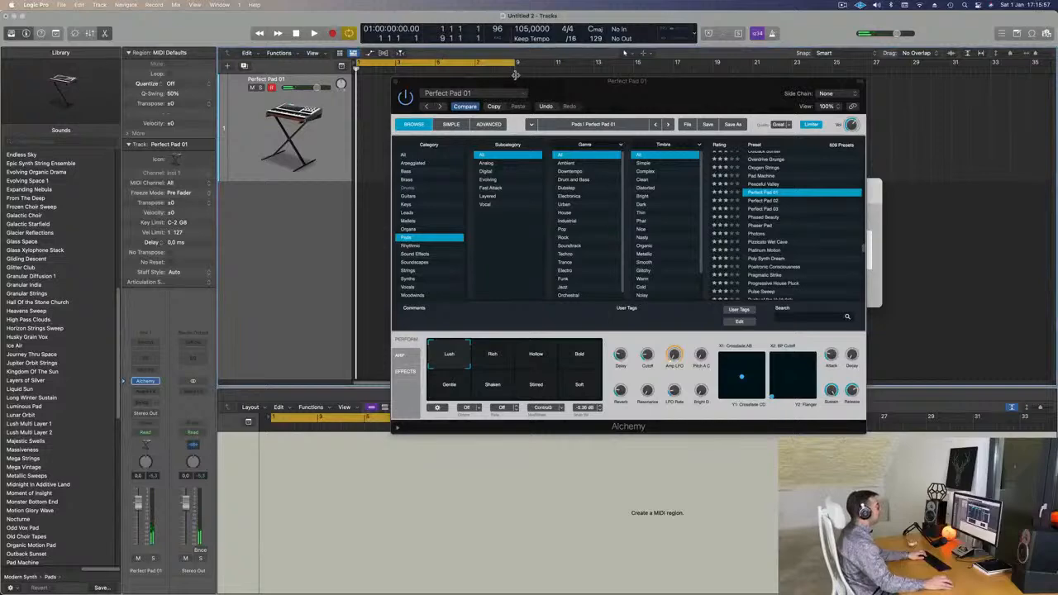
Record an eight-bar pad part on the Perfect Pad 01 track and move the synth window aside.
{"action": "key", "text": "r"}
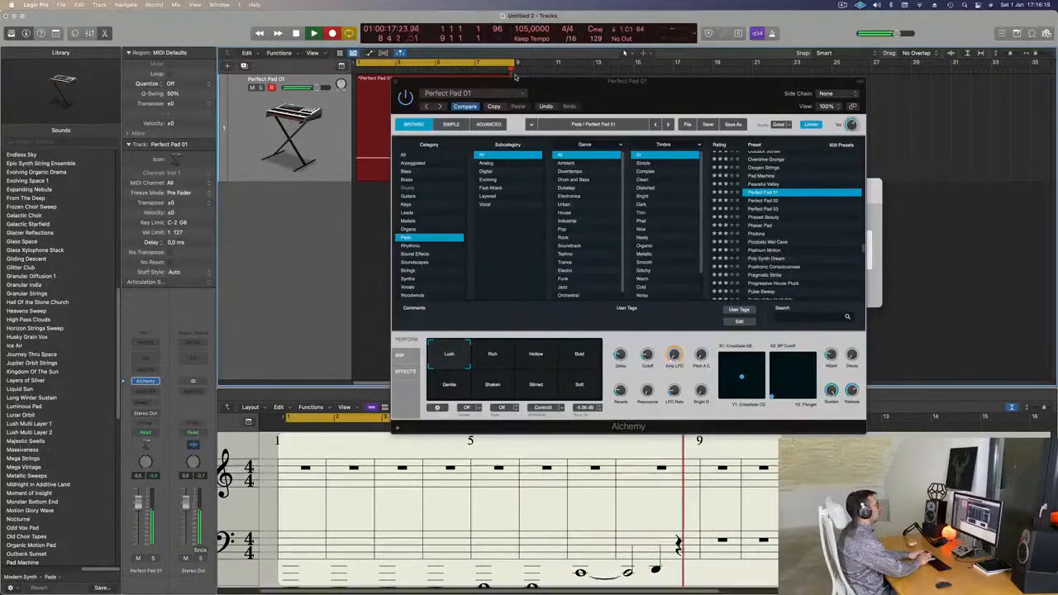
{"action": "key", "text": "space"}
{"action": "left_click_drag", "start_coordinate": [515, 77], "coordinate": [807, 114]}
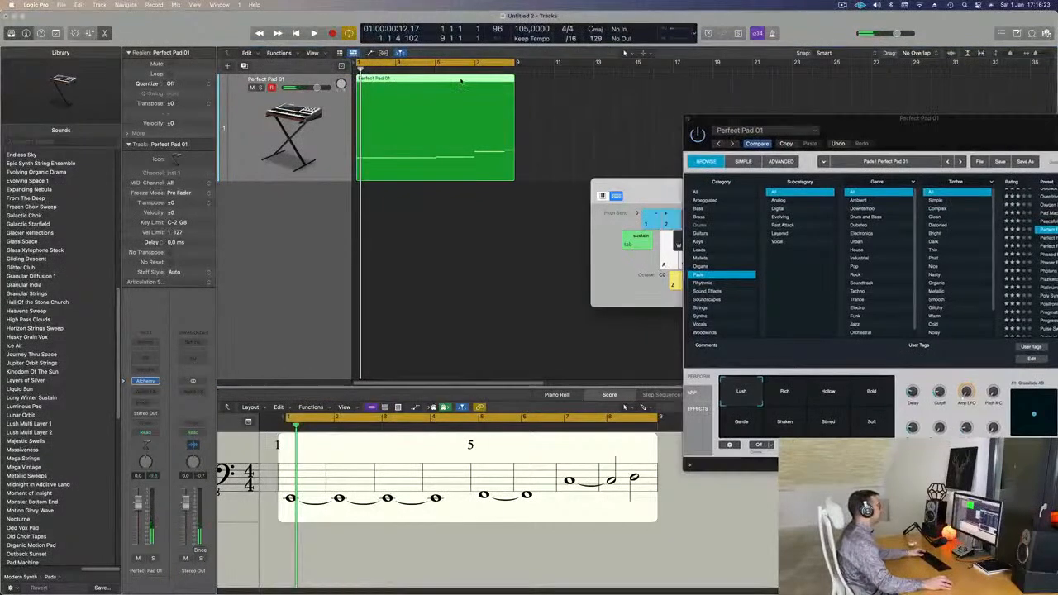
Open the recorded region in the Piano Roll and select all of its notes.
{"action": "double_click", "coordinate": [462, 80]}
{"action": "key", "text": "super+Left"}
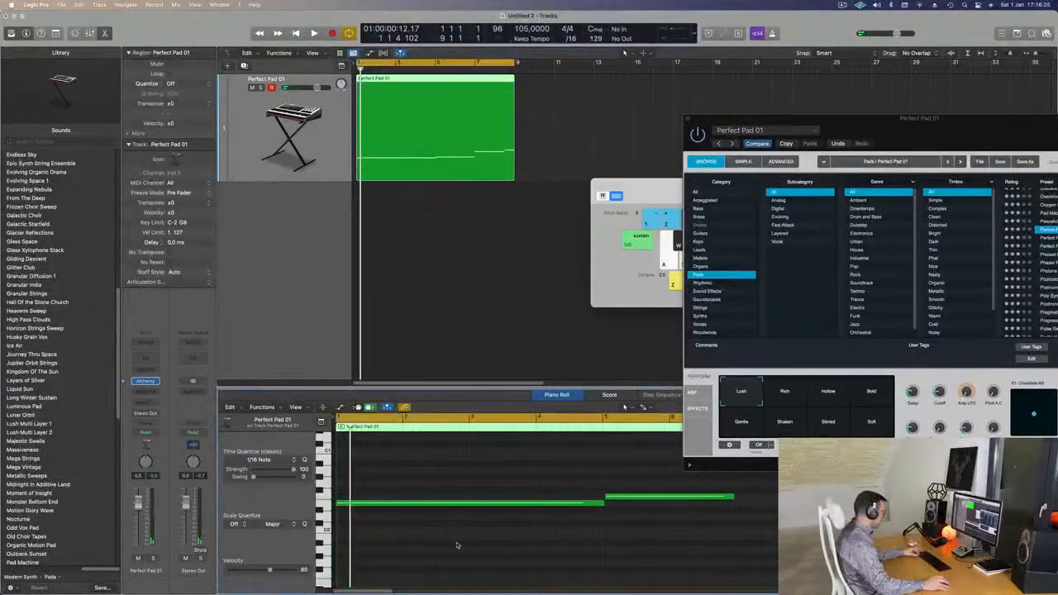
{"action": "key", "text": "super+a"}
{"action": "key", "text": "super+Left"}
{"action": "key", "text": "super+Left"}
{"action": "key", "text": "super+Left"}
{"action": "key", "text": "space"}
{"action": "scroll", "coordinate": [503, 518], "scroll_direction": "up", "scroll_amount": 3}
{"action": "key", "text": "space"}
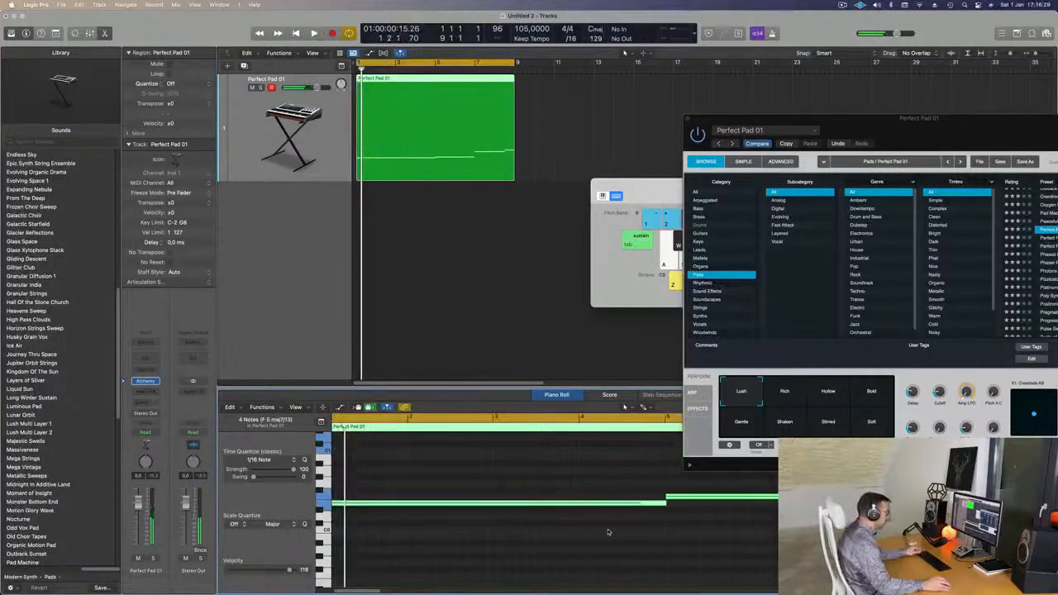
{"action": "scroll", "coordinate": [699, 532], "scroll_direction": "down", "scroll_amount": 2}
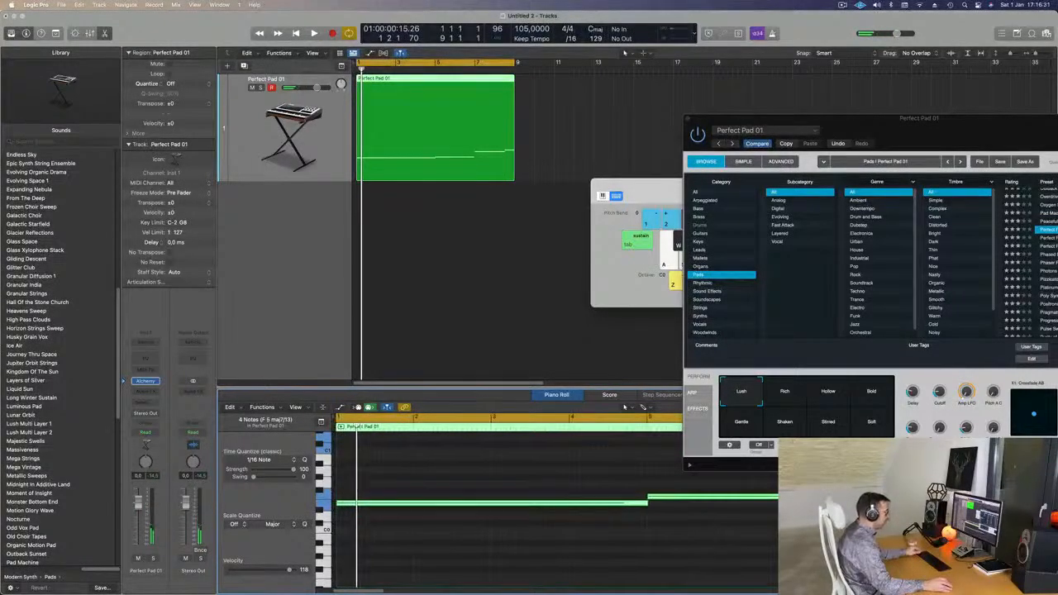
Extend the note starting at bar 5 to reach bar 7, and play the region with the synth window moved clear.
{"action": "left_click", "coordinate": [596, 533]}
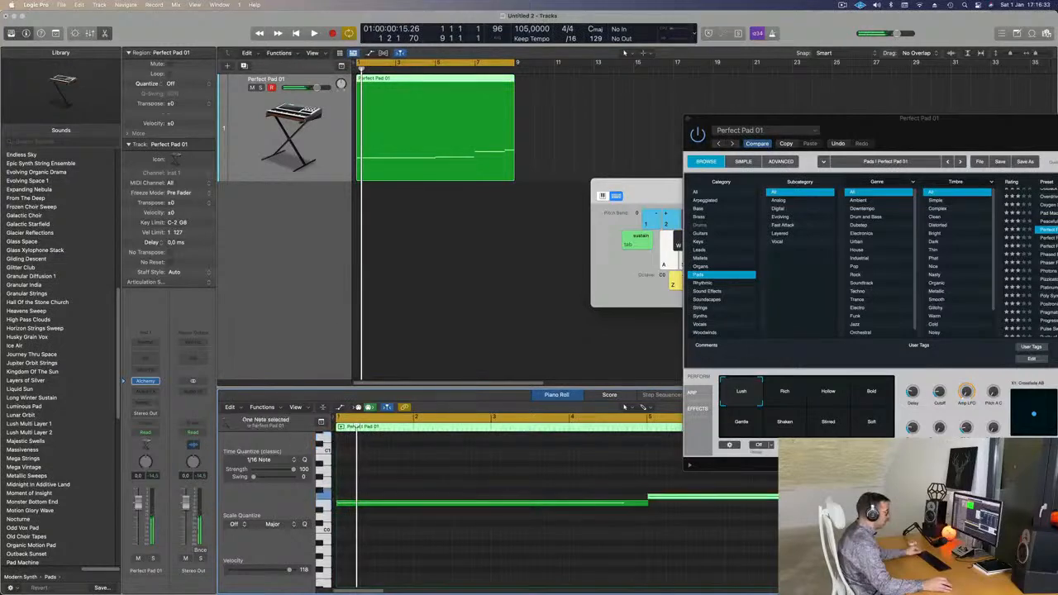
{"action": "left_click_drag", "start_coordinate": [801, 497], "coordinate": [804, 497]}
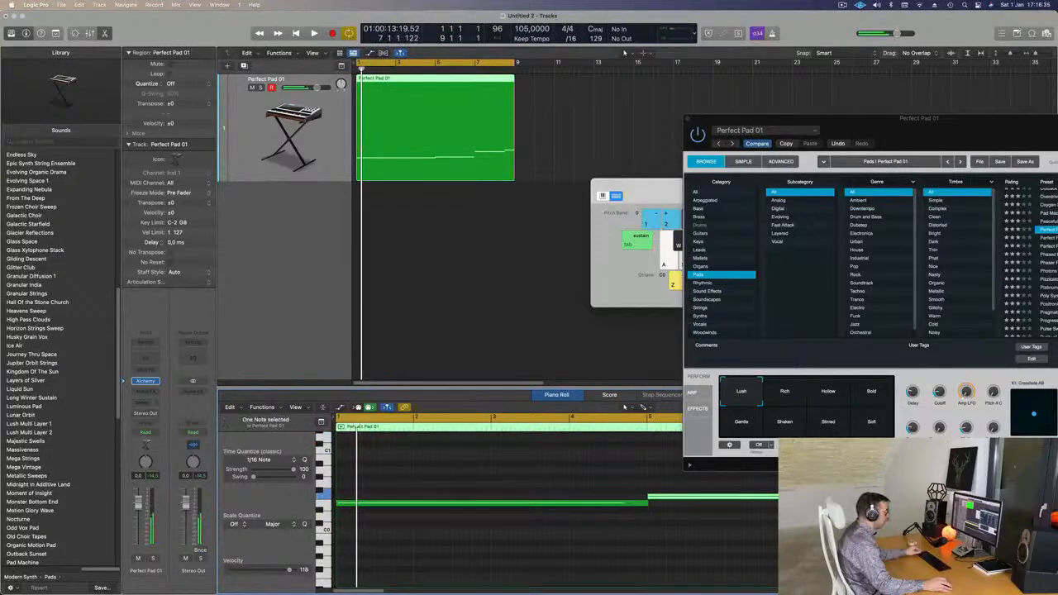
{"action": "key", "text": "space"}
{"action": "left_click_drag", "start_coordinate": [968, 124], "coordinate": [621, 548]}
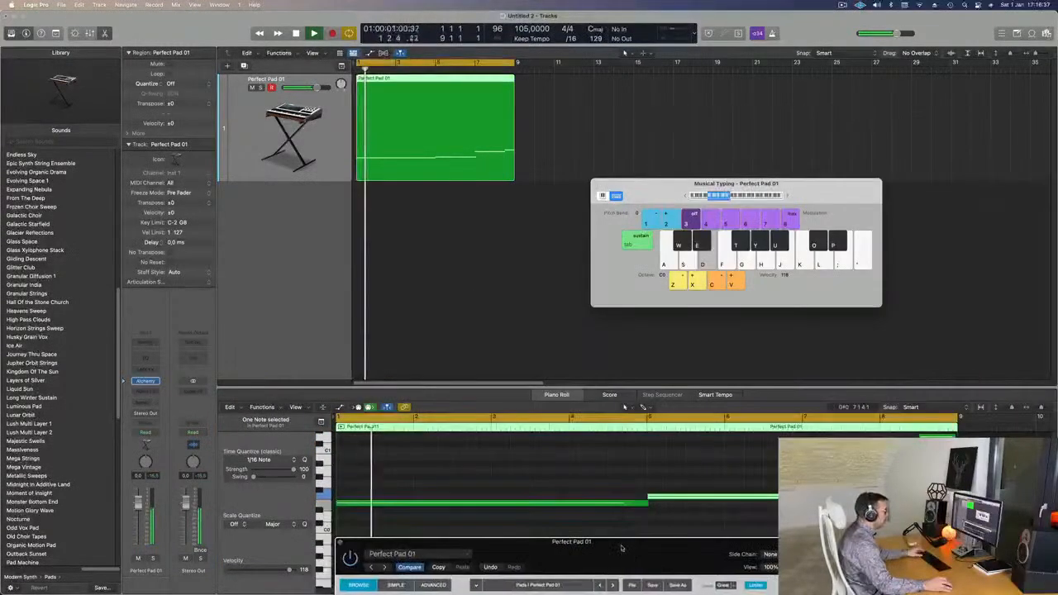
{"action": "scroll", "coordinate": [530, 281], "scroll_direction": "down", "scroll_amount": 2}
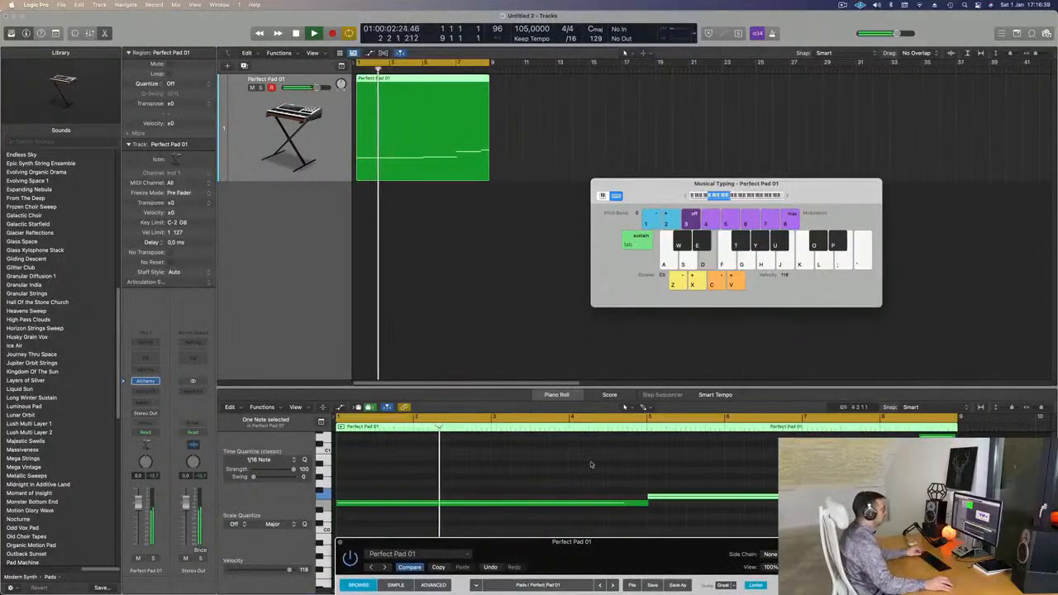
{"action": "left_click_drag", "start_coordinate": [613, 550], "coordinate": [332, 148]}
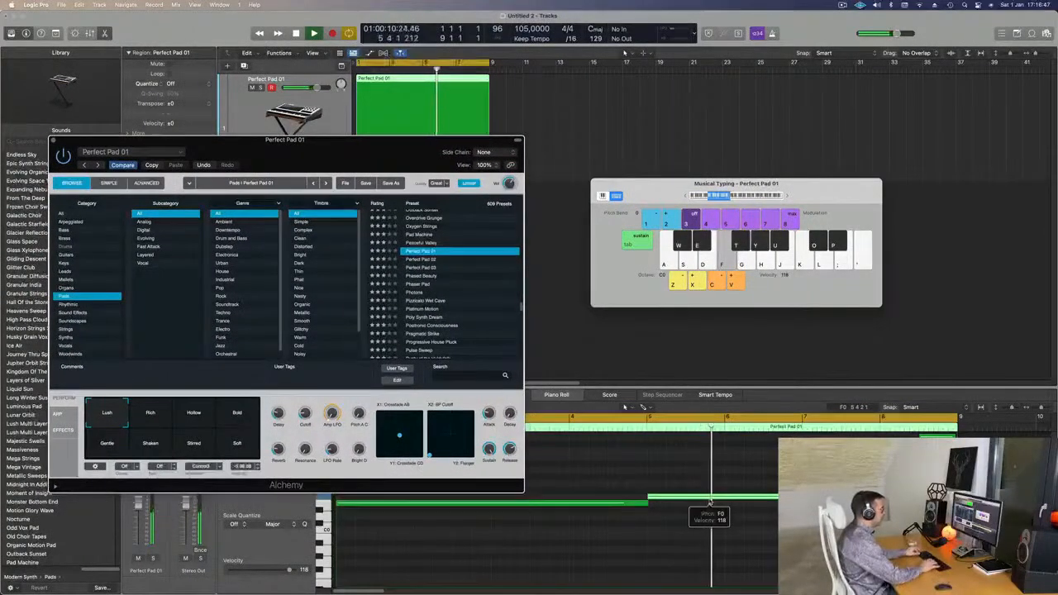
{"action": "key", "text": "Up"}
{"action": "key", "text": "Up"}
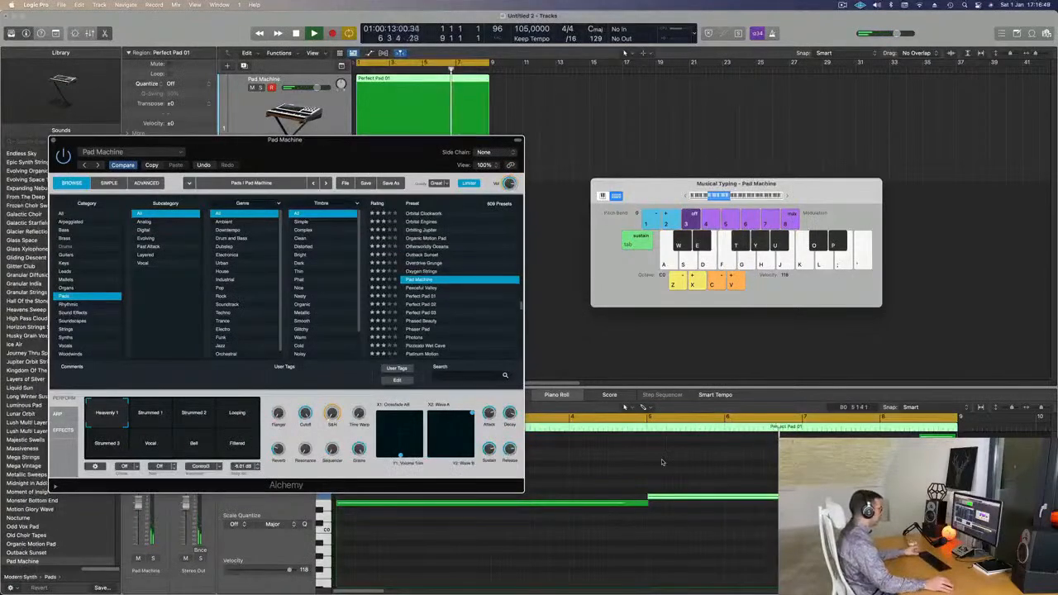
{"action": "left_click", "coordinate": [425, 298]}
Transpose the note starting at bar 5 up two semitones and replay the region.
{"action": "left_click_drag", "start_coordinate": [364, 152], "coordinate": [430, 139]}
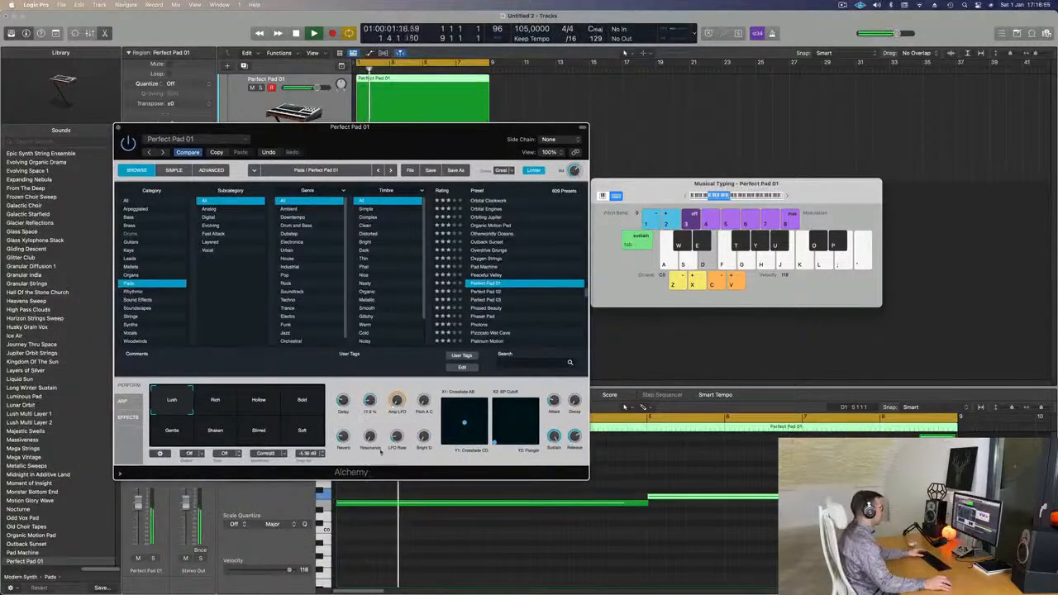
{"action": "left_click_drag", "start_coordinate": [430, 134], "coordinate": [242, 179]}
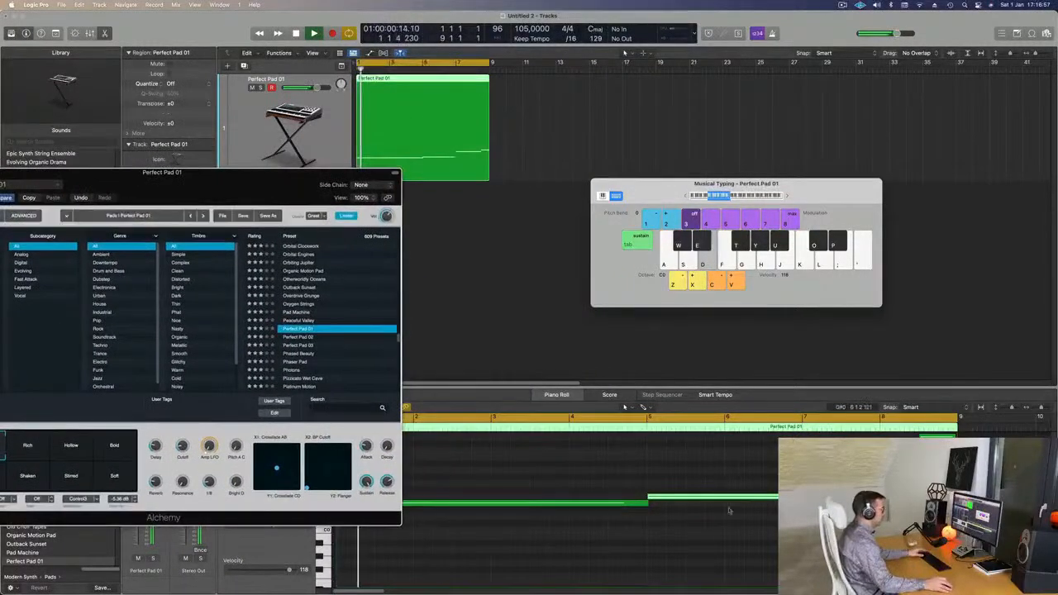
{"action": "key", "text": "alt+Up"}
{"action": "key", "text": "alt+Up"}
{"action": "key", "text": "space"}
{"action": "key", "text": "space"}
Listen to the edited phrase while moving the synth window off the Piano Roll notes.
{"action": "left_click_drag", "start_coordinate": [289, 187], "coordinate": [476, 126]}
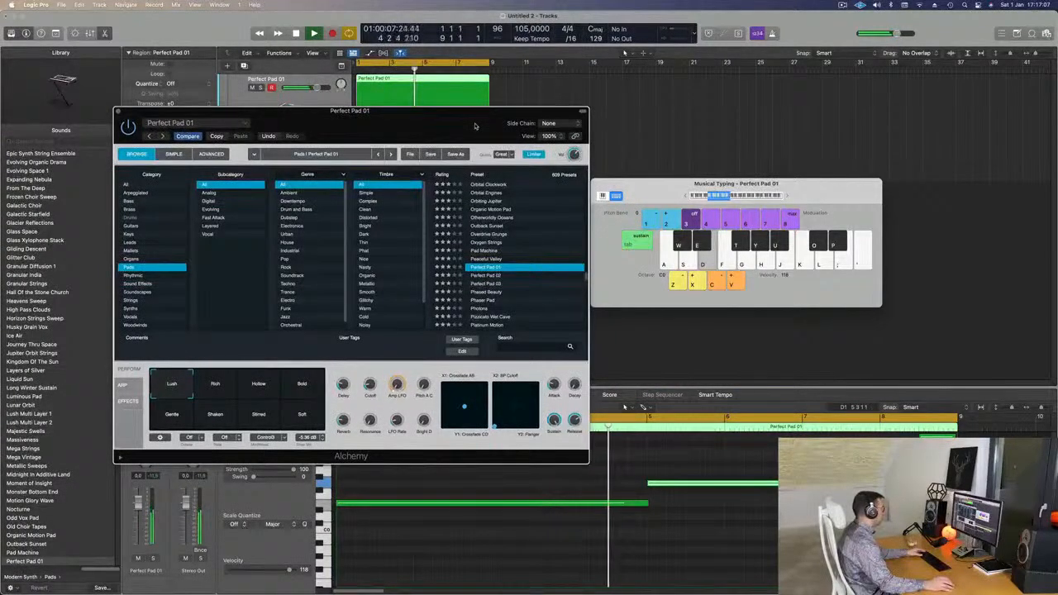
{"action": "left_click_drag", "start_coordinate": [457, 130], "coordinate": [501, 187]}
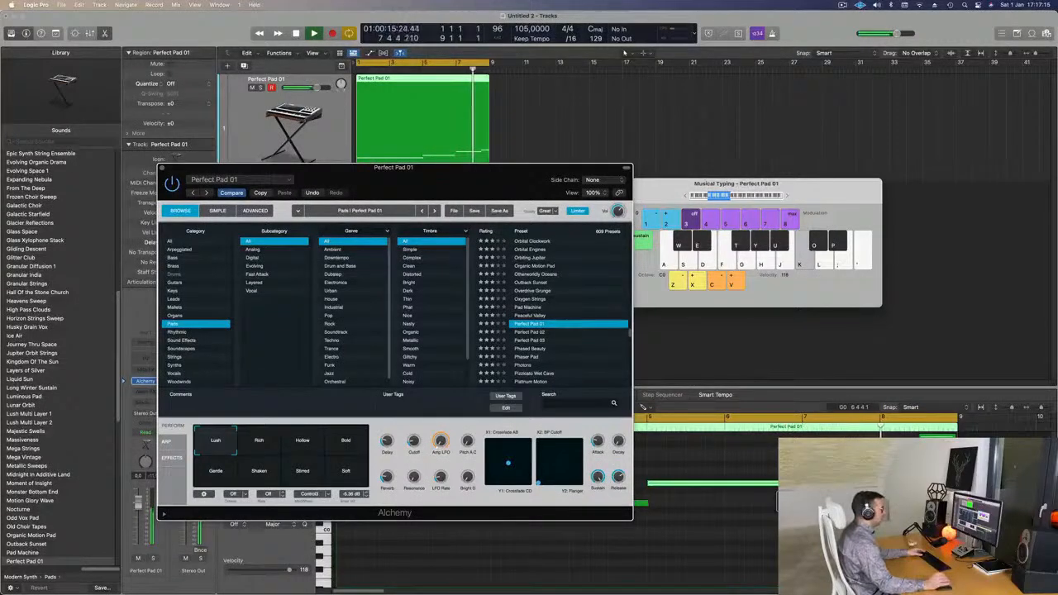
{"action": "key", "text": "l"}
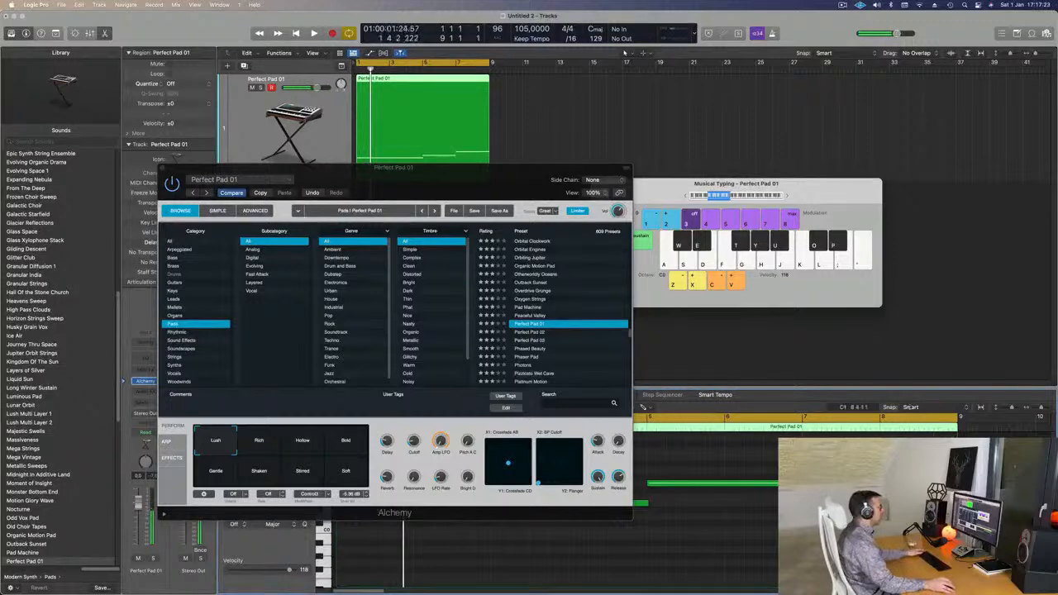
{"action": "left_click_drag", "start_coordinate": [448, 192], "coordinate": [567, 228]}
{"action": "key", "text": "space"}
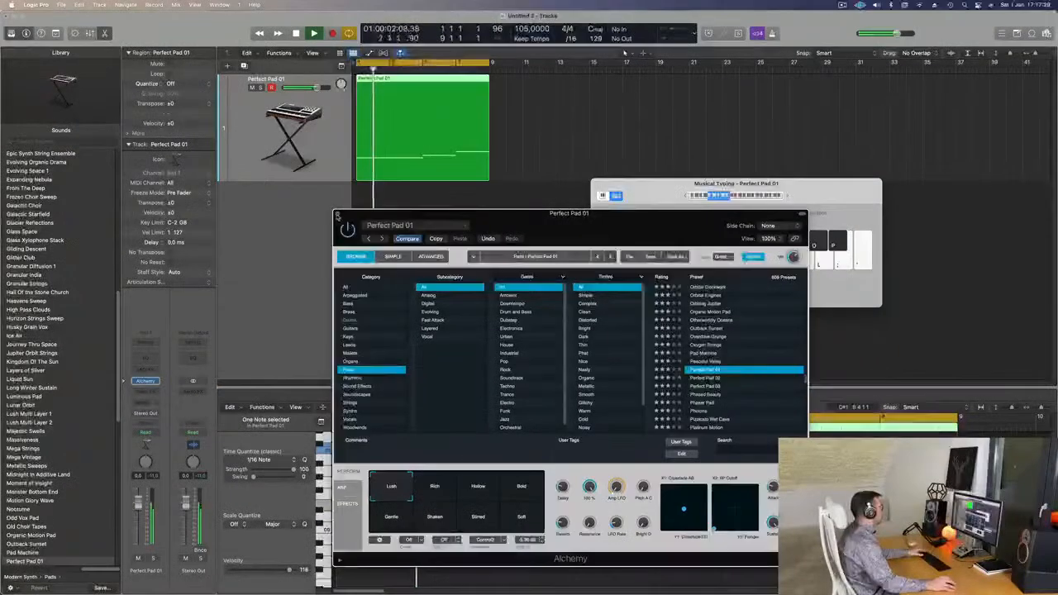
Close the Alchemy window and audition the region again from the beginning.
{"action": "left_click", "coordinate": [339, 214]}
{"action": "key", "text": "Return"}
{"action": "key", "text": "space"}
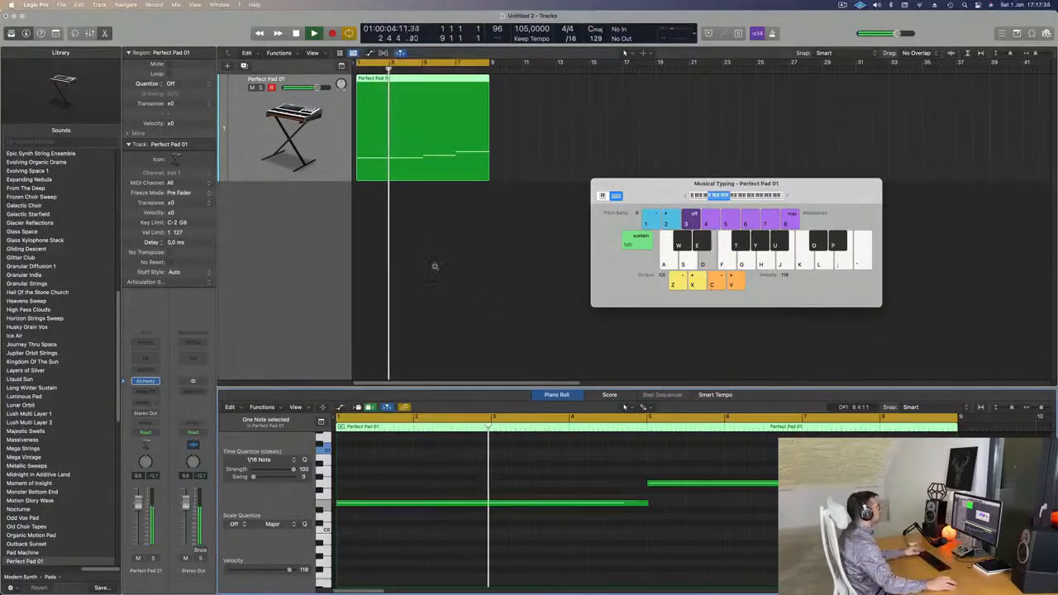
{"action": "scroll", "coordinate": [434, 262], "scroll_direction": "down", "scroll_amount": 2}
{"action": "key", "text": "space"}
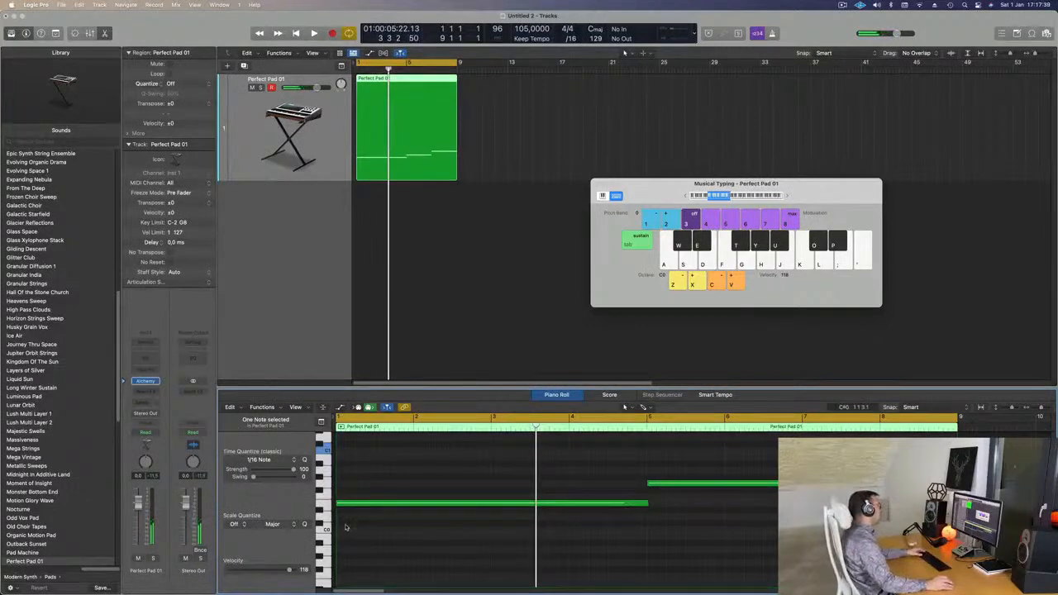
{"action": "key", "text": "Return"}
{"action": "key", "text": "space"}
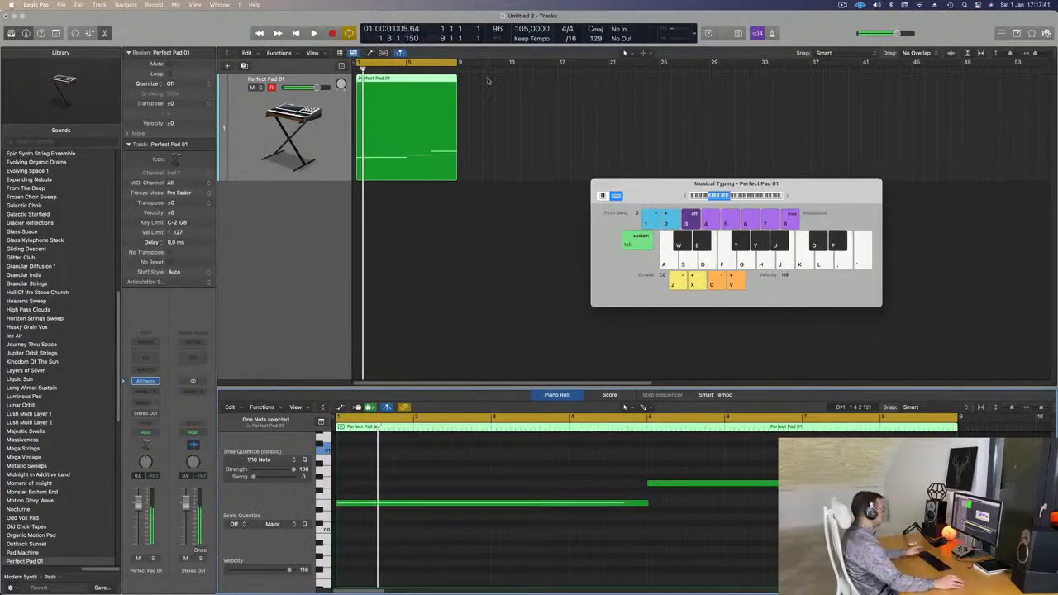
Extend the cycle range to bar 33 and repeat the eight-bar region three times to fill it.
{"action": "left_click_drag", "start_coordinate": [459, 63], "coordinate": [759, 92]}
{"action": "left_click_drag", "start_coordinate": [673, 112], "coordinate": [375, 122]}
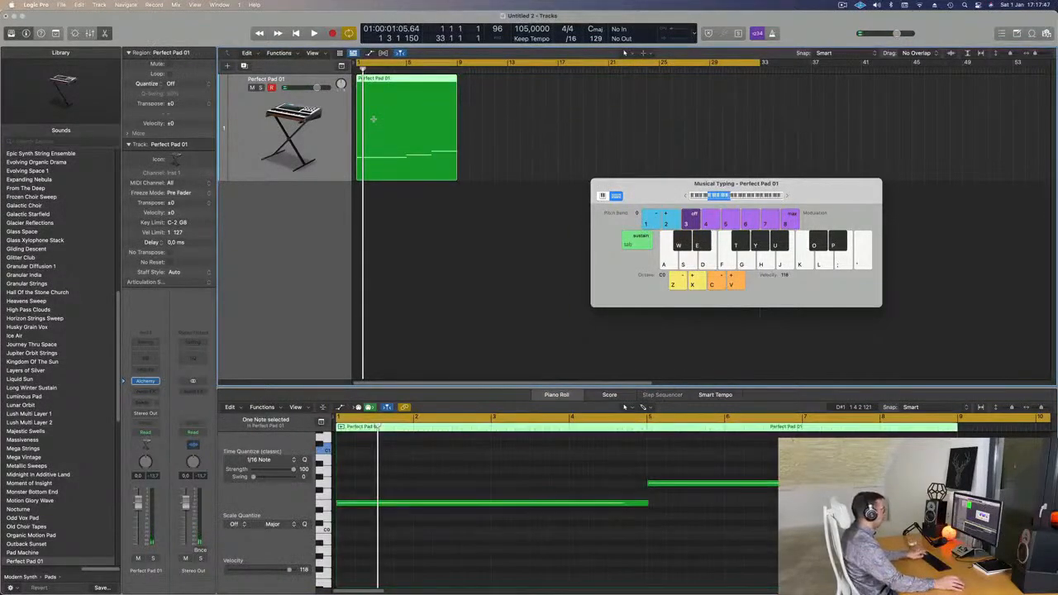
{"action": "key", "text": "super+r"}
{"action": "key", "text": "super+r"}
{"action": "key", "text": "super+r"}
{"action": "key", "text": "space"}
{"action": "key", "text": "super+a"}
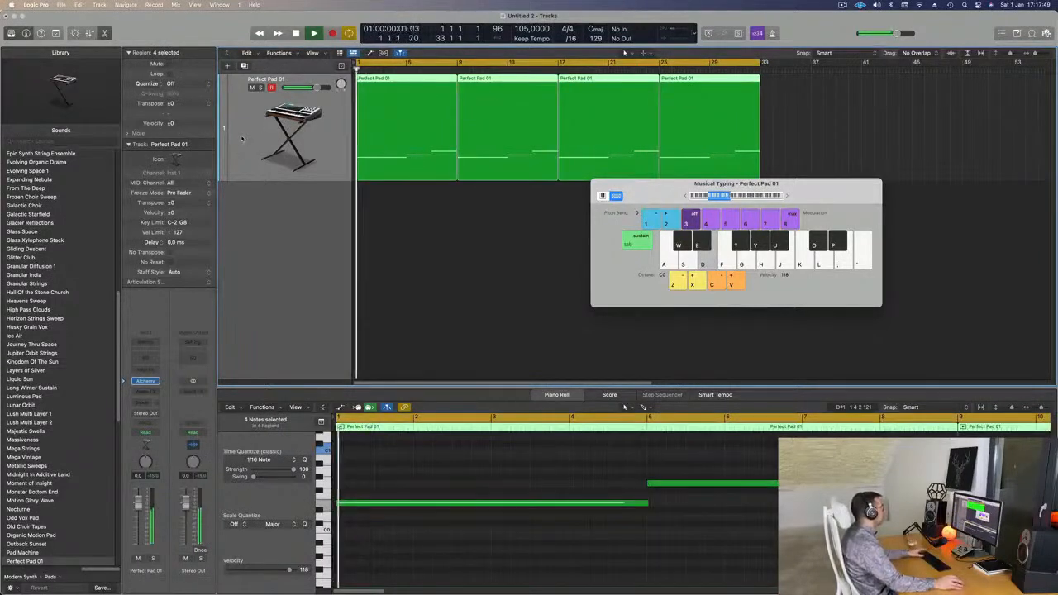
{"action": "key", "text": "Return"}
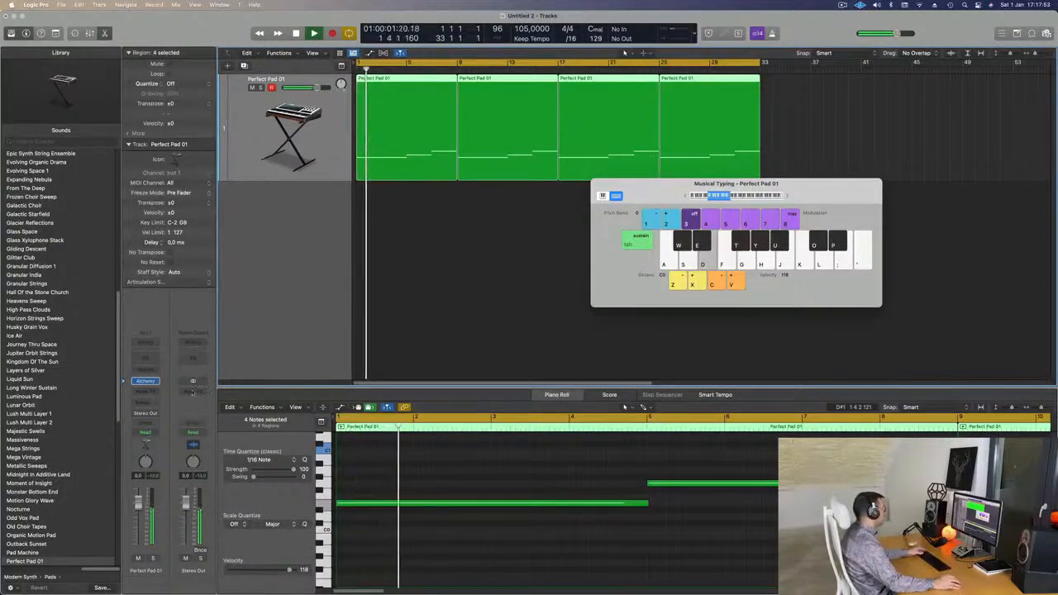
Open the track's Alchemy synth, return the playhead to the start and set the automation mode to Touch.
{"action": "left_click", "coordinate": [145, 381]}
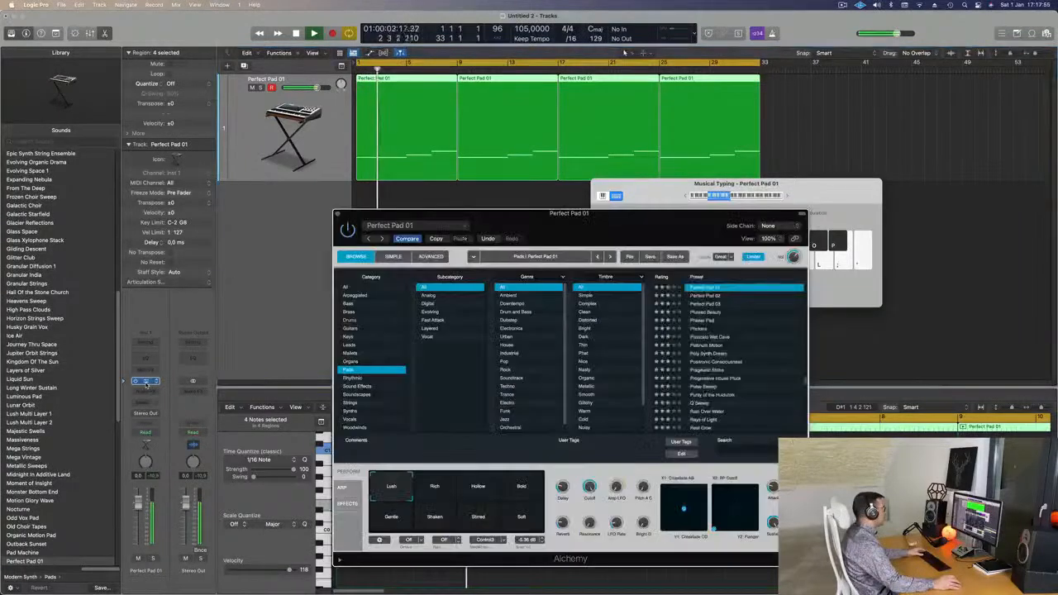
{"action": "key", "text": "Return"}
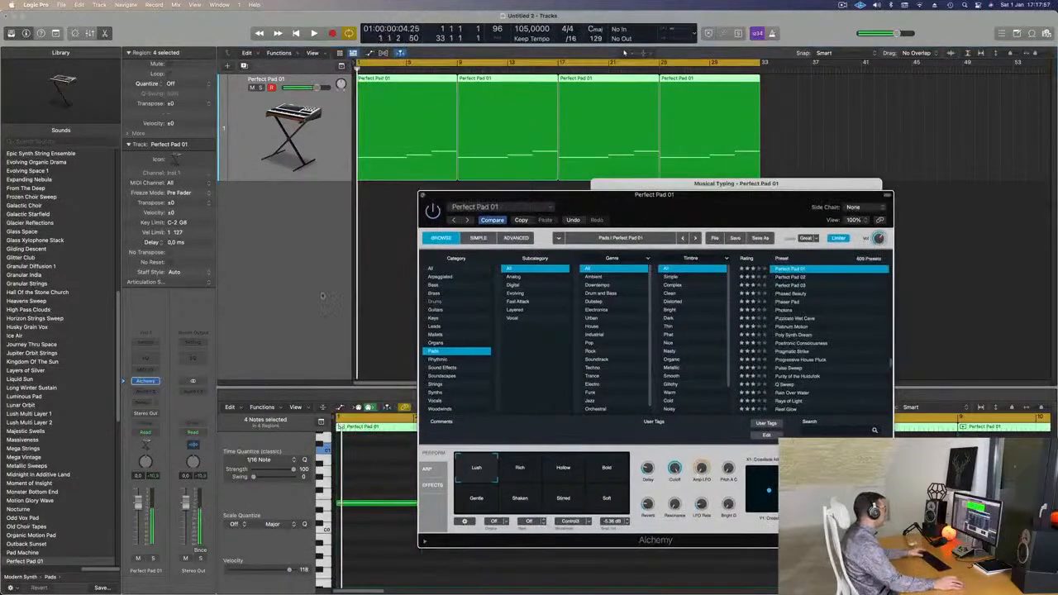
{"action": "left_click", "coordinate": [148, 434]}
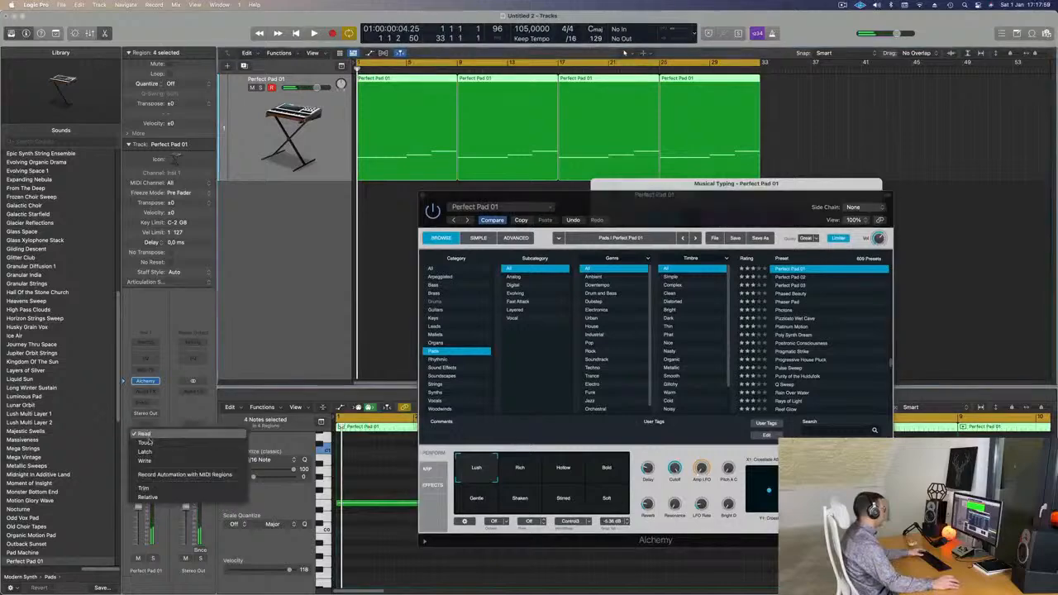
{"action": "left_click", "coordinate": [146, 443]}
Move Alchemy's Cutoff knob briefly during playback to write automation, and close the synth window.
{"action": "key", "text": "space"}
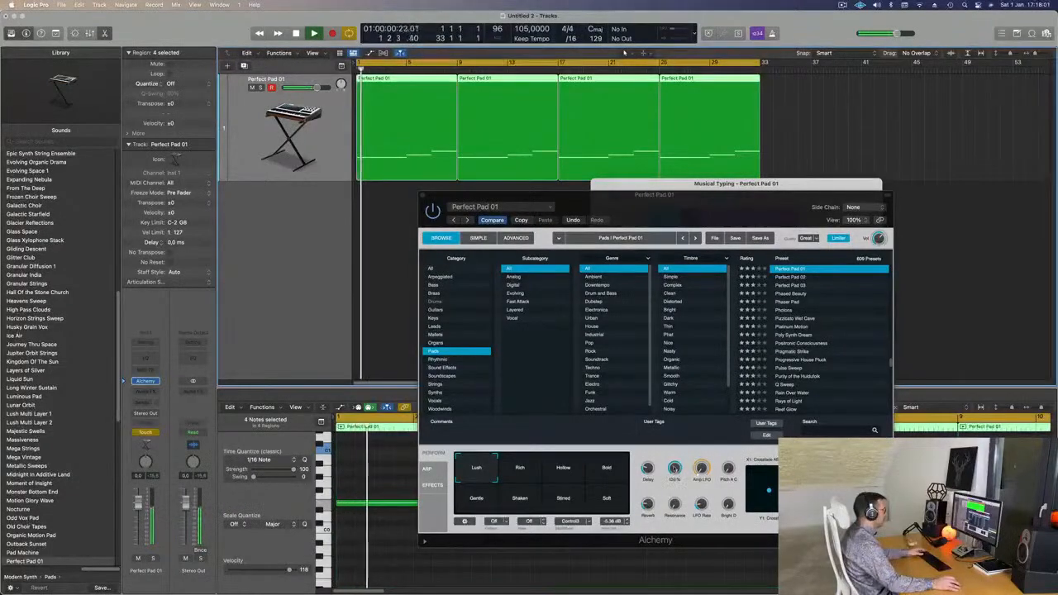
{"action": "left_click", "coordinate": [674, 542]}
{"action": "key", "text": "space"}
{"action": "key", "text": "space"}
{"action": "left_click", "coordinate": [423, 195]}
{"action": "key", "text": "space"}
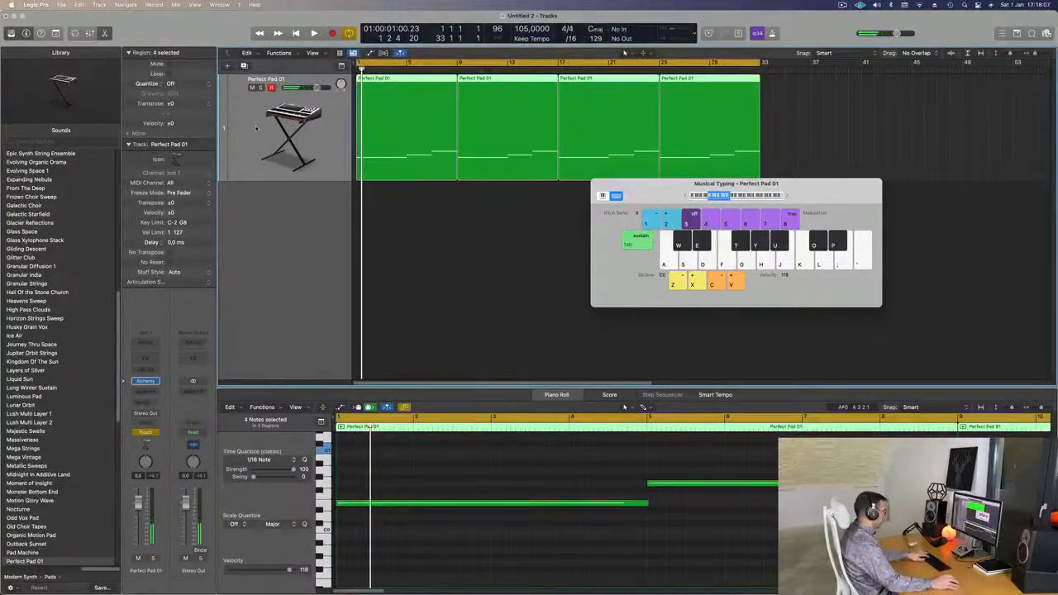
Hide Musical Typing, show the track automation in Read mode and display the Alchemy Cutoff curve.
{"action": "key", "text": "super+k"}
{"action": "key", "text": "a"}
{"action": "left_click", "coordinate": [263, 98]}
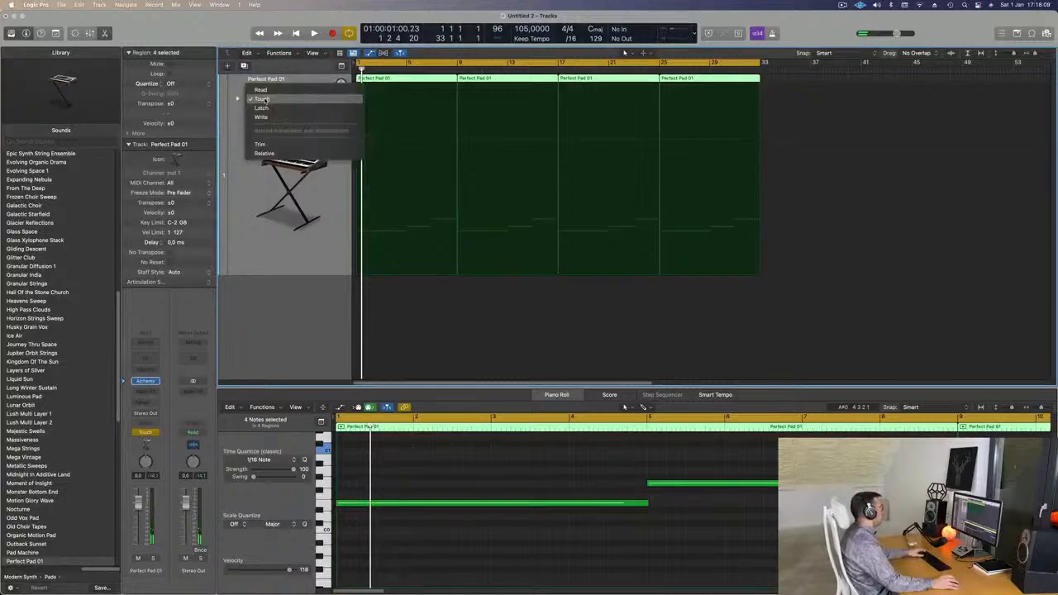
{"action": "left_click", "coordinate": [263, 88]}
{"action": "left_click", "coordinate": [299, 98]}
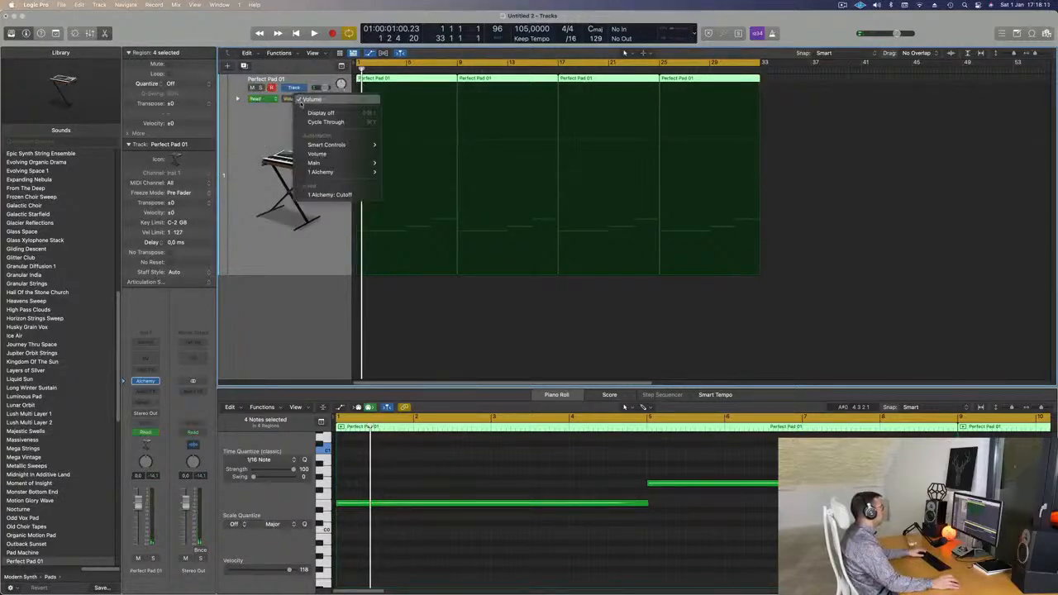
{"action": "left_click", "coordinate": [322, 195]}
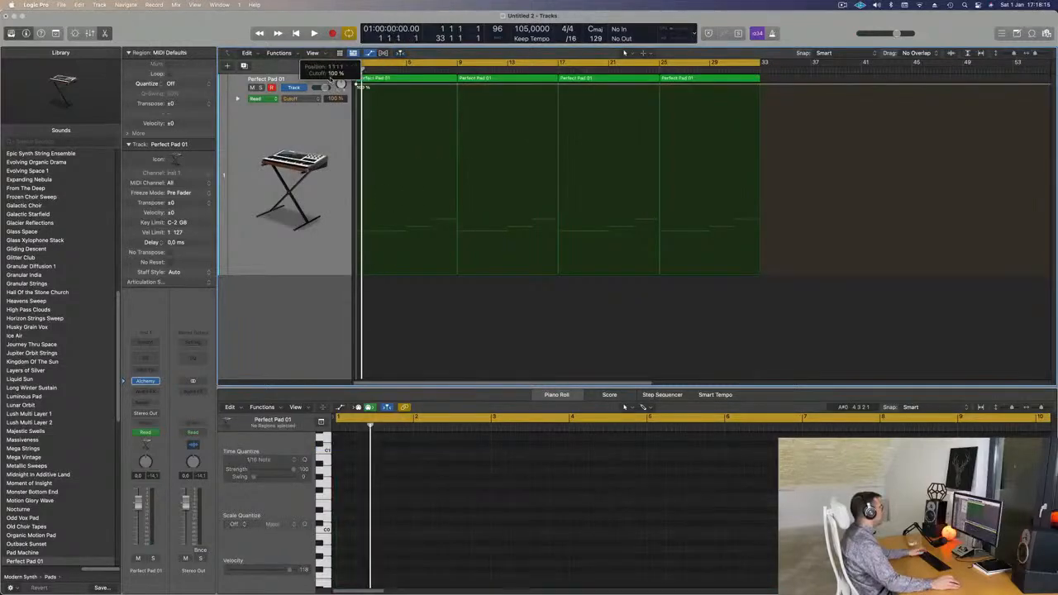
Lower the Cutoff automation to about 34% at bar 1 and about 14% at bar 9, and play the sweep.
{"action": "key", "text": "space"}
{"action": "key", "text": "space"}
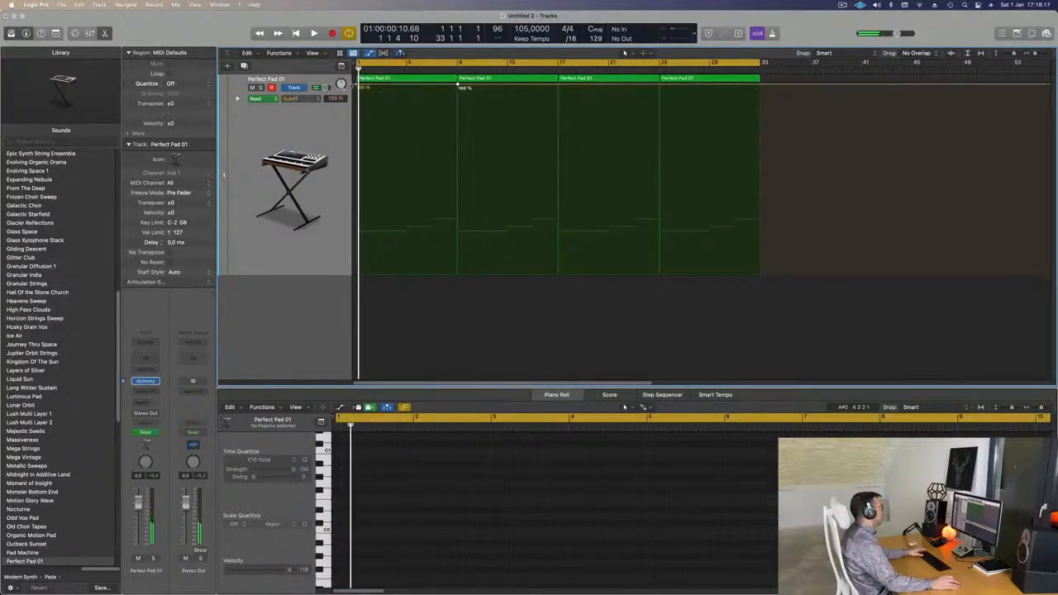
{"action": "left_click_drag", "start_coordinate": [359, 87], "coordinate": [357, 213]}
{"action": "left_click_drag", "start_coordinate": [457, 86], "coordinate": [461, 252]}
{"action": "key", "text": "space"}
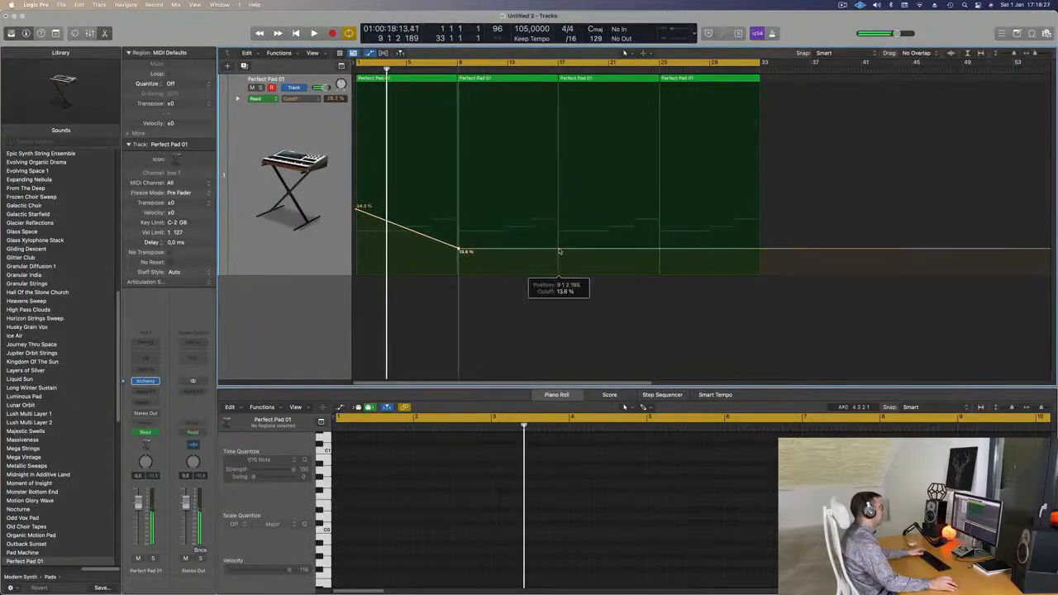
Raise the Cutoff automation at bar 17 to about 34.5% and play from the start.
{"action": "left_click_drag", "start_coordinate": [559, 249], "coordinate": [560, 208]}
{"action": "key", "text": "Return"}
{"action": "key", "text": "space"}
{"action": "key", "text": "space"}
Add a new track with the same setup as the Perfect Pad 01 track.
{"action": "left_click", "coordinate": [315, 198]}
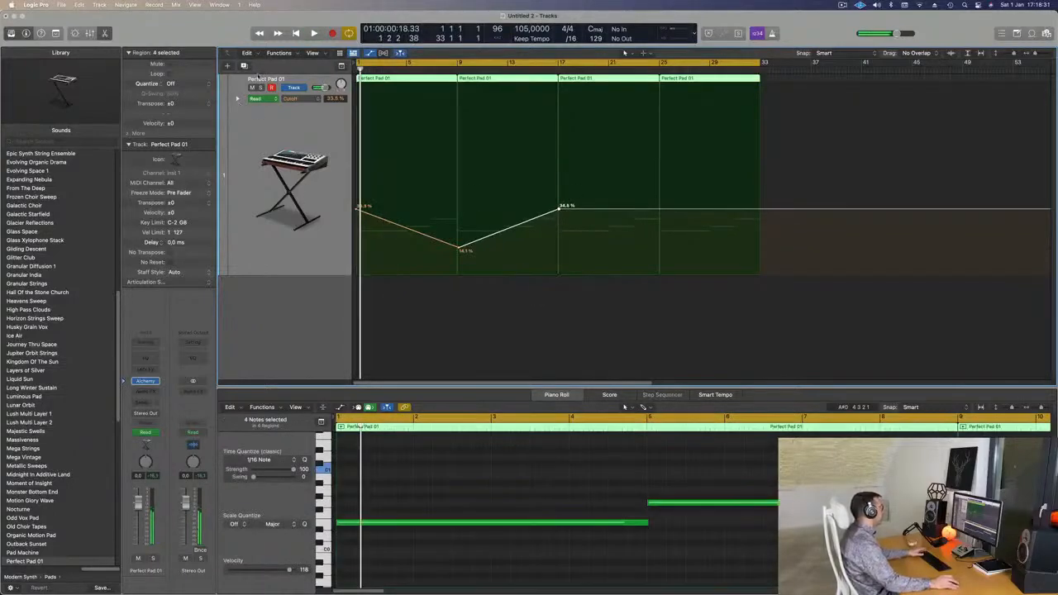
{"action": "key", "text": "super+d"}
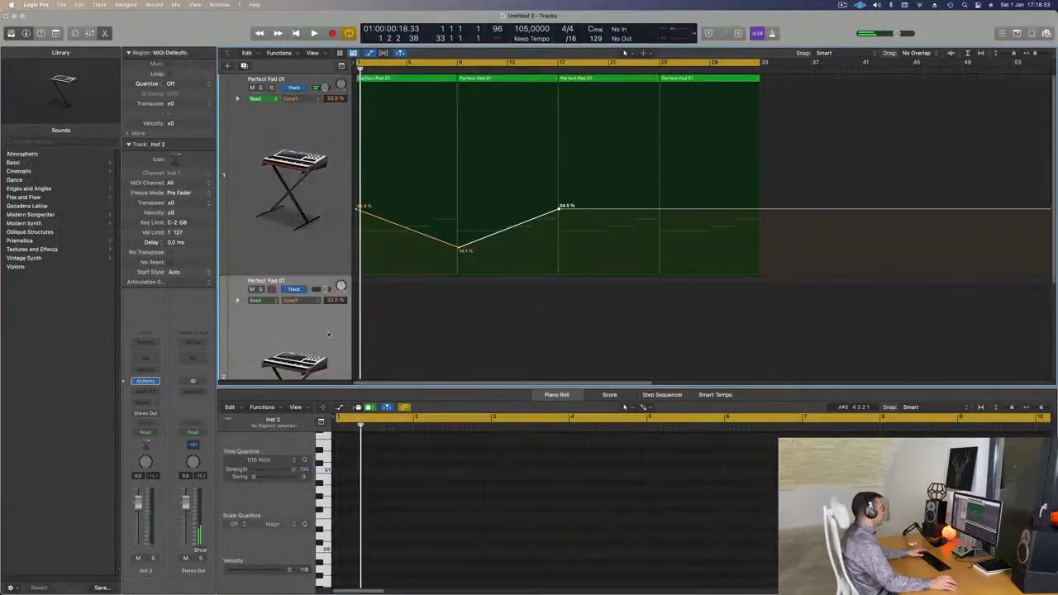
Open Alchemy on the new track and load the Ancient Alien Pilot preset from the Soundscapes category.
{"action": "left_click", "coordinate": [145, 381]}
{"action": "left_click_drag", "start_coordinate": [642, 120], "coordinate": [654, 275]}
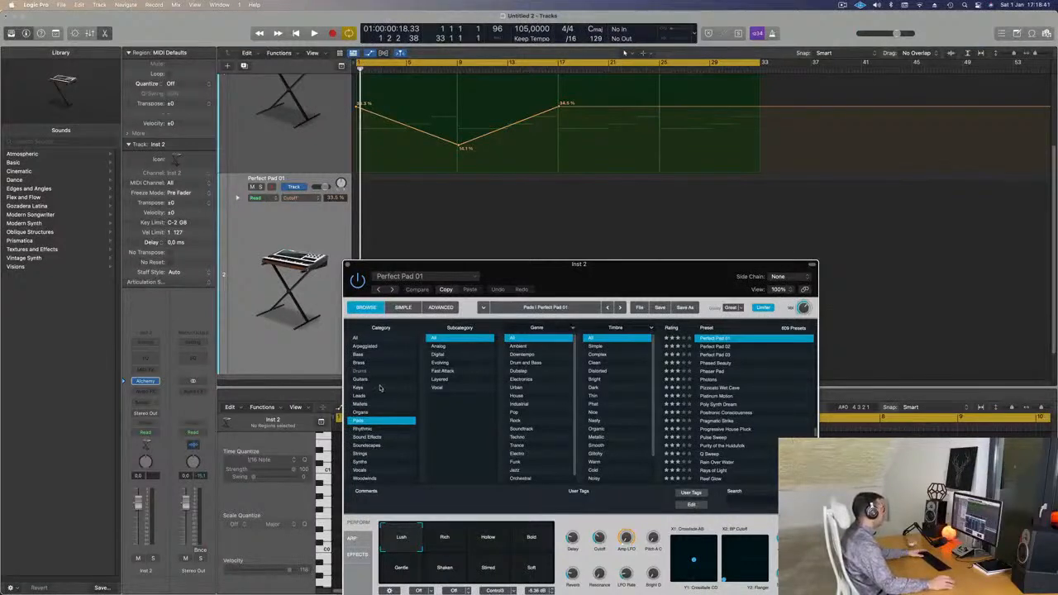
{"action": "left_click", "coordinate": [378, 447]}
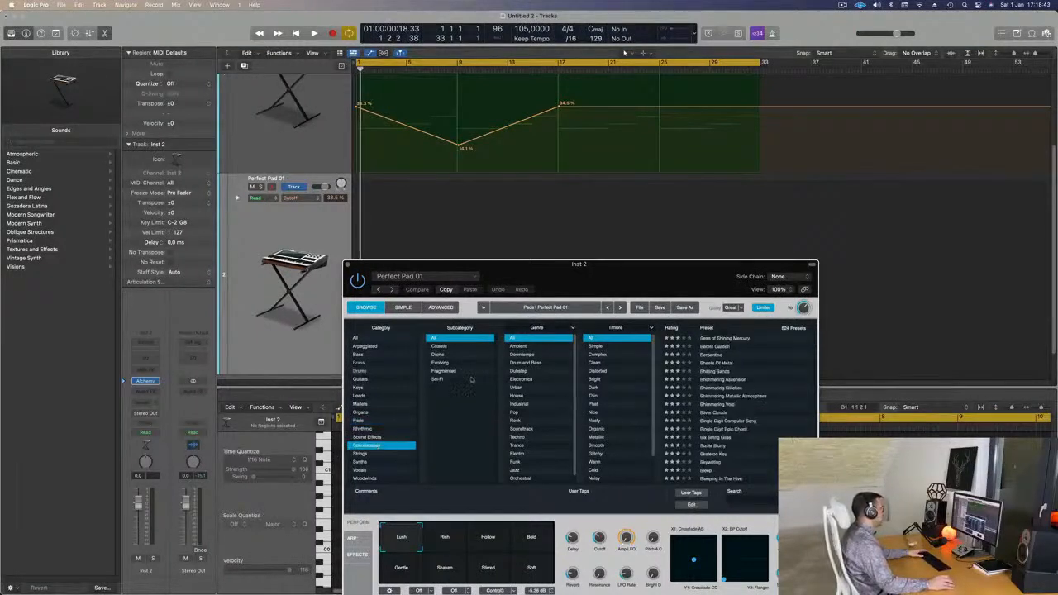
{"action": "left_click_drag", "start_coordinate": [595, 279], "coordinate": [565, 221]}
{"action": "scroll", "coordinate": [745, 324], "scroll_direction": "up", "scroll_amount": 15}
{"action": "scroll", "coordinate": [744, 330], "scroll_direction": "up", "scroll_amount": 15}
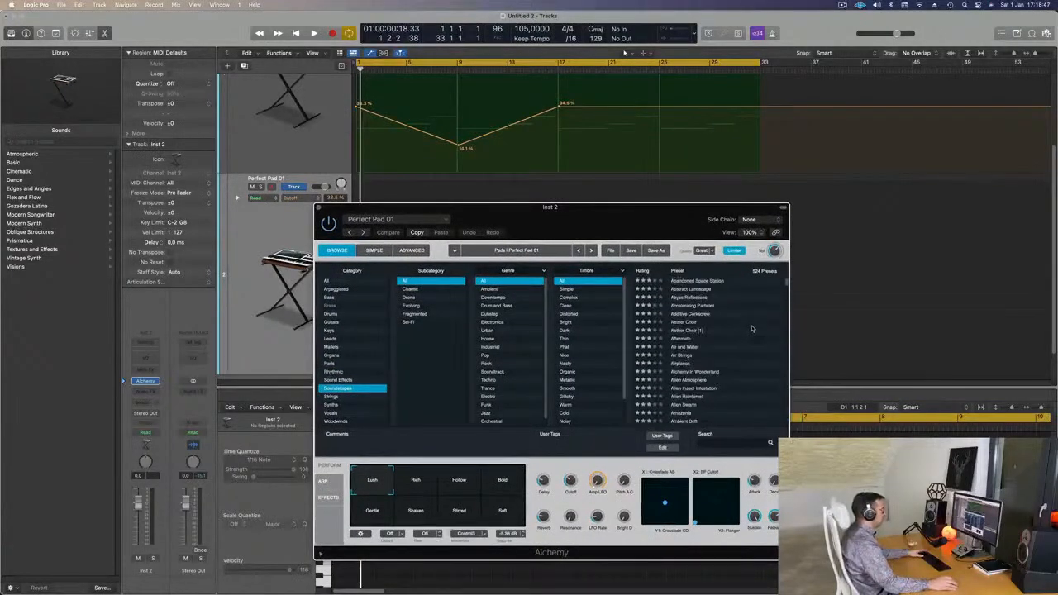
{"action": "left_click", "coordinate": [681, 348]}
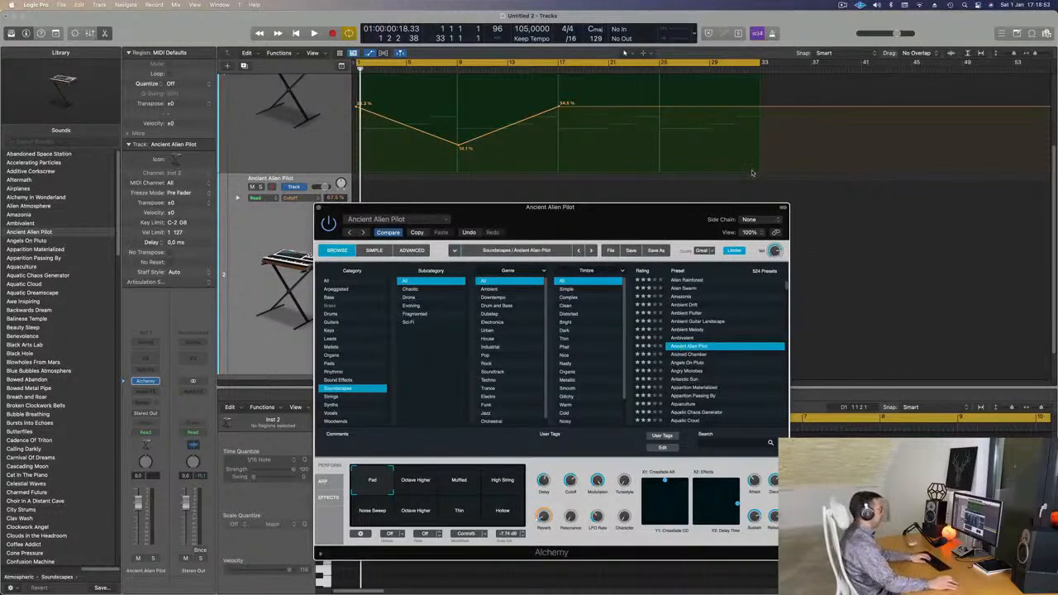
{"action": "left_click_drag", "start_coordinate": [604, 217], "coordinate": [643, 212]}
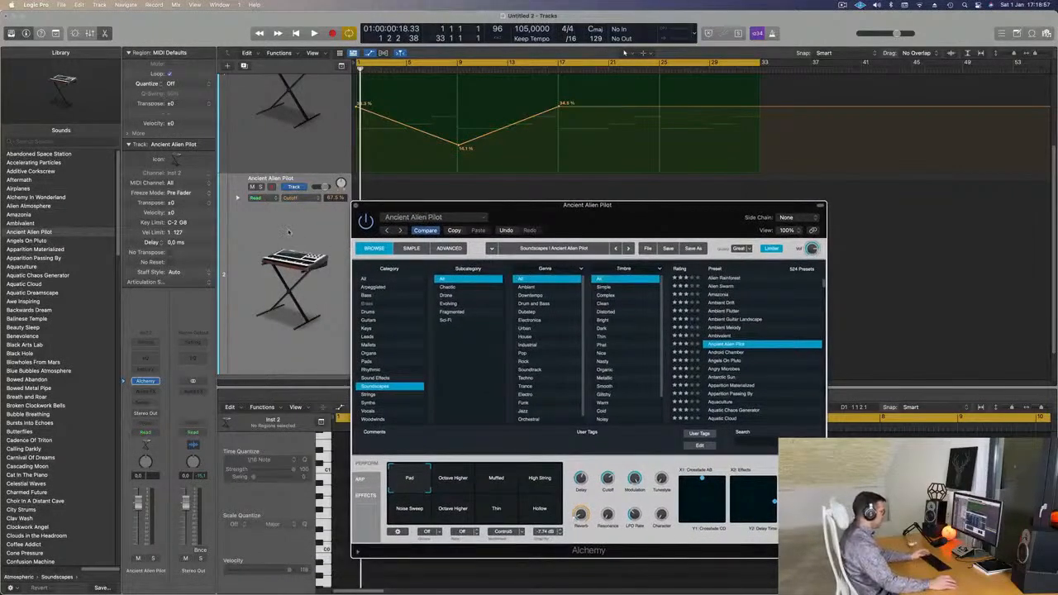
With Musical Typing shown, lower the track's volume to about -10.6 dB and select the Muffled variation during playback.
{"action": "key", "text": "super+k"}
{"action": "left_click_drag", "start_coordinate": [815, 209], "coordinate": [858, 120]}
{"action": "left_click_drag", "start_coordinate": [649, 222], "coordinate": [620, 188]}
{"action": "key", "text": "space"}
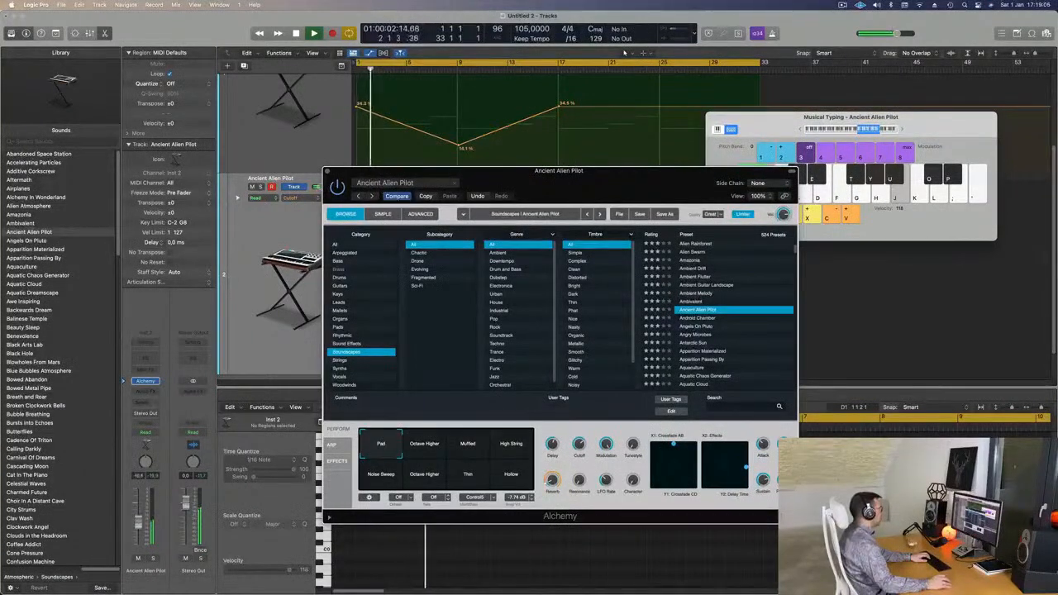
{"action": "left_click", "coordinate": [425, 447]}
{"action": "left_click", "coordinate": [477, 449]}
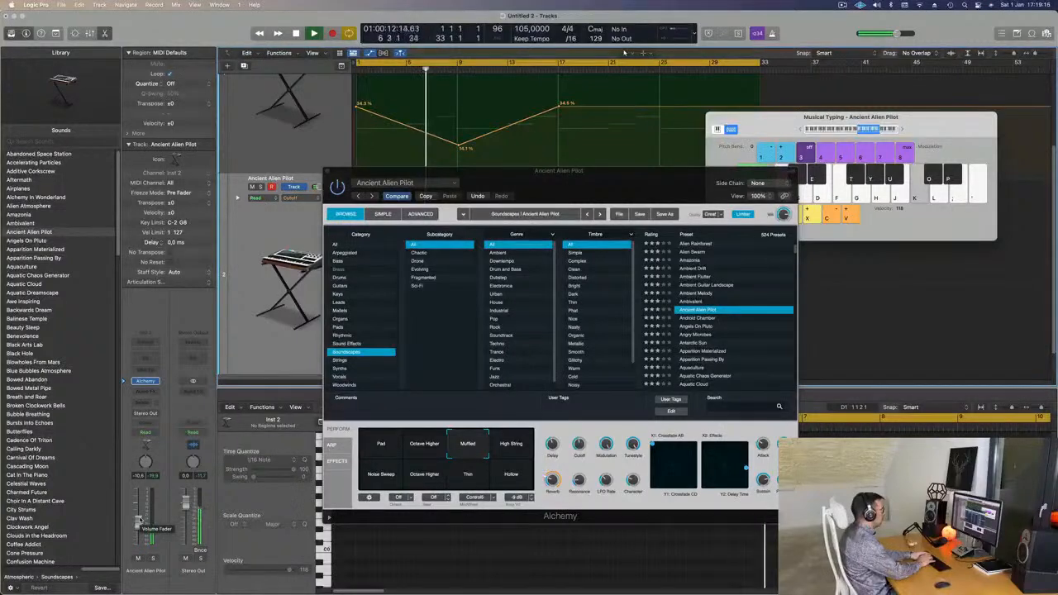
Try out notes around C5 on the Muffled sound against the pad during playback.
{"action": "key", "text": "l"}
{"action": "key", "text": "l"}
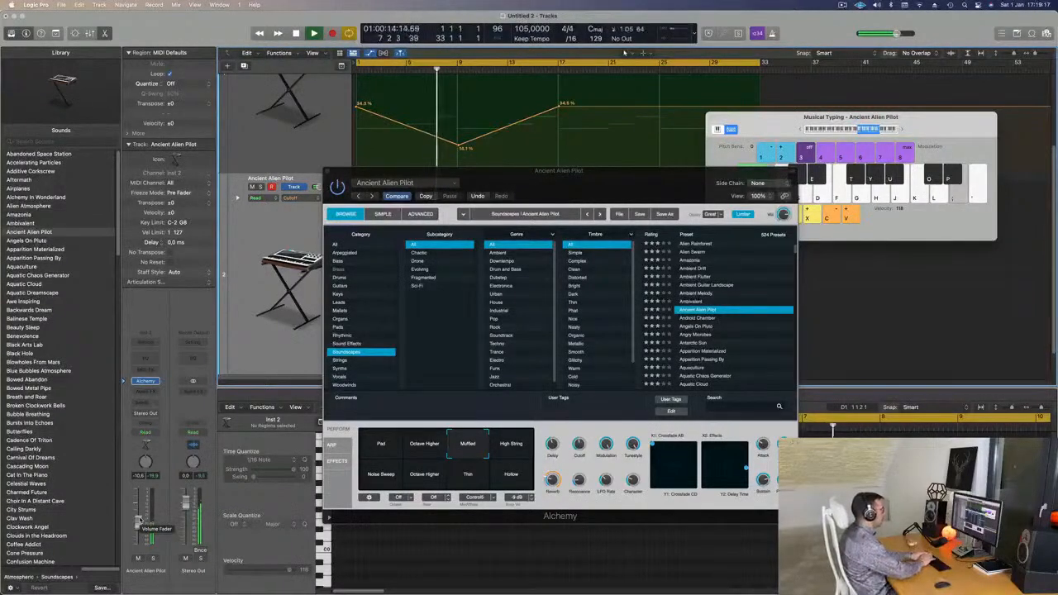
{"action": "key", "text": "j"}
{"action": "key", "text": "k"}
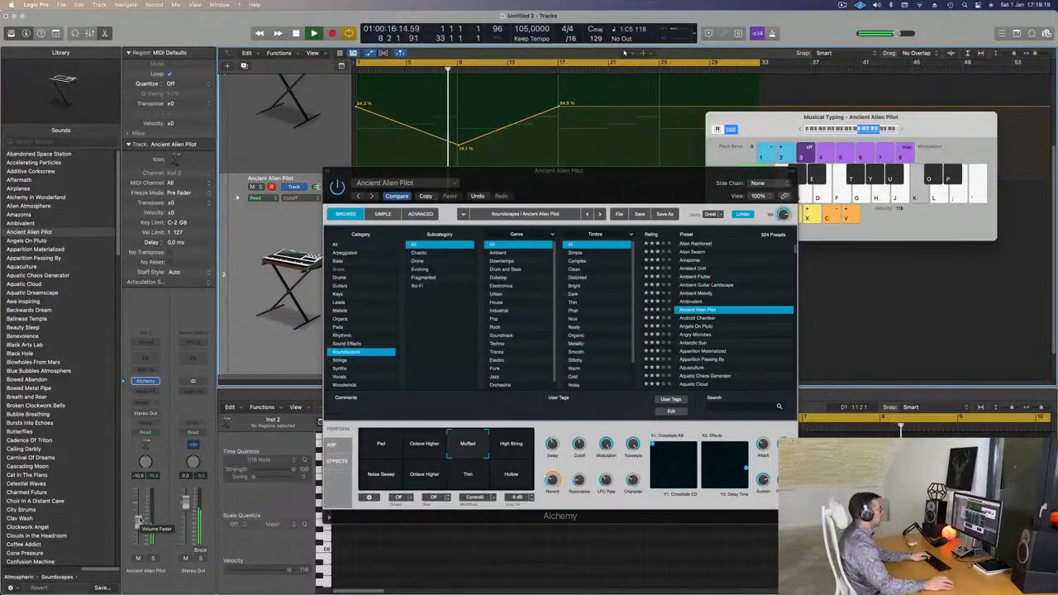
{"action": "key", "text": "k"}
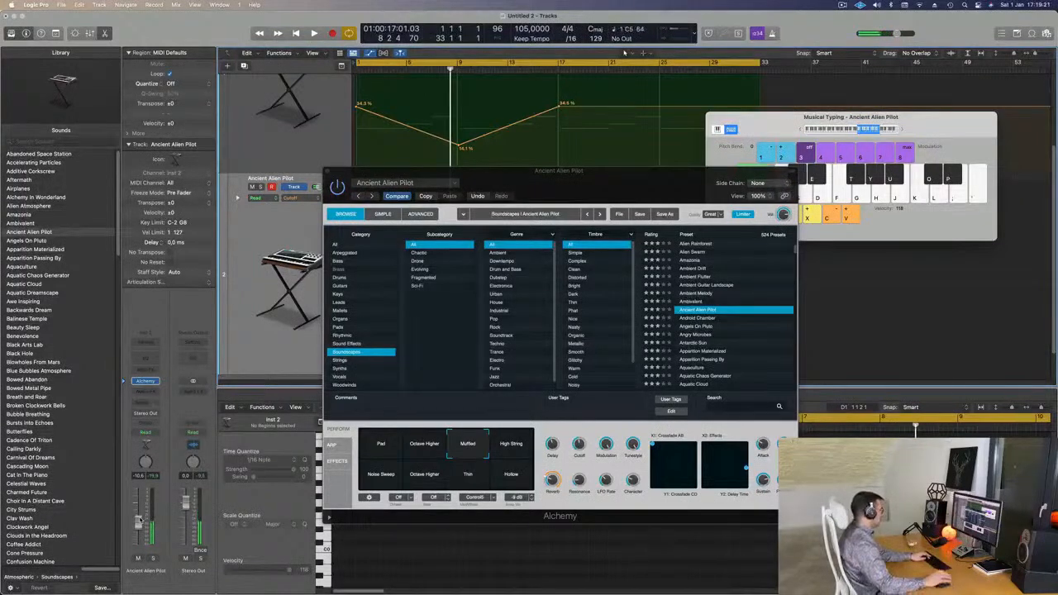
{"action": "key", "text": "k"}
Record a single sustained C5 note on the Ancient Alien Pilot track from bar 1 to just before bar 9.
{"action": "key", "text": "r"}
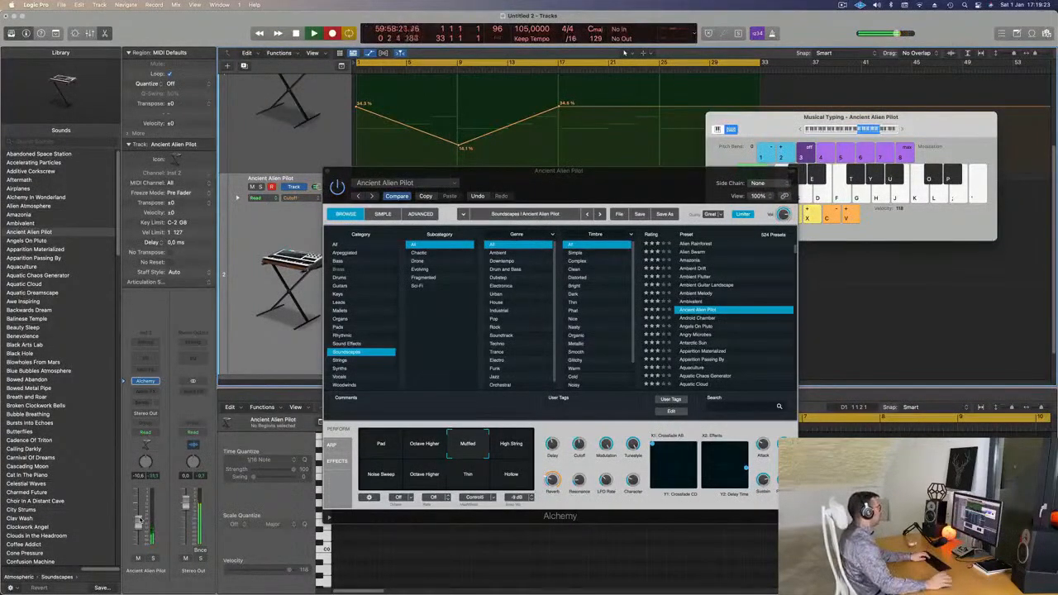
{"action": "left_click_drag", "start_coordinate": [576, 179], "coordinate": [702, 233]}
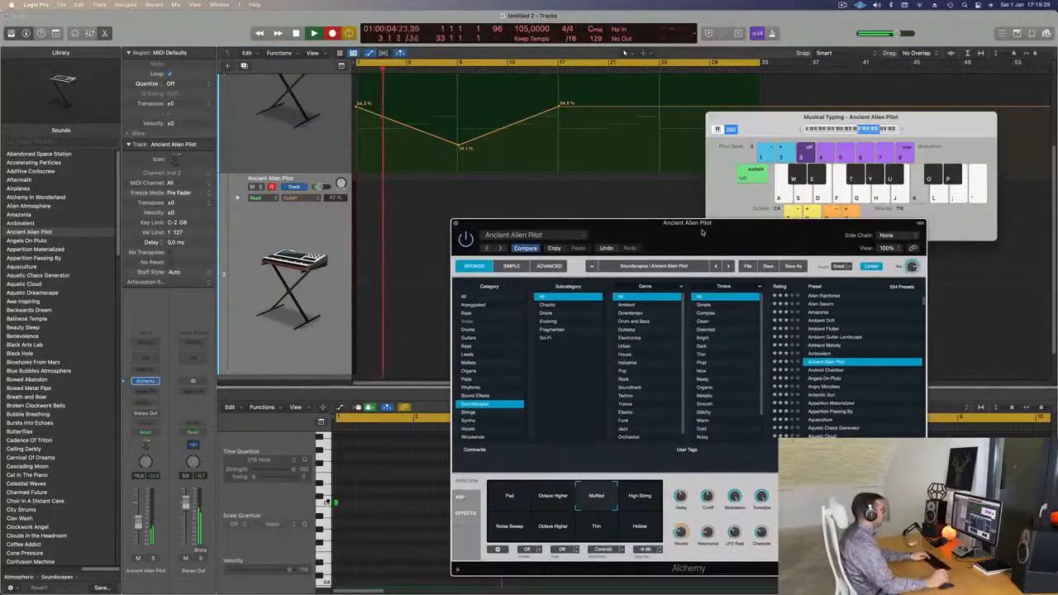
{"action": "left_click_drag", "start_coordinate": [673, 231], "coordinate": [661, 284]}
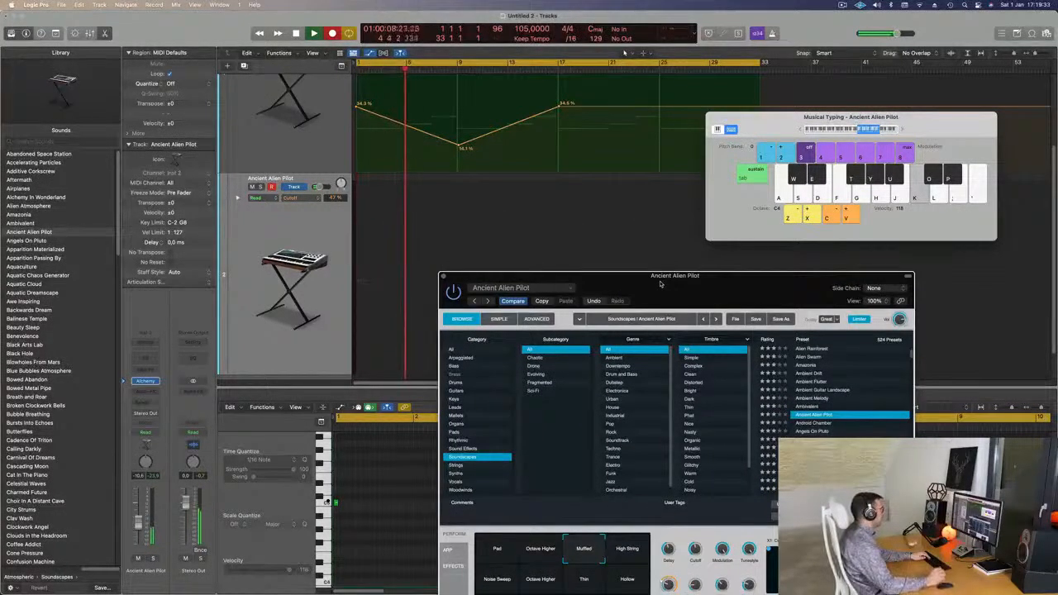
{"action": "left_click_drag", "start_coordinate": [661, 284], "coordinate": [685, 256]}
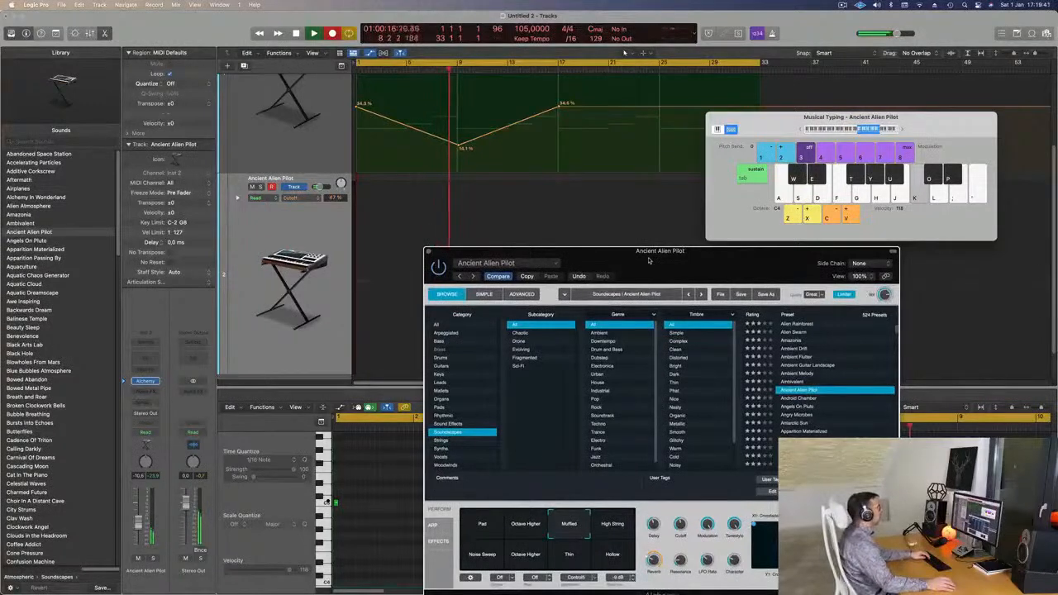
{"action": "key", "text": "space"}
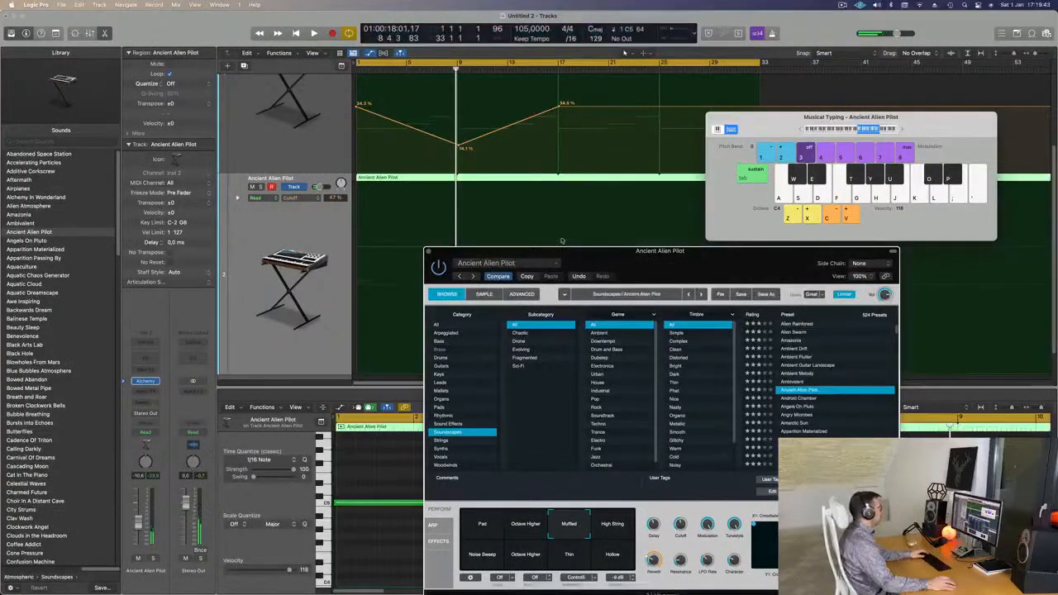
Split the new Ancient Alien Pilot region at bar 9 and delete everything after the split.
{"action": "left_click_drag", "start_coordinate": [779, 124], "coordinate": [783, 124]}
{"action": "key", "text": "super+Left"}
{"action": "key", "text": "super+Left"}
{"action": "key", "text": "super+Left"}
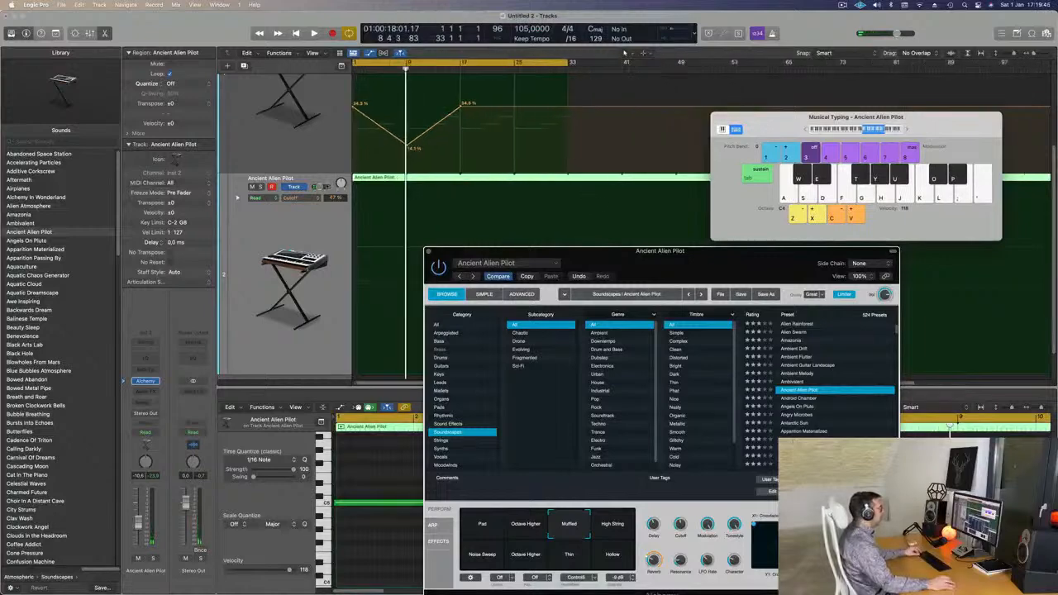
{"action": "double_click", "coordinate": [406, 178], "text": "super"}
{"action": "left_click", "coordinate": [424, 179]}
{"action": "key", "text": "Delete"}
{"action": "left_click", "coordinate": [382, 179]}
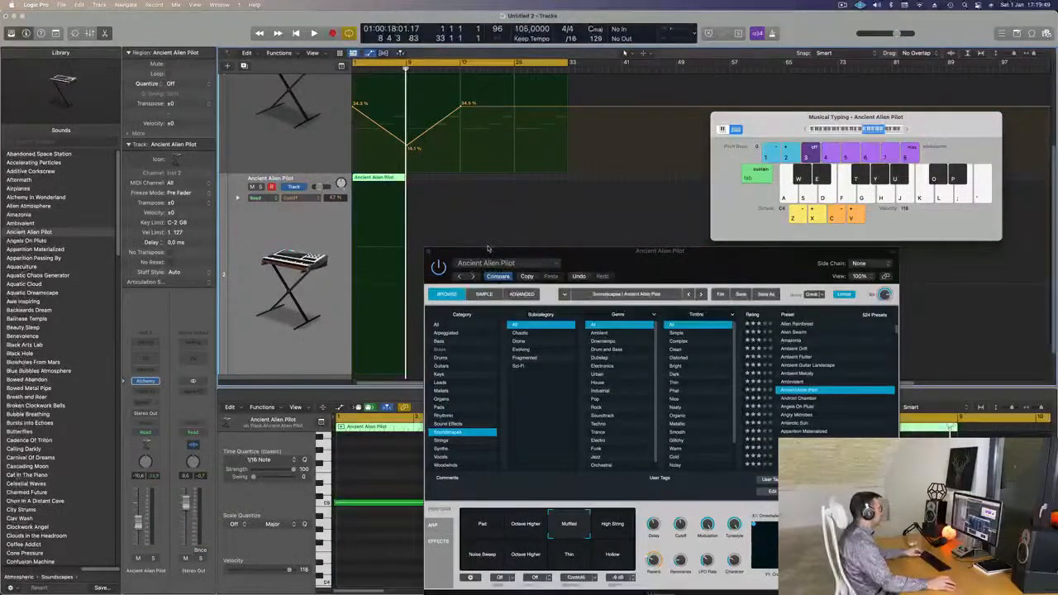
Select the recorded note in the Piano Roll and return the playhead to the start.
{"action": "left_click", "coordinate": [447, 502]}
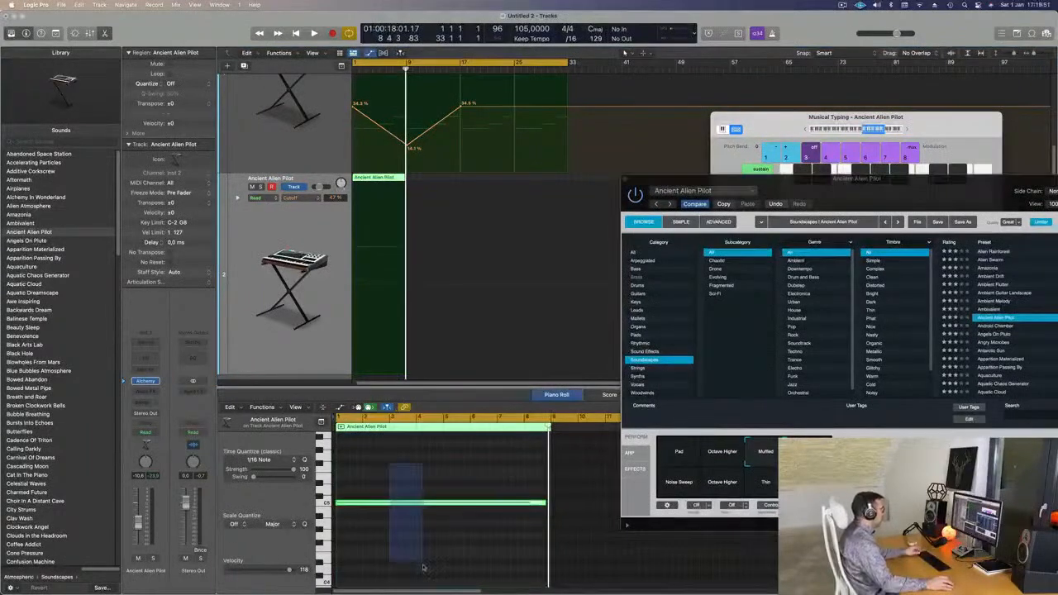
{"action": "key", "text": "Return"}
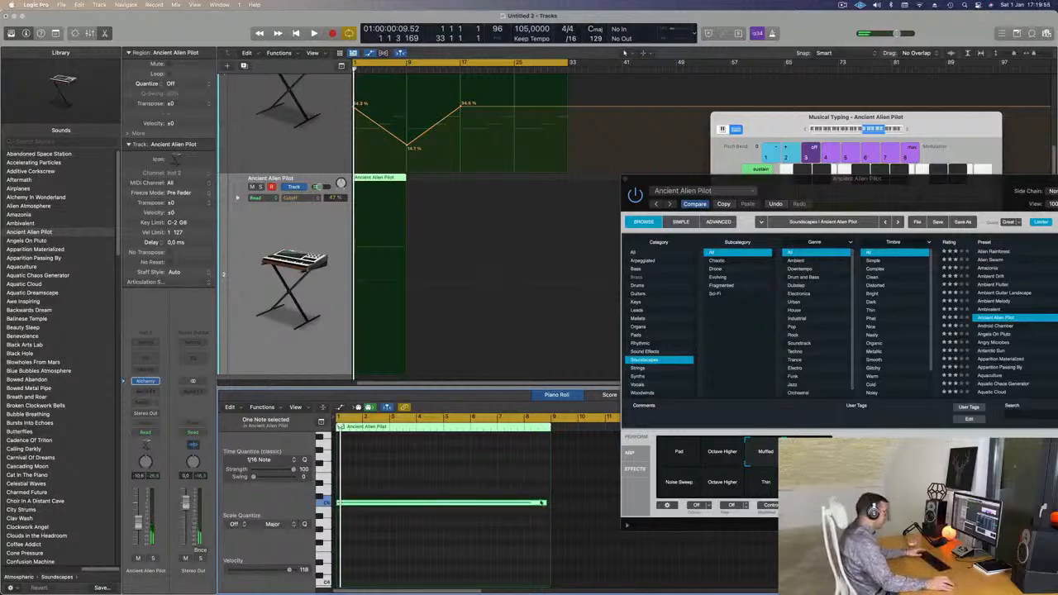
{"action": "left_click_drag", "start_coordinate": [546, 502], "coordinate": [546, 502]}
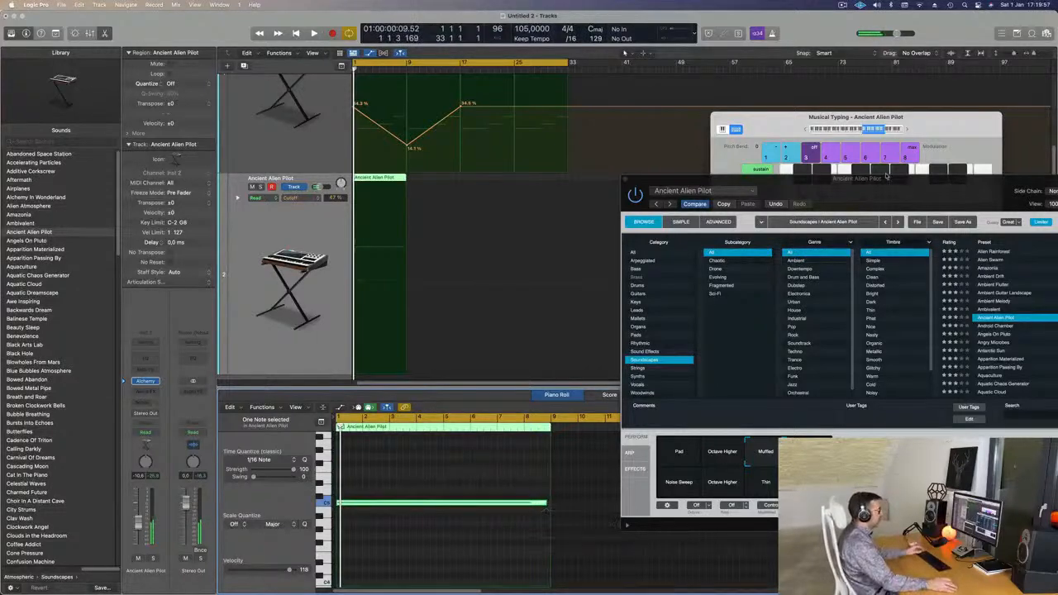
Switch Ancient Alien Pilot to its High String variation and play it from the start.
{"action": "left_click", "coordinate": [885, 172]}
{"action": "key", "text": "a"}
{"action": "left_click_drag", "start_coordinate": [885, 110], "coordinate": [821, 43]}
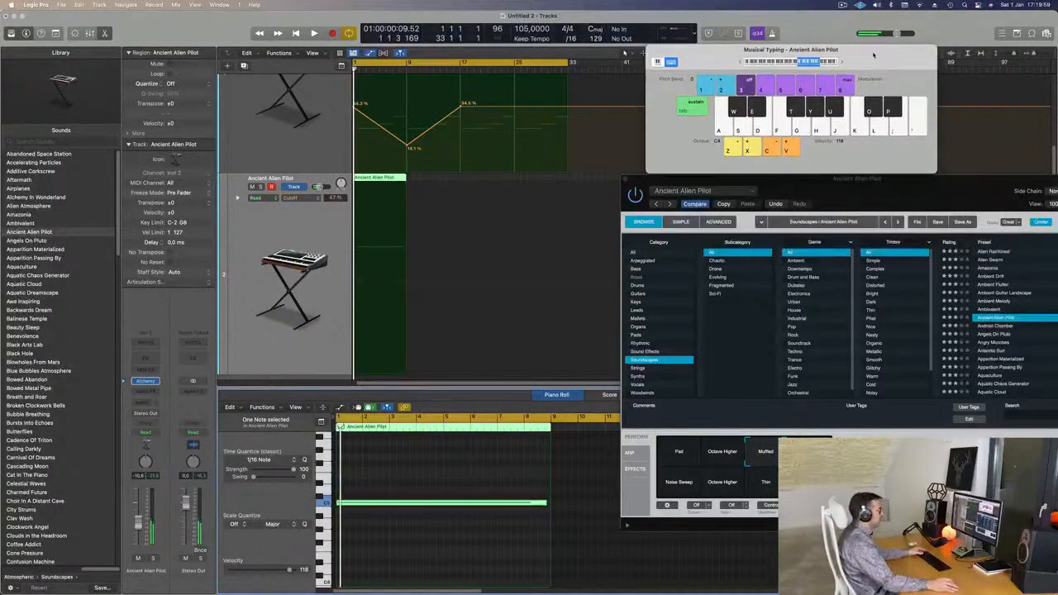
{"action": "left_click_drag", "start_coordinate": [859, 182], "coordinate": [706, 128]}
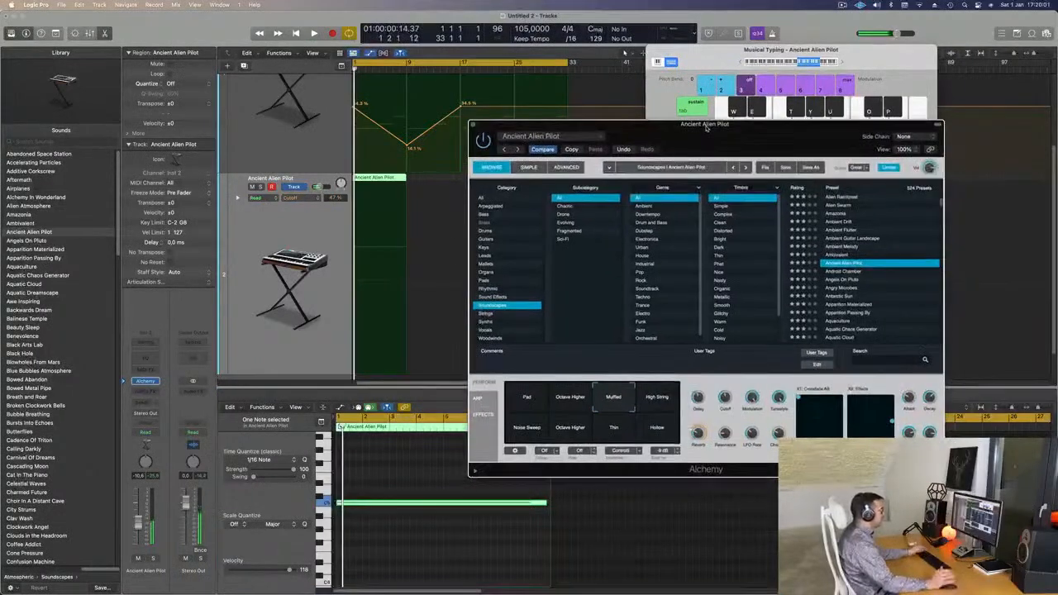
{"action": "left_click_drag", "start_coordinate": [573, 397], "coordinate": [662, 417]}
{"action": "key", "text": "space"}
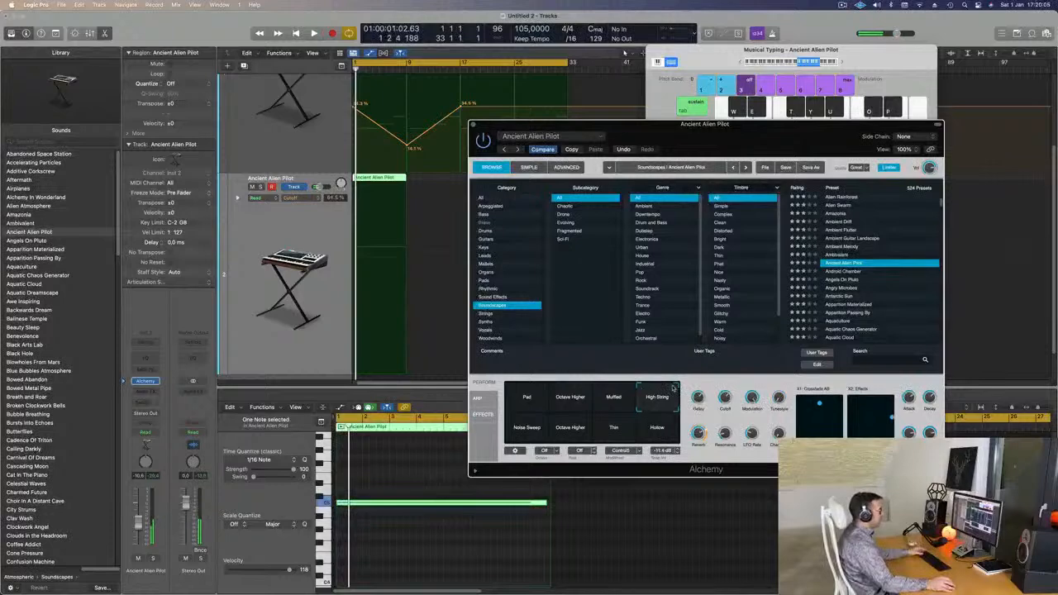
{"action": "key", "text": "space"}
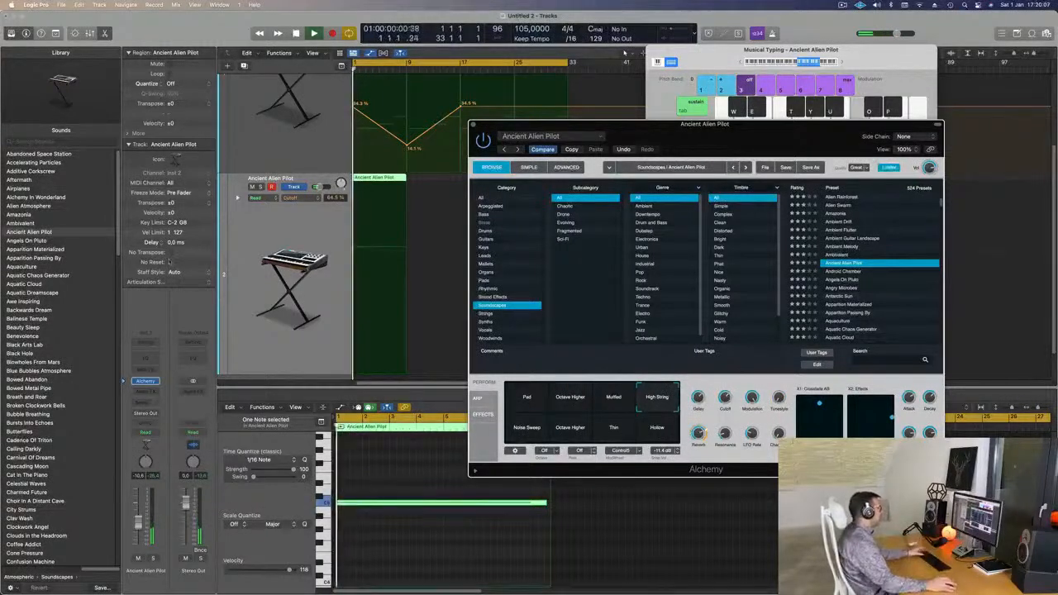
{"action": "key", "text": "space"}
Lower the Ancient Alien Pilot track's volume to about -12.6 dB and switch back to the Muffled variation.
{"action": "left_click", "coordinate": [196, 499]}
{"action": "key", "text": "space"}
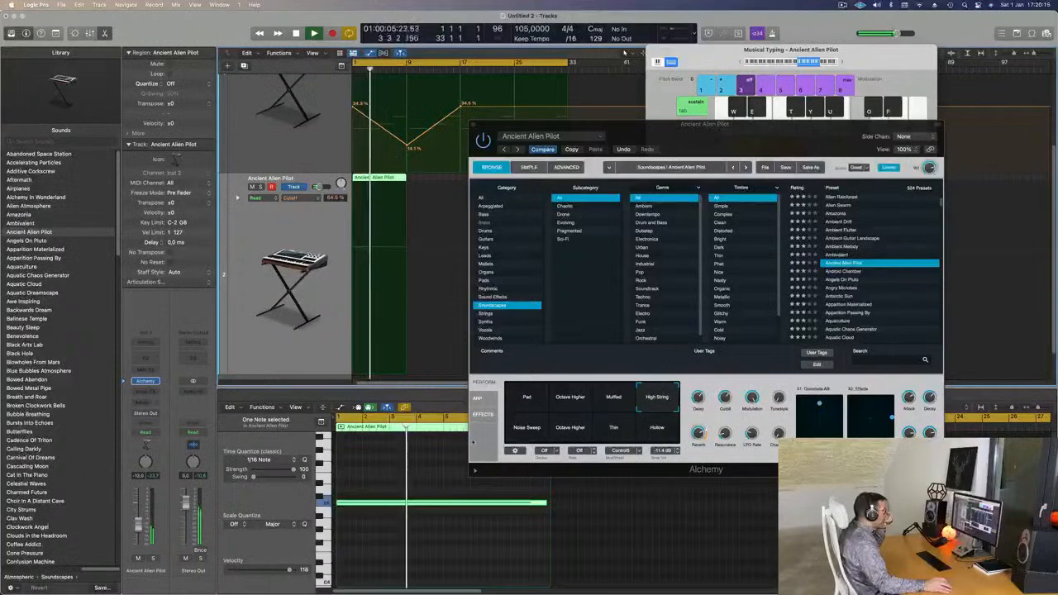
{"action": "left_click", "coordinate": [613, 397]}
{"action": "key", "text": "Return"}
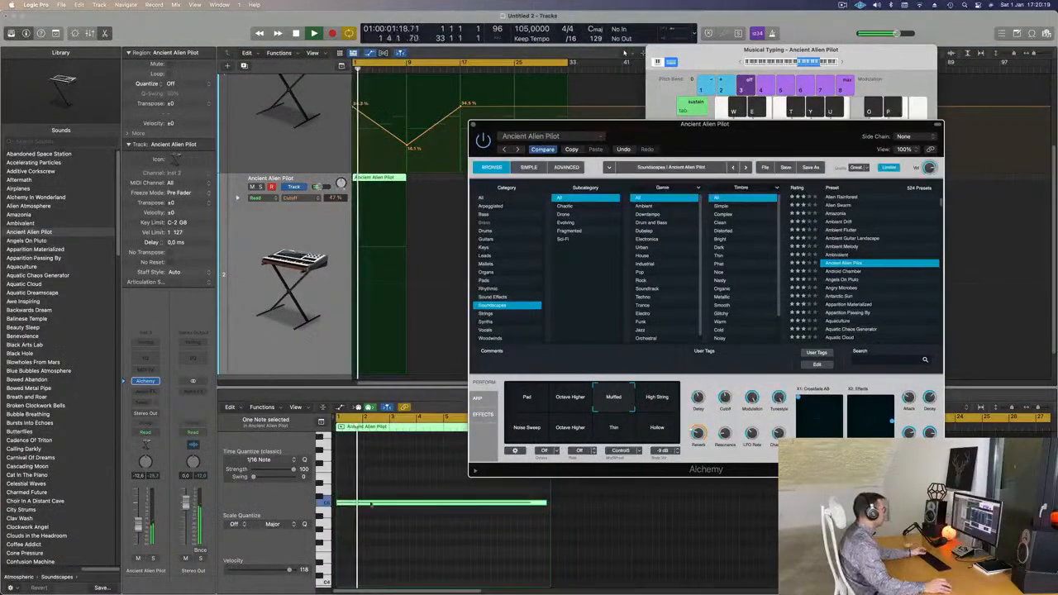
Try the recorded note one octave lower during playback and undo the transposition.
{"action": "left_click", "coordinate": [407, 526]}
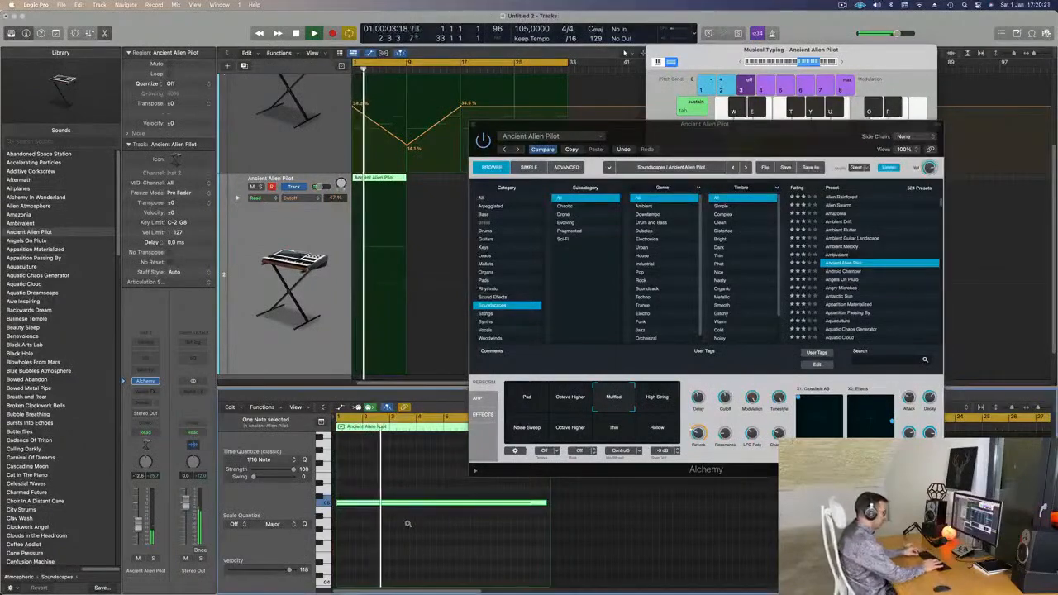
{"action": "key", "text": "alt+shift+Down"}
{"action": "key", "text": "Return"}
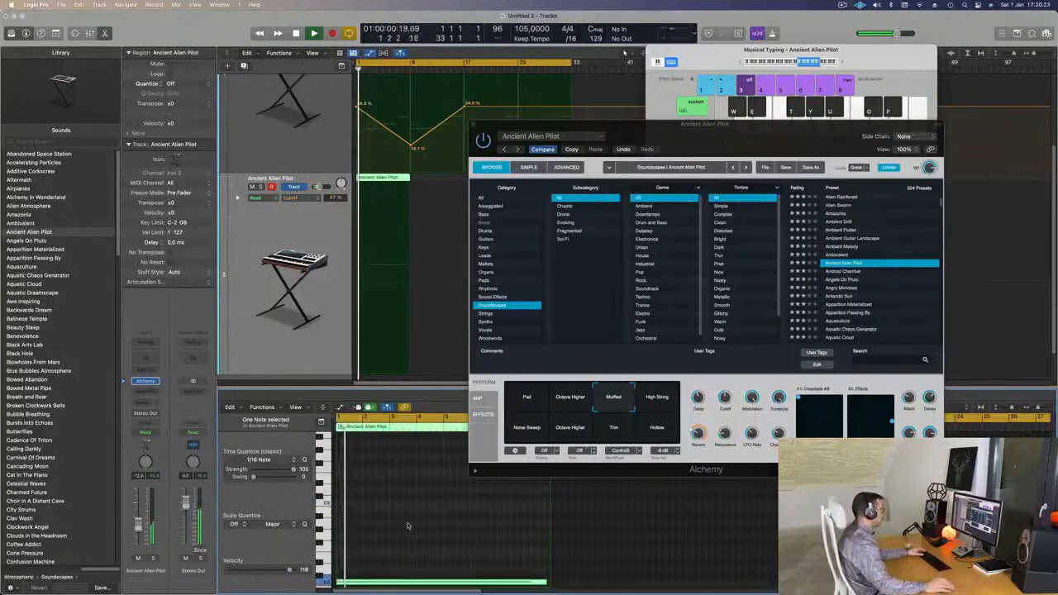
{"action": "left_click_drag", "start_coordinate": [790, 137], "coordinate": [678, 107]}
{"action": "key", "text": "Return"}
{"action": "key", "text": "super+z"}
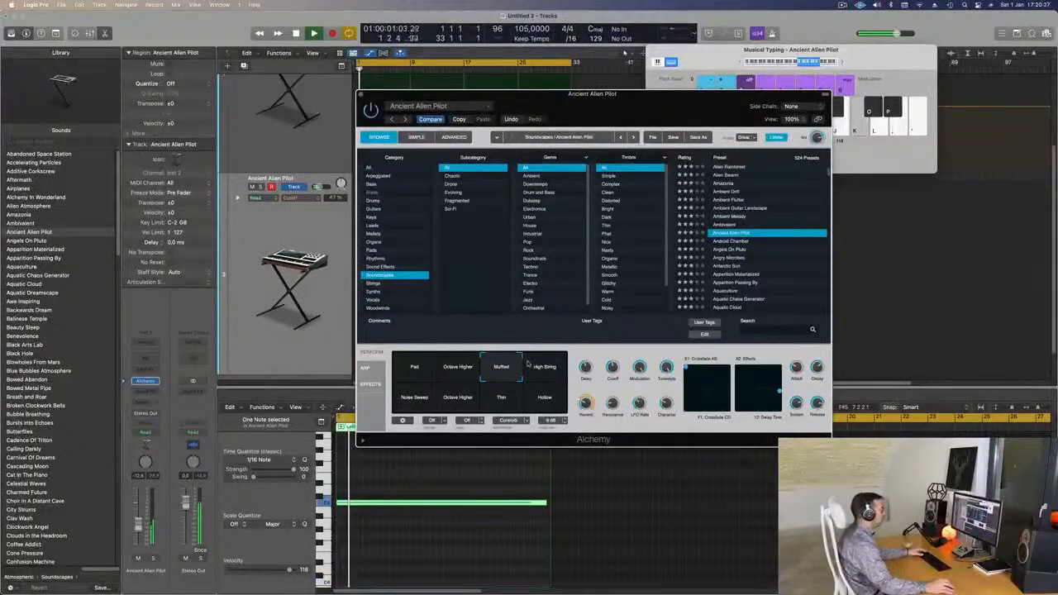
Audition Ancient Alien Pilot's Hollow, Noise Sweep, lower-row Octave Higher and Thin variations during playback.
{"action": "left_click", "coordinate": [546, 401]}
{"action": "left_click", "coordinate": [425, 402]}
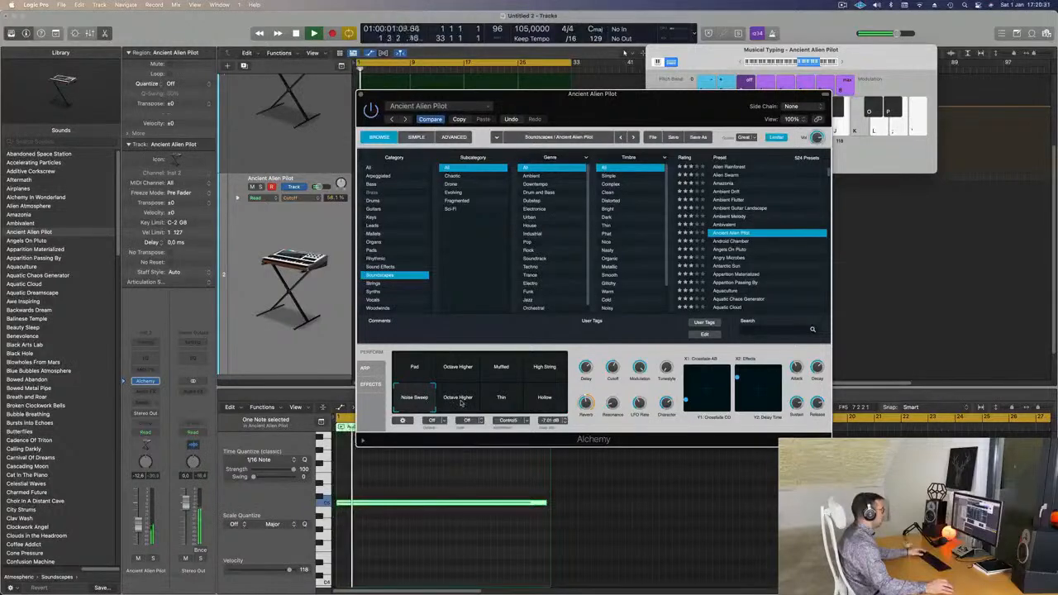
{"action": "left_click", "coordinate": [465, 403]}
{"action": "left_click", "coordinate": [505, 404]}
{"action": "left_click", "coordinate": [546, 402]}
Load the Android Chamber soundscape preset in Alchemy and play it with the recorded note.
{"action": "left_click", "coordinate": [731, 241]}
{"action": "left_click_drag", "start_coordinate": [670, 112], "coordinate": [820, 141]}
{"action": "key", "text": "space"}
Repeat the eight-bar Ancient Alien Pilot region three times so it runs up to bar 33.
{"action": "left_click", "coordinate": [381, 185]}
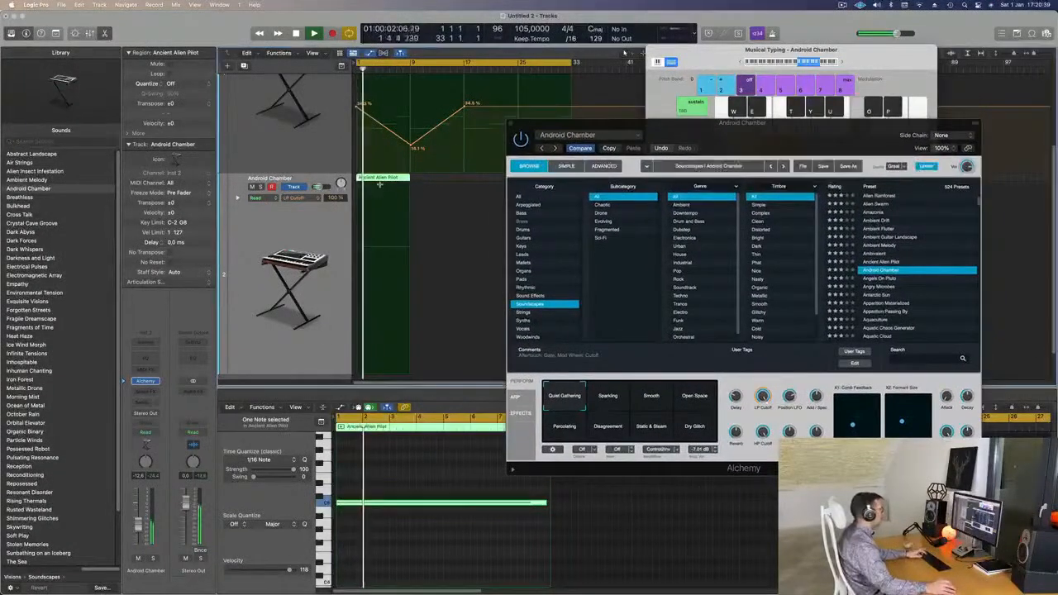
{"action": "key", "text": "super+r"}
{"action": "key", "text": "super+r"}
{"action": "key", "text": "super+r"}
Lower the track's volume to about -17.4 dB and audition Android Chamber's Open Space, Percolating and Disagreement variations during playback.
{"action": "left_click_drag", "start_coordinate": [697, 139], "coordinate": [676, 113]}
{"action": "key", "text": "space"}
{"action": "key", "text": "space"}
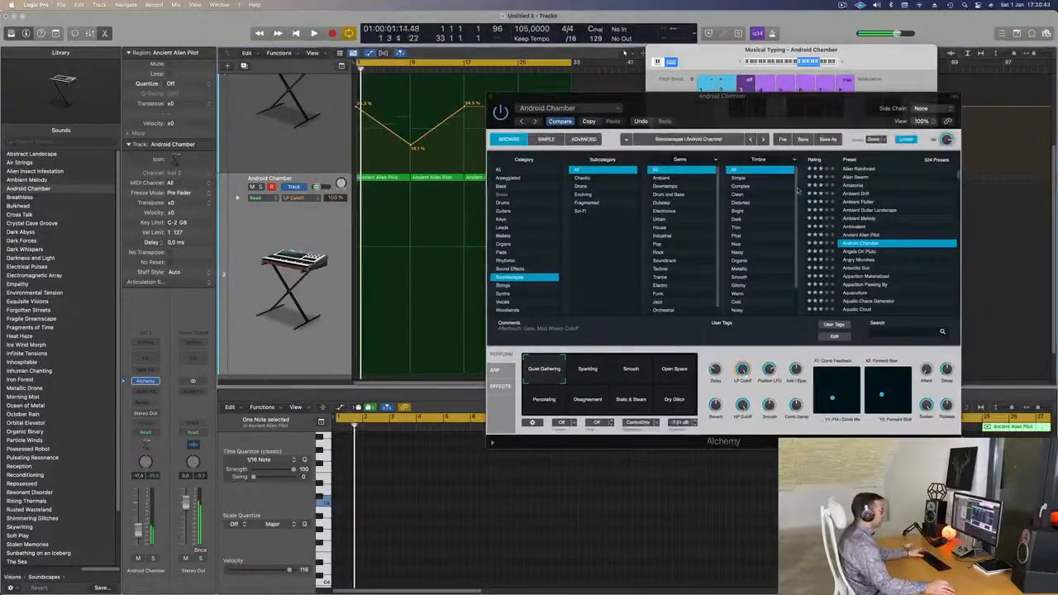
{"action": "left_click_drag", "start_coordinate": [800, 113], "coordinate": [700, 79]}
{"action": "left_click", "coordinate": [578, 341]}
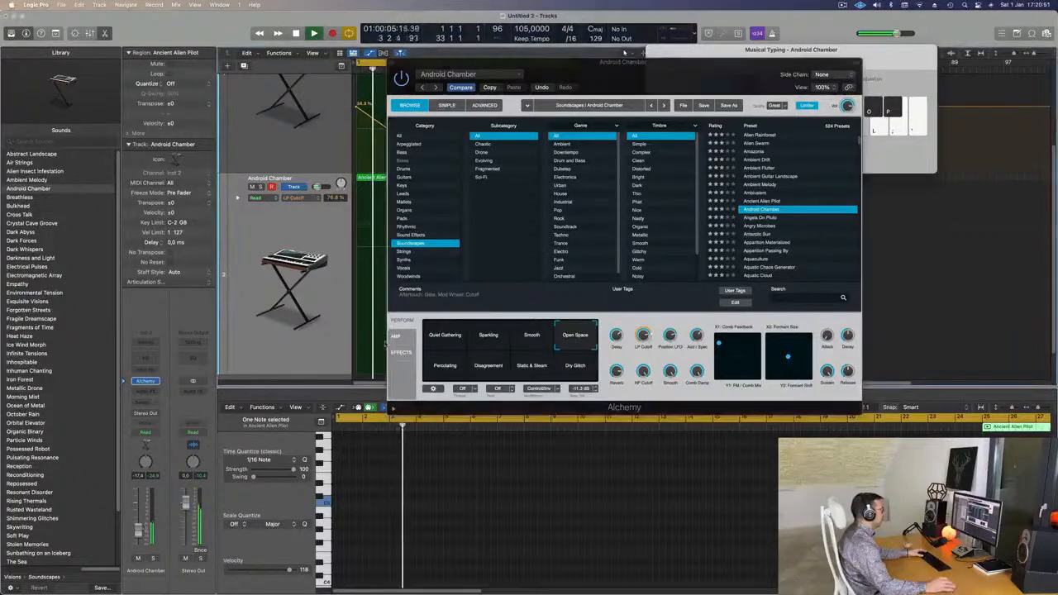
{"action": "left_click", "coordinate": [449, 373]}
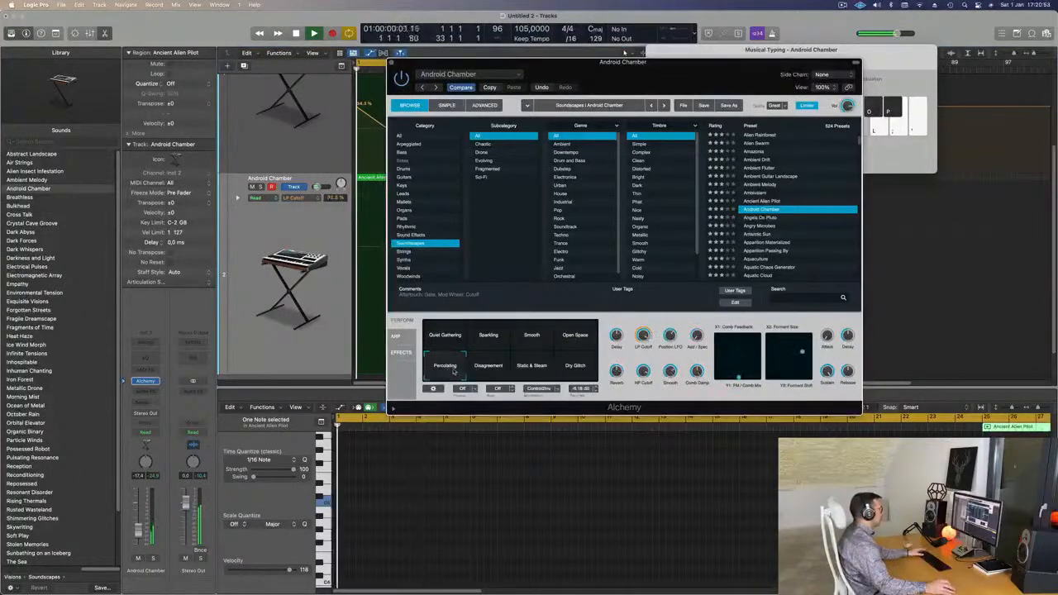
{"action": "left_click", "coordinate": [489, 372]}
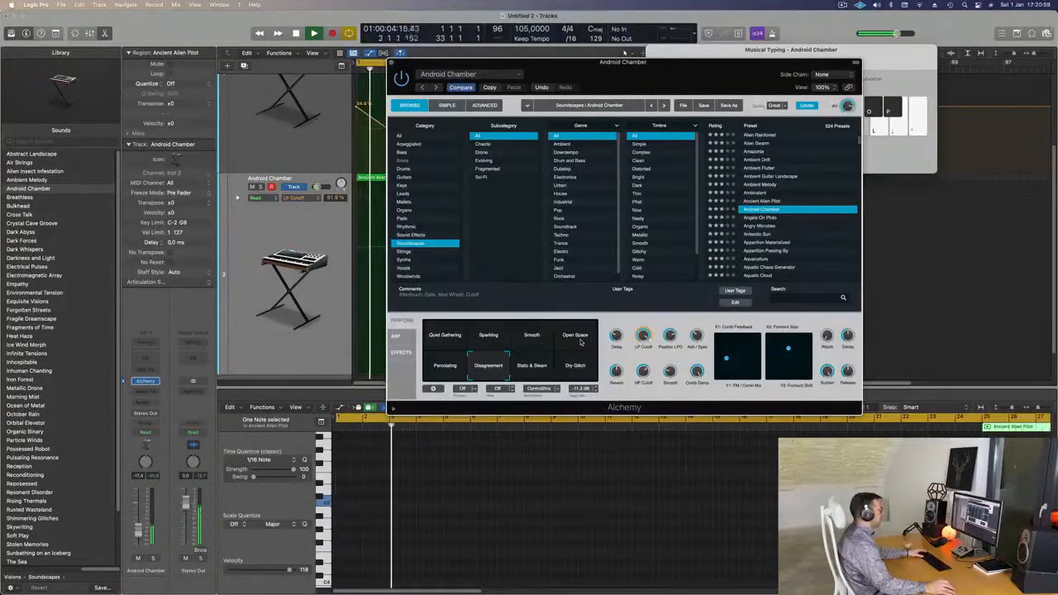
Switch Android Chamber to its Static & Steam variation and lower the track's volume to about -20 dB while replaying from the start.
{"action": "left_click", "coordinate": [523, 372]}
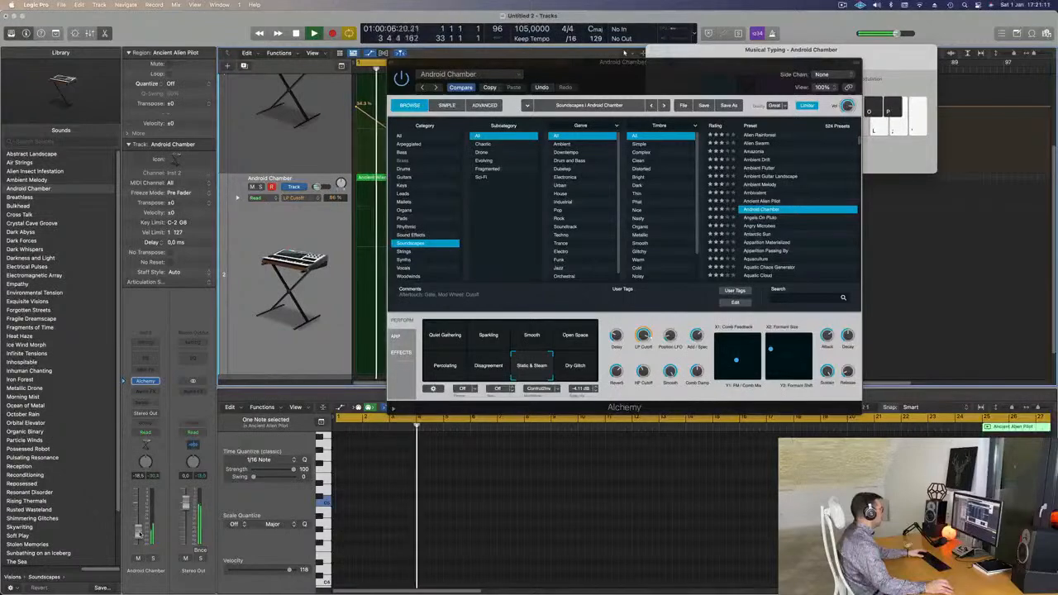
{"action": "left_click_drag", "start_coordinate": [663, 86], "coordinate": [750, 171]}
{"action": "left_click", "coordinate": [480, 149]}
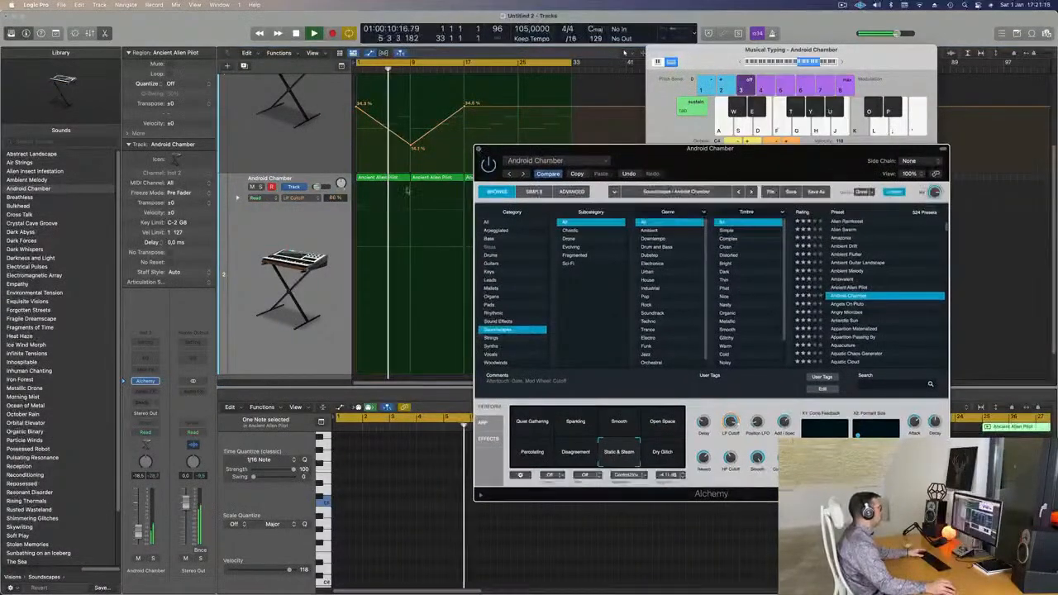
{"action": "key", "text": "Return"}
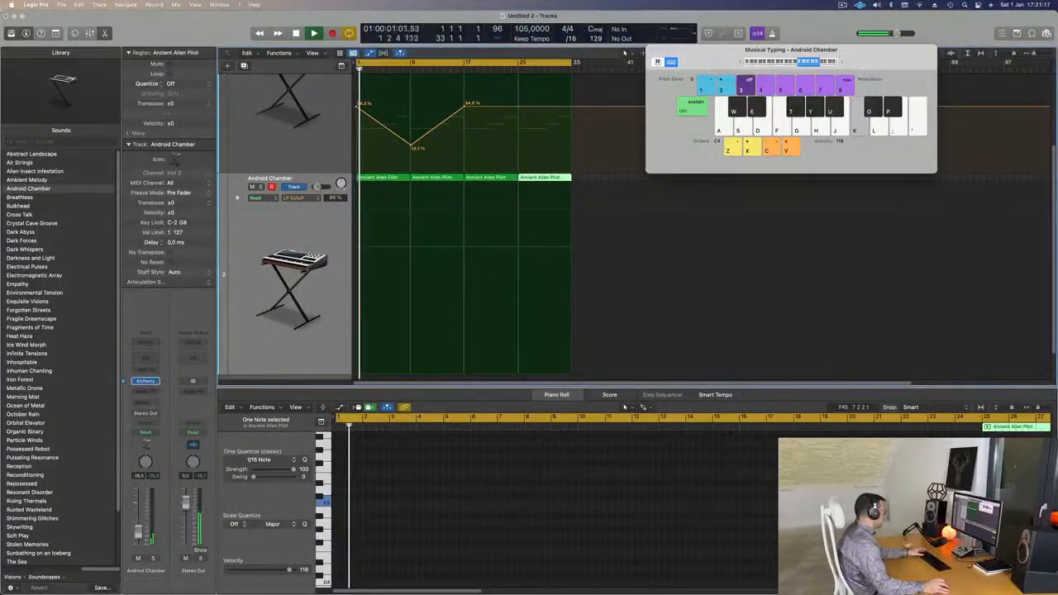
{"action": "key", "text": "Return"}
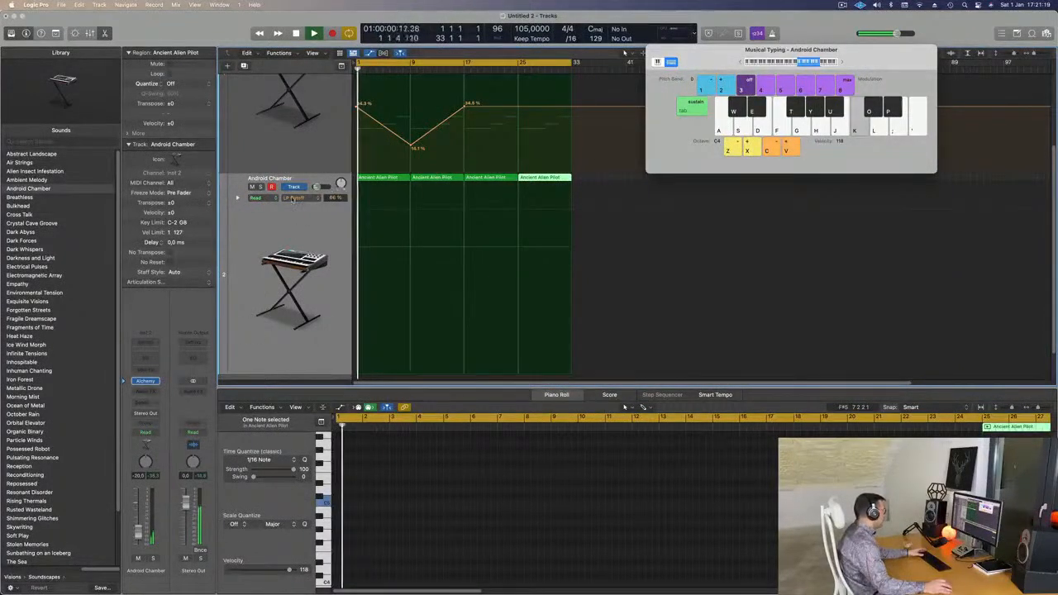
Select all four Android Chamber regions and lower the preset's LP Cutoff to about 63.8 % while replaying from the start.
{"action": "key", "text": "super+a"}
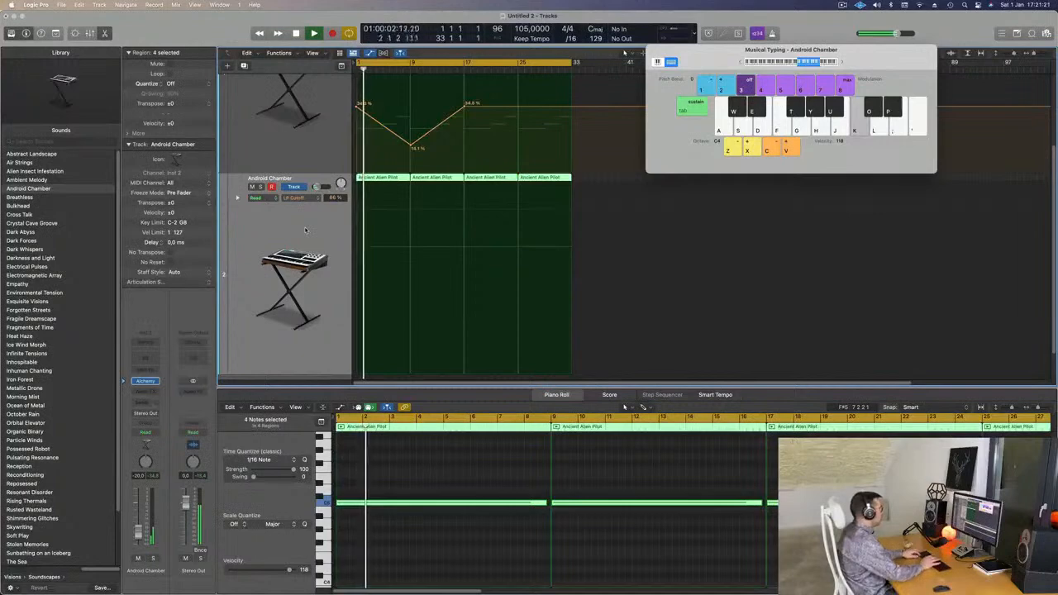
{"action": "key", "text": "Return"}
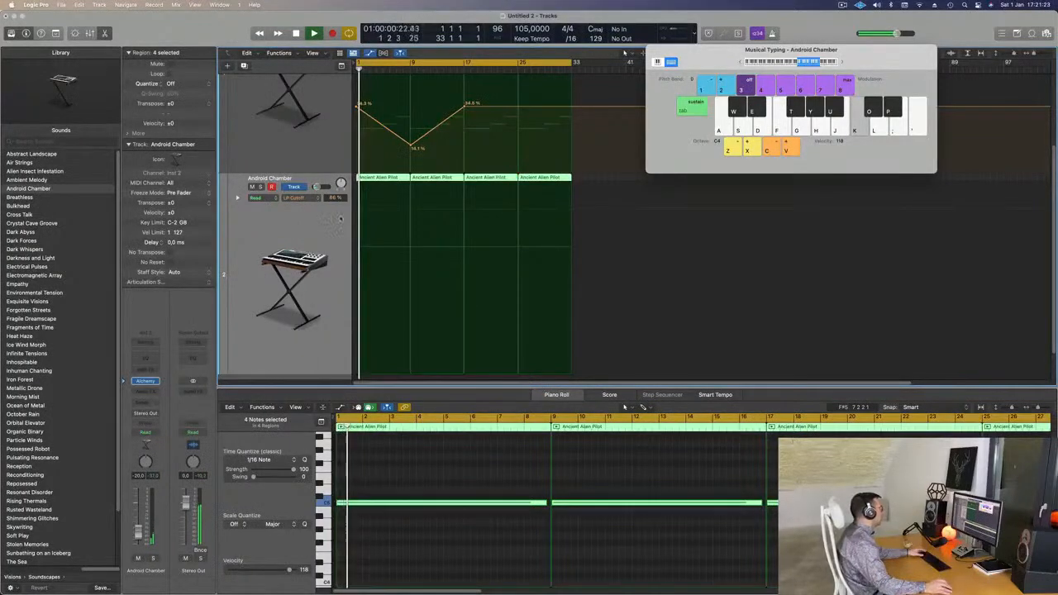
{"action": "key", "text": "Return"}
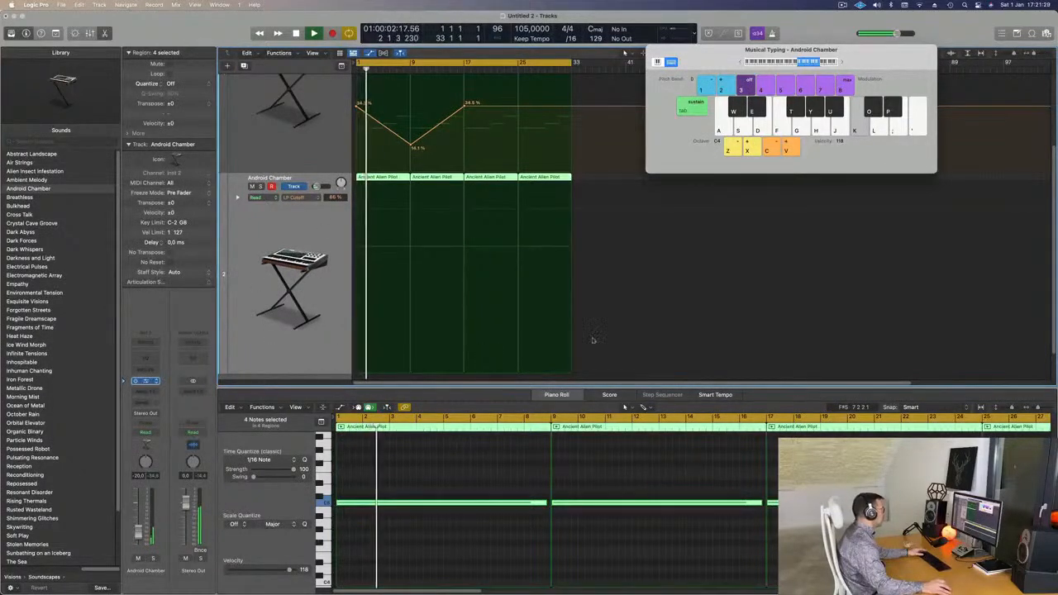
{"action": "key", "text": "Return"}
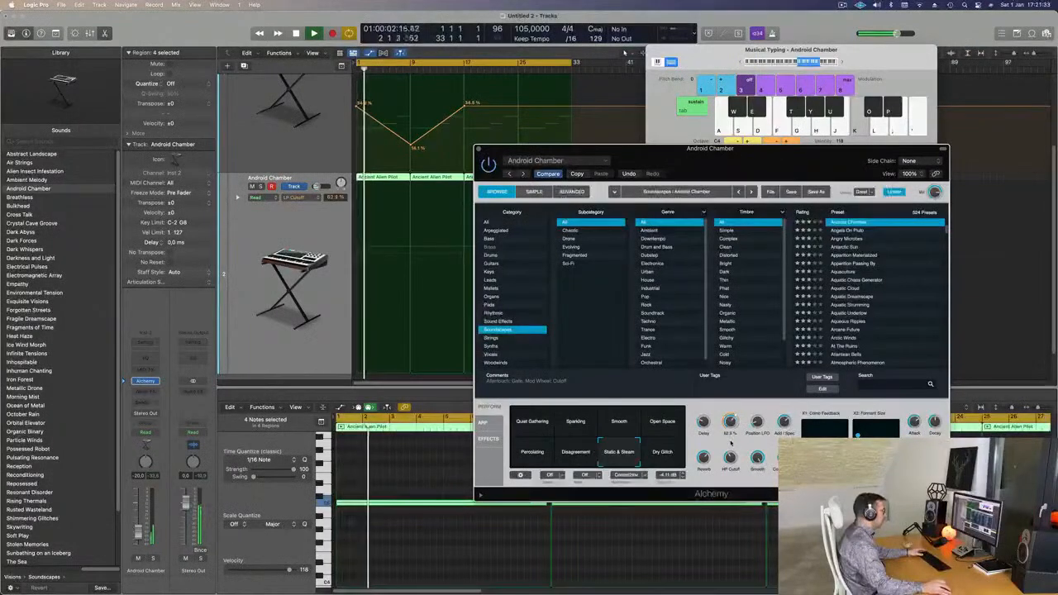
{"action": "key", "text": "Return"}
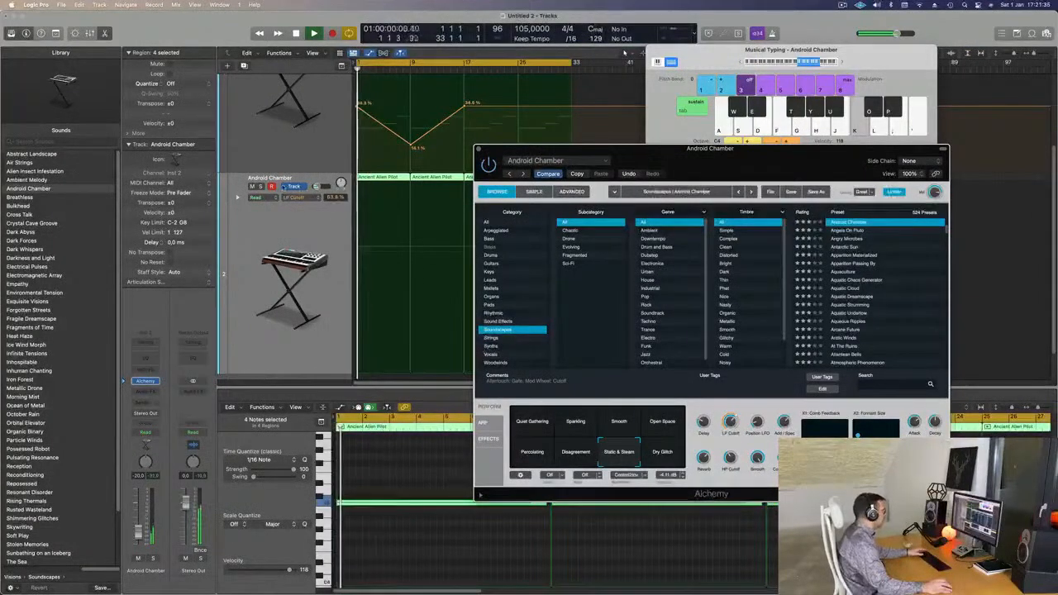
Listen to the Android Chamber track soloed and within the full mix, and close its Alchemy window.
{"action": "left_click", "coordinate": [261, 187]}
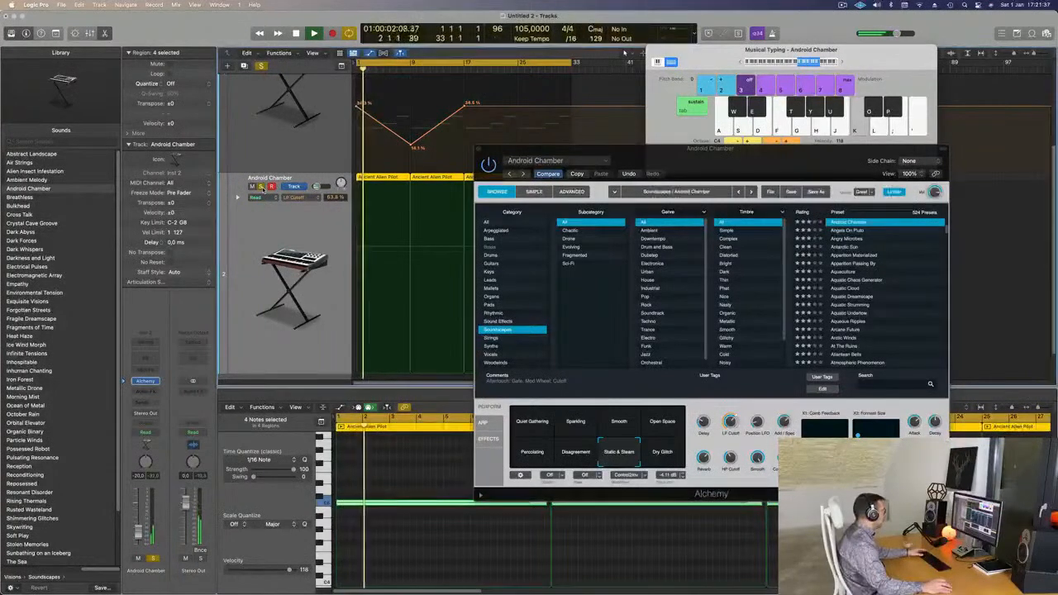
{"action": "left_click", "coordinate": [261, 187]}
{"action": "left_click_drag", "start_coordinate": [748, 159], "coordinate": [607, 178]}
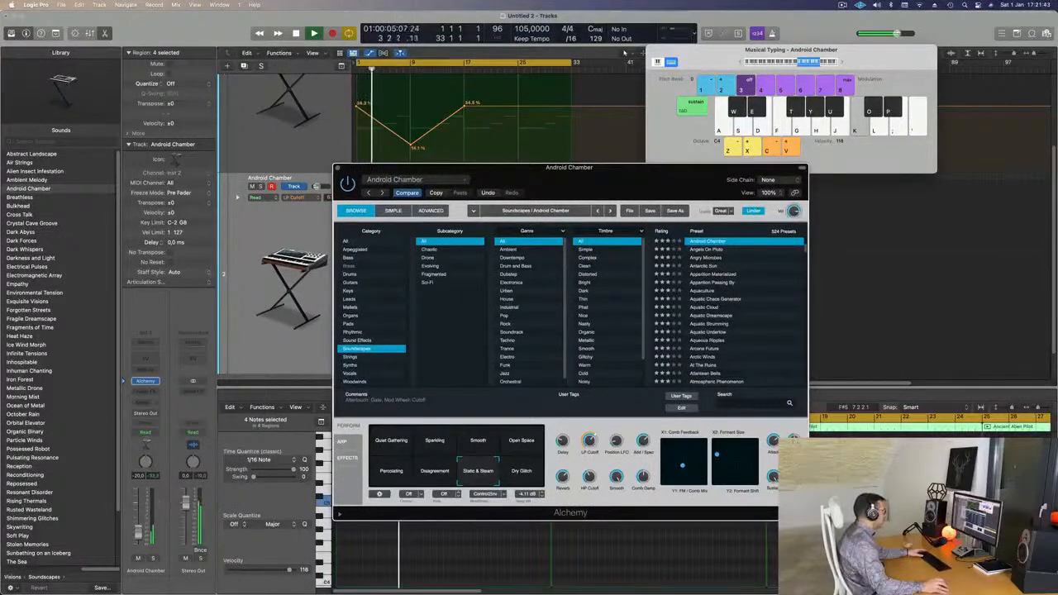
{"action": "left_click", "coordinate": [138, 528]}
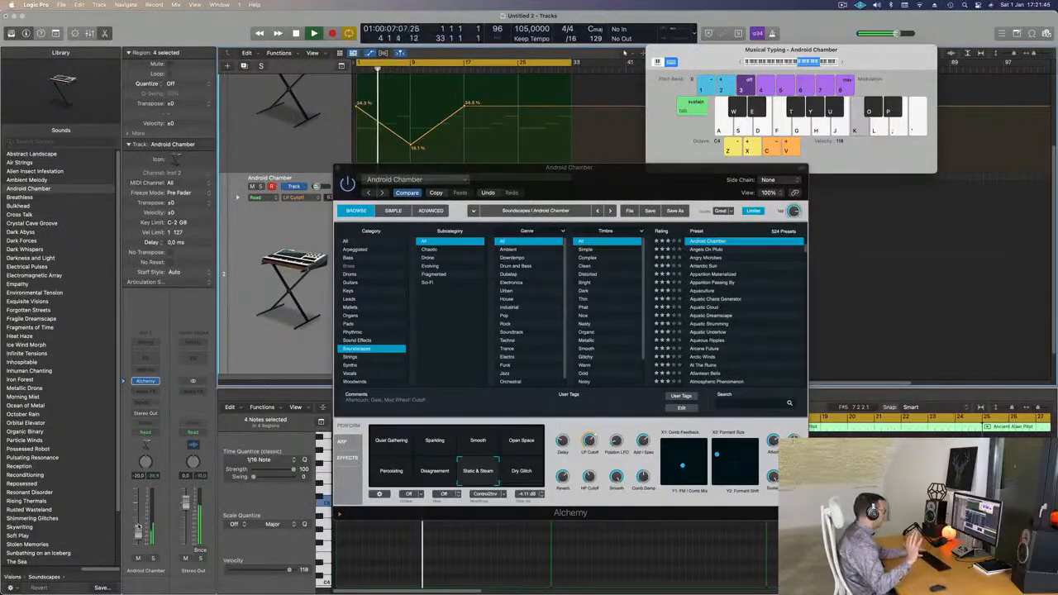
{"action": "left_click_drag", "start_coordinate": [359, 186], "coordinate": [310, 234]}
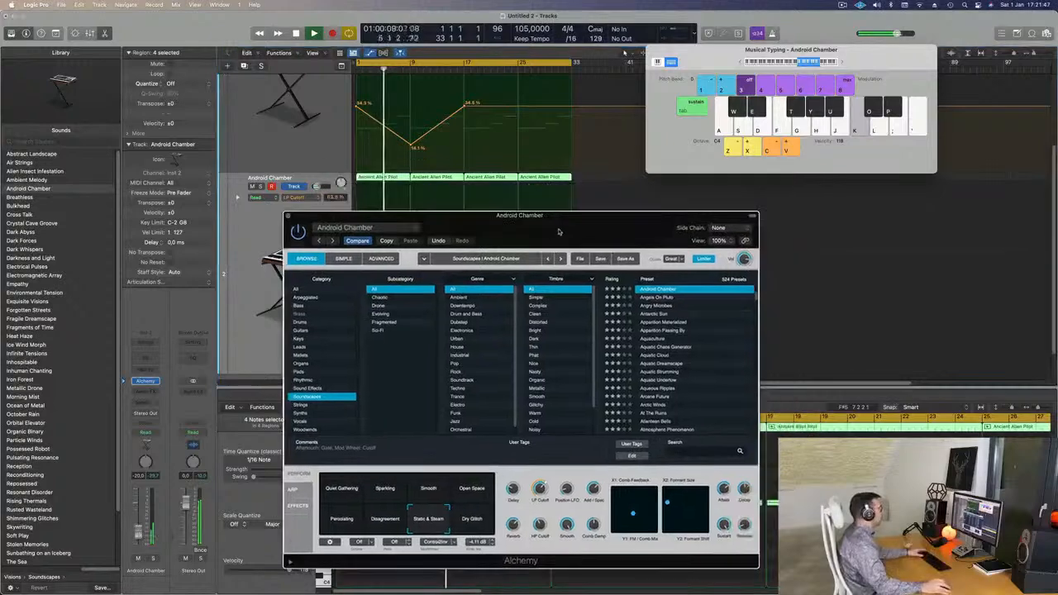
{"action": "left_click", "coordinate": [287, 218]}
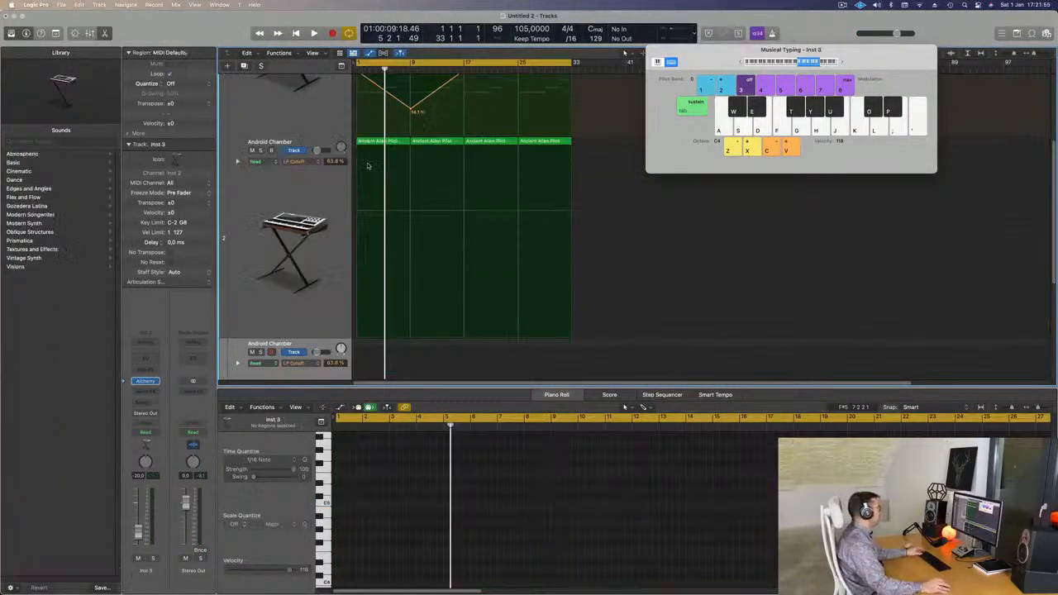
Open Alchemy on the duplicated, empty Android Chamber track and browse the presets of the Rhythmic category.
{"action": "scroll", "coordinate": [325, 335], "scroll_direction": "down", "scroll_amount": 5}
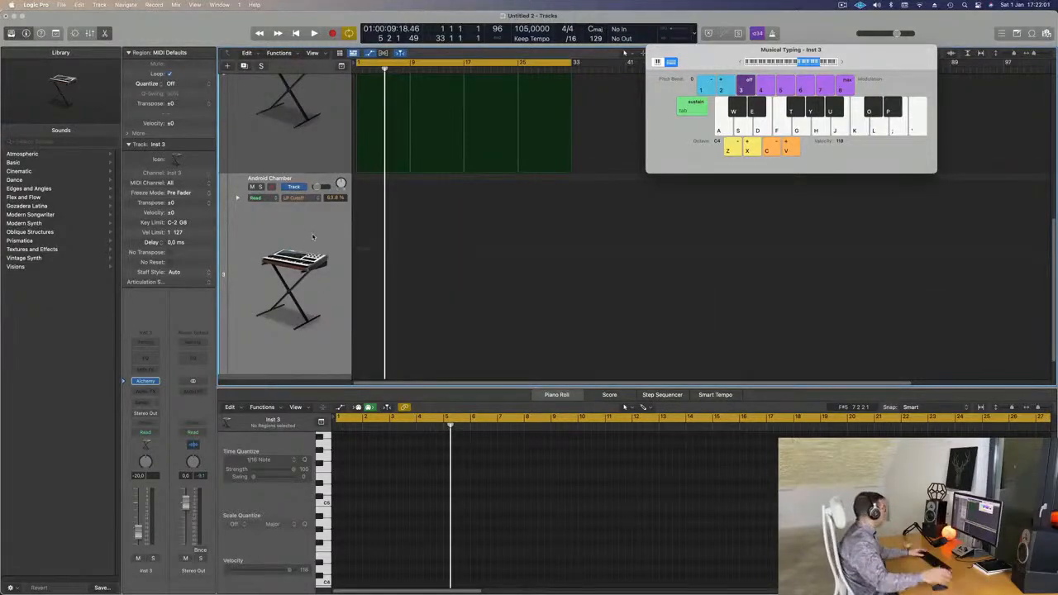
{"action": "key", "text": "space"}
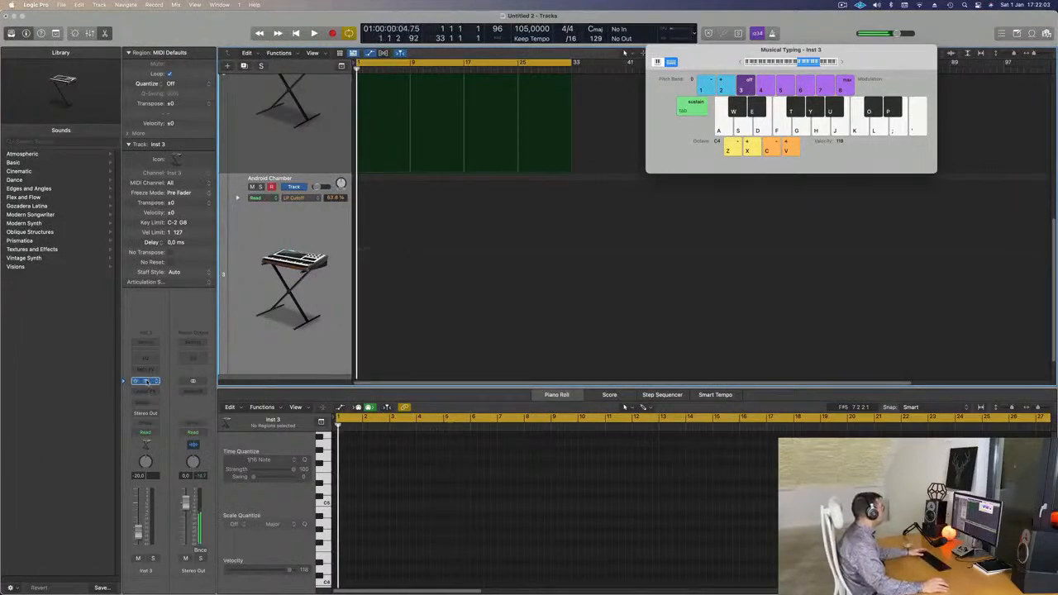
{"action": "left_click", "coordinate": [145, 381]}
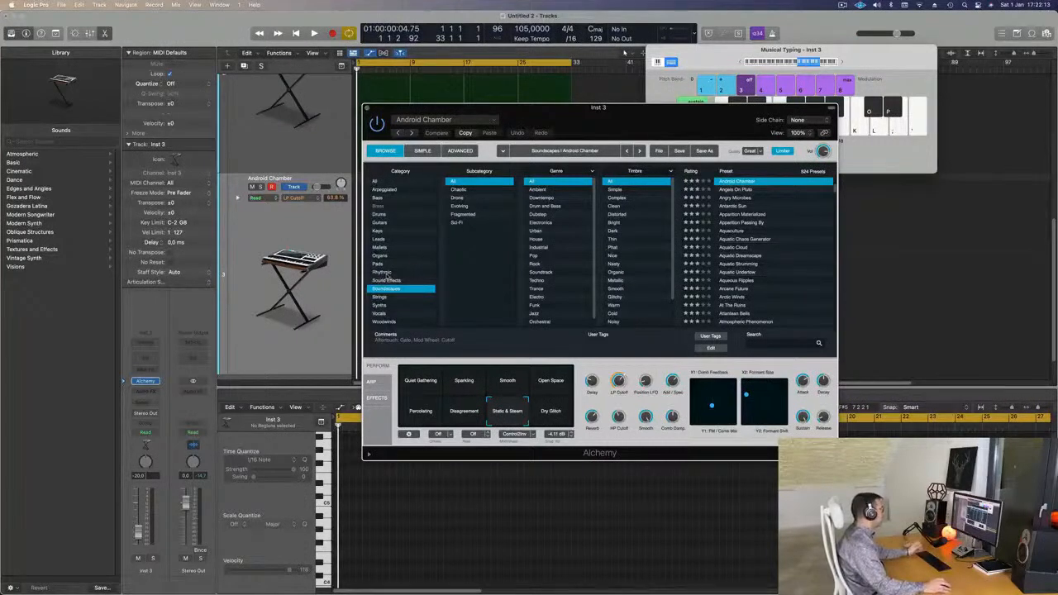
{"action": "left_click", "coordinate": [389, 272]}
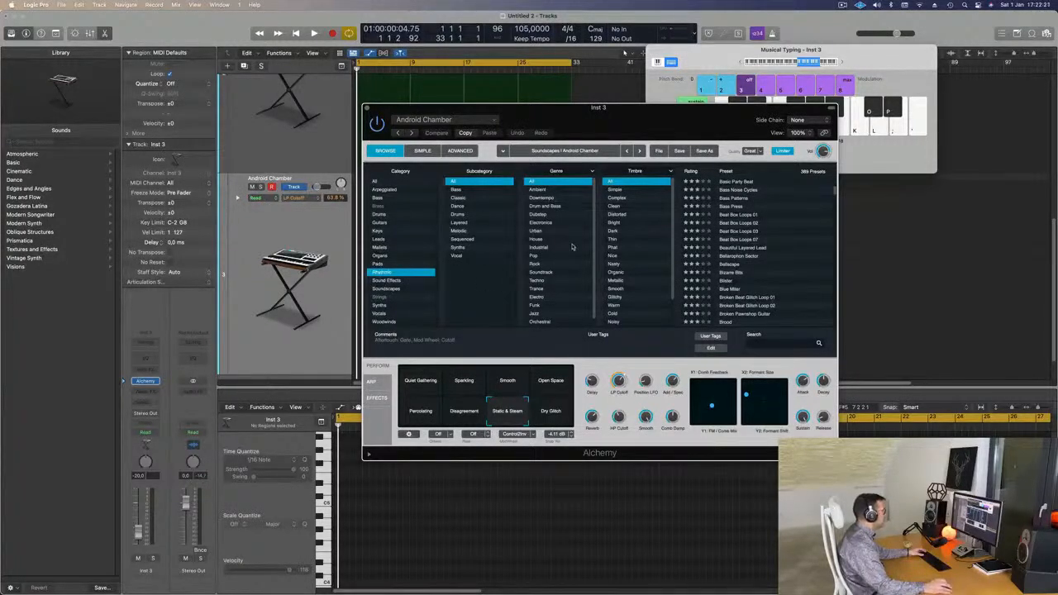
{"action": "scroll", "coordinate": [579, 244], "scroll_direction": "down", "scroll_amount": 1}
{"action": "scroll", "coordinate": [768, 260], "scroll_direction": "up", "scroll_amount": 5}
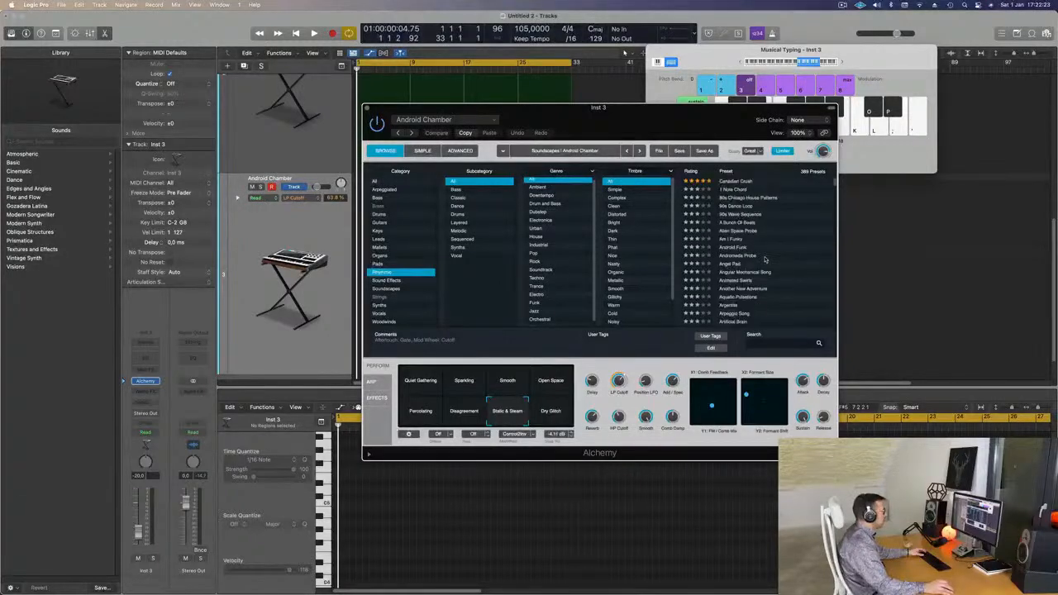
{"action": "scroll", "coordinate": [774, 262], "scroll_direction": "up", "scroll_amount": 3}
Load the Canadian Crush preset and audition its Fastforward variation with single notes in a high and a lower octave.
{"action": "left_click", "coordinate": [735, 183]}
{"action": "left_click_drag", "start_coordinate": [503, 116], "coordinate": [448, 166]}
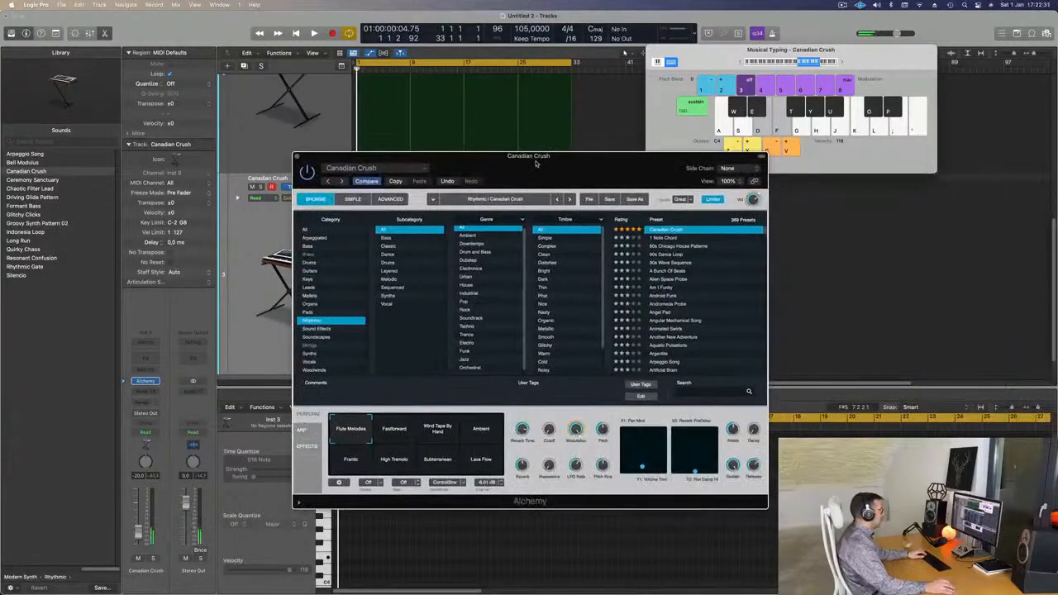
{"action": "left_click", "coordinate": [398, 439]}
{"action": "key", "text": "f"}
{"action": "left_click", "coordinate": [741, 63]}
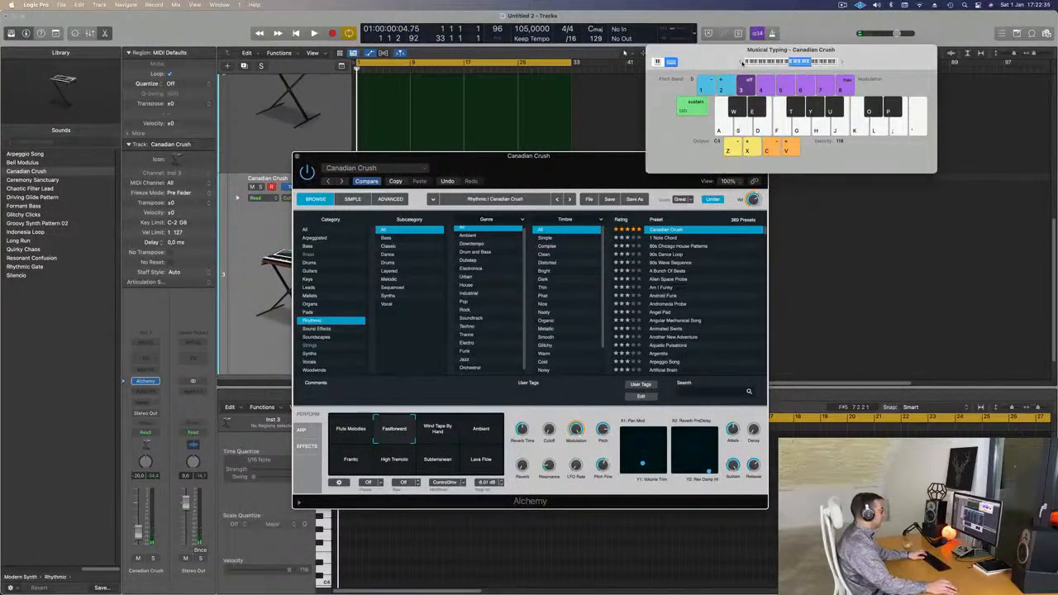
{"action": "key", "text": "d"}
{"action": "left_click_drag", "start_coordinate": [583, 160], "coordinate": [804, 183]}
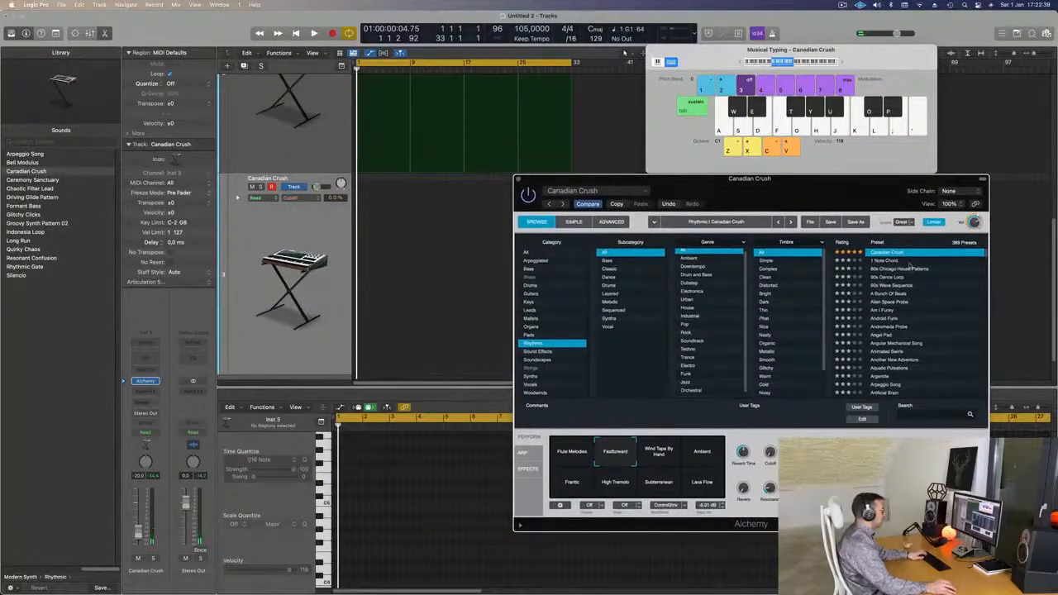
Load the 1 Note Chord rhythmic preset, play a low note and raise the track's volume to about -11.6 dB.
{"action": "left_click", "coordinate": [883, 262]}
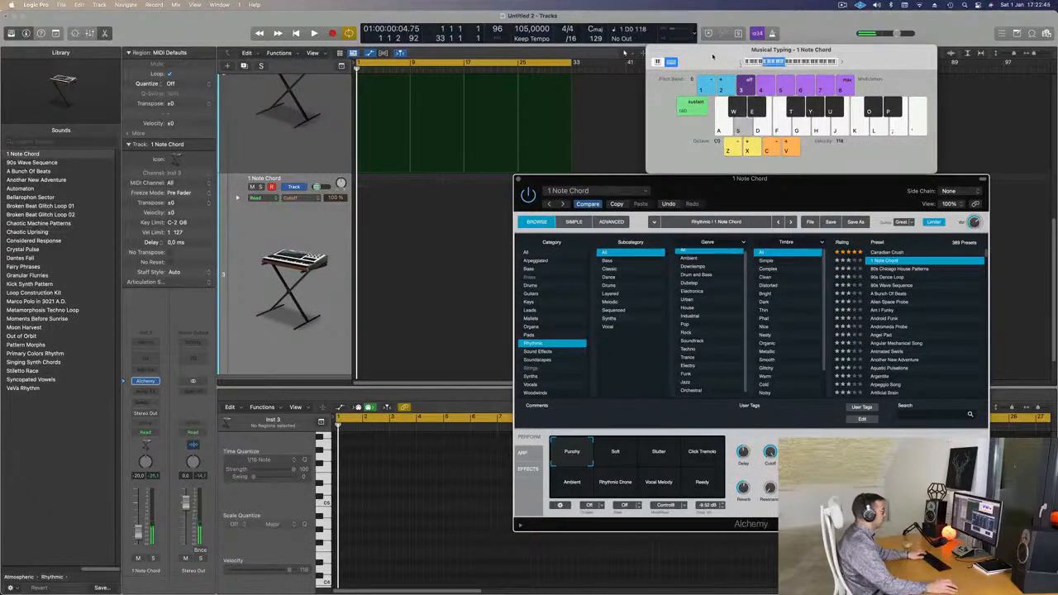
{"action": "left_click_drag", "start_coordinate": [715, 57], "coordinate": [639, 133]}
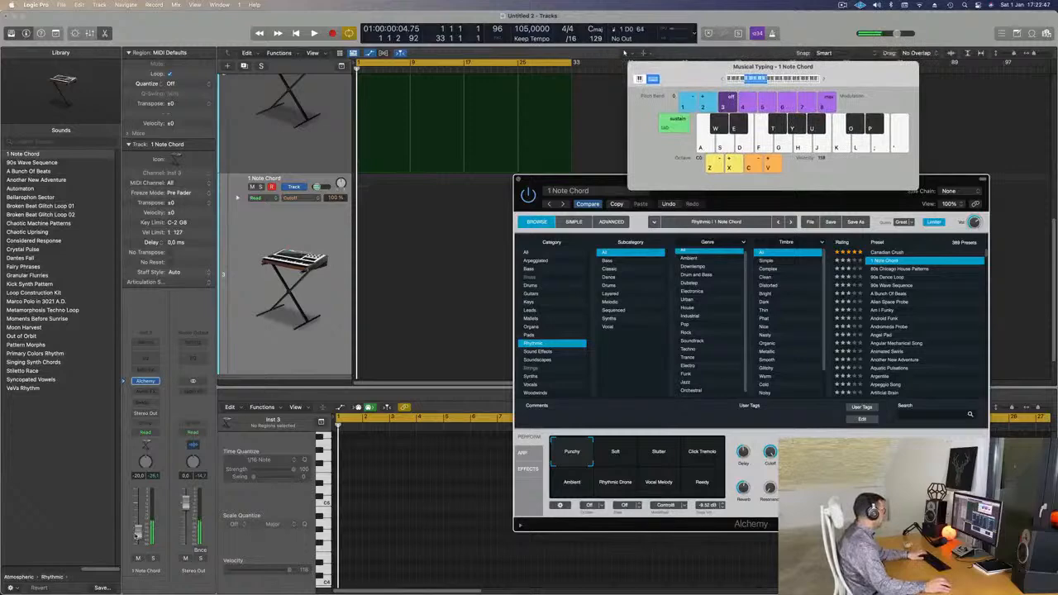
{"action": "key", "text": "s"}
{"action": "left_click", "coordinate": [140, 523]}
Copy the first Android Chamber region onto the 1 Note Chord track at bar 1.
{"action": "scroll", "coordinate": [441, 285], "scroll_direction": "up", "scroll_amount": 3}
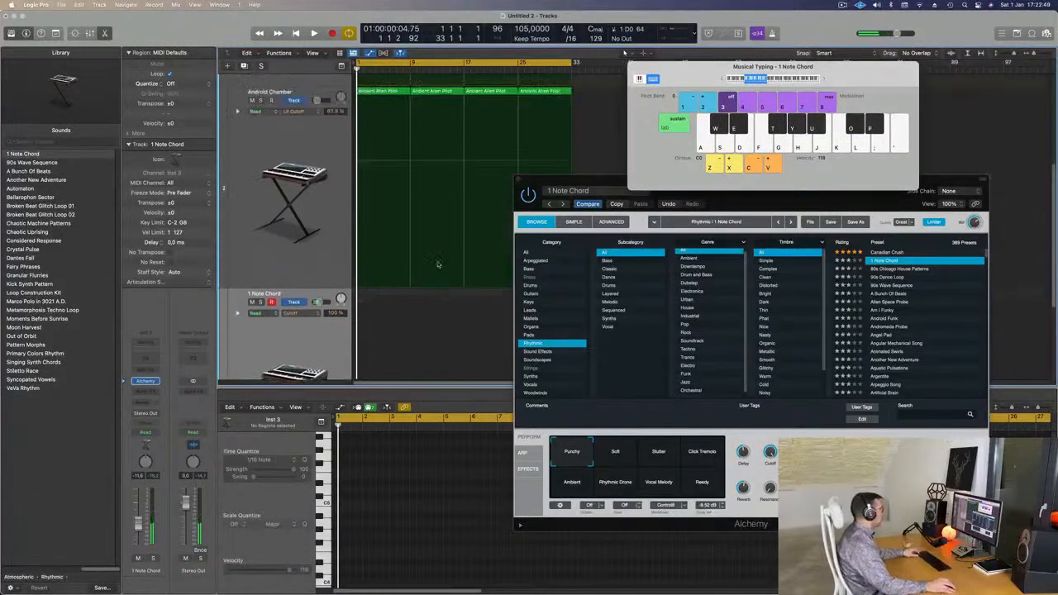
{"action": "left_click", "coordinate": [386, 92]}
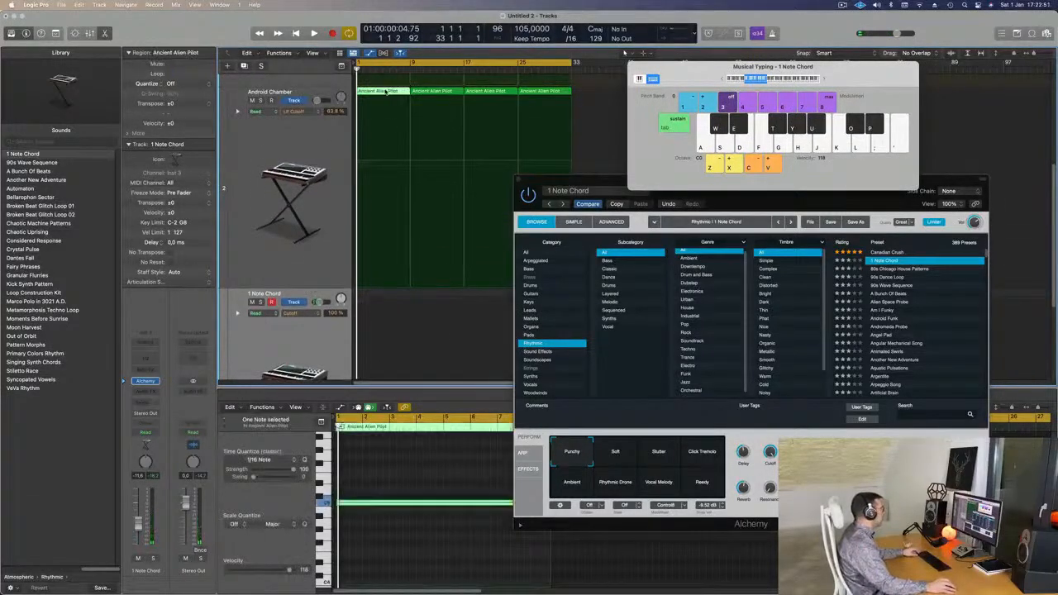
{"action": "left_click_drag", "start_coordinate": [381, 111], "coordinate": [376, 311]}
{"action": "left_click_drag", "start_coordinate": [378, 436], "coordinate": [378, 435]}
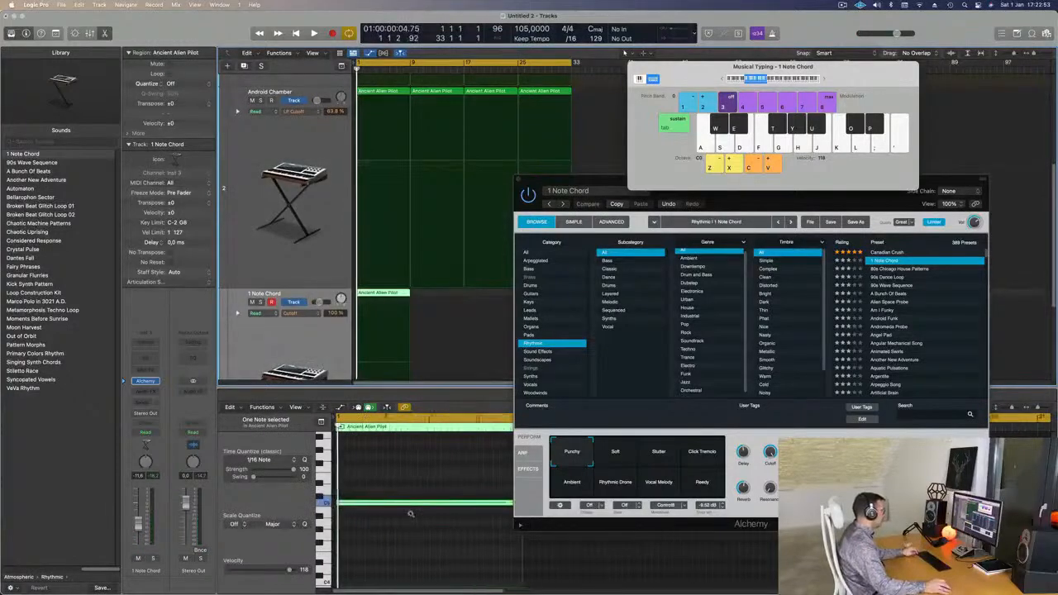
Shorten the copied region's note to about 1.7 bars at C1 and play it with the track's volume at about -7.6 dB.
{"action": "key", "text": "space"}
{"action": "left_click_drag", "start_coordinate": [490, 503], "coordinate": [369, 505]}
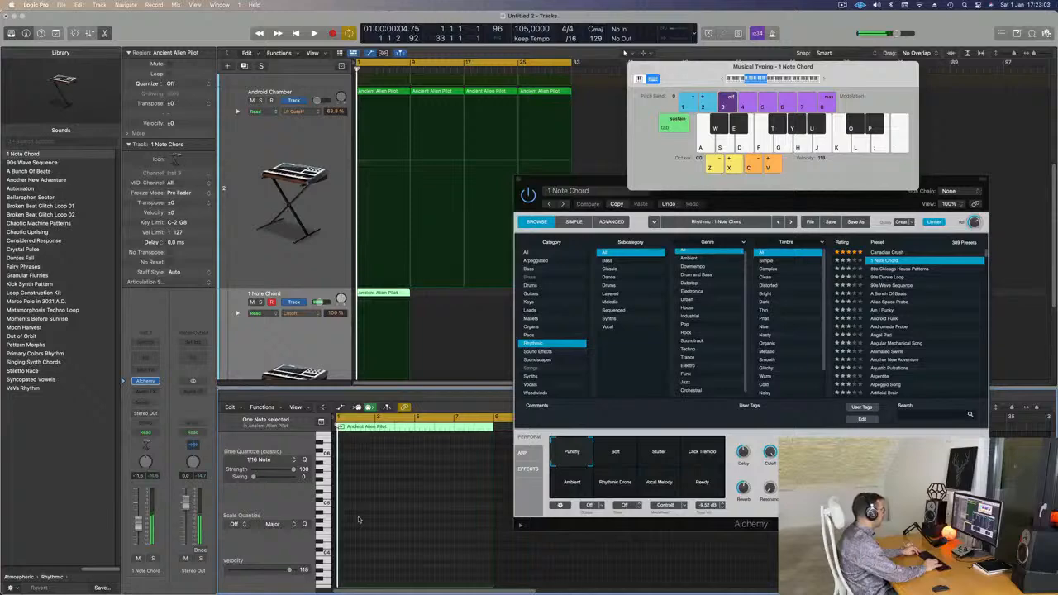
{"action": "key", "text": "space"}
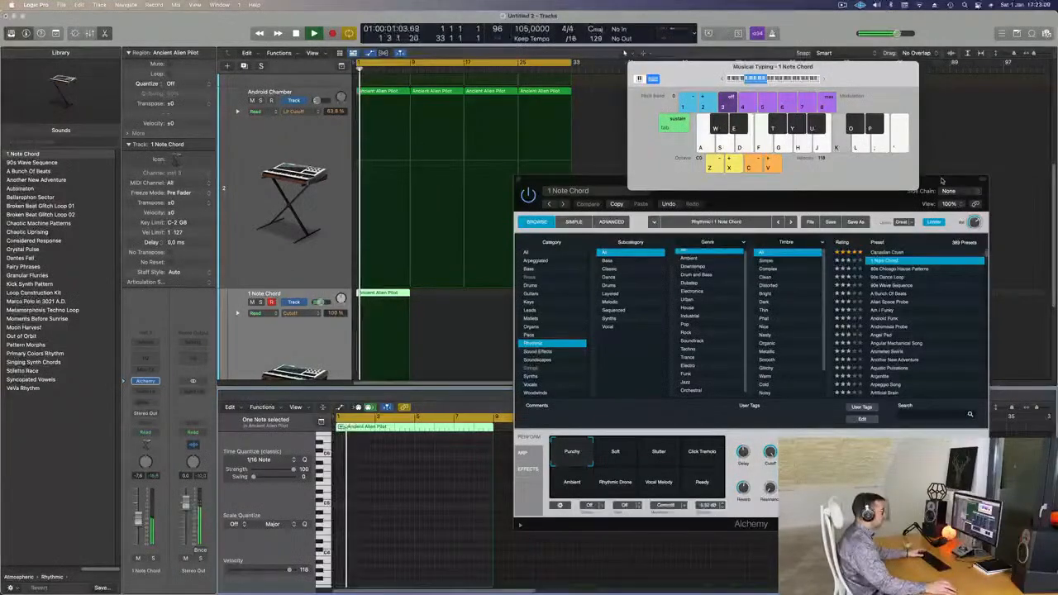
Move the 1 Note Chord region so it starts at bar 5, listening to it during playback.
{"action": "left_click_drag", "start_coordinate": [571, 181], "coordinate": [686, 151]}
{"action": "key", "text": "space"}
{"action": "left_click_drag", "start_coordinate": [395, 295], "coordinate": [411, 294]}
{"action": "key", "text": "space"}
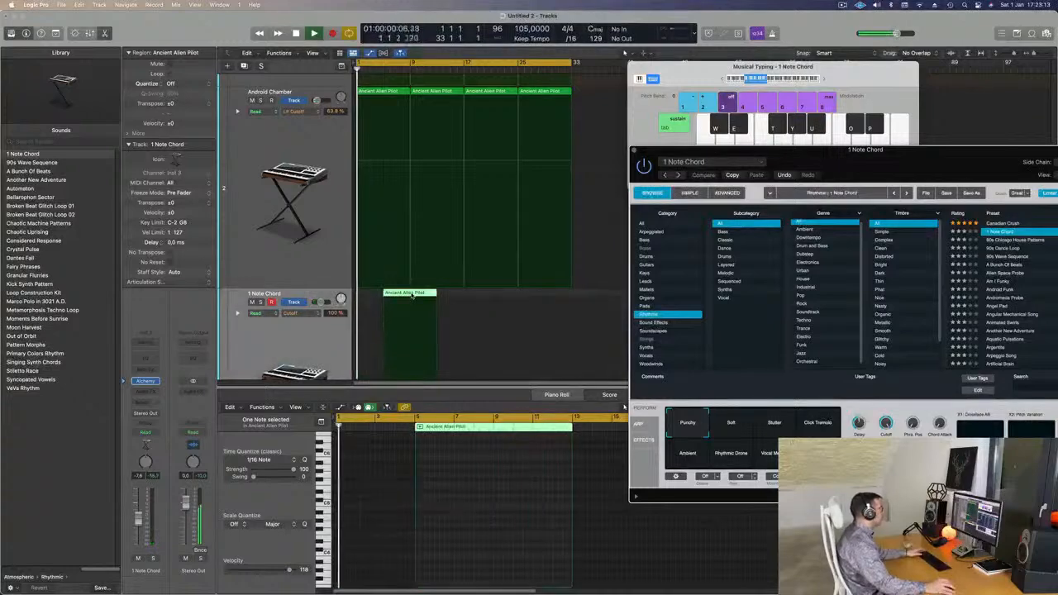
{"action": "key", "text": "super+Right"}
{"action": "key", "text": "super+Right"}
{"action": "key", "text": "super+Right"}
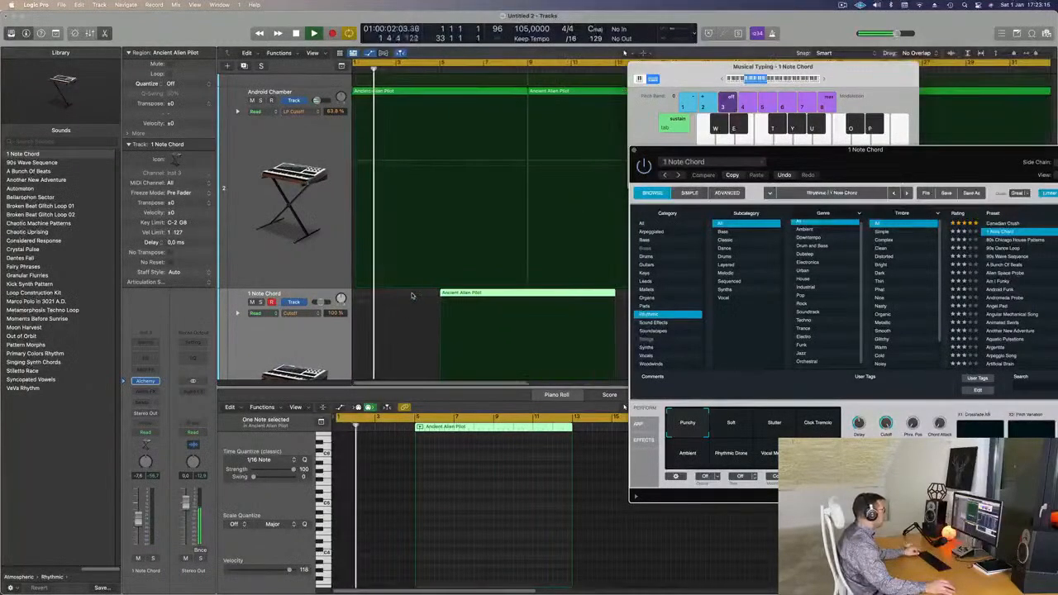
{"action": "left_click_drag", "start_coordinate": [465, 295], "coordinate": [470, 294]}
{"action": "key", "text": "super+Left"}
{"action": "key", "text": "super+Left"}
Raise the 1 Note Chord track's volume slightly during playback and open its region in a separate Piano Roll window.
{"action": "left_click_drag", "start_coordinate": [845, 171], "coordinate": [729, 157]}
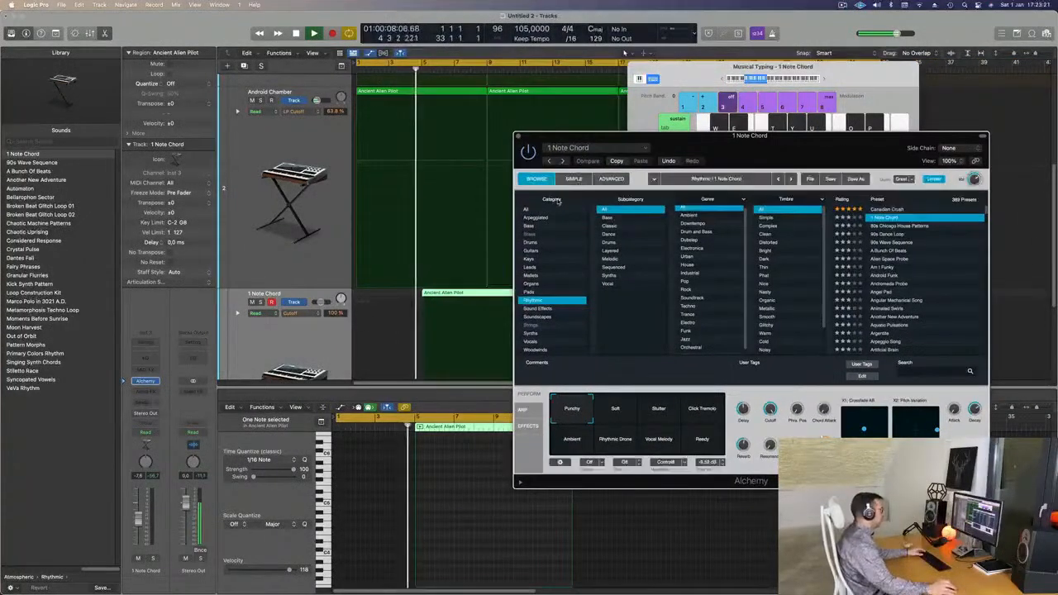
{"action": "left_click_drag", "start_coordinate": [140, 520], "coordinate": [140, 517]}
{"action": "left_click", "coordinate": [402, 307]}
{"action": "key", "text": "Return"}
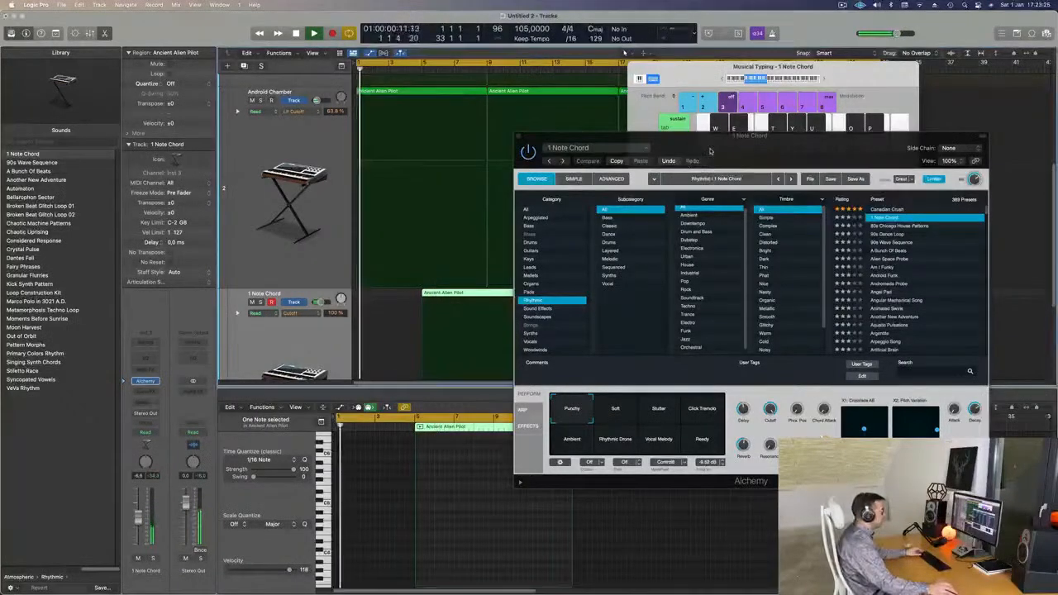
{"action": "left_click_drag", "start_coordinate": [709, 151], "coordinate": [878, 120]}
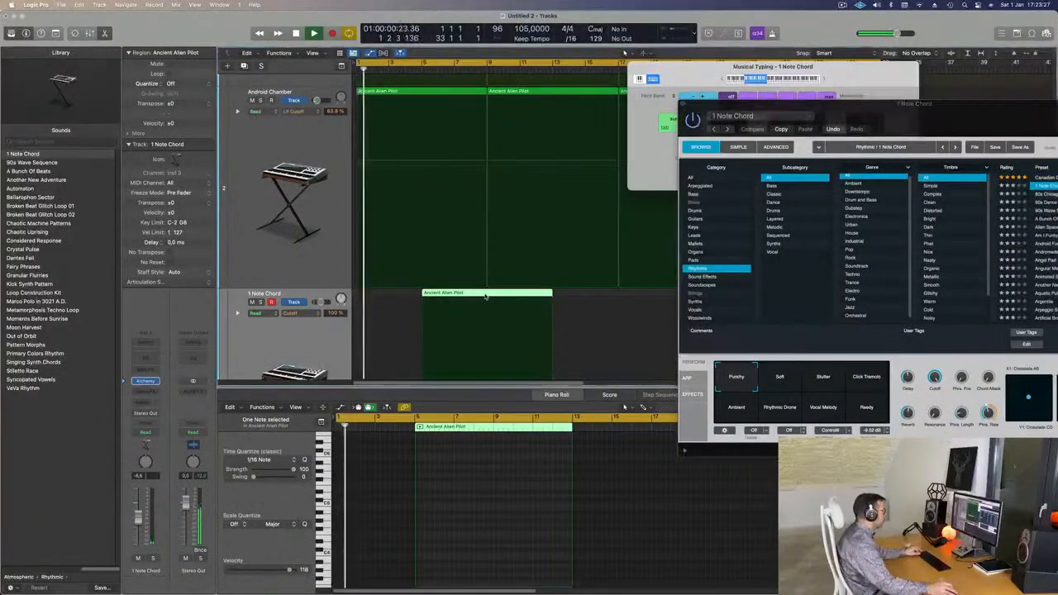
{"action": "double_click", "coordinate": [487, 296]}
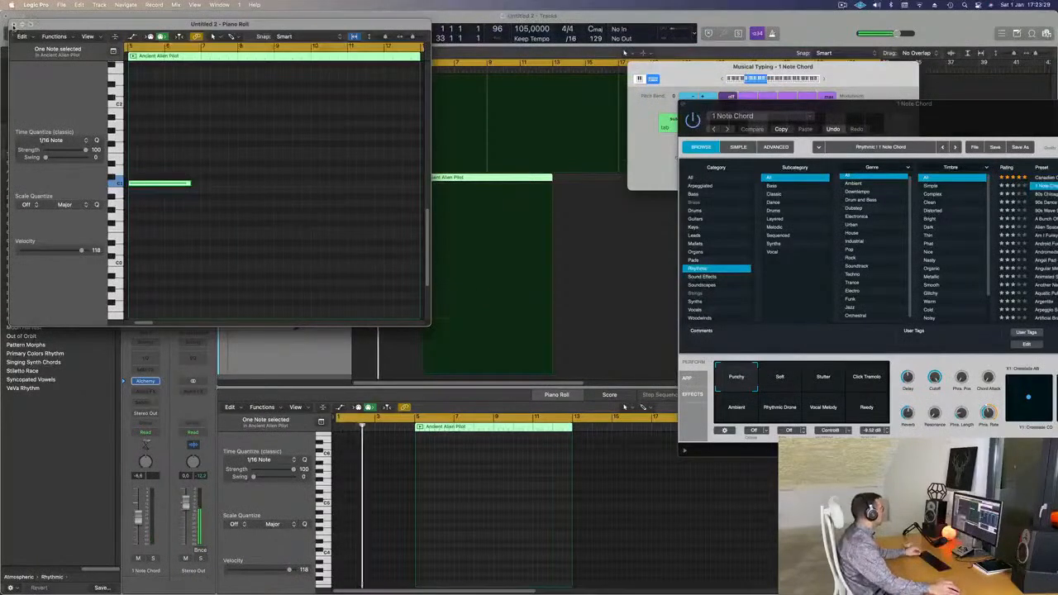
Close the separate Piano Roll window, split the 1 Note Chord region at bar 9 and delete the part after it.
{"action": "left_click", "coordinate": [14, 25]}
{"action": "double_click", "coordinate": [483, 197], "text": "super"}
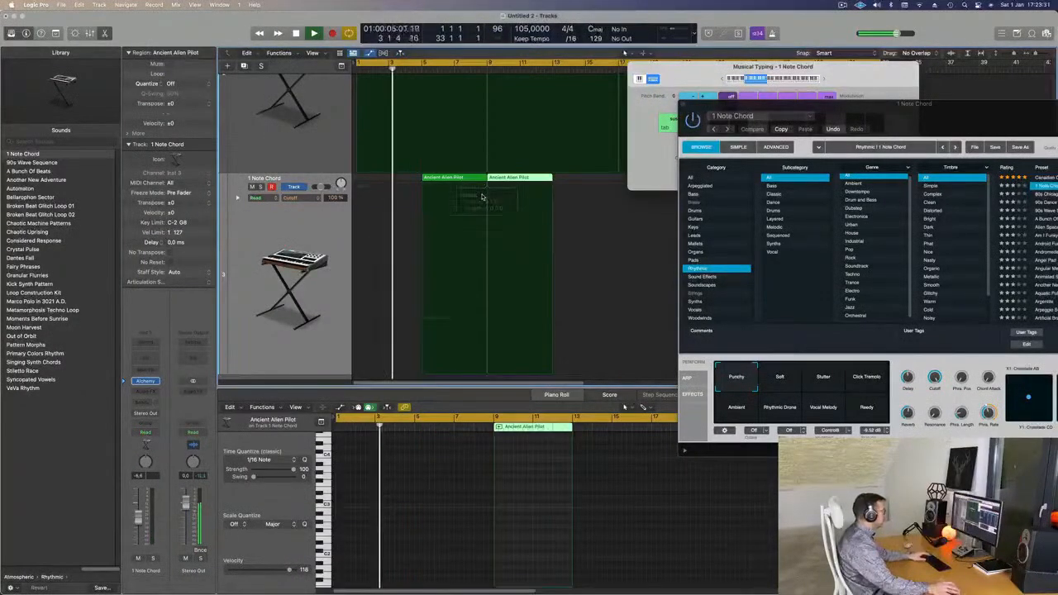
{"action": "key", "text": "Delete"}
Look through Alchemy's Rhythmic presets and play the 1 Note Chord region from bar 5.
{"action": "left_click_drag", "start_coordinate": [922, 117], "coordinate": [685, 190]}
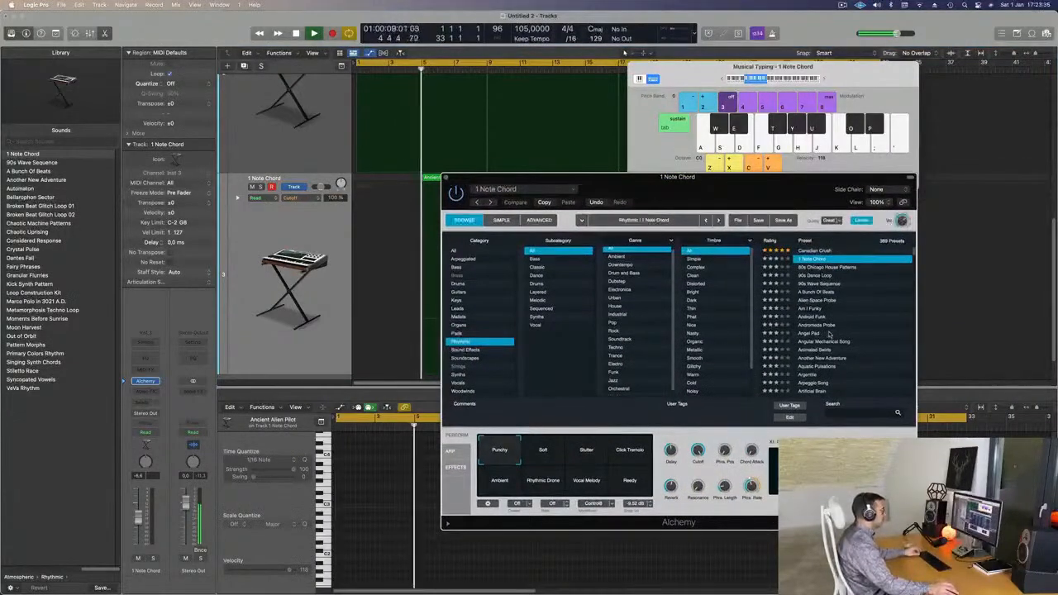
{"action": "scroll", "coordinate": [827, 334], "scroll_direction": "down", "scroll_amount": 3}
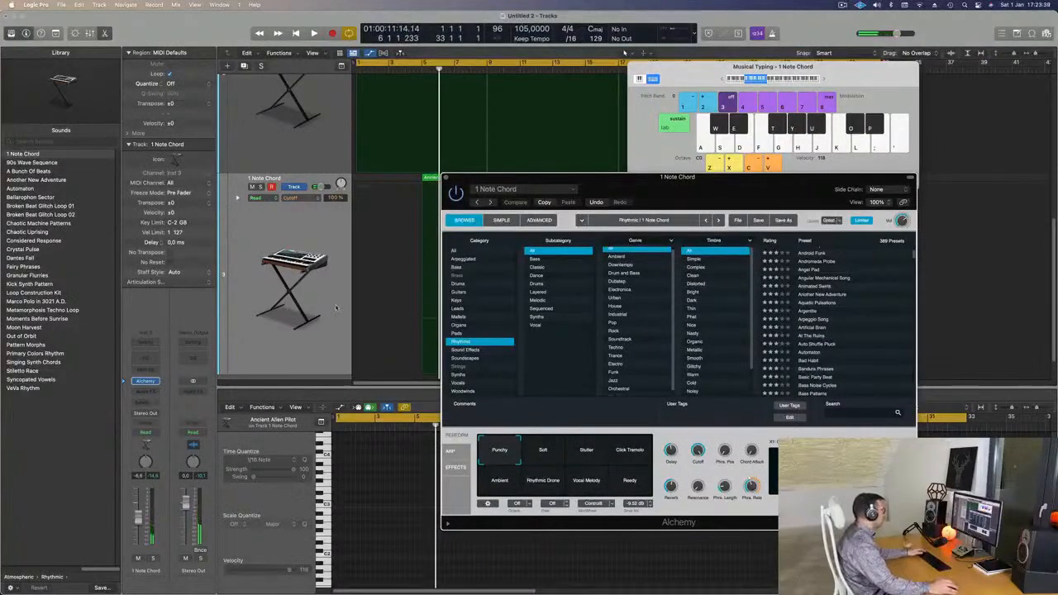
{"action": "left_click_drag", "start_coordinate": [501, 179], "coordinate": [731, 178]}
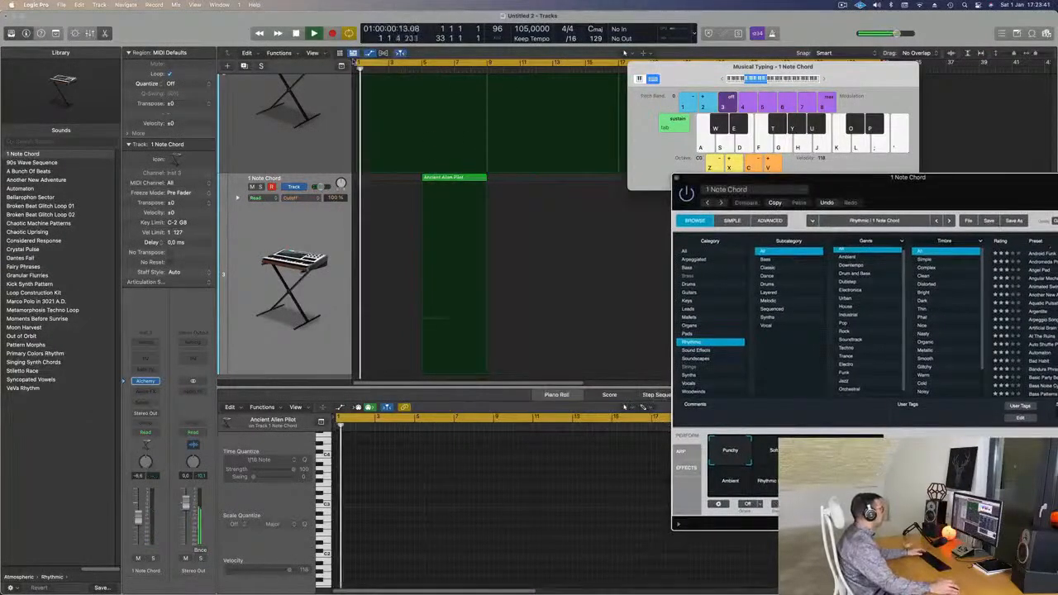
{"action": "left_click_drag", "start_coordinate": [358, 65], "coordinate": [422, 64]}
{"action": "key", "text": "space"}
{"action": "key", "text": "space"}
Add a Channel EQ to the 1 Note Chord track with a 75 Hz low shelf at +9.1 dB and a 715 Hz high shelf at -18.8 dB.
{"action": "left_click", "coordinate": [141, 359]}
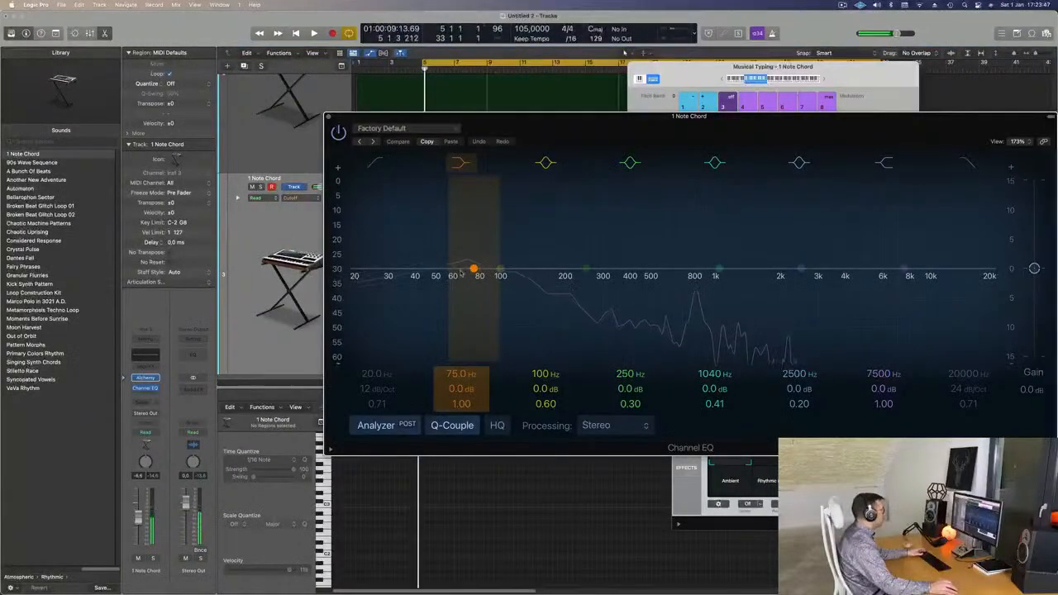
{"action": "mouse_move", "coordinate": [459, 389]}
{"action": "left_mouse_down"}
{"action": "mouse_move", "coordinate": [459, 367]}
{"action": "mouse_move", "coordinate": [462, 386]}
{"action": "left_mouse_up"}
{"action": "key", "text": "space"}
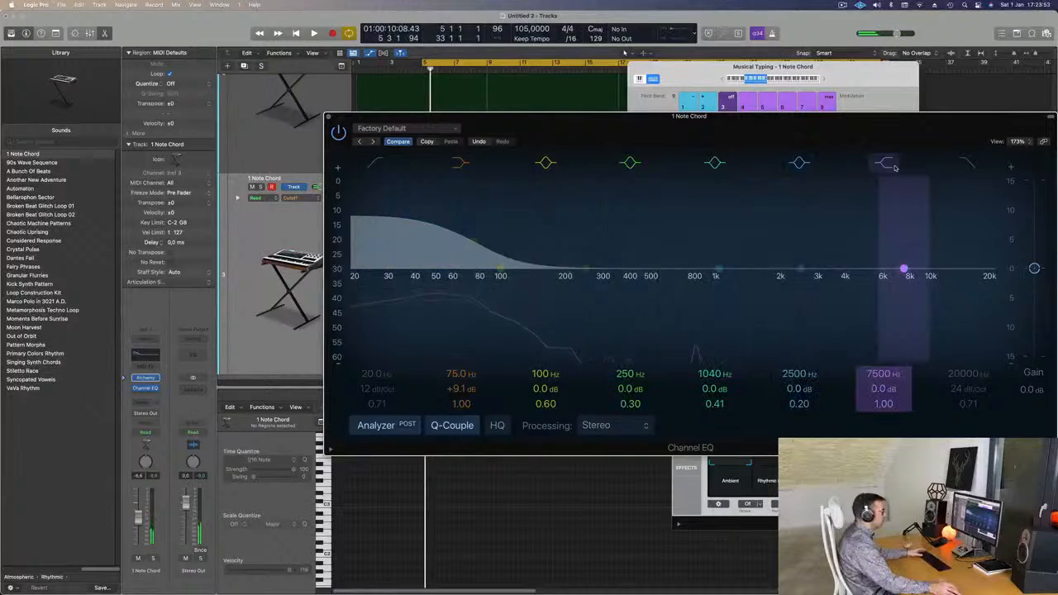
{"action": "left_click_drag", "start_coordinate": [904, 267], "coordinate": [684, 326]}
{"action": "key", "text": "space"}
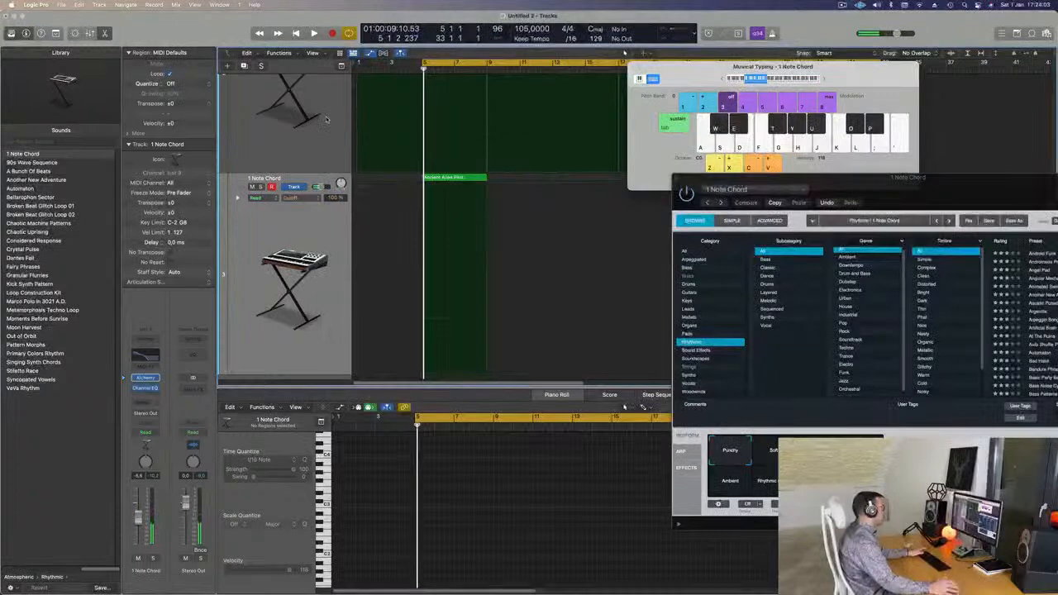
Select the 1 Note Chord track's region and listen to the equalized sound repeatedly from bar 5.
{"action": "left_click", "coordinate": [323, 238]}
{"action": "key", "text": "space"}
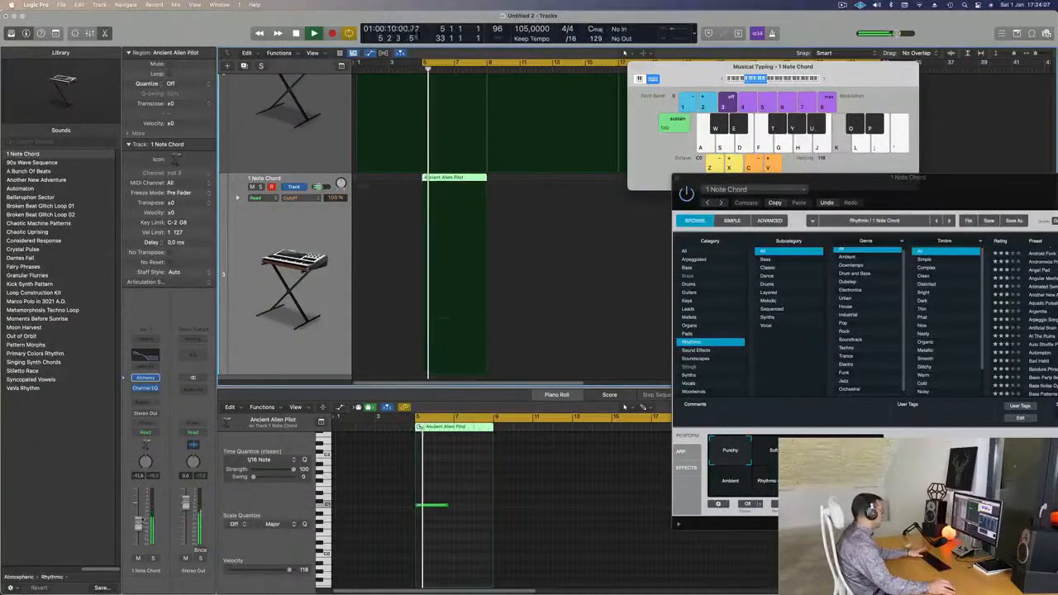
{"action": "key", "text": "space"}
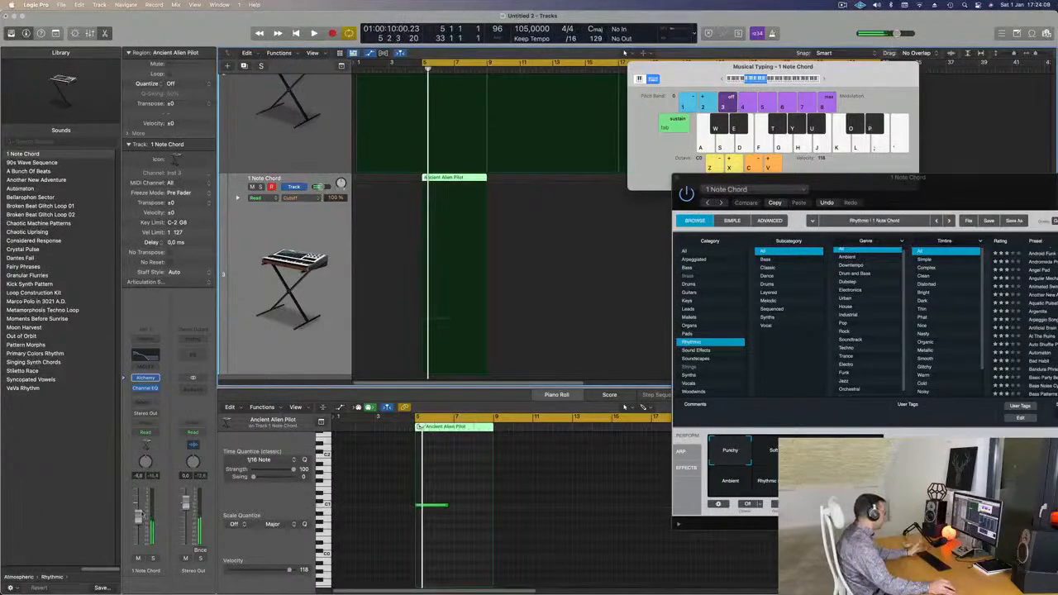
{"action": "key", "text": "space"}
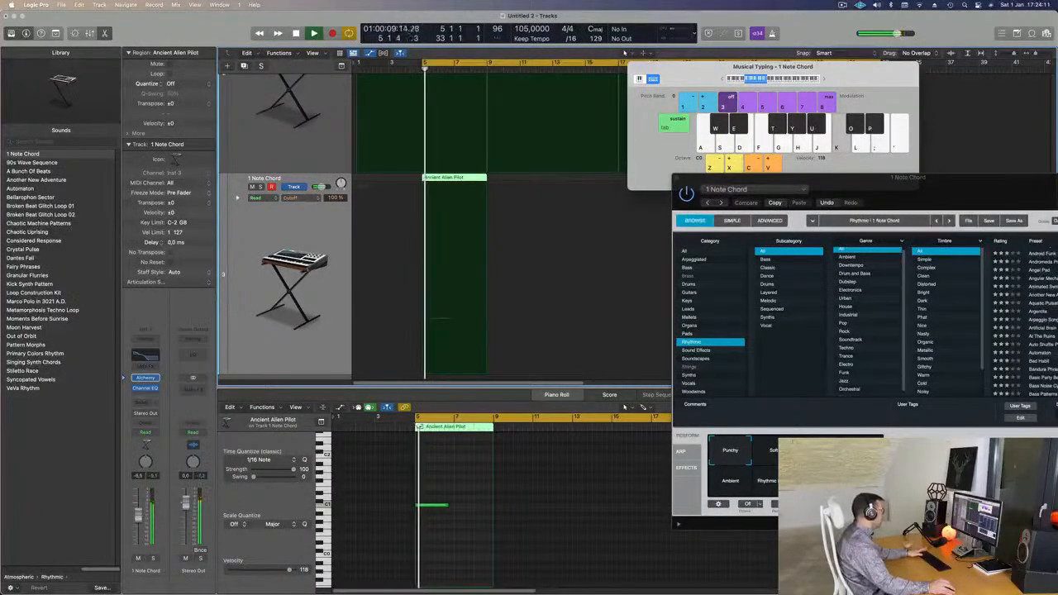
{"action": "key", "text": "space"}
{"action": "key", "text": "space"}
Audition Alchemy's Ambient and Soft variations against Punchy, and try its Resonance and Decay controls during playback from bar 5.
{"action": "left_click_drag", "start_coordinate": [971, 181], "coordinate": [799, 149]}
{"action": "key", "text": "space"}
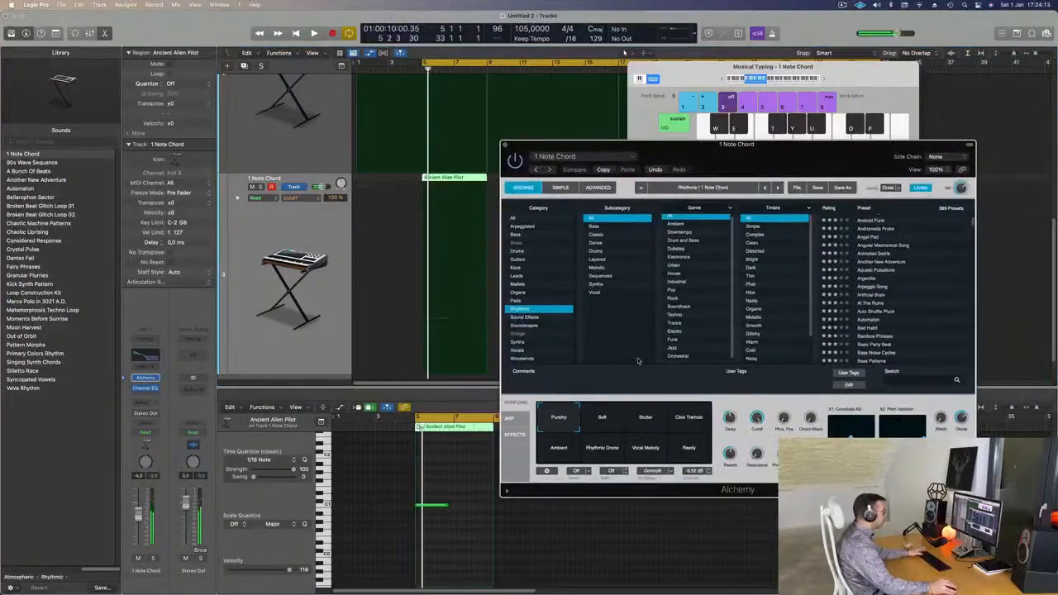
{"action": "left_click", "coordinate": [559, 447]}
{"action": "left_click", "coordinate": [608, 418]}
{"action": "key", "text": "space"}
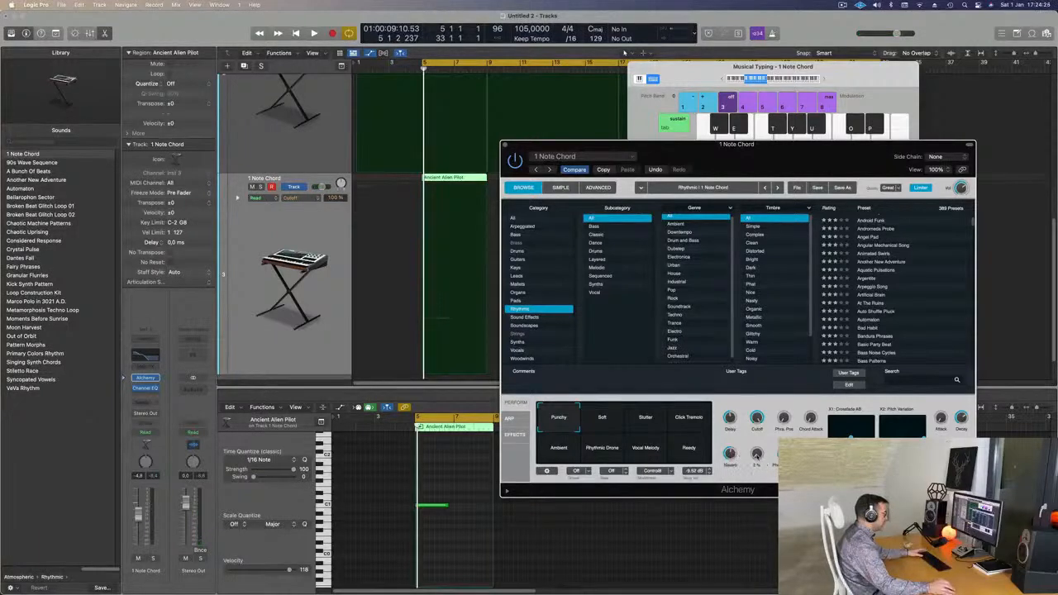
{"action": "key", "text": "space"}
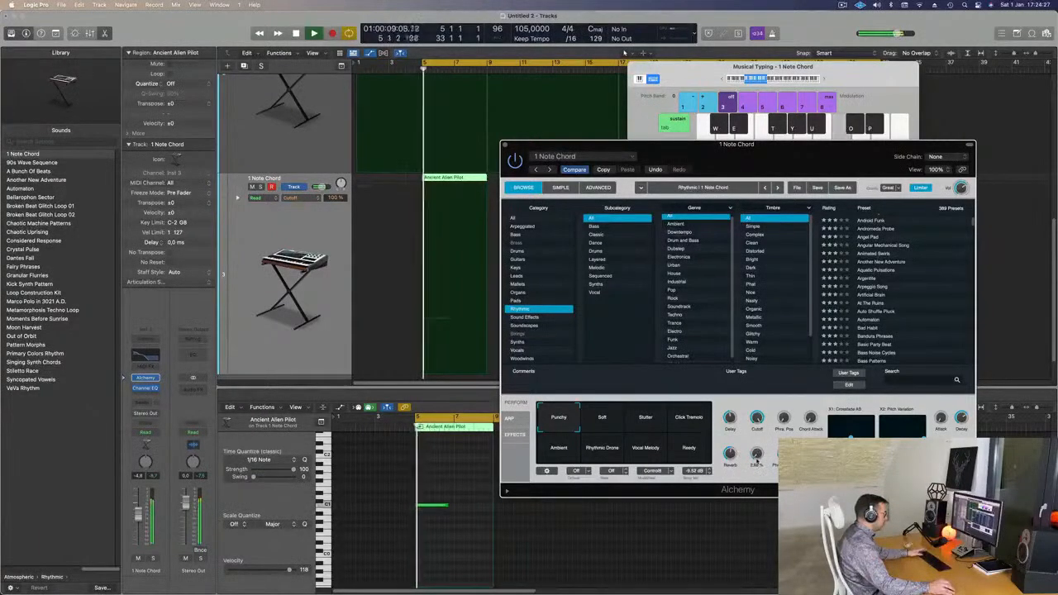
{"action": "key", "text": "space"}
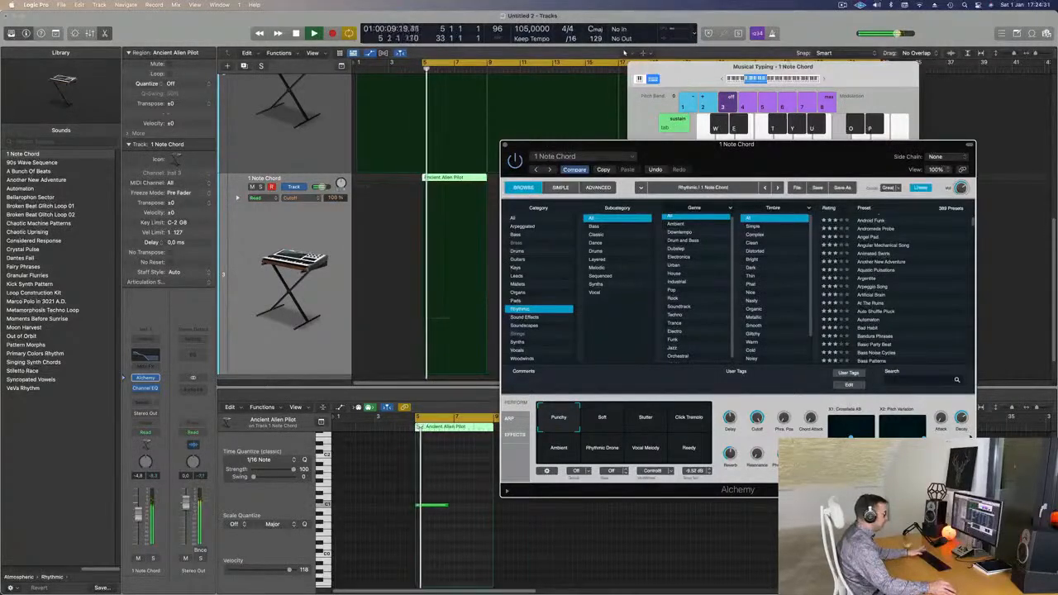
{"action": "key", "text": "space"}
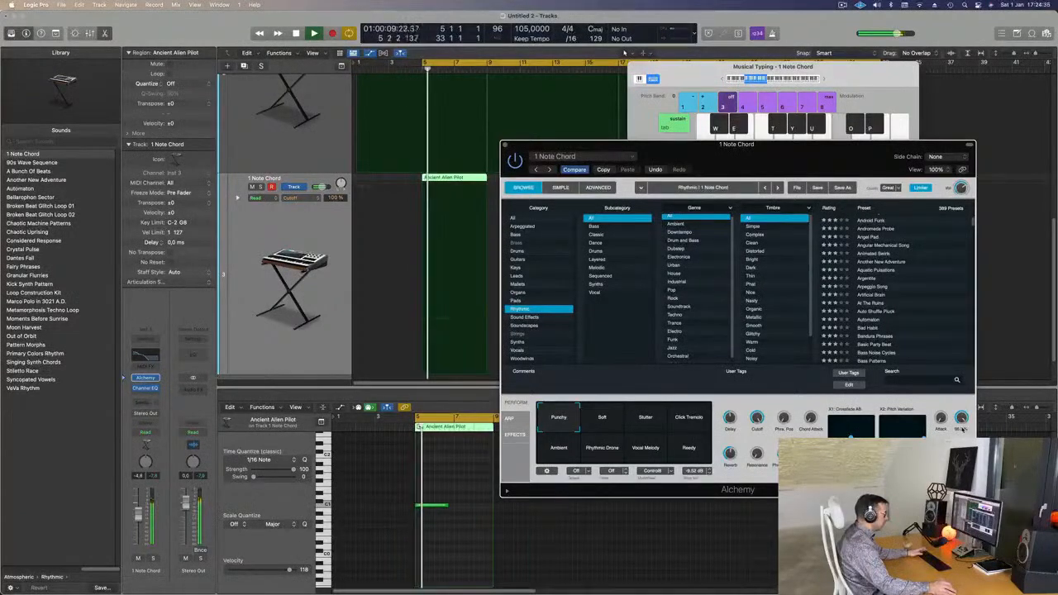
{"action": "left_click_drag", "start_coordinate": [775, 160], "coordinate": [853, 134]}
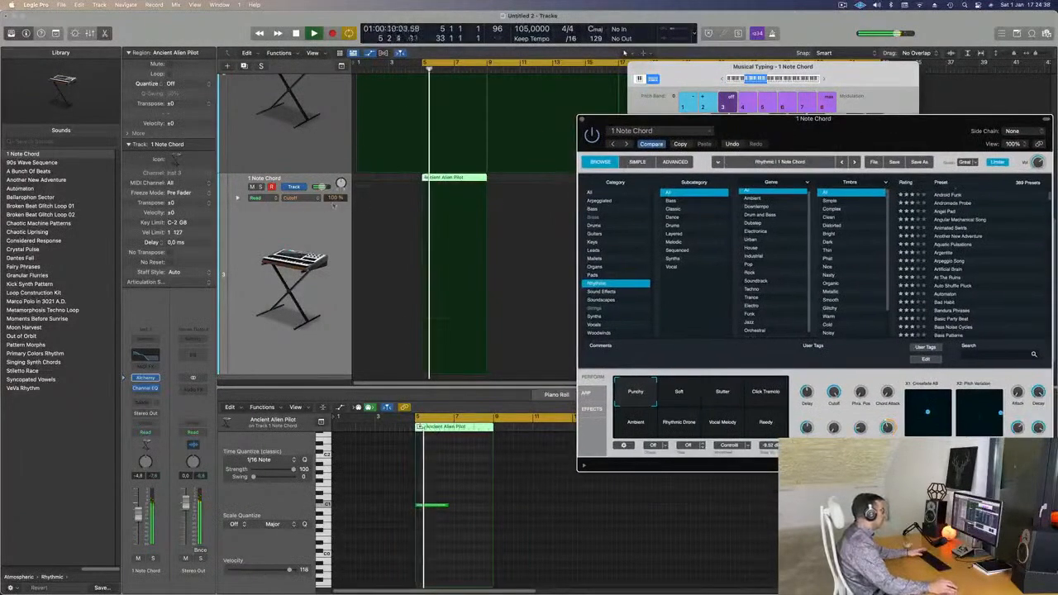
Solo the 1 Note Chord track to hear it alone, and unsolo it to listen with the other tracks.
{"action": "left_click", "coordinate": [261, 187]}
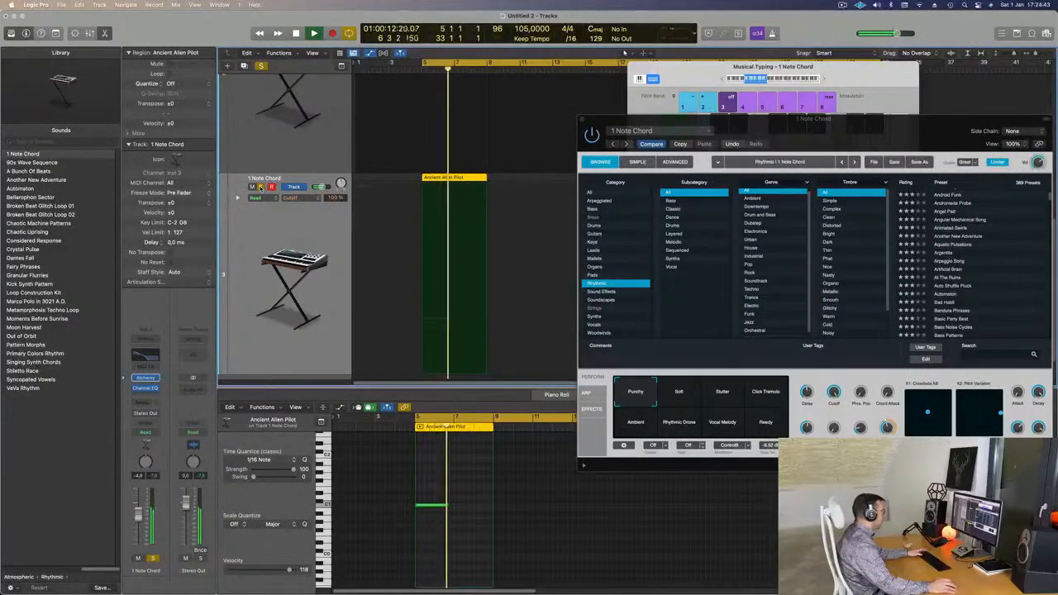
{"action": "key", "text": "space"}
{"action": "left_click_drag", "start_coordinate": [880, 121], "coordinate": [756, 231]}
{"action": "key", "text": "space"}
{"action": "key", "text": "space"}
{"action": "left_click", "coordinate": [262, 187]}
{"action": "key", "text": "space"}
{"action": "left_click_drag", "start_coordinate": [691, 226], "coordinate": [966, 203]}
Lengthen the C1 note in the 1 Note Chord region to reach bar 9 and listen to it during playback.
{"action": "scroll", "coordinate": [526, 251], "scroll_direction": "left", "scroll_amount": 3}
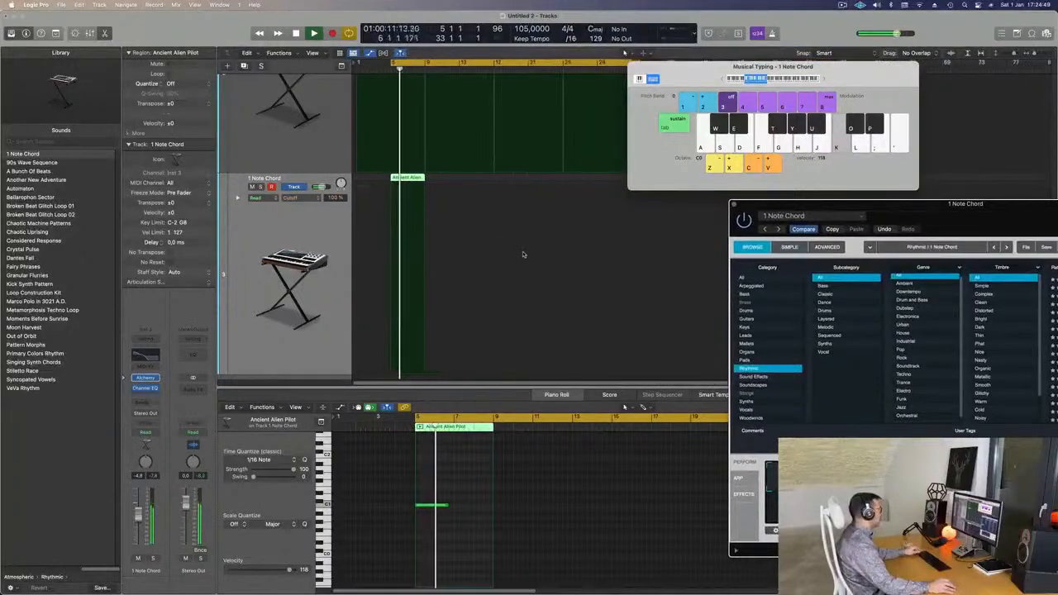
{"action": "scroll", "coordinate": [524, 254], "scroll_direction": "down", "scroll_amount": 5}
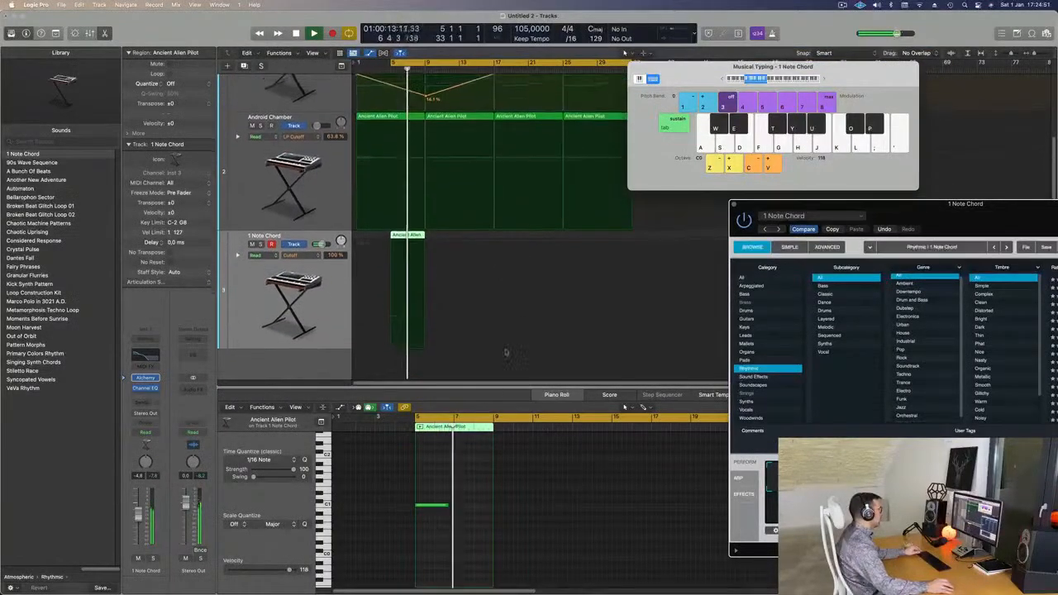
{"action": "left_click_drag", "start_coordinate": [445, 504], "coordinate": [493, 504]}
{"action": "left_click_drag", "start_coordinate": [976, 218], "coordinate": [774, 197]}
{"action": "key", "text": "super+Left"}
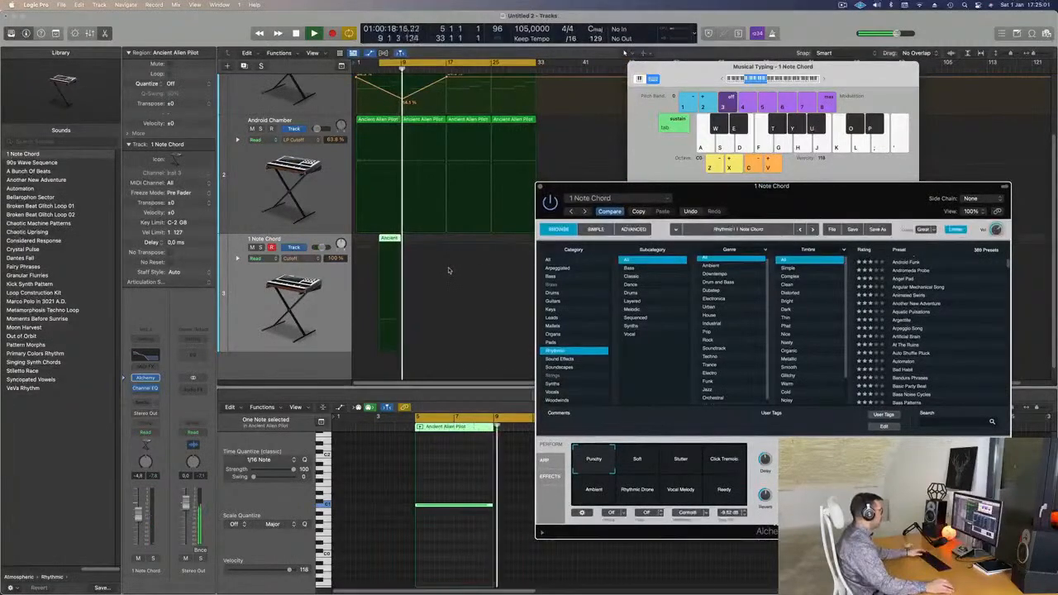
{"action": "key", "text": "space"}
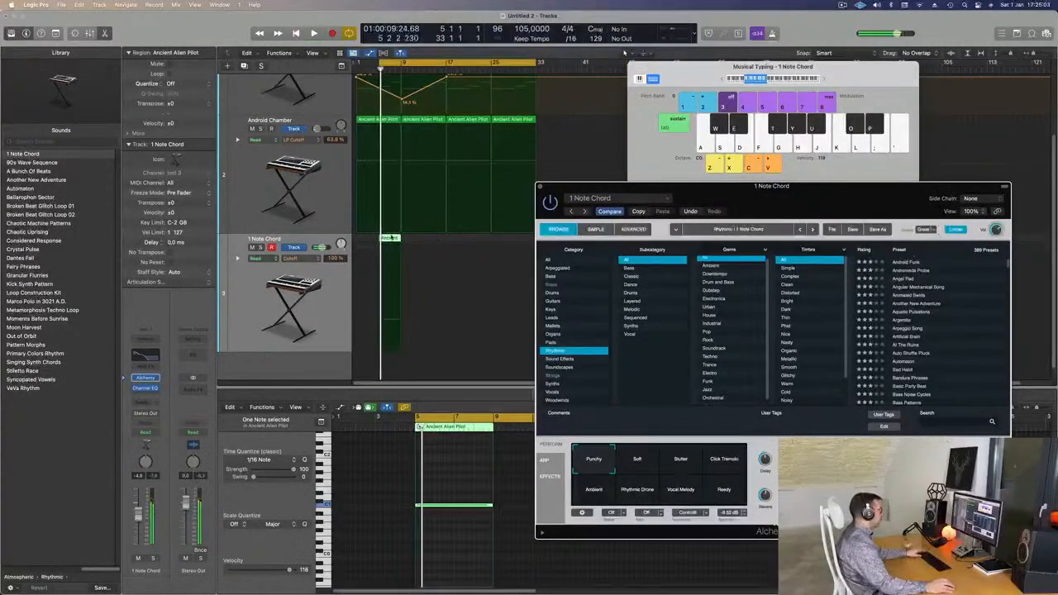
In the 1 Note Chord Channel EQ, cut 6.1 dB at 280 Hz and set the 75 Hz low shelf to +7.5 dB.
{"action": "left_click", "coordinate": [126, 524]}
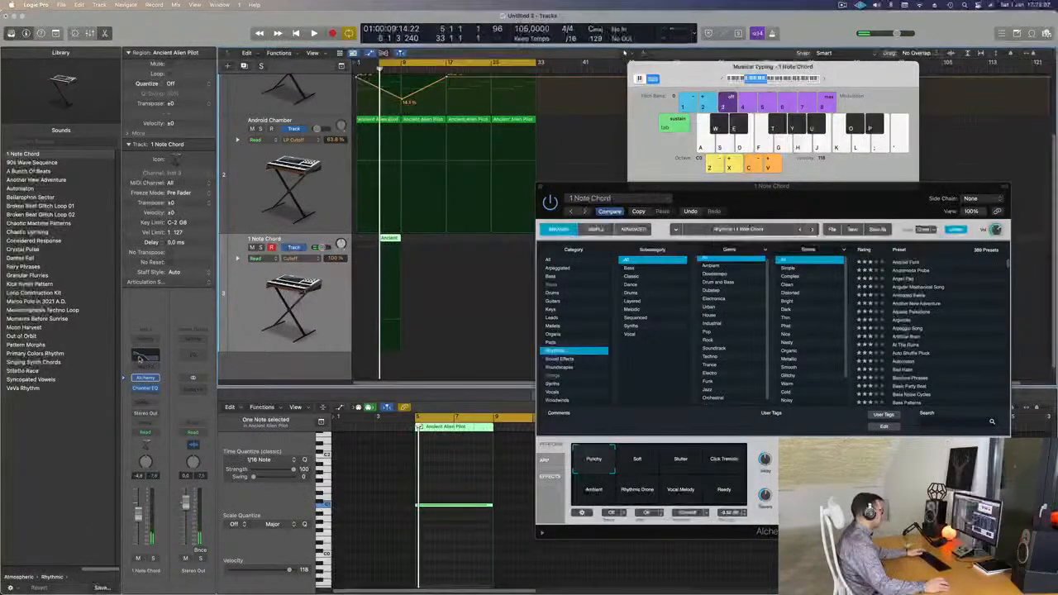
{"action": "left_click", "coordinate": [139, 357]}
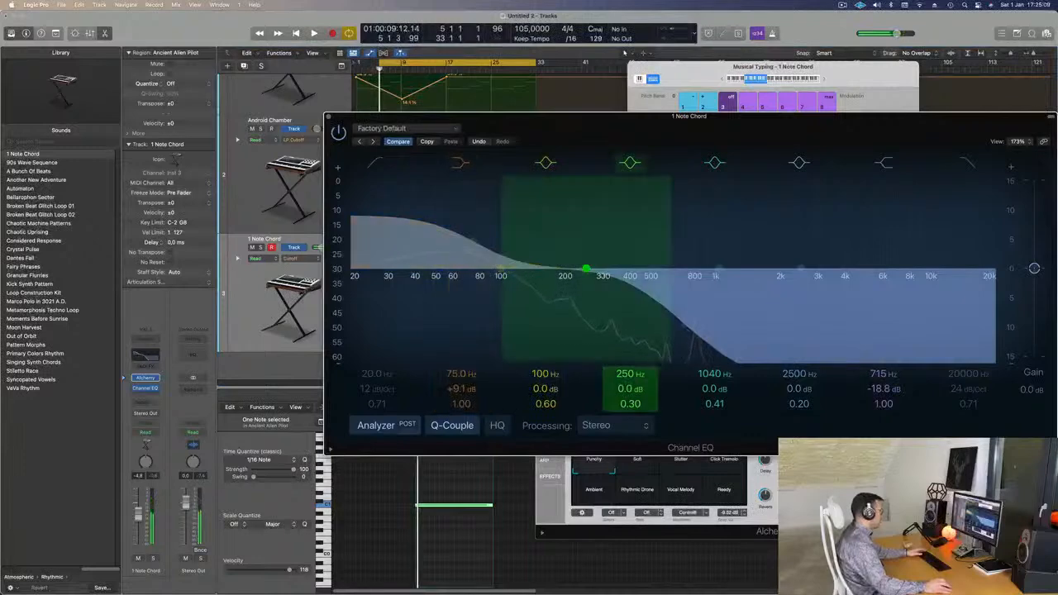
{"action": "left_click_drag", "start_coordinate": [593, 274], "coordinate": [597, 305]}
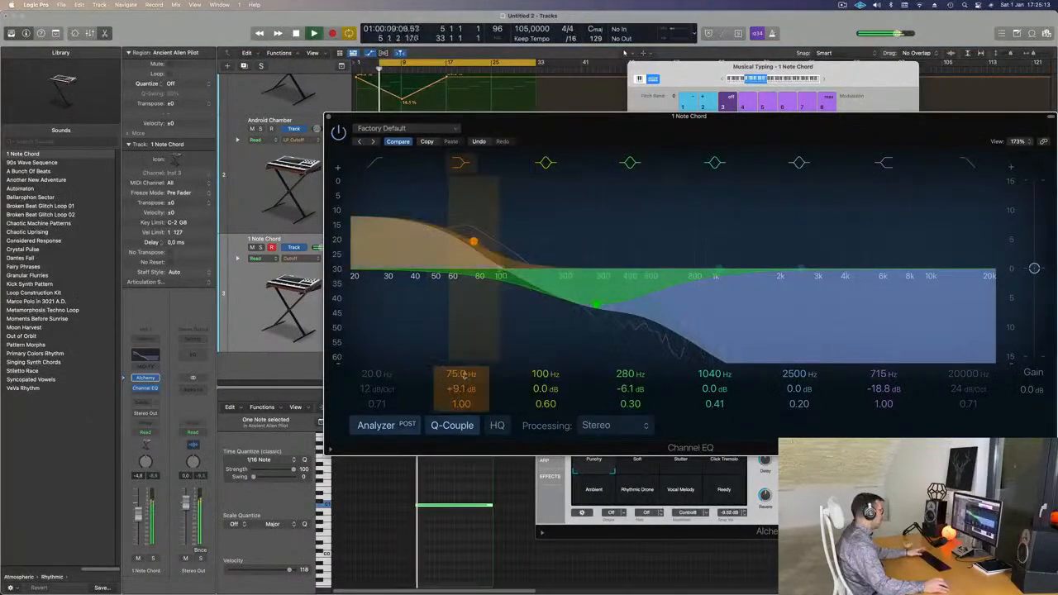
{"action": "left_click_drag", "start_coordinate": [473, 241], "coordinate": [473, 246]}
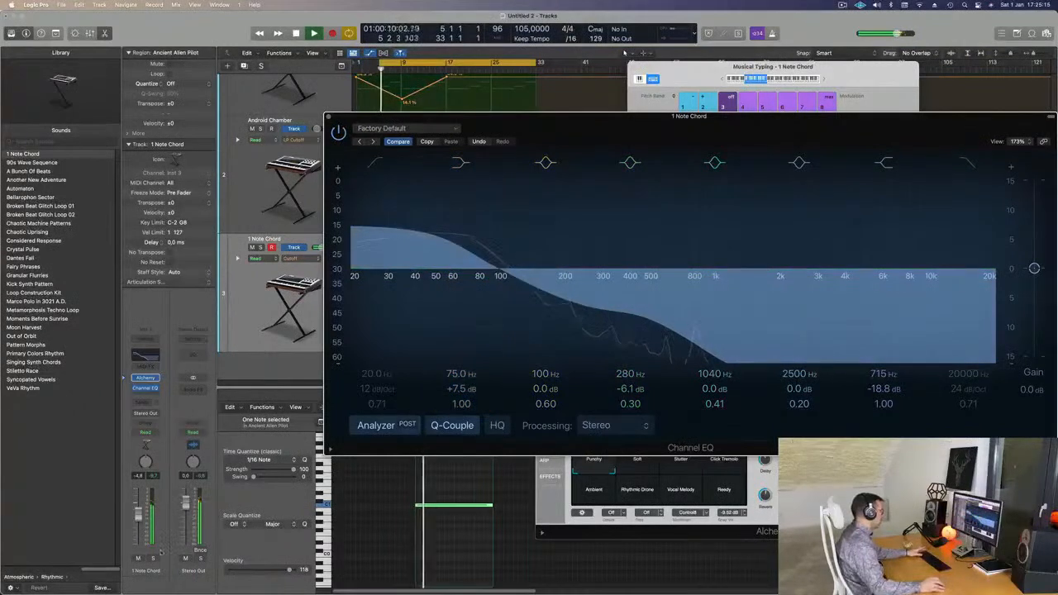
{"action": "left_click_drag", "start_coordinate": [514, 125], "coordinate": [756, 143]}
Play the arrangement from bar 1 and place a copy of the 1 Note Chord region at bar 9.
{"action": "left_click_drag", "start_coordinate": [381, 65], "coordinate": [345, 66]}
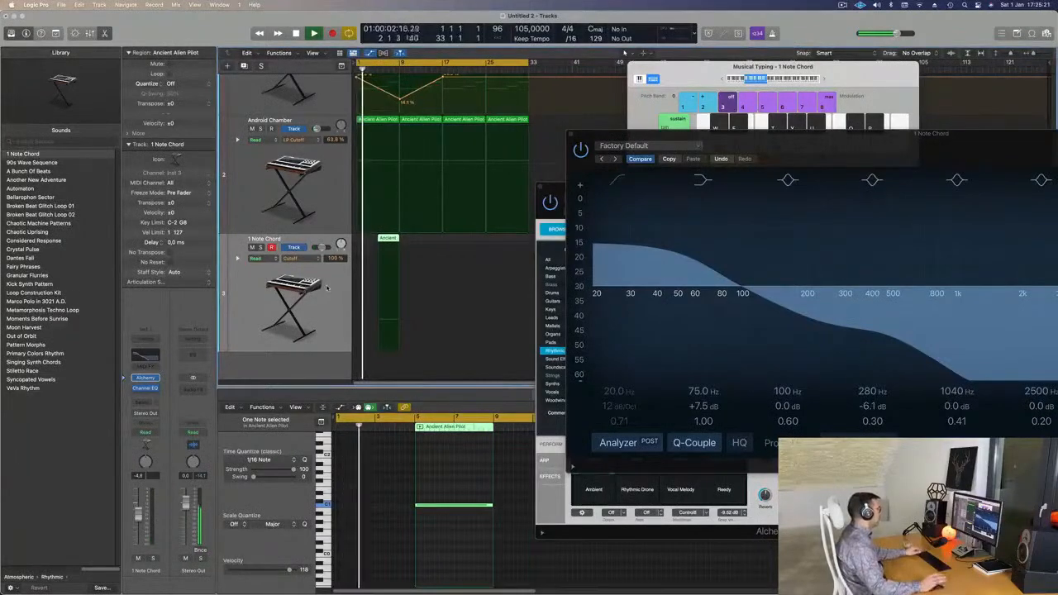
{"action": "key", "text": "super+Up"}
{"action": "key", "text": "super+Up"}
{"action": "key", "text": "super+Up"}
{"action": "key", "text": "super+Up"}
{"action": "key", "text": "super+Up"}
{"action": "key", "text": "super+Up"}
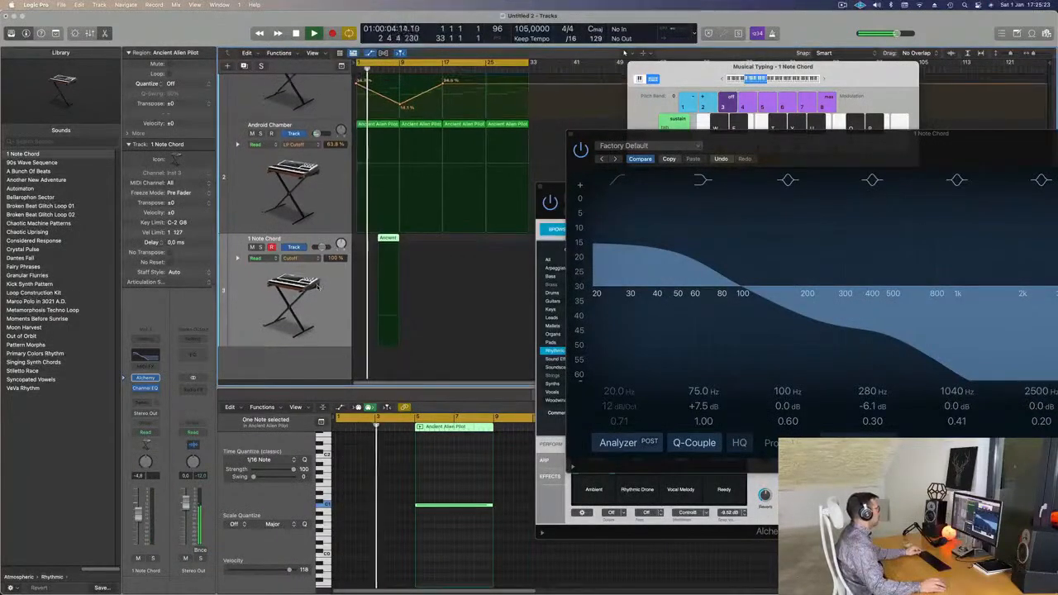
{"action": "key", "text": "super+Up"}
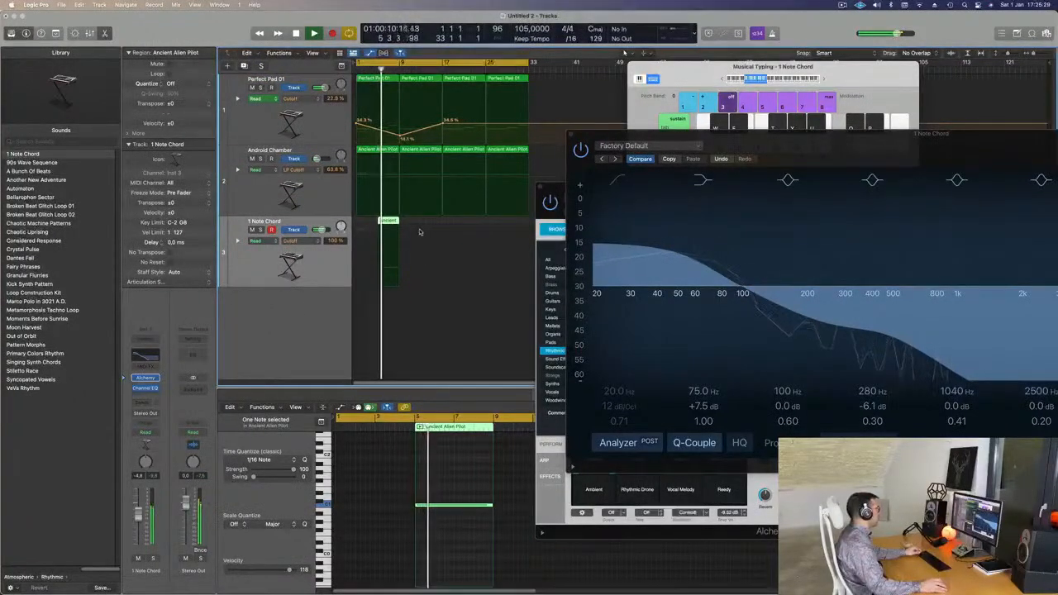
{"action": "key", "text": "super+Right"}
{"action": "key", "text": "super+Right"}
{"action": "left_click_drag", "start_coordinate": [405, 222], "coordinate": [433, 224]}
{"action": "key", "text": "super+Left"}
{"action": "key", "text": "super+Left"}
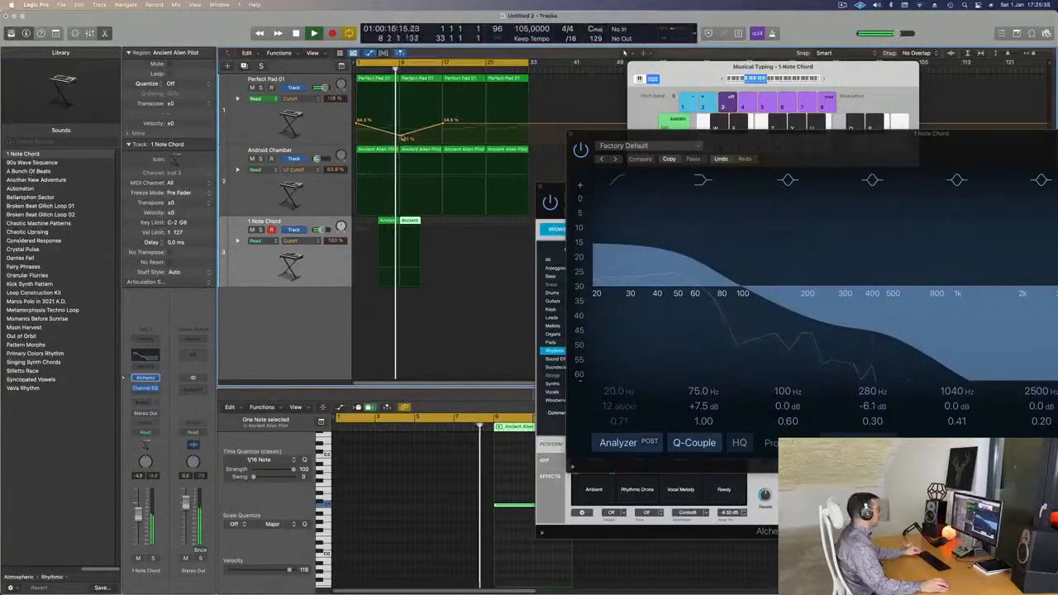
Add a cutoff automation point on Perfect Pad 01 at bar 9, raise it to about 50.5 %, and play from the start.
{"action": "left_click", "coordinate": [403, 138]}
{"action": "left_click_drag", "start_coordinate": [402, 136], "coordinate": [404, 113]}
{"action": "key", "text": "Return"}
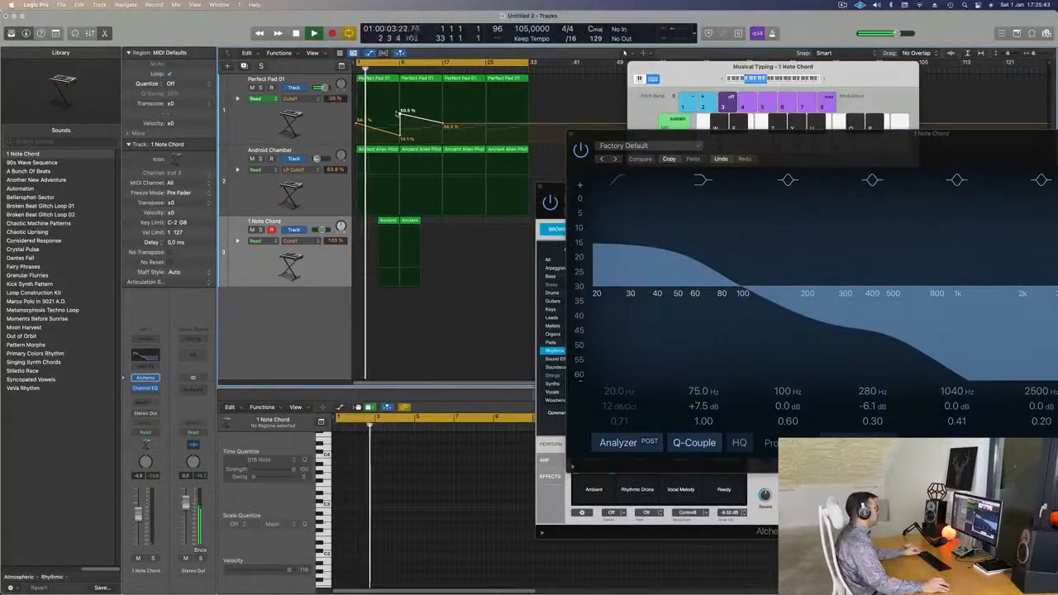
Move the 14.1 % cutoff point on Perfect Pad 01 slightly earlier, to about position 8 3 4 98, for a steep ramp into bar 9.
{"action": "left_click_drag", "start_coordinate": [807, 141], "coordinate": [441, 208]}
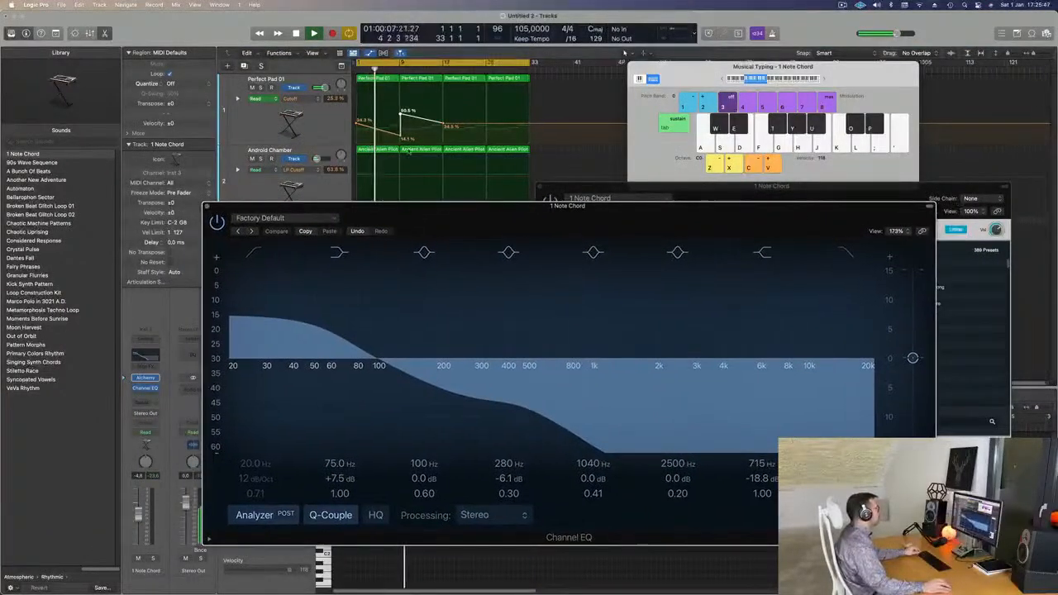
{"action": "scroll", "coordinate": [405, 155], "scroll_direction": "up", "scroll_amount": 5}
{"action": "left_click", "coordinate": [471, 137]}
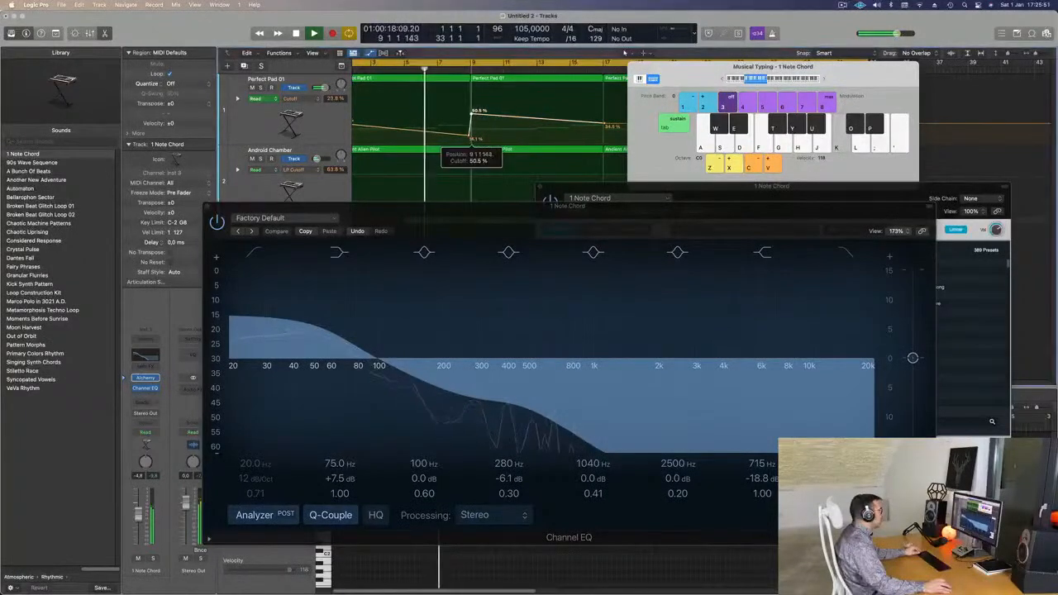
{"action": "left_click_drag", "start_coordinate": [469, 135], "coordinate": [467, 135]}
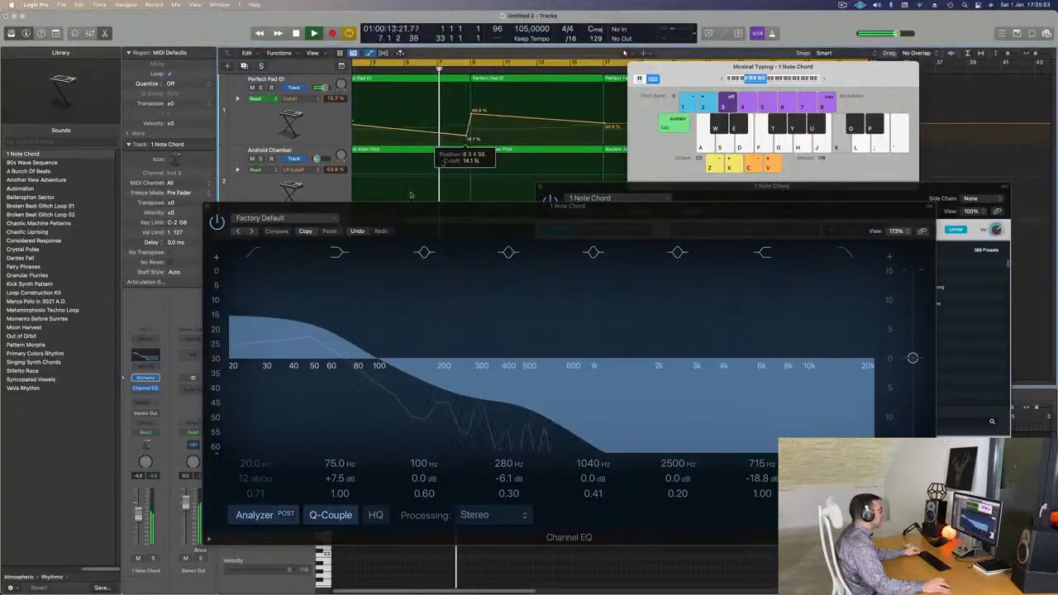
Listen to the cutoff jump at bar 9, select the Android Chamber track and restart playback from the beginning.
{"action": "left_click_drag", "start_coordinate": [421, 207], "coordinate": [757, 256]}
{"action": "scroll", "coordinate": [456, 172], "scroll_direction": "down", "scroll_amount": 3}
{"action": "scroll", "coordinate": [455, 171], "scroll_direction": "down", "scroll_amount": 3}
{"action": "key", "text": "super+Left"}
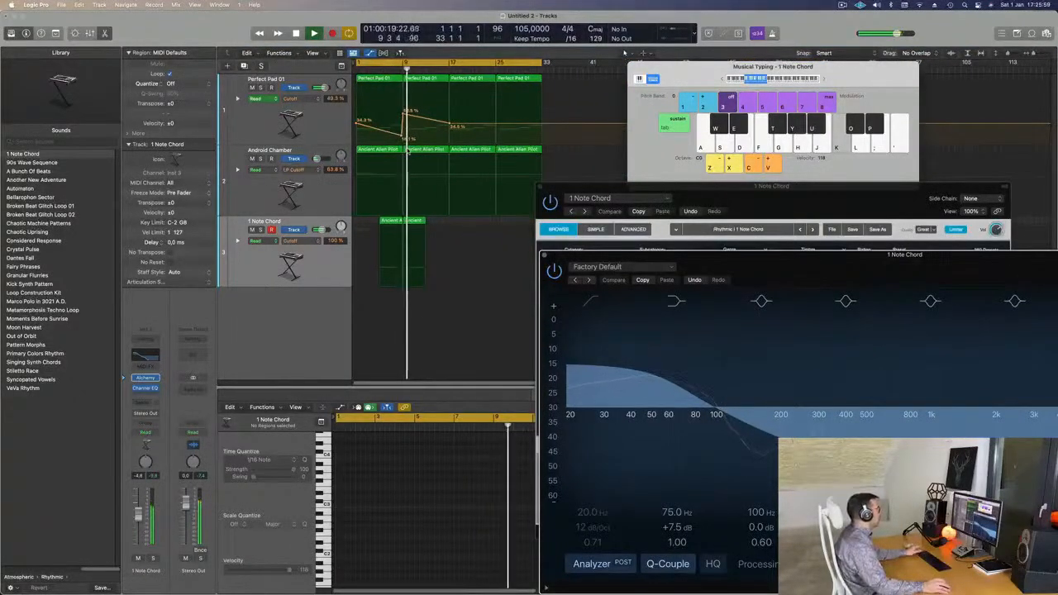
{"action": "key", "text": "Return"}
{"action": "key", "text": "space"}
{"action": "left_click", "coordinate": [300, 175]}
{"action": "key", "text": "space"}
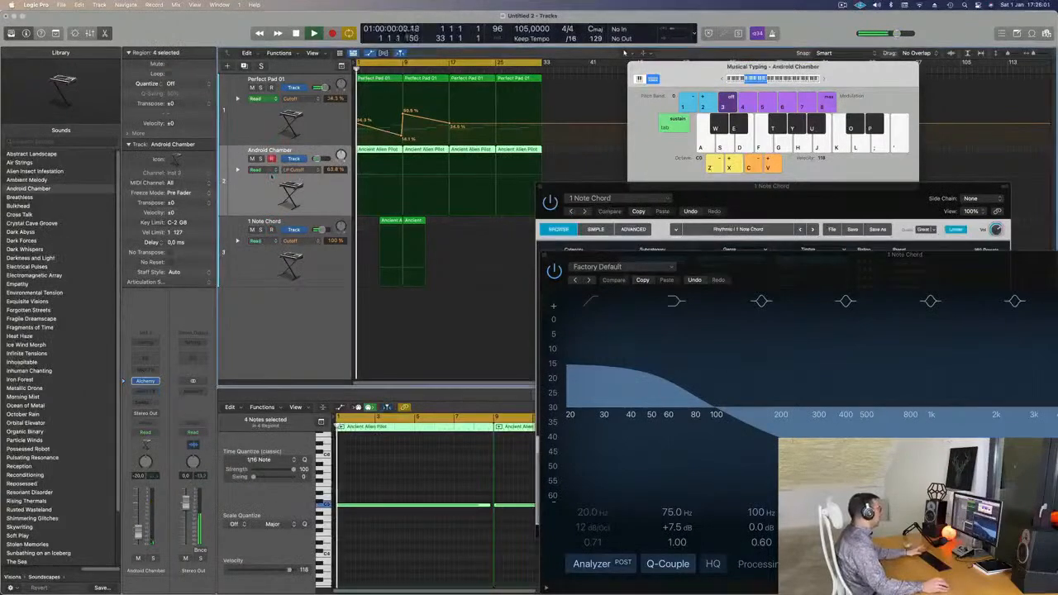
Add LP Cutoff automation points around bar 9 on the Android Chamber track and restart playback from the beginning.
{"action": "left_click", "coordinate": [261, 158]}
{"action": "left_click", "coordinate": [261, 158]}
{"action": "key", "text": "space"}
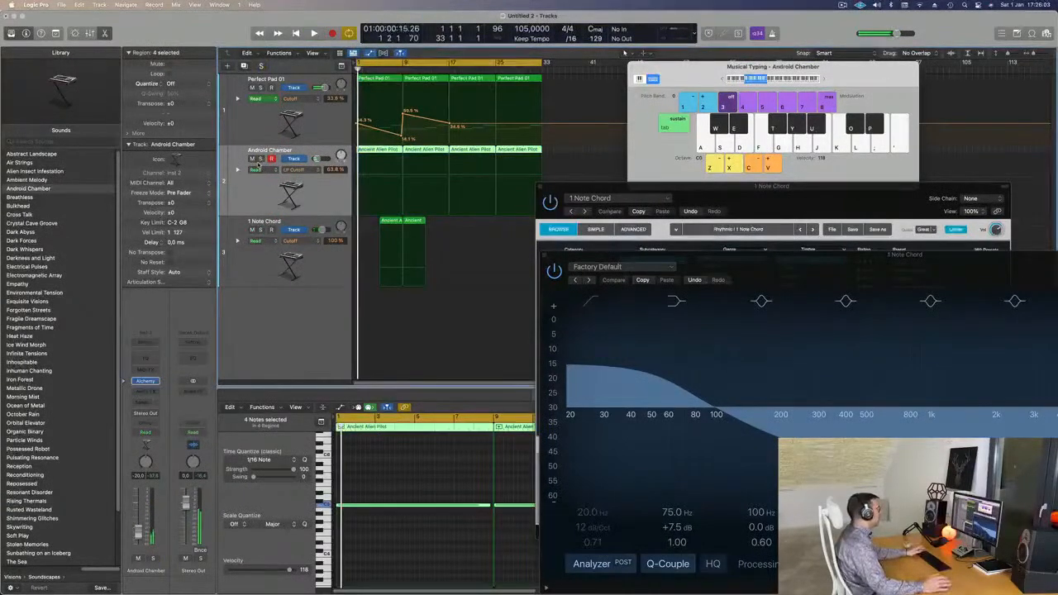
{"action": "left_click", "coordinate": [380, 178]}
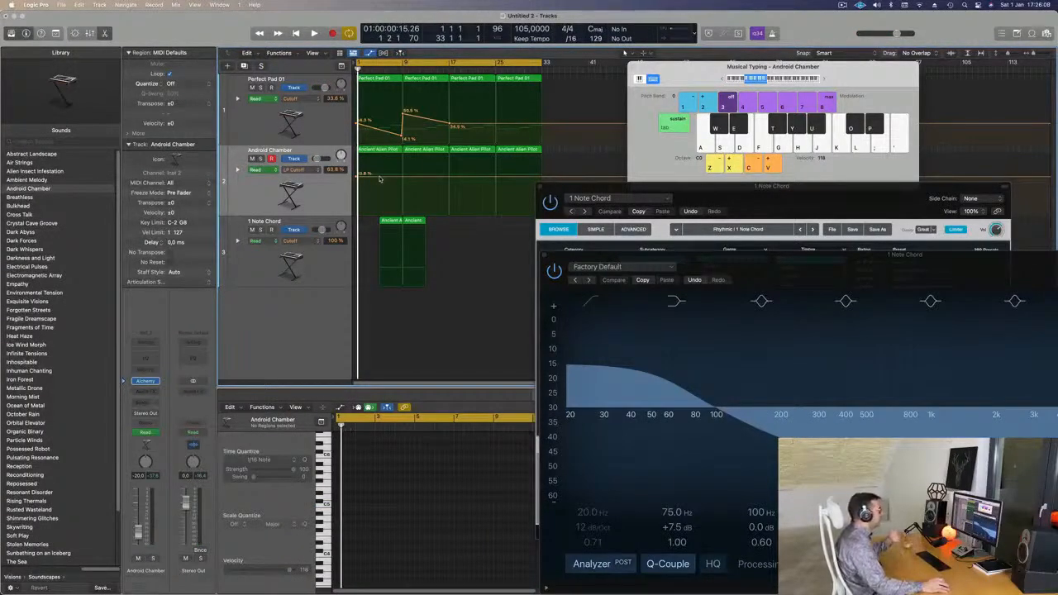
{"action": "left_click", "coordinate": [427, 178]}
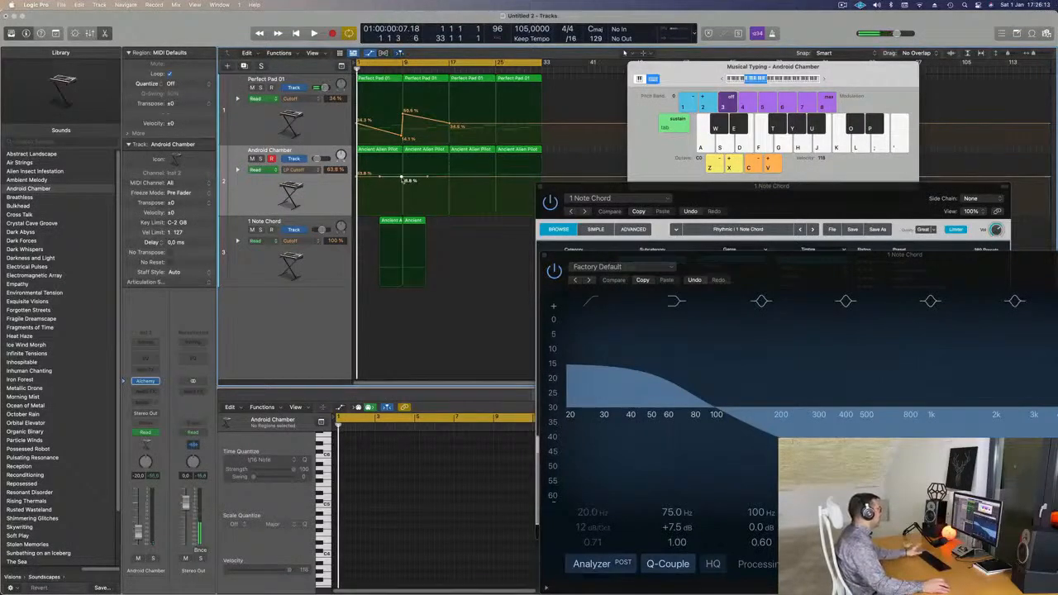
{"action": "key", "text": "space"}
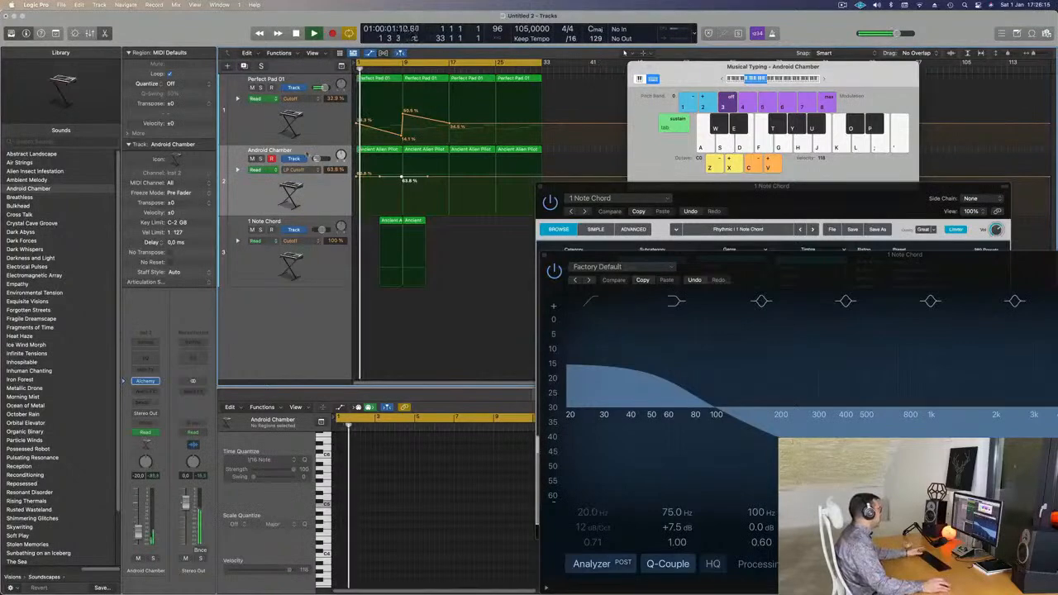
Rename the Android Chamber track as Acufen.
{"action": "double_click", "coordinate": [280, 151]}
{"action": "type", "text": "Acufen"}
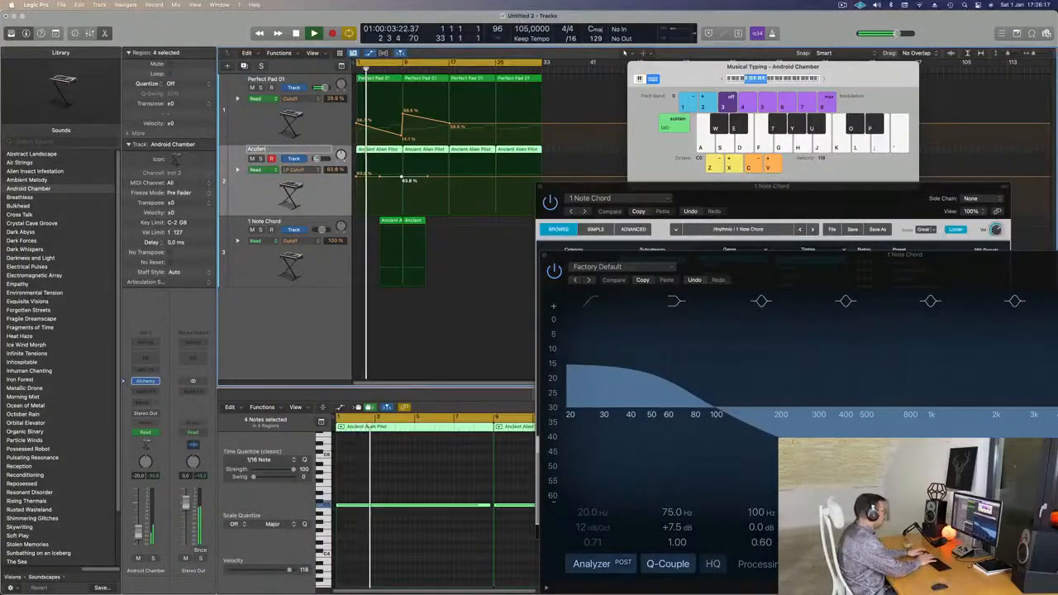
{"action": "key", "text": "Return"}
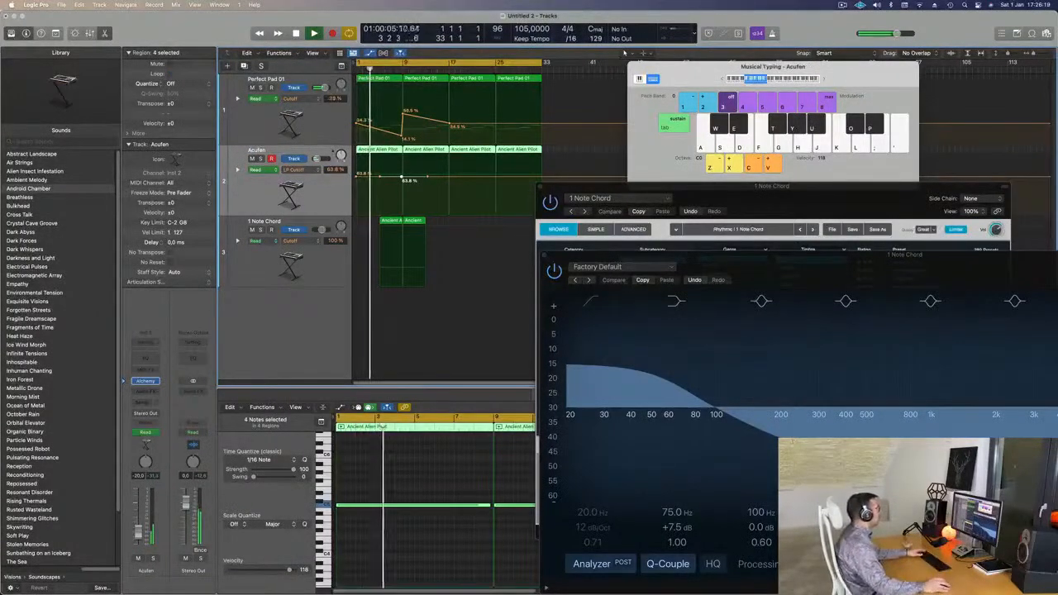
Shape the Acufen LP Cutoff automation from 63.8 % at bar 1 down to about 27.9 % at bar 9 and back to 63.8 % at bar 17.
{"action": "key", "text": "Return"}
{"action": "left_click_drag", "start_coordinate": [402, 177], "coordinate": [356, 177]}
{"action": "key", "text": "Return"}
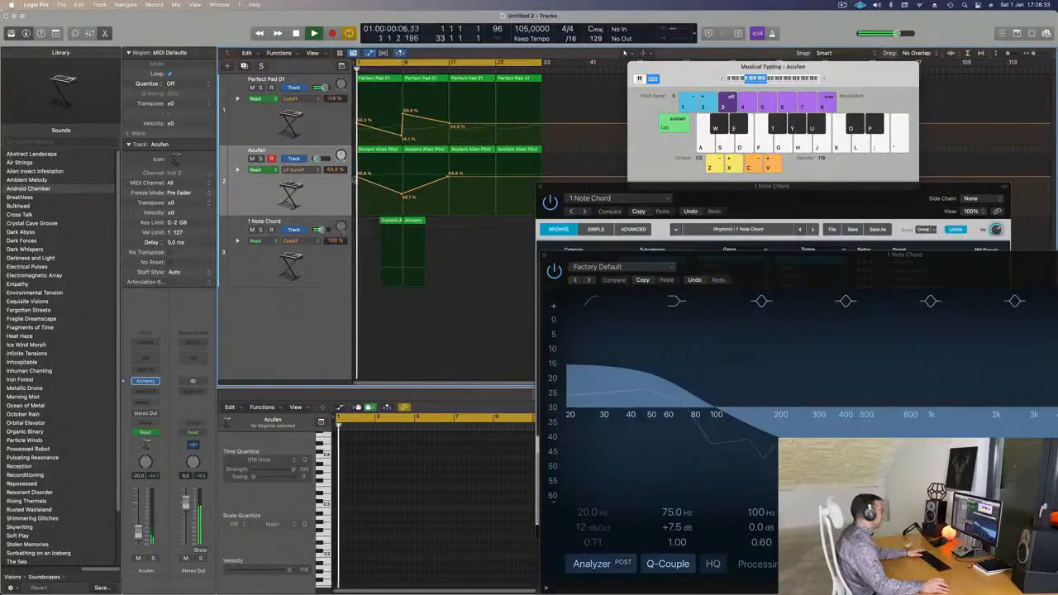
{"action": "left_click", "coordinate": [319, 186]}
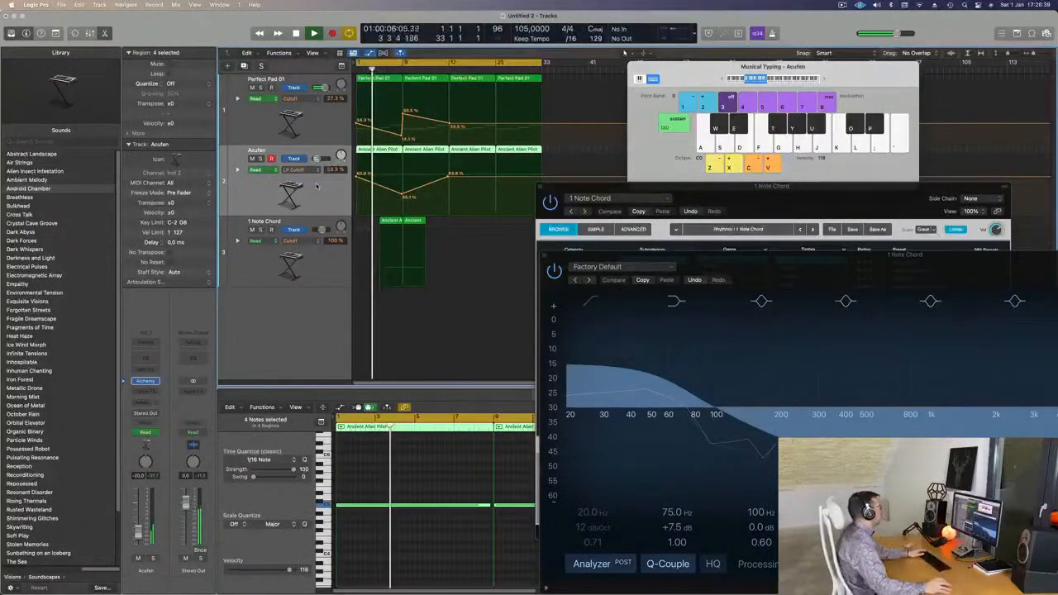
{"action": "left_click_drag", "start_coordinate": [403, 196], "coordinate": [402, 199]}
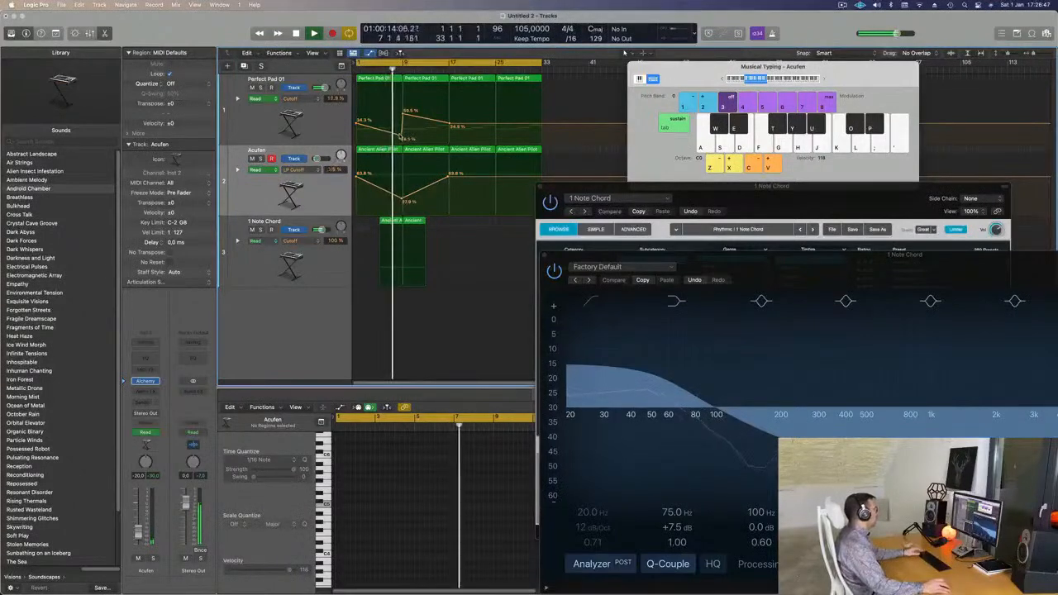
Raise Perfect Pad 01's low cutoff point before bar 9 to about 18.6 % and align it with bar 9 for an abrupt jump.
{"action": "left_click_drag", "start_coordinate": [402, 135], "coordinate": [402, 131]}
{"action": "key", "text": "super+Right"}
{"action": "key", "text": "super+Right"}
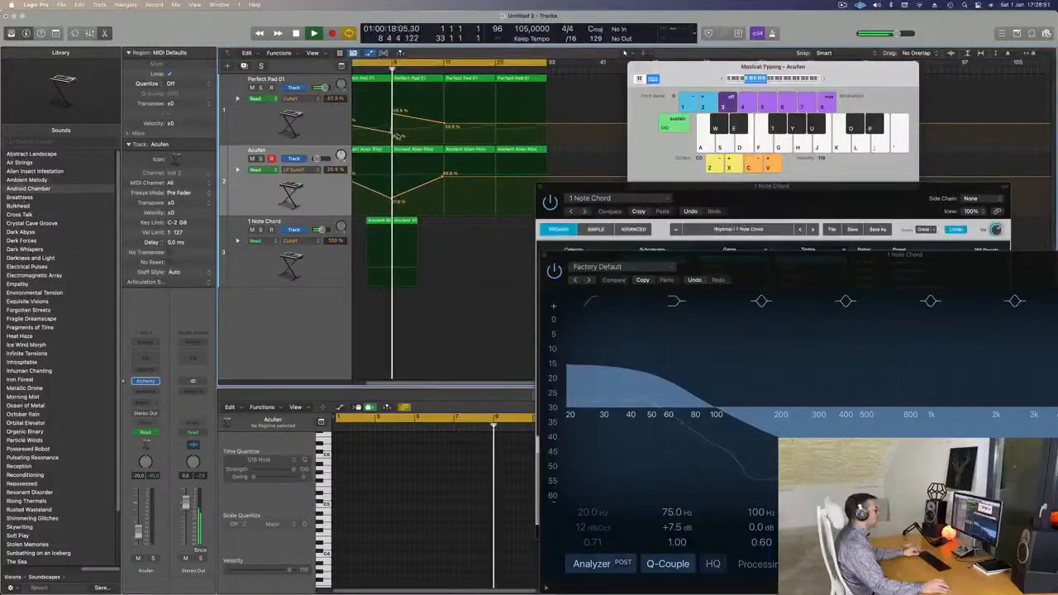
{"action": "key", "text": "super+Right"}
{"action": "key", "text": "super+Right"}
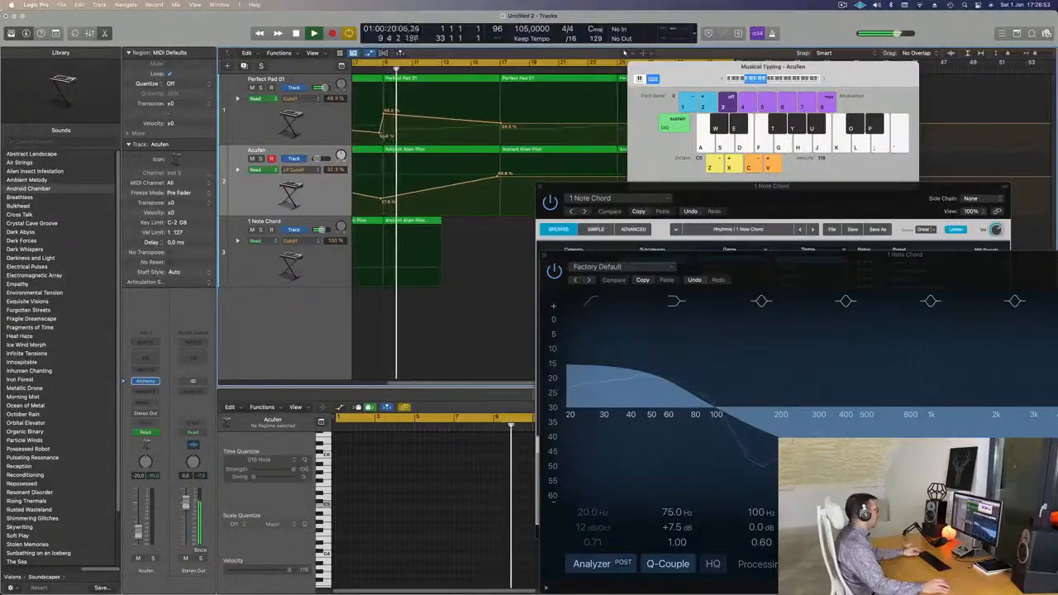
{"action": "left_click_drag", "start_coordinate": [379, 133], "coordinate": [383, 132]}
{"action": "left_click", "coordinate": [384, 112]}
Play the arrangement from the start and lower the 1 Note Chord track's volume slightly while listening.
{"action": "key", "text": "super+Left"}
{"action": "key", "text": "super+Left"}
{"action": "key", "text": "space"}
{"action": "key", "text": "space"}
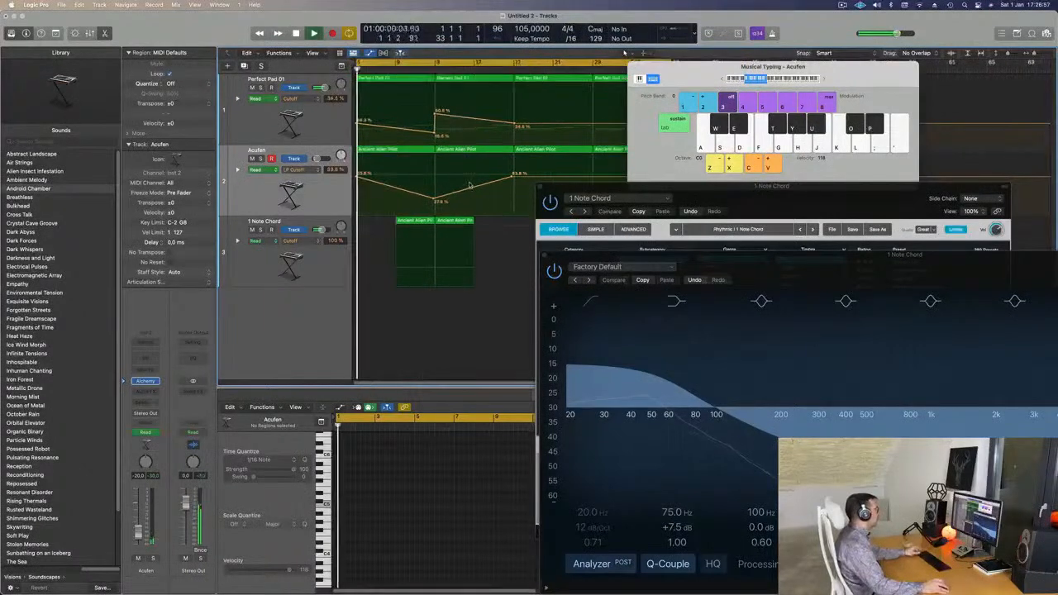
{"action": "key", "text": "super+Left"}
{"action": "key", "text": "super+Left"}
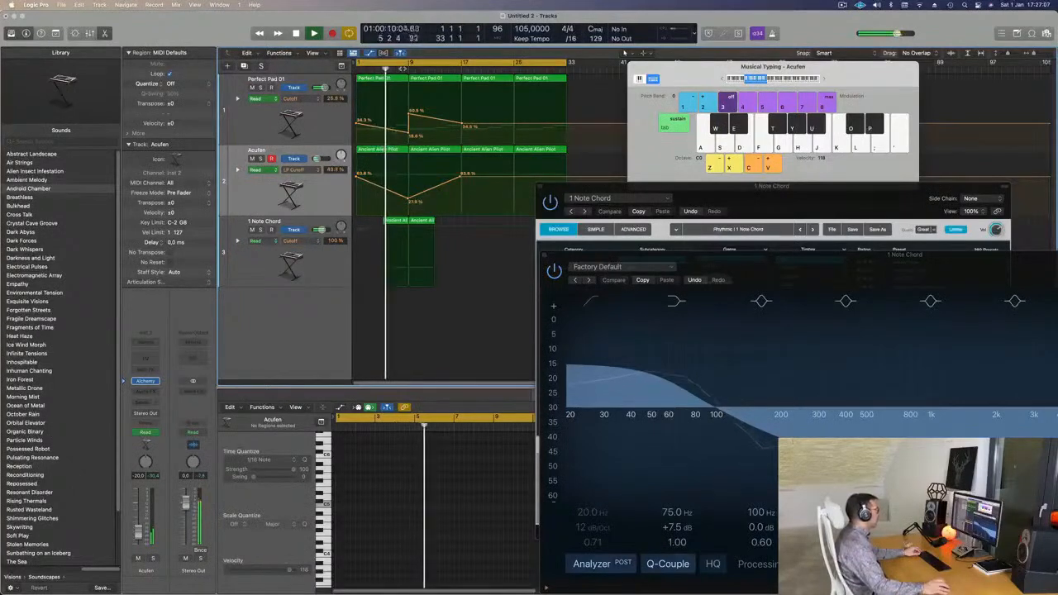
{"action": "left_click", "coordinate": [285, 253]}
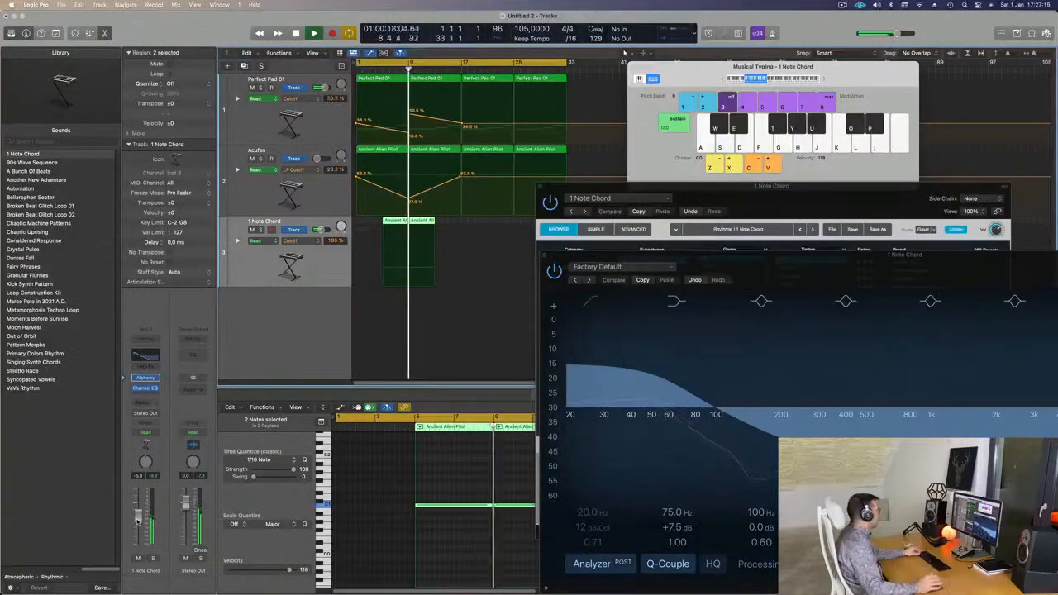
{"action": "key", "text": "super+Right"}
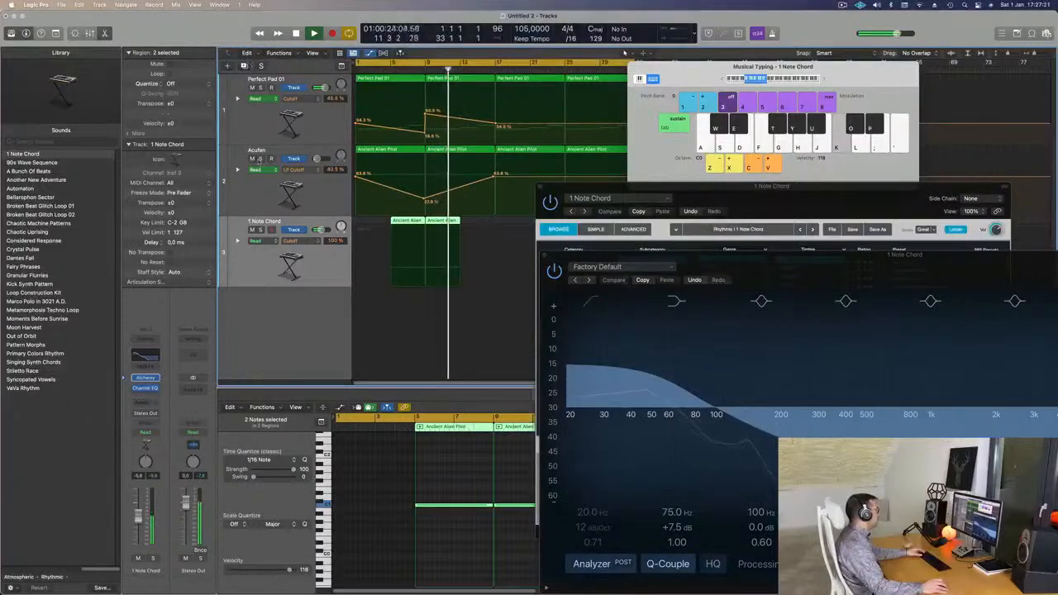
Duplicate the Acufen track with its settings and copy its first region onto the new track at bar 1.
{"action": "left_click", "coordinate": [251, 149]}
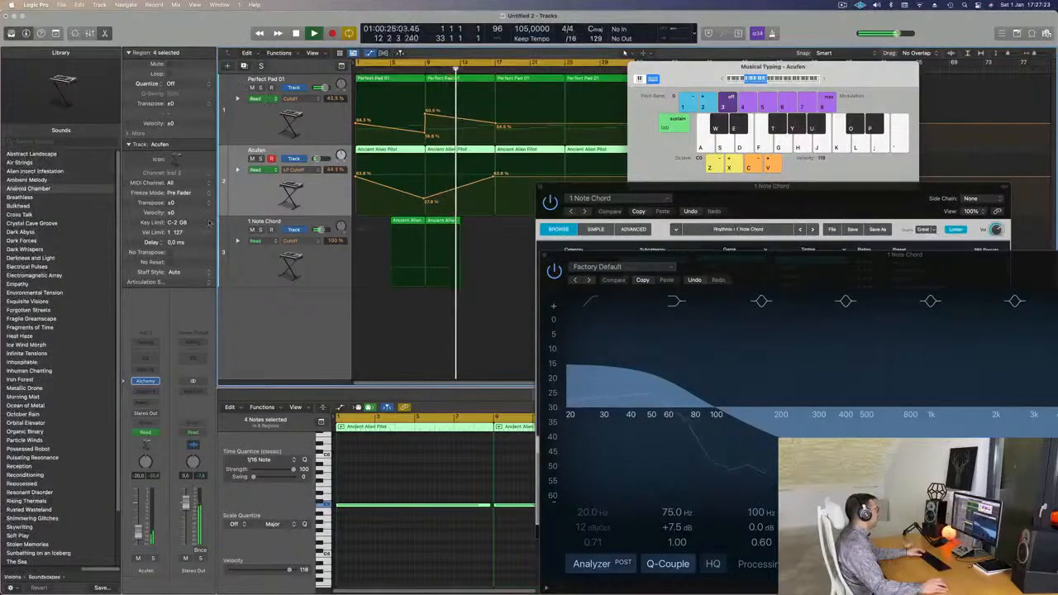
{"action": "key", "text": "super+d"}
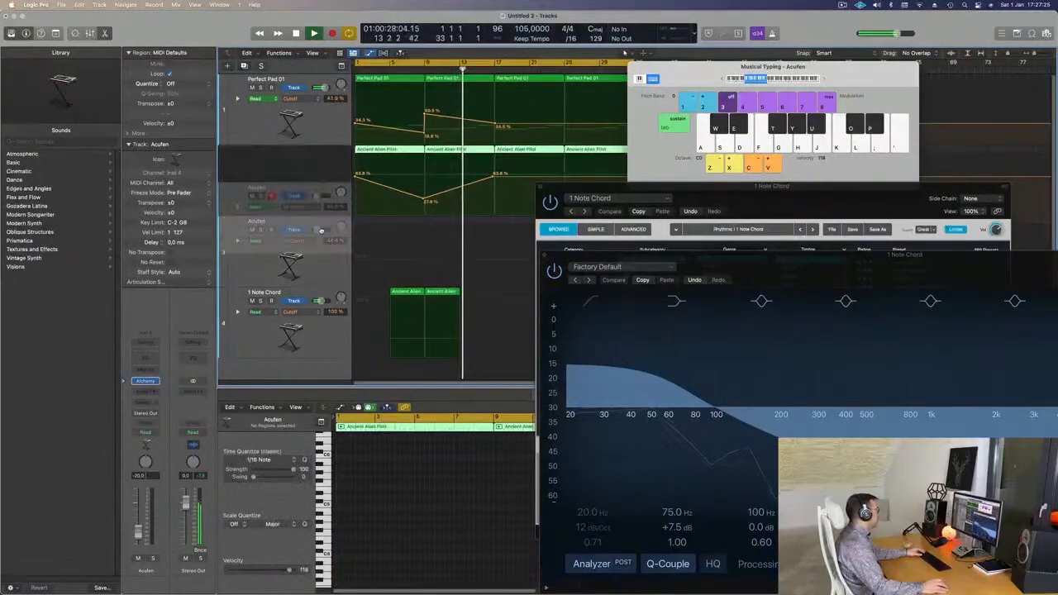
{"action": "left_click", "coordinate": [325, 208]}
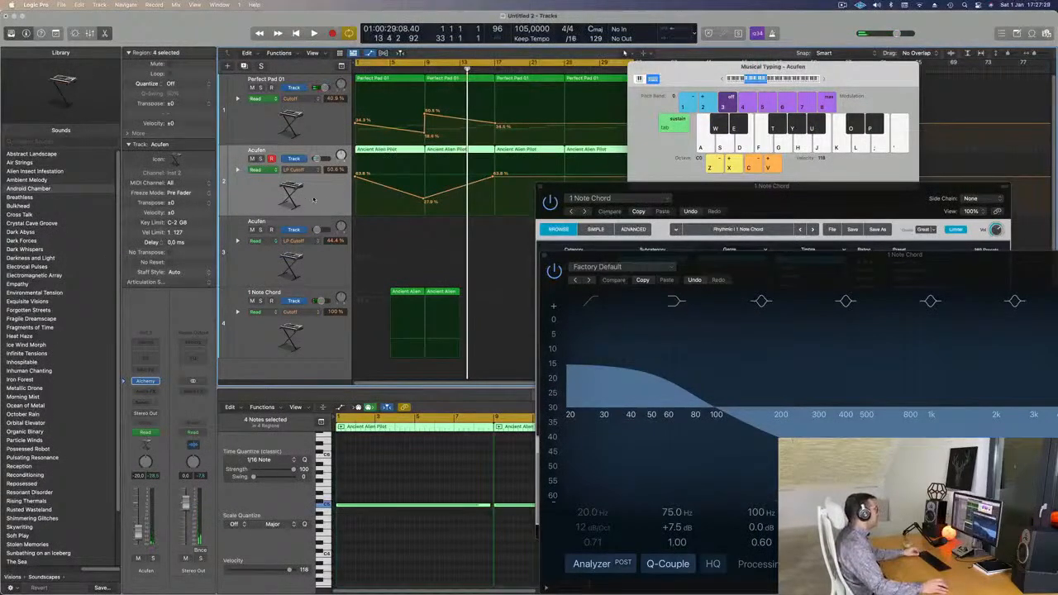
{"action": "left_click", "coordinate": [333, 116]}
{"action": "left_click_drag", "start_coordinate": [376, 150], "coordinate": [376, 227]}
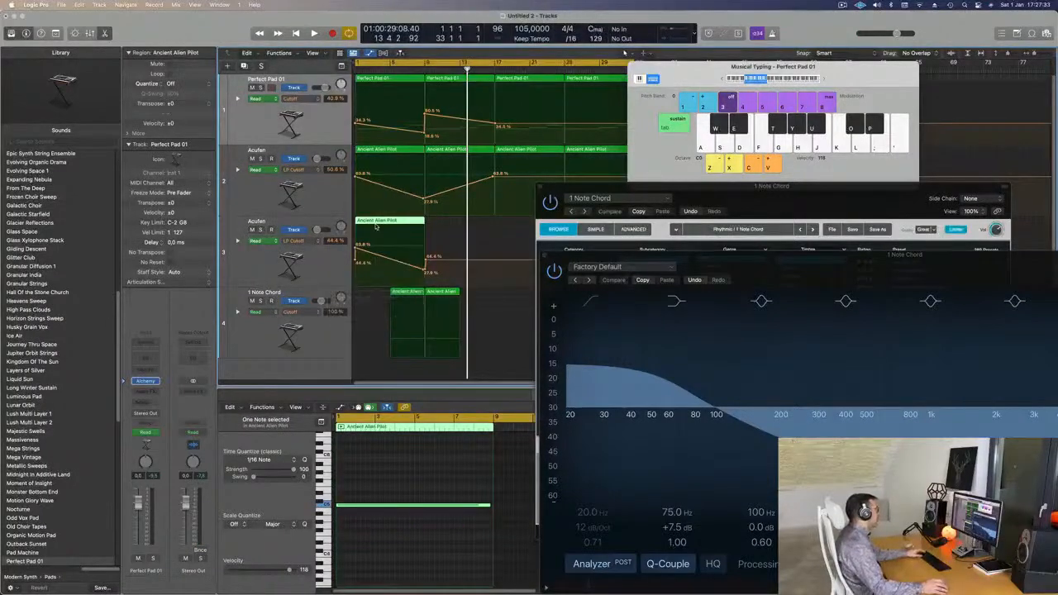
Delete the copied LP Cutoff automation from the duplicate Acufen track, keeping Perfect Pad 01's automation, and return to the beginning.
{"action": "key", "text": "ctrl+super+BackSpace"}
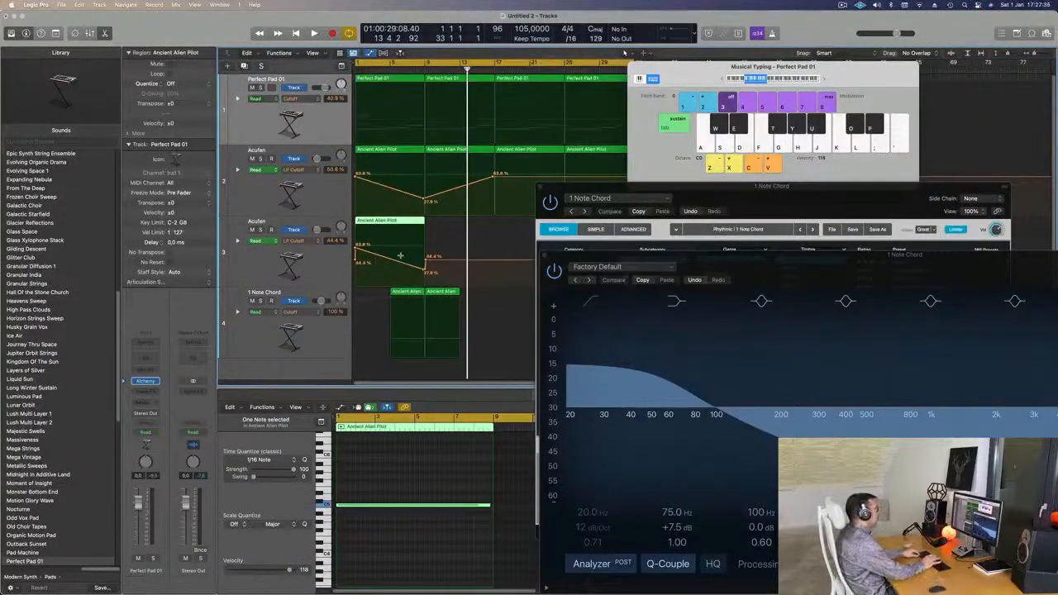
{"action": "key", "text": "super+z"}
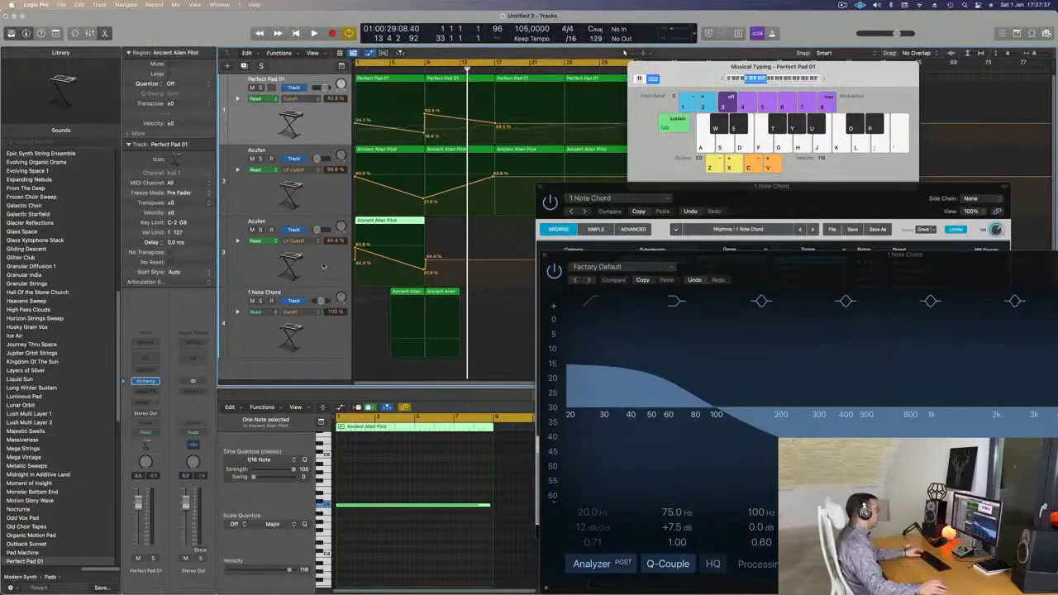
{"action": "left_click", "coordinate": [324, 265]}
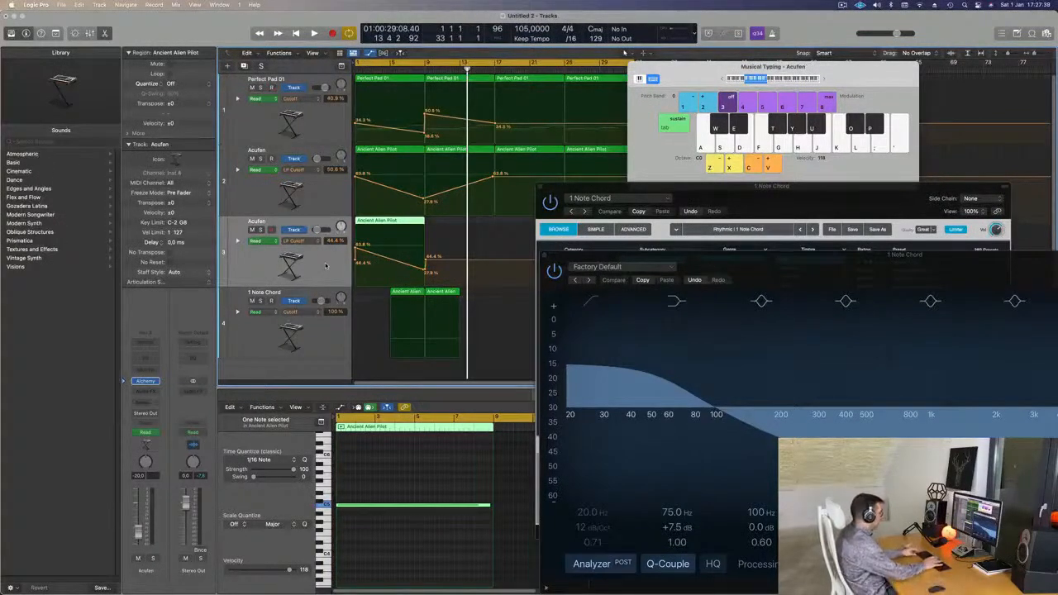
{"action": "key", "text": "ctrl+super+BackSpace"}
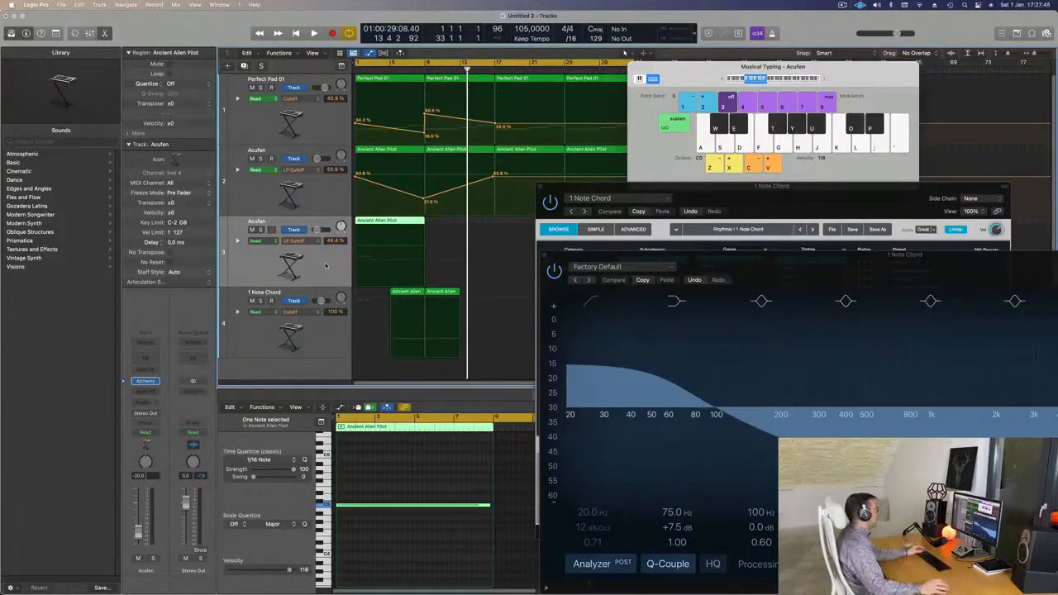
{"action": "key", "text": "space"}
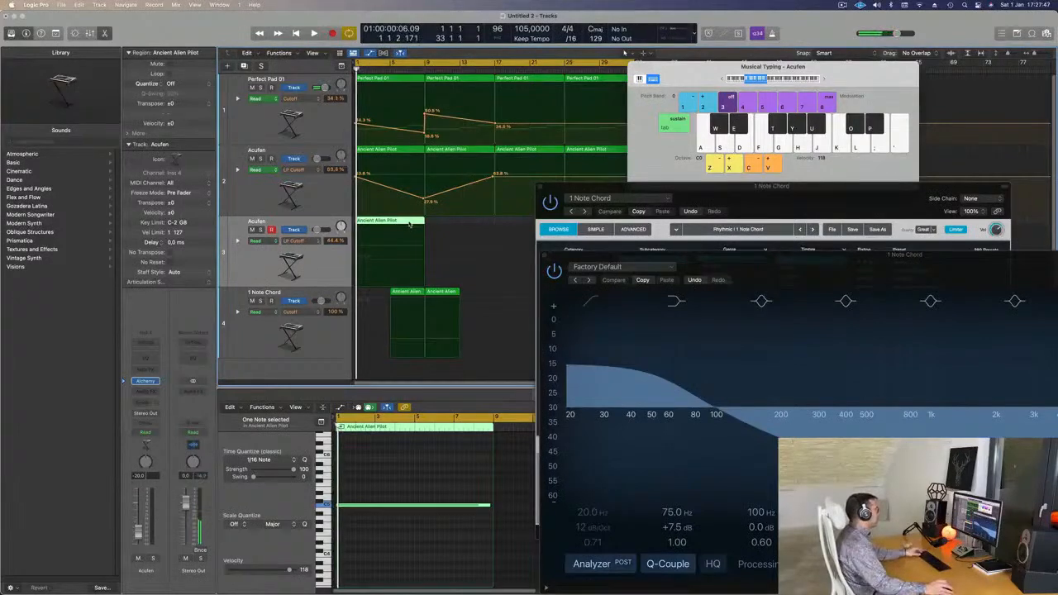
Move the duplicate Acufen region to bar 7, cut it at bar 9 with the Split note option, and delete the part after bar 9.
{"action": "left_click_drag", "start_coordinate": [394, 223], "coordinate": [445, 223]}
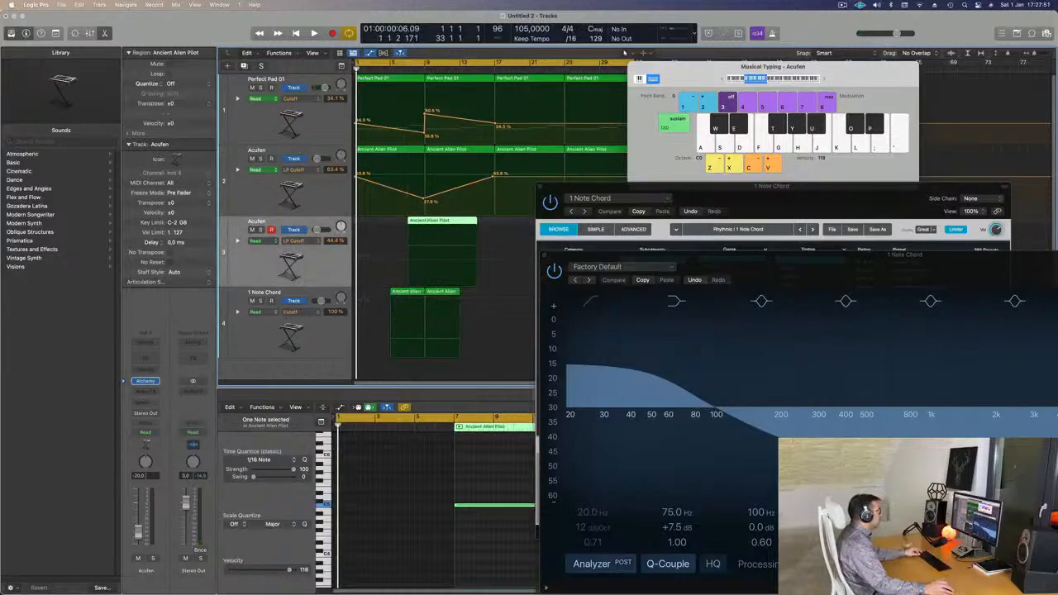
{"action": "double_click", "coordinate": [425, 221], "text": "super"}
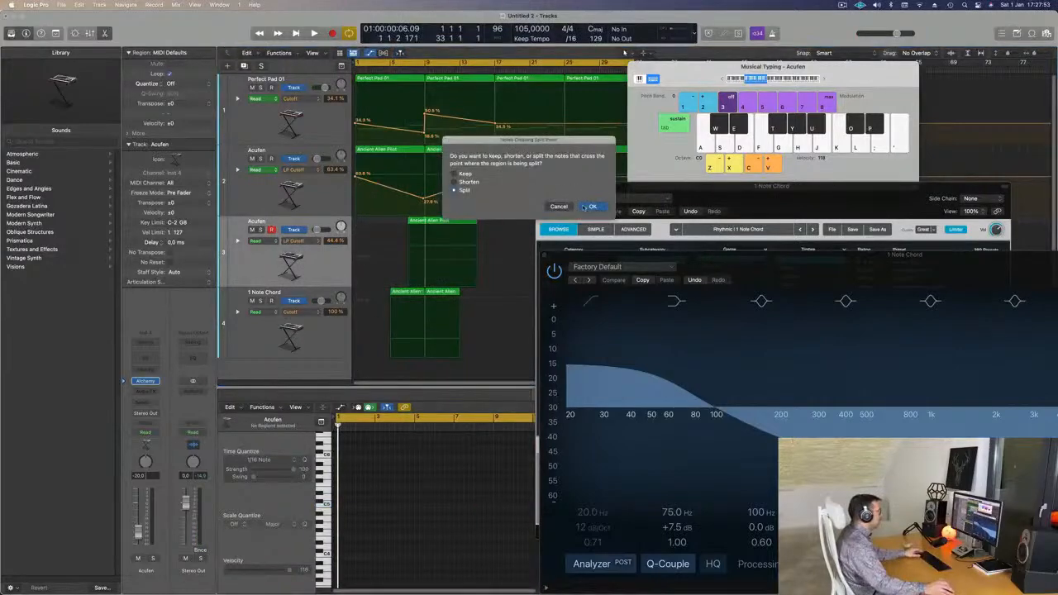
{"action": "left_click", "coordinate": [589, 206]}
{"action": "key", "text": "Delete"}
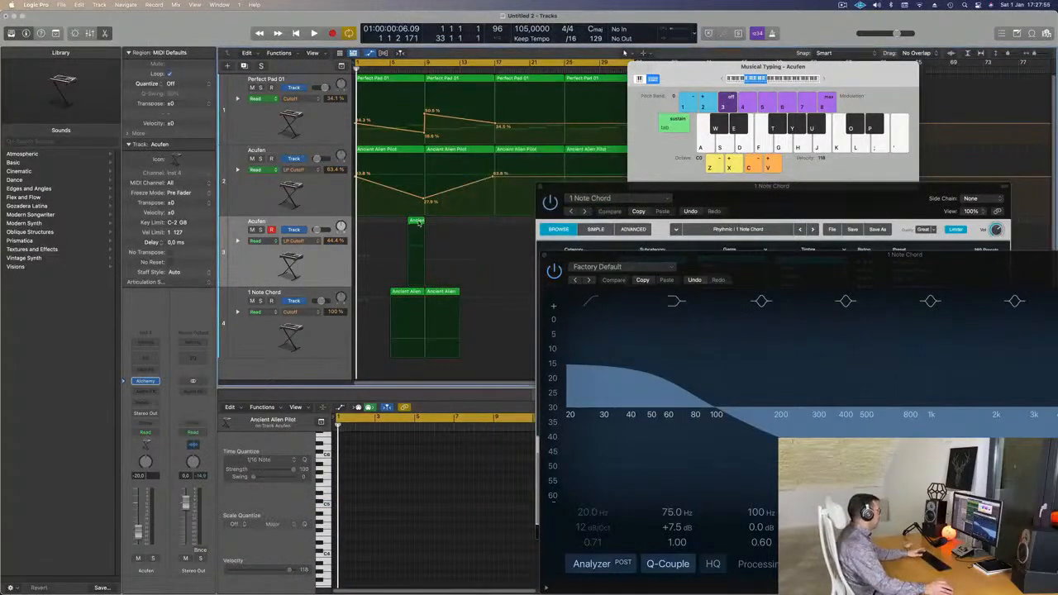
Shift the shortened Acufen region to start at bar 8, move the 1 Note Chord Alchemy window aside, and start playback.
{"action": "key", "text": "super+Right"}
{"action": "key", "text": "super+Right"}
{"action": "key", "text": "super+Right"}
{"action": "key", "text": "super+Right"}
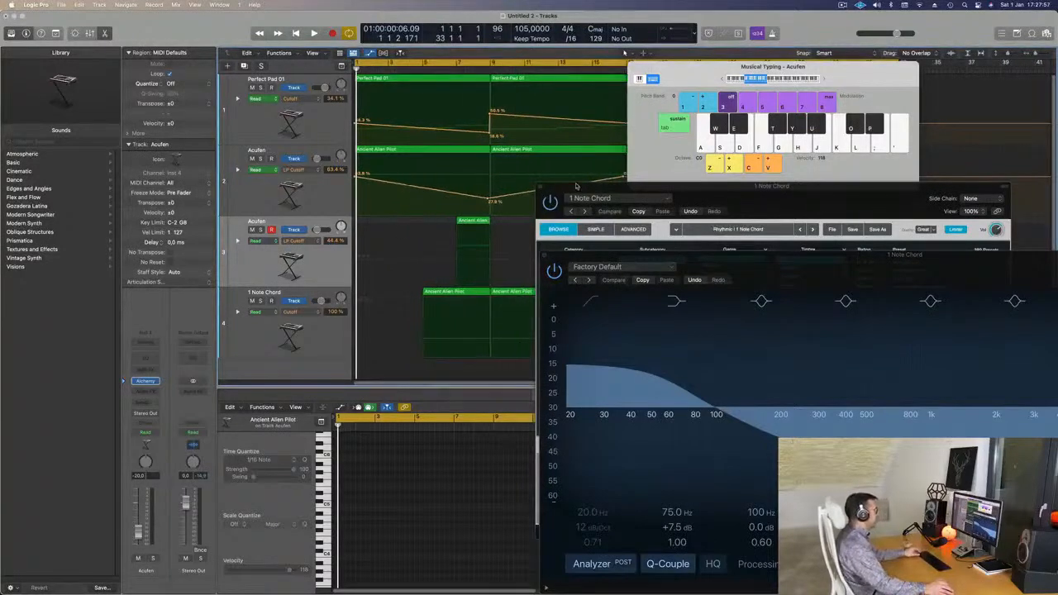
{"action": "left_click_drag", "start_coordinate": [471, 220], "coordinate": [487, 220]}
{"action": "key", "text": "super+Left"}
{"action": "key", "text": "super+Left"}
{"action": "left_click_drag", "start_coordinate": [628, 192], "coordinate": [680, 134]}
{"action": "key", "text": "space"}
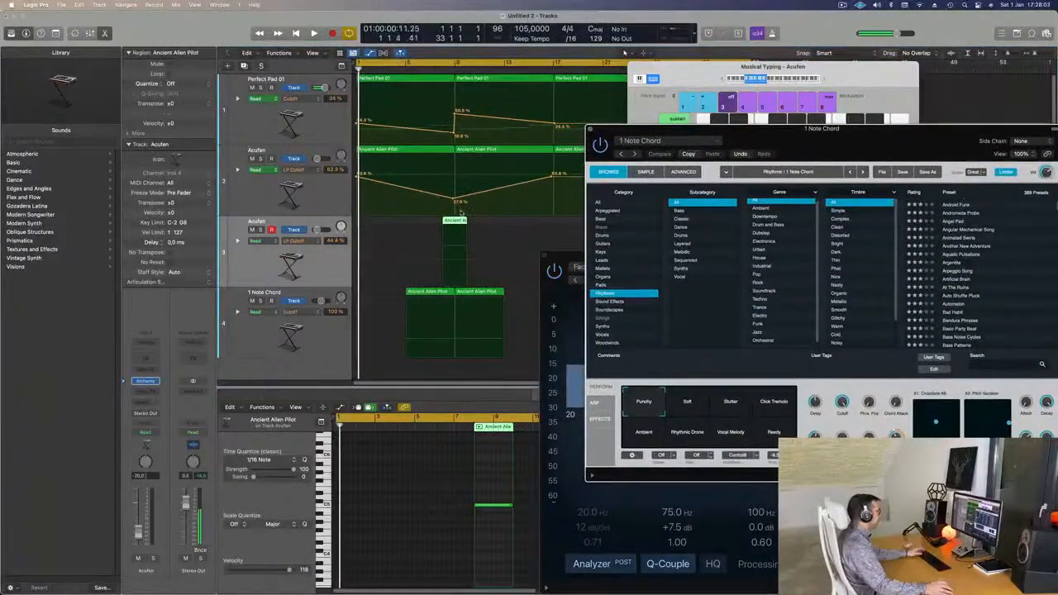
Listen to the build-up towards bar 9, lower the 1 Note Chord volume to about -8.2 dB and close its Channel EQ window.
{"action": "key", "text": "super+Left"}
{"action": "key", "text": "super+Left"}
{"action": "key", "text": "super+Left"}
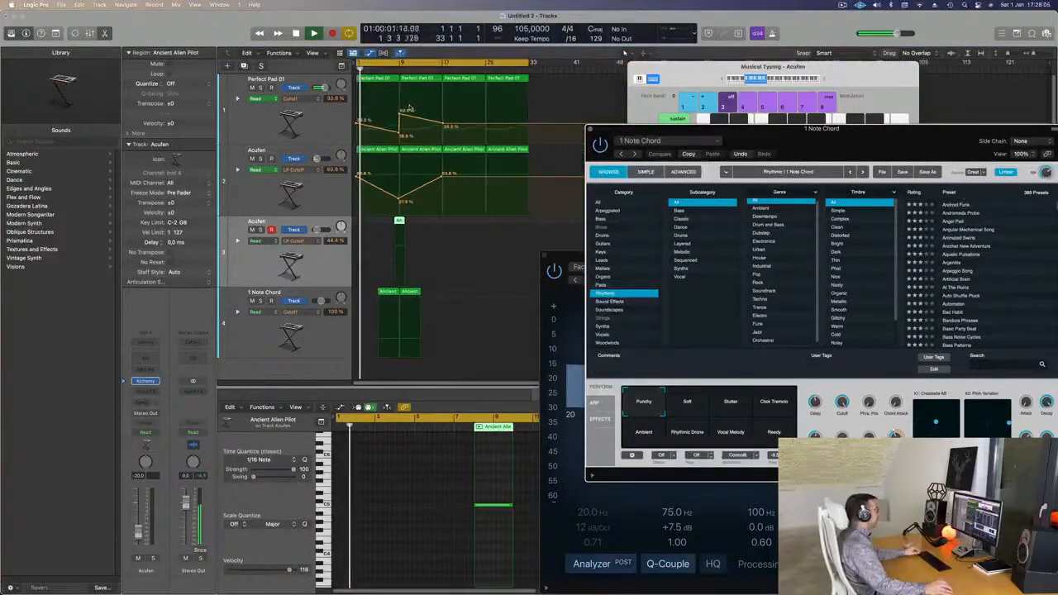
{"action": "key", "text": "super+Left"}
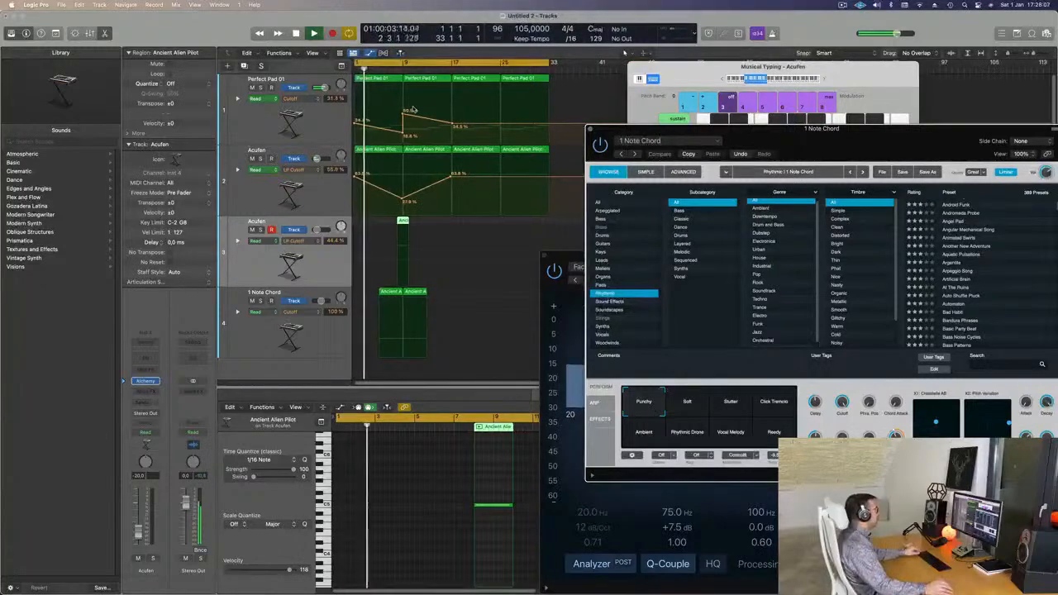
{"action": "key", "text": "super+Right"}
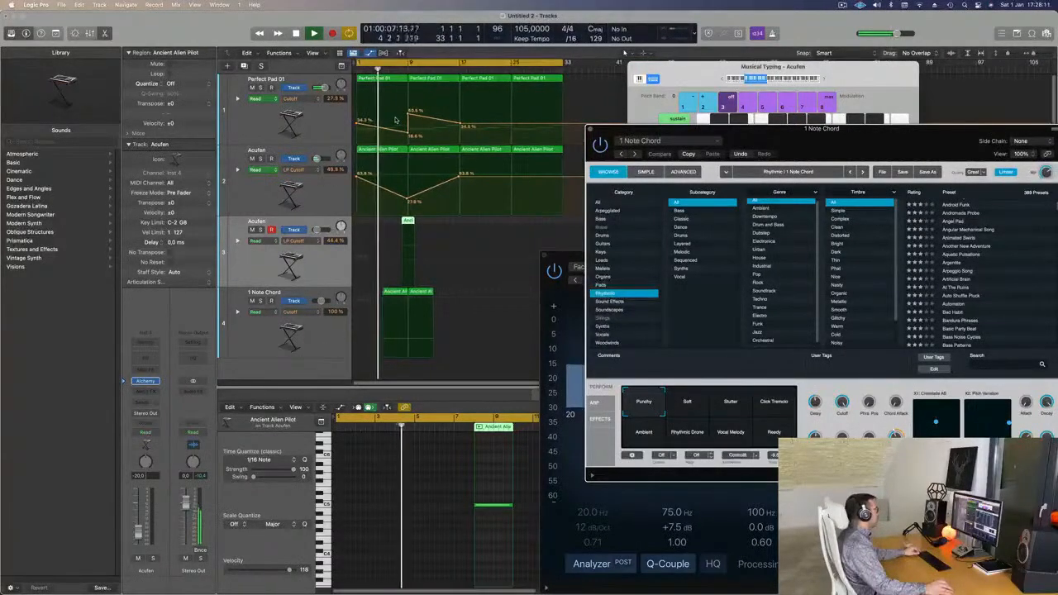
{"action": "left_click", "coordinate": [327, 333]}
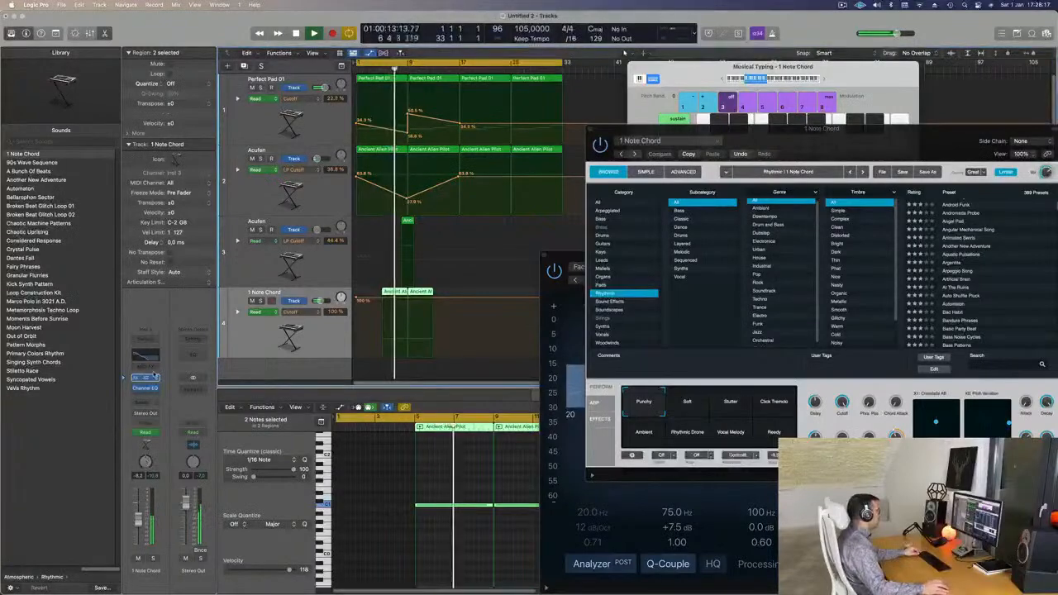
{"action": "left_click", "coordinate": [545, 255]}
Stop playback, open the Alchemy instrument of the duplicate Acufen track and move its window clear of the channel strips.
{"action": "key", "text": "super+Right"}
{"action": "key", "text": "super+Right"}
{"action": "key", "text": "super+Right"}
{"action": "key", "text": "super+Right"}
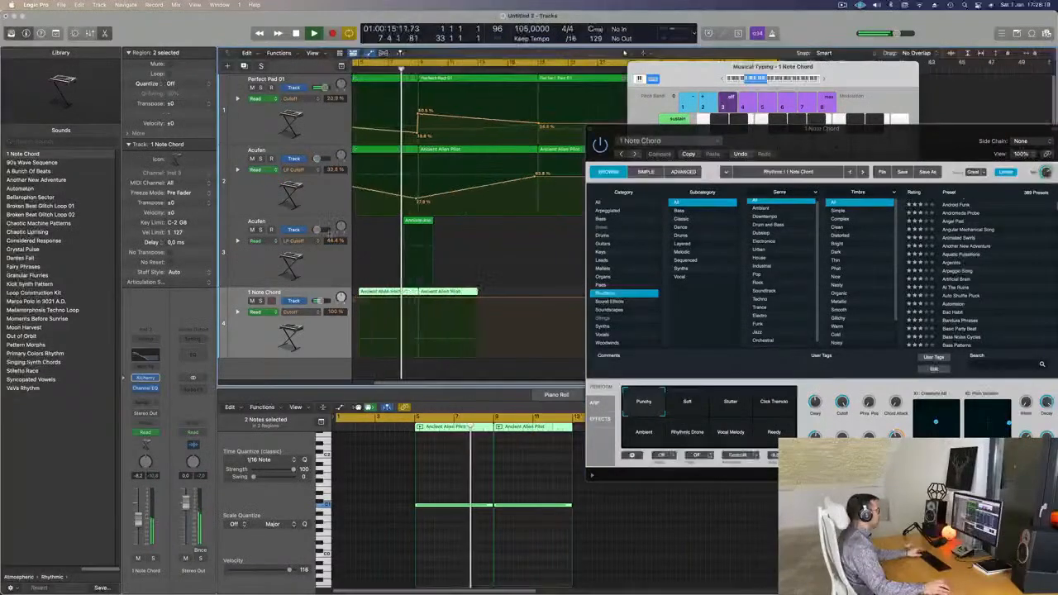
{"action": "key", "text": "space"}
{"action": "left_click", "coordinate": [331, 263]}
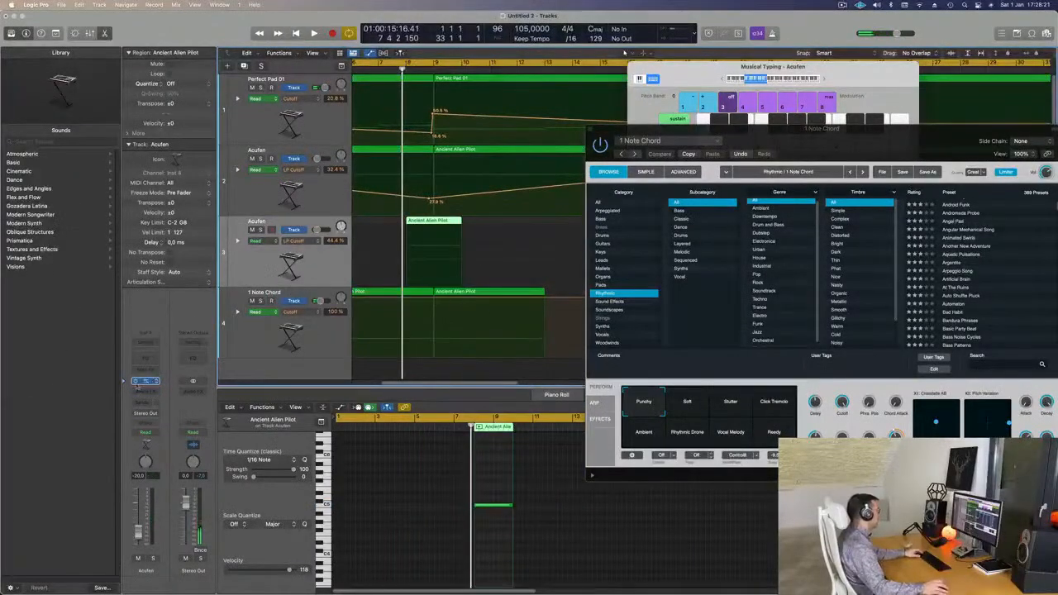
{"action": "left_click", "coordinate": [149, 382]}
{"action": "left_click", "coordinate": [149, 382]}
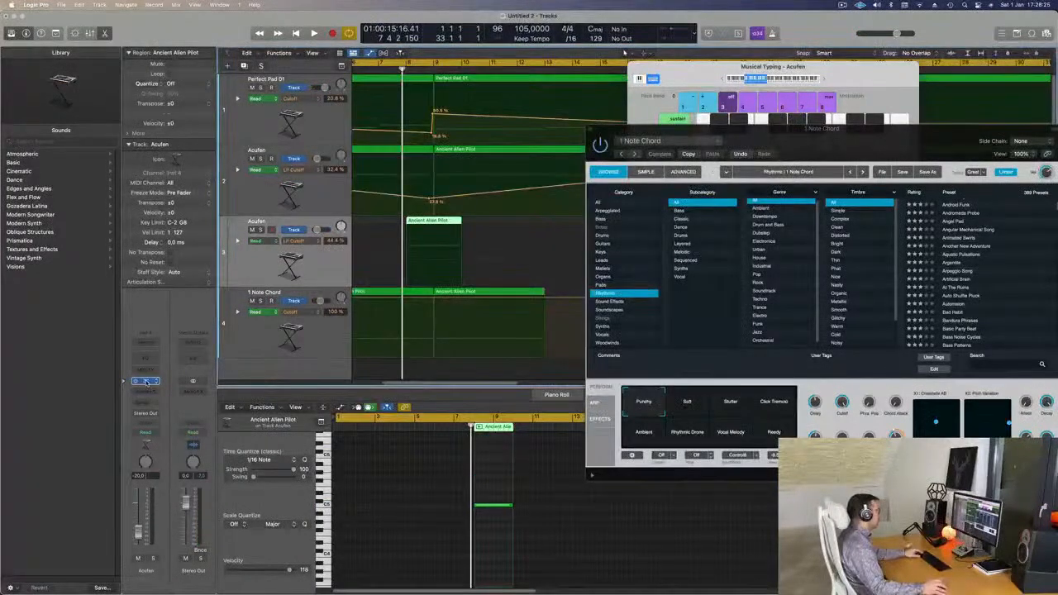
{"action": "left_click", "coordinate": [145, 381]}
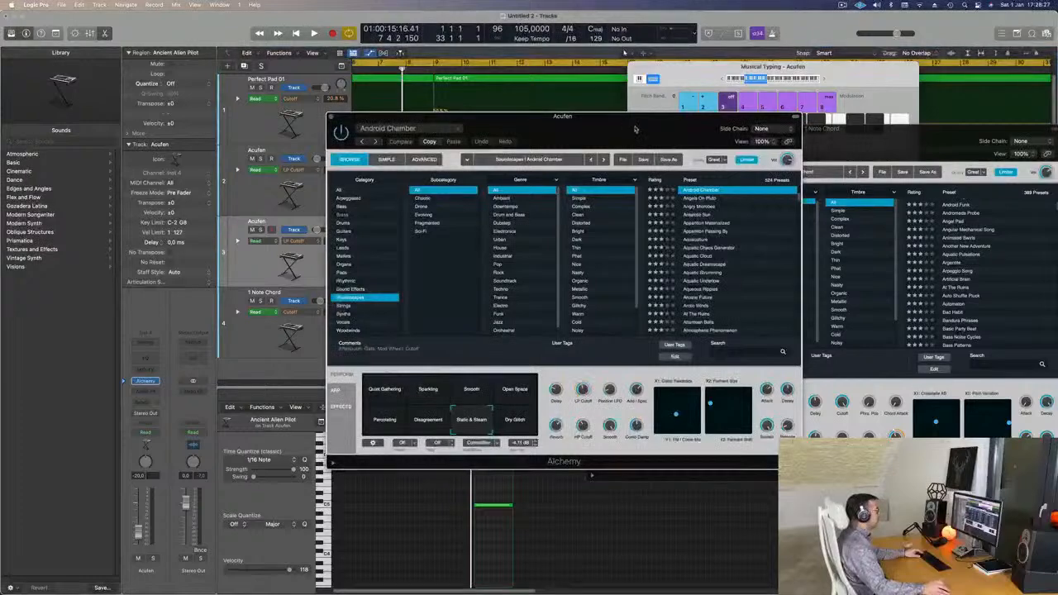
{"action": "left_click_drag", "start_coordinate": [626, 110], "coordinate": [599, 101]}
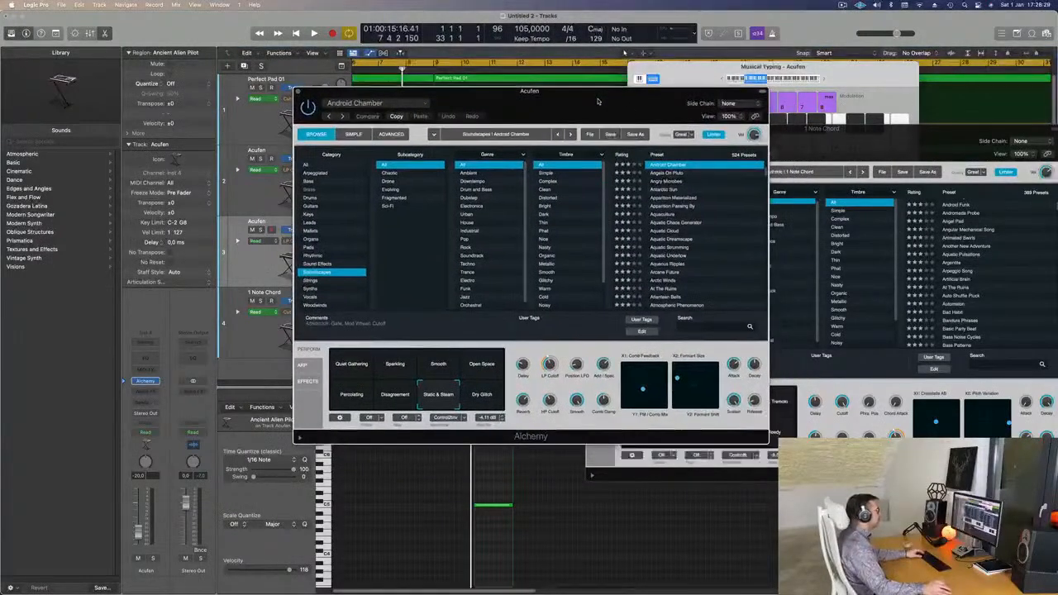
Load the Alpha Pad preset from Alchemy's Strings category on the duplicate Acufen track and audition it with higher Musical Typing notes.
{"action": "left_click", "coordinate": [314, 280]}
{"action": "scroll", "coordinate": [680, 202], "scroll_direction": "up", "scroll_amount": 6}
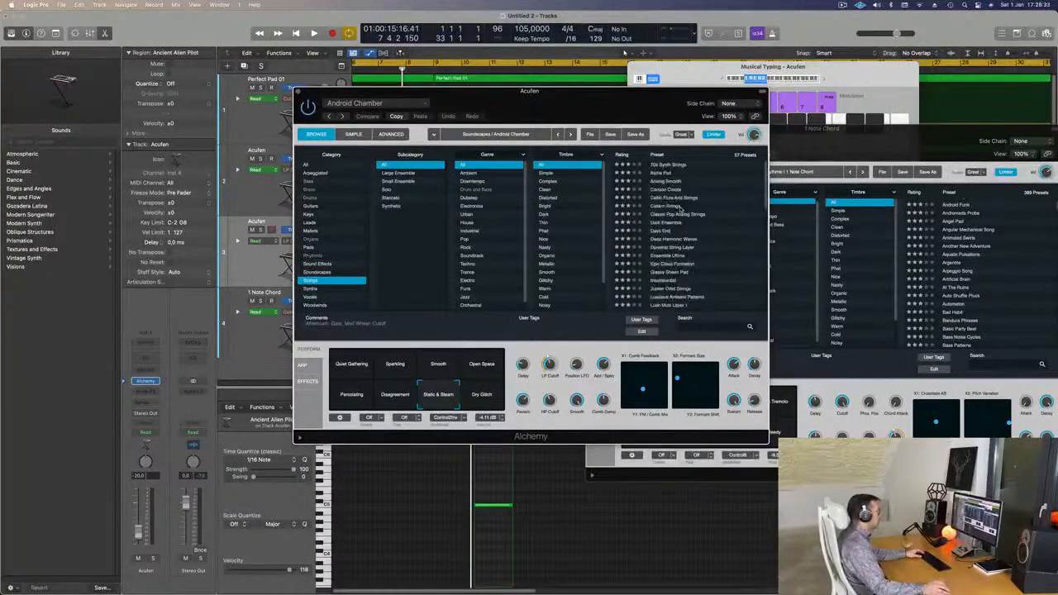
{"action": "left_click", "coordinate": [666, 173]}
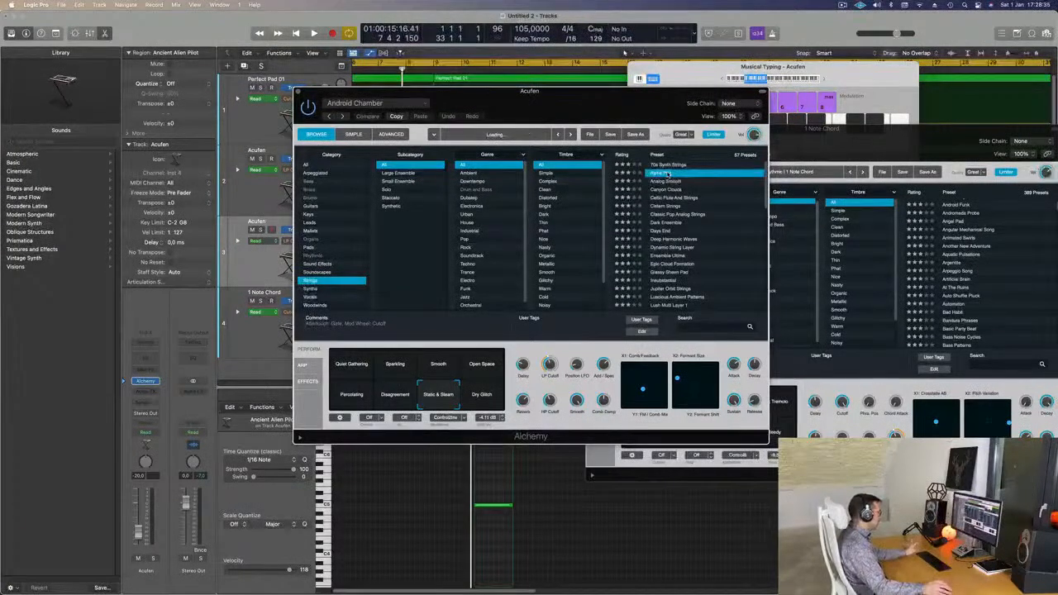
{"action": "left_click", "coordinate": [827, 77]}
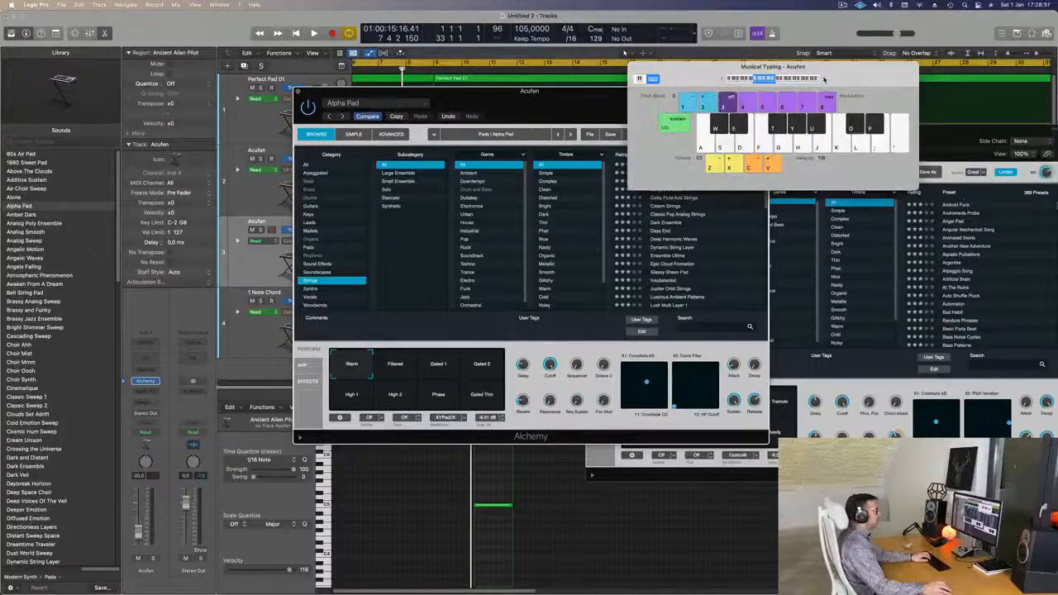
{"action": "left_click_drag", "start_coordinate": [824, 78], "coordinate": [901, 74]}
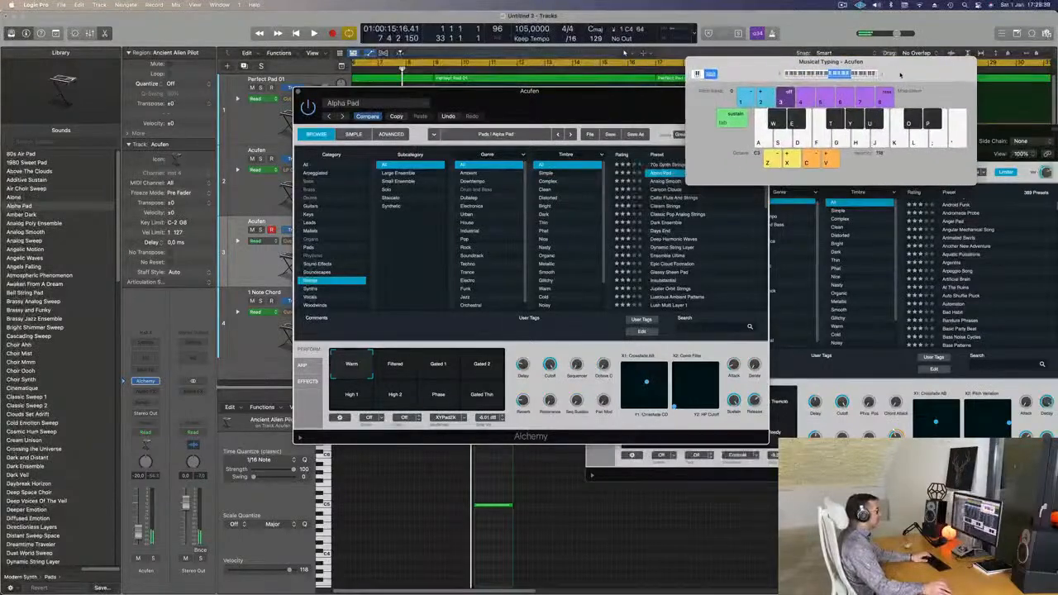
{"action": "key", "text": "j"}
{"action": "left_click_drag", "start_coordinate": [612, 92], "coordinate": [798, 110]}
{"action": "key", "text": "l"}
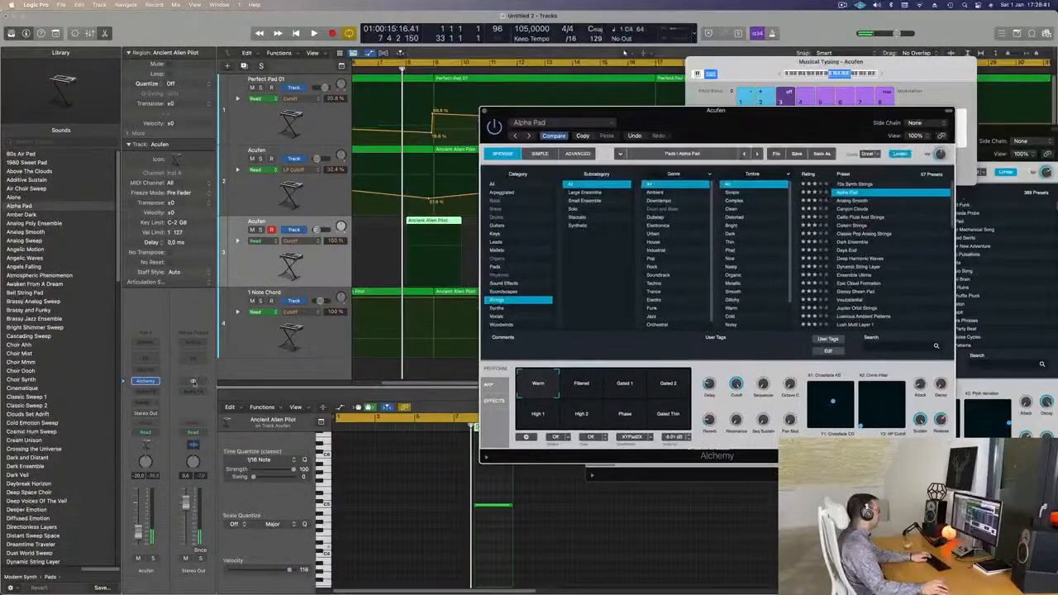
Add a send to Bus 1 on the duplicate Acufen track.
{"action": "left_click", "coordinate": [143, 402]}
{"action": "mouse_move", "coordinate": [156, 418]}
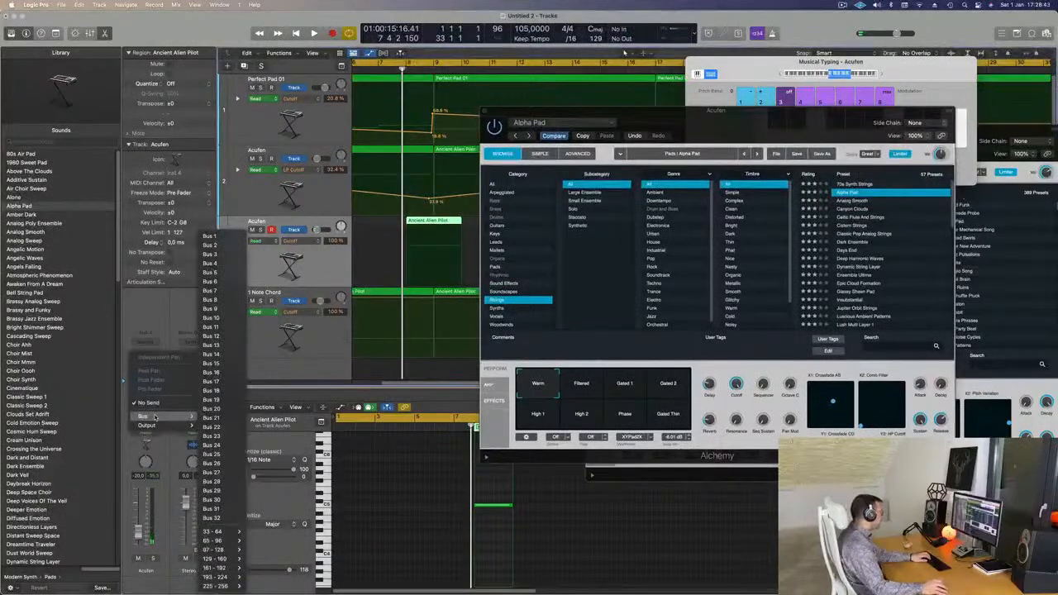
{"action": "left_click", "coordinate": [168, 330]}
{"action": "left_click", "coordinate": [146, 403]}
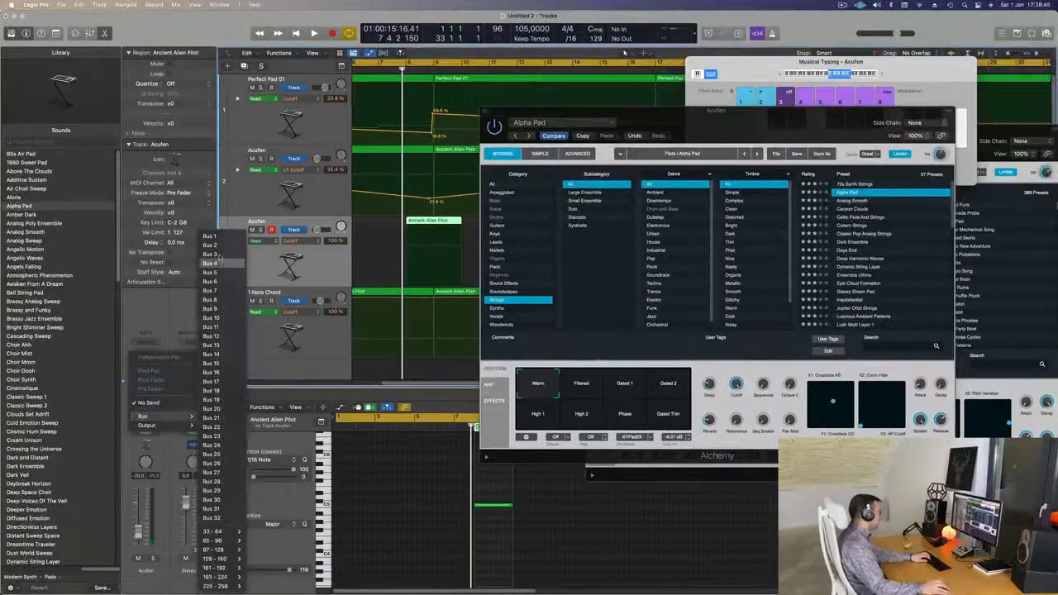
{"action": "left_click", "coordinate": [169, 272]}
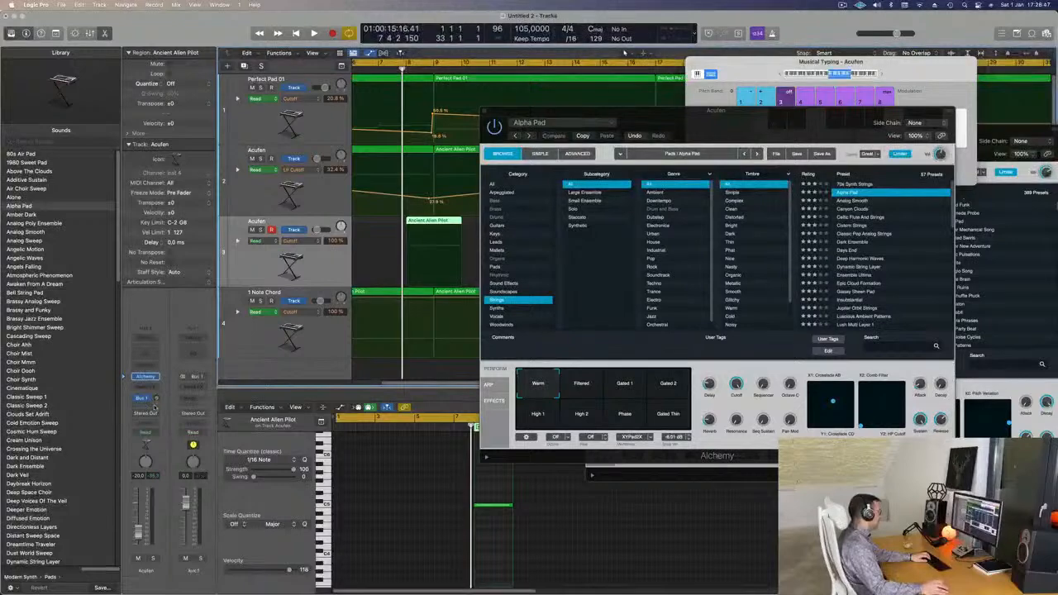
Insert a stereo SilverVerb on Aux 1, load its grandiose setting, and raise the duplicate Acufen track's Bus 1 send and volume.
{"action": "left_click", "coordinate": [192, 390]}
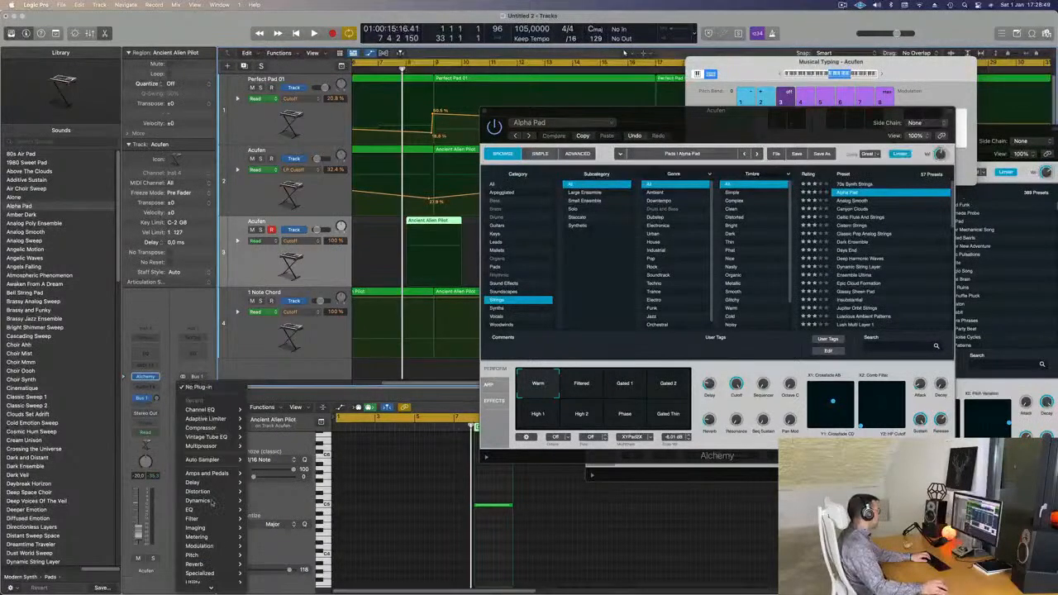
{"action": "mouse_move", "coordinate": [211, 565]}
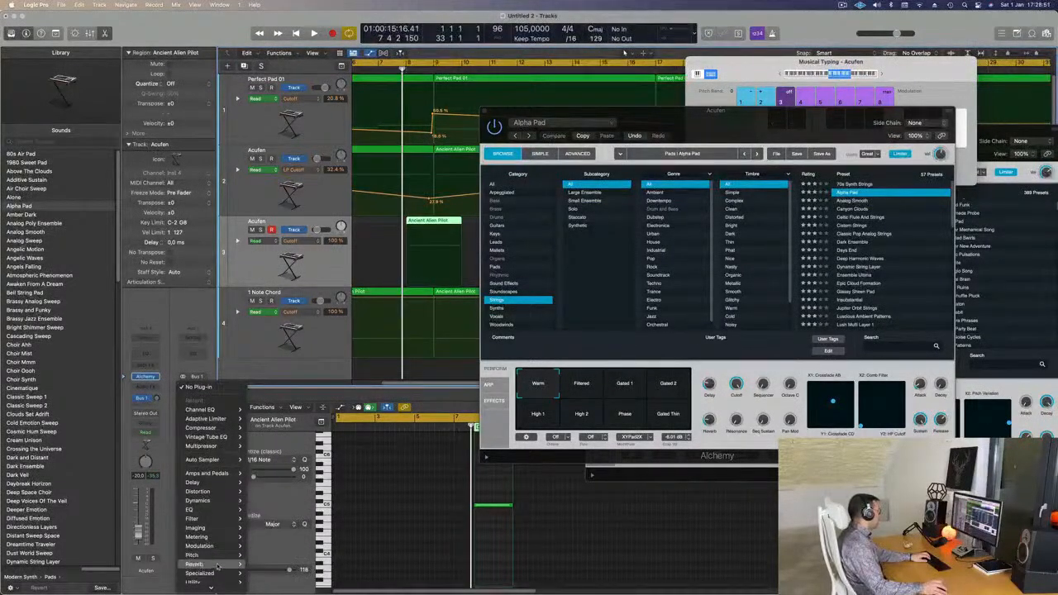
{"action": "mouse_move", "coordinate": [266, 577]}
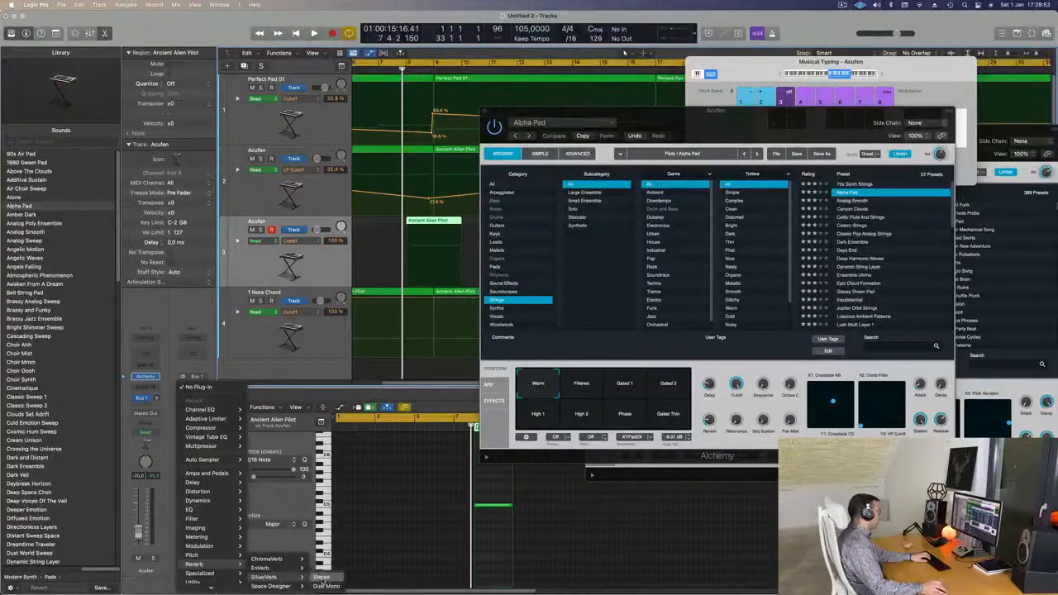
{"action": "left_click", "coordinate": [322, 577]}
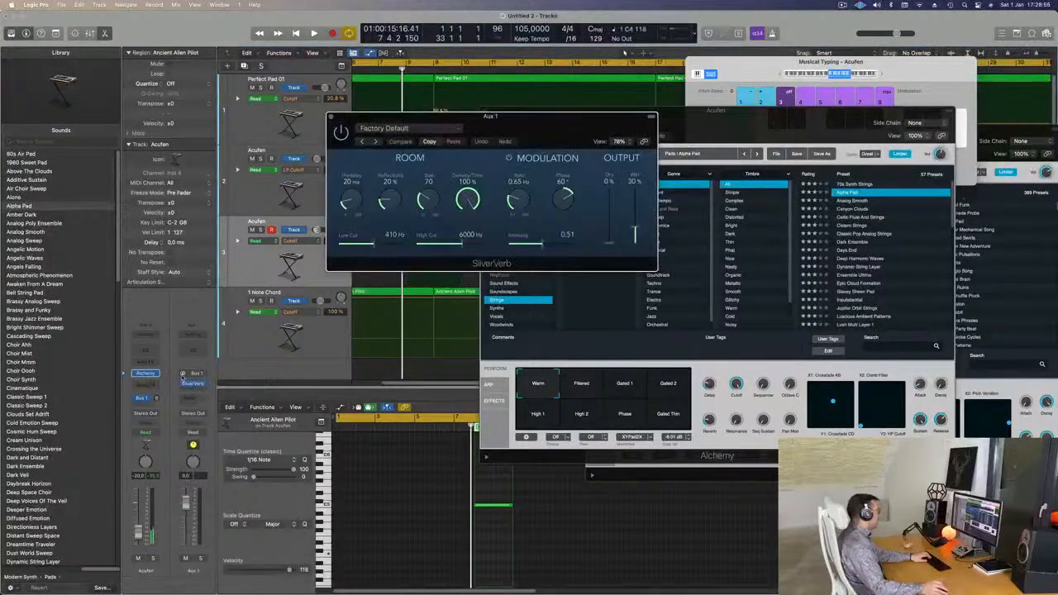
{"action": "left_click", "coordinate": [413, 129]}
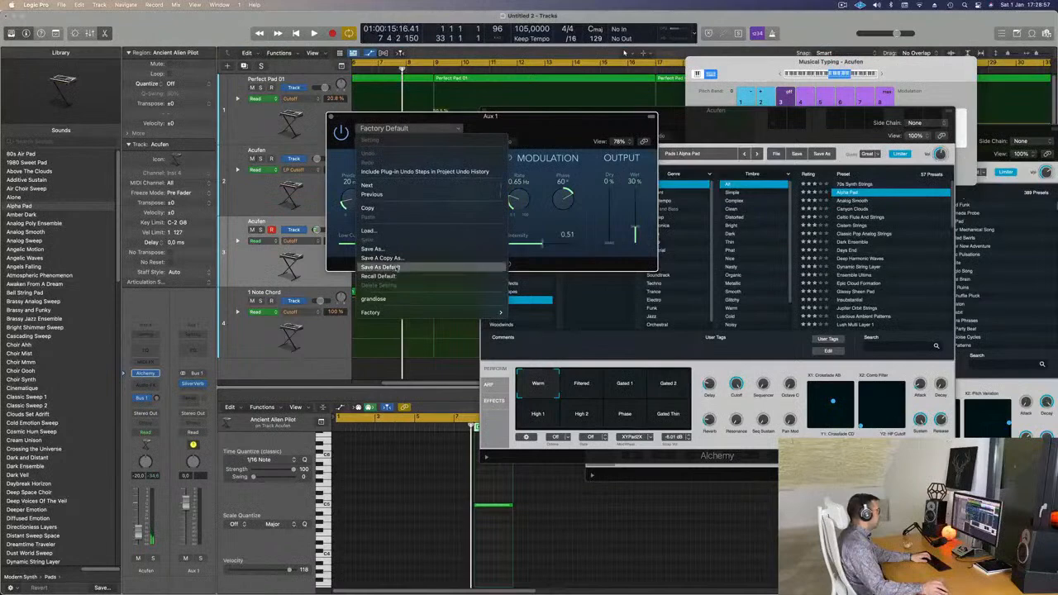
{"action": "left_click", "coordinate": [373, 298]}
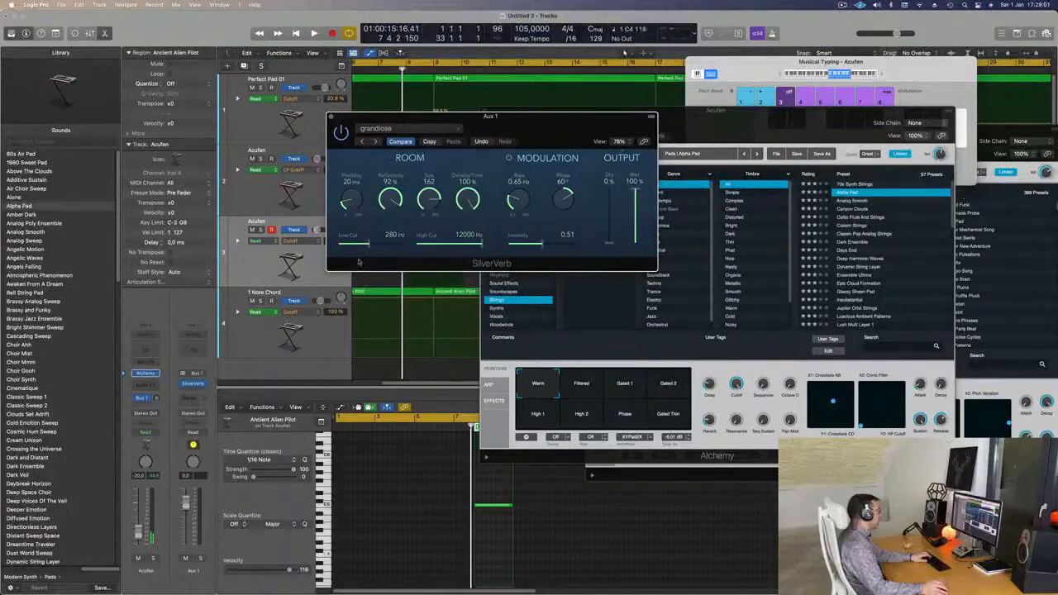
{"action": "left_click", "coordinate": [156, 399]}
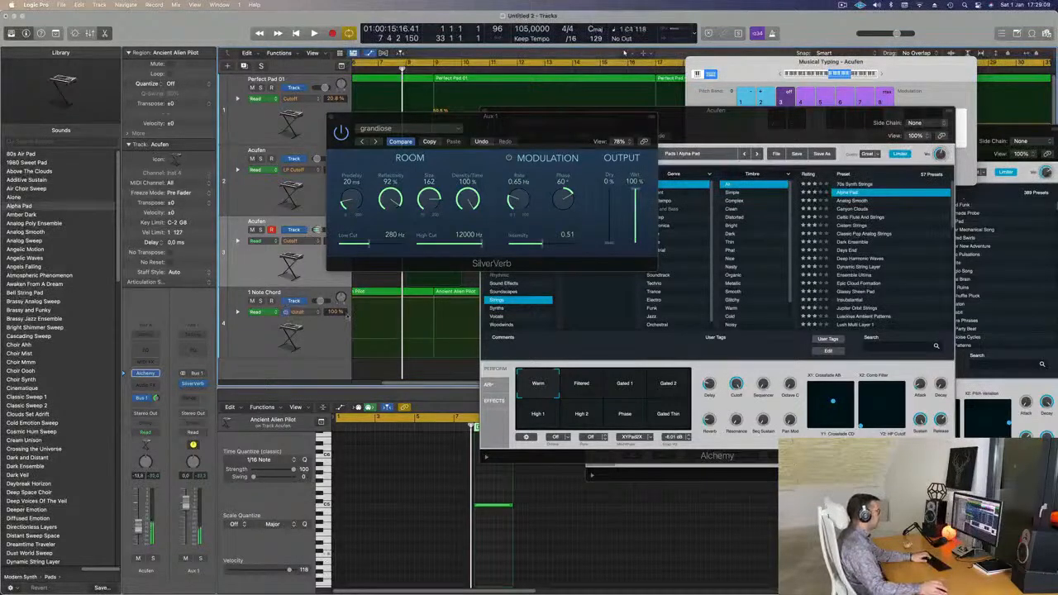
Raise Musical Typing to octave C4, move SilverVerb aside, and load Vintage String 1 from the Distorted strings presets in Alchemy.
{"action": "left_click", "coordinate": [883, 76]}
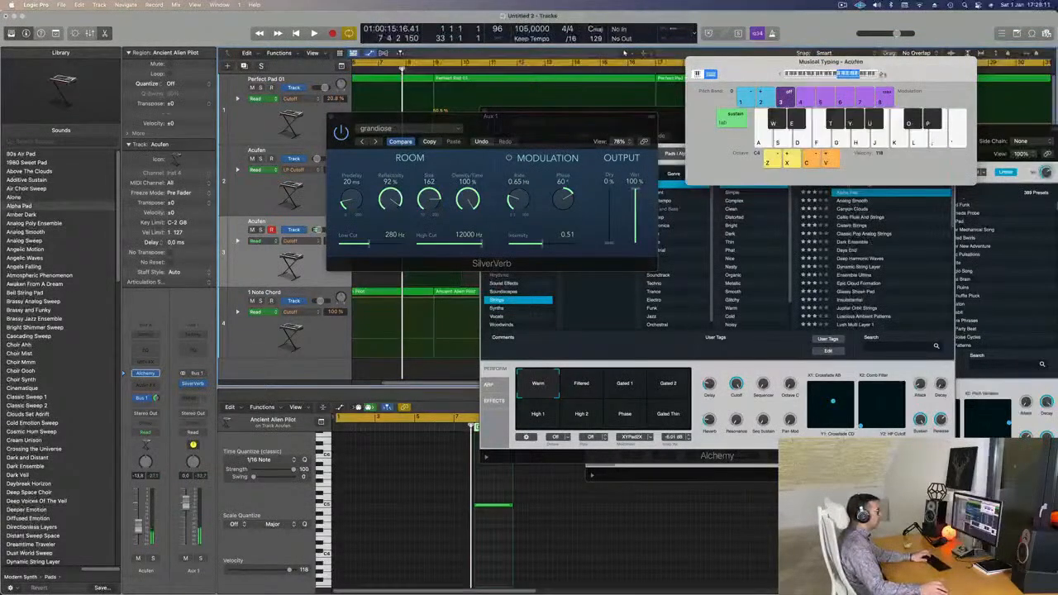
{"action": "left_click_drag", "start_coordinate": [494, 124], "coordinate": [1028, 251]}
{"action": "left_click_drag", "start_coordinate": [645, 121], "coordinate": [491, 138]}
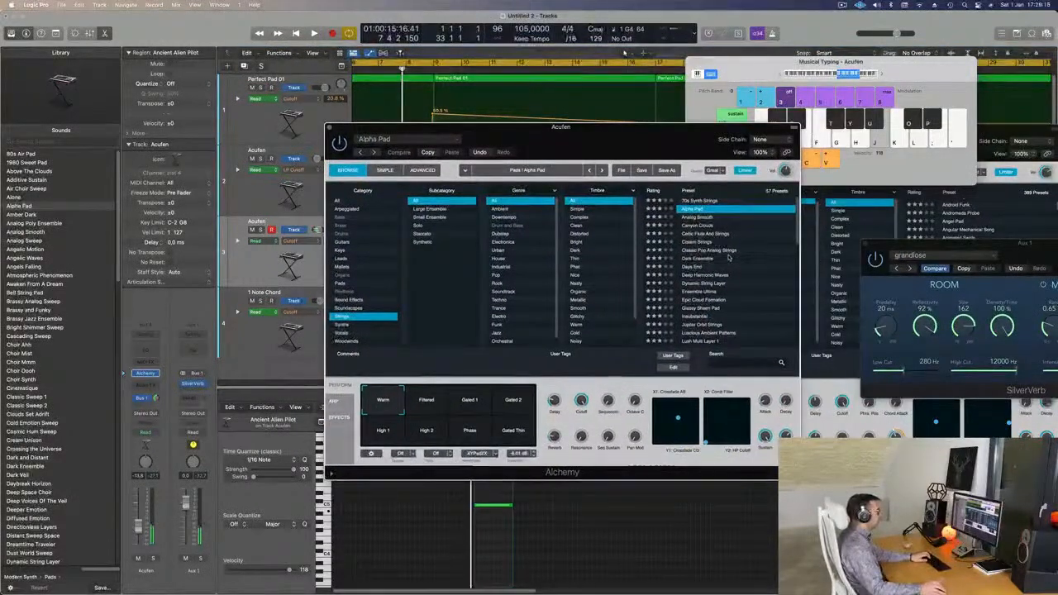
{"action": "scroll", "coordinate": [729, 257], "scroll_direction": "down", "scroll_amount": 2}
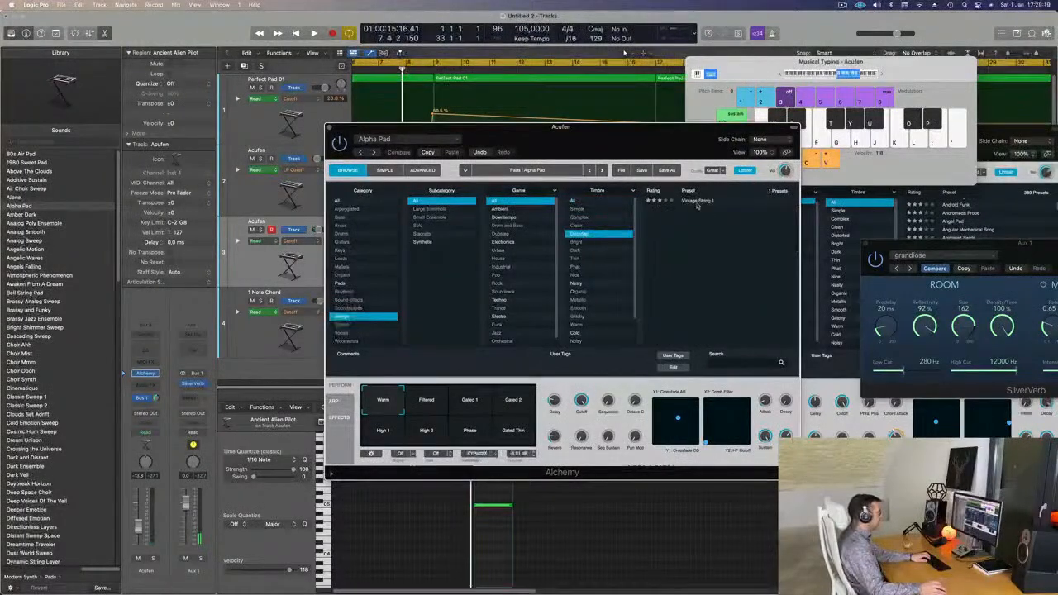
{"action": "left_click_drag", "start_coordinate": [651, 134], "coordinate": [674, 155]}
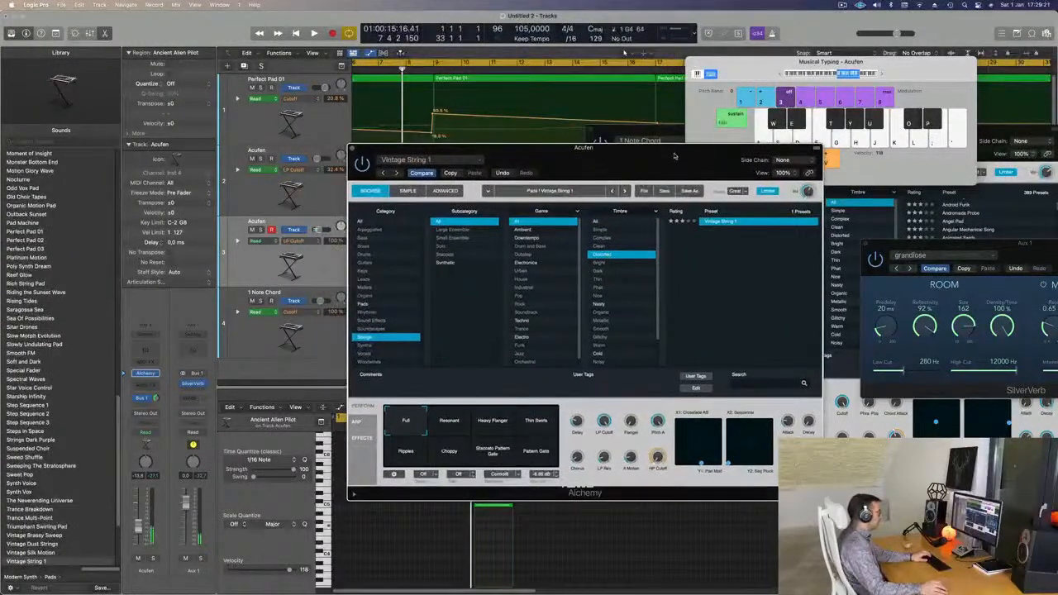
Filter the Strings presets to the Nasty timbre and load Middle Eastern Dreams on the duplicate Acufen track.
{"action": "left_click", "coordinate": [599, 303]}
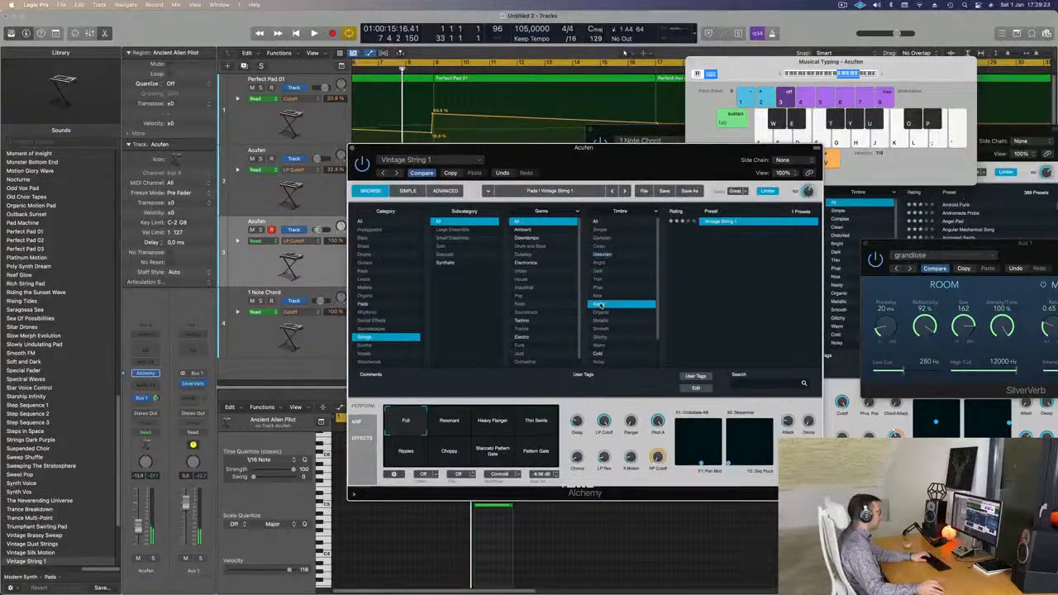
{"action": "left_click", "coordinate": [727, 222]}
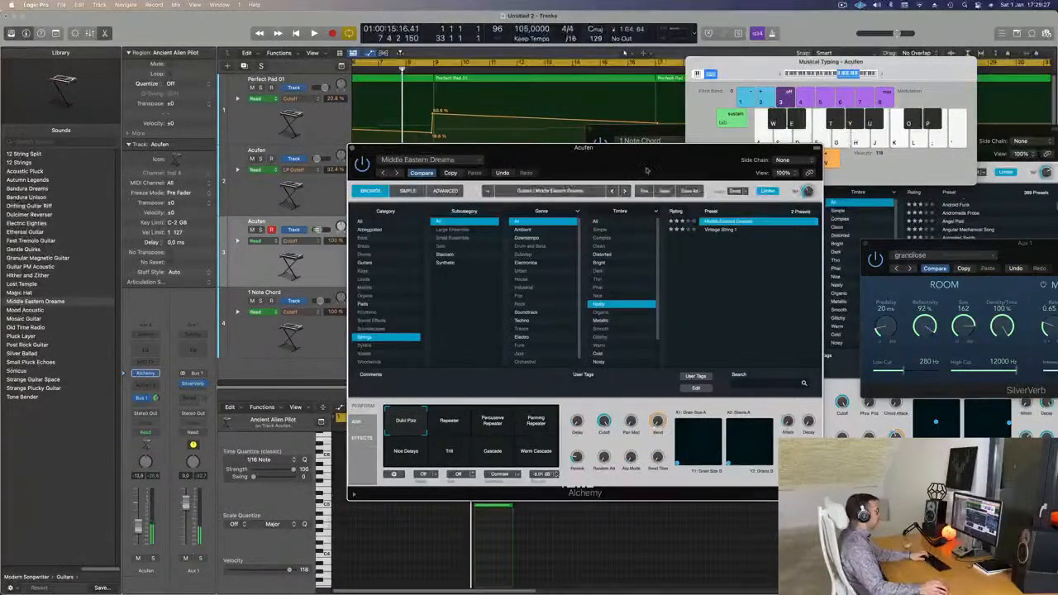
{"action": "left_click_drag", "start_coordinate": [661, 156], "coordinate": [724, 165]}
Play the arrangement from the start and audition Middle Eastern Dreams notes in different octaves over it.
{"action": "key", "text": "space"}
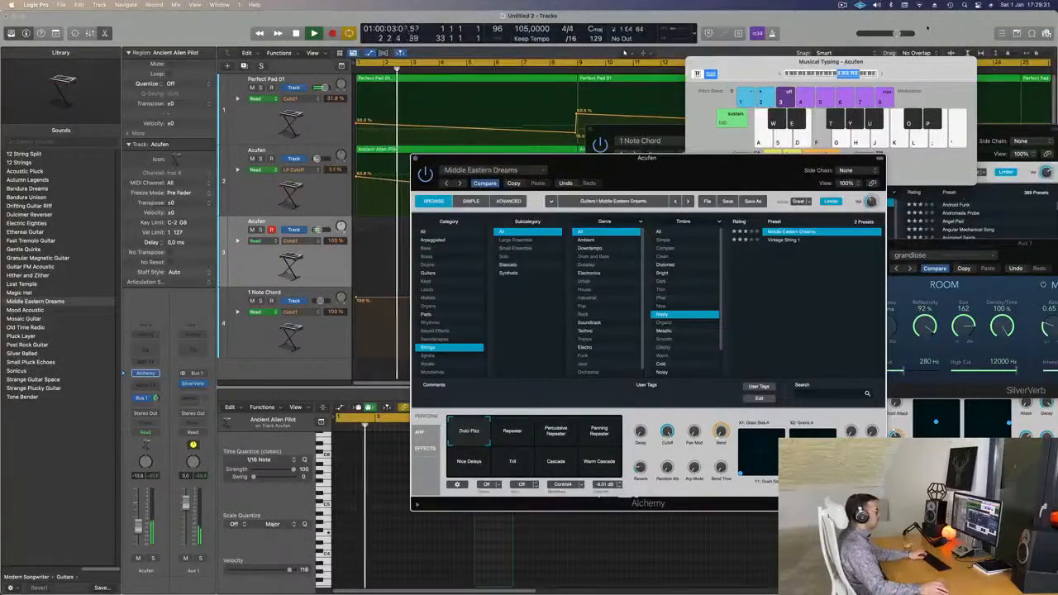
{"action": "left_click", "coordinate": [782, 74]}
{"action": "key", "text": "f"}
{"action": "key", "text": "g"}
{"action": "key", "text": "d"}
{"action": "left_click", "coordinate": [882, 74]}
{"action": "key", "text": "d"}
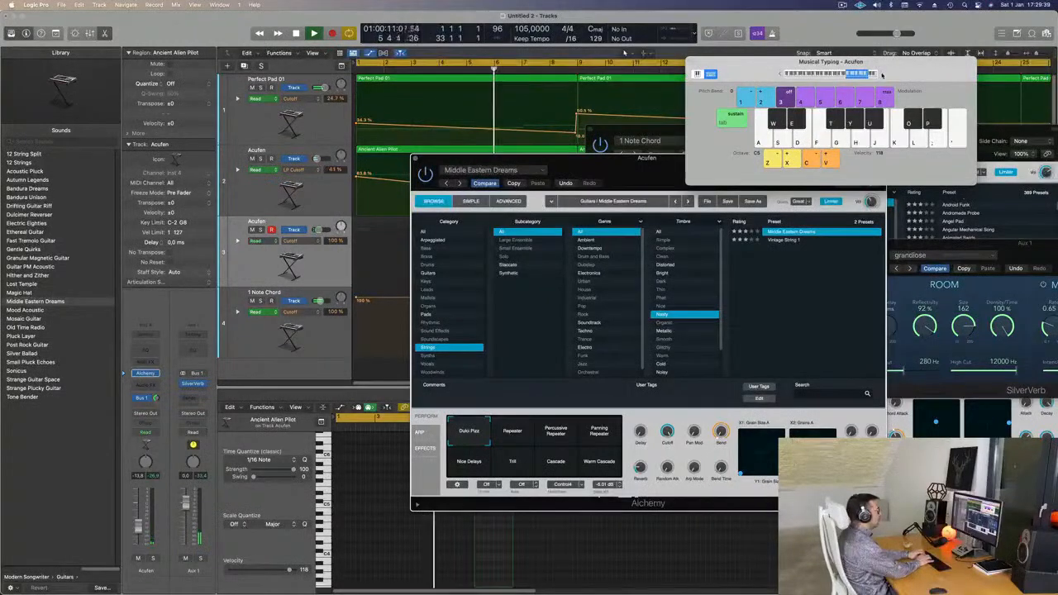
{"action": "key", "text": "s"}
{"action": "key", "text": "a"}
{"action": "key", "text": "s"}
{"action": "key", "text": "d"}
{"action": "key", "text": "a"}
{"action": "left_click_drag", "start_coordinate": [661, 158], "coordinate": [852, 228]}
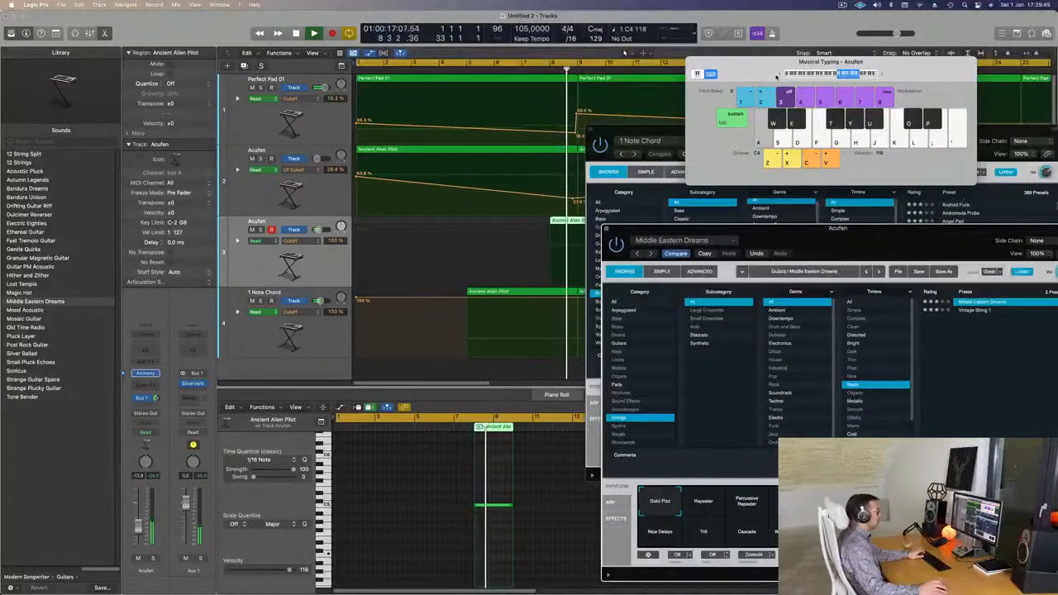
Lower Musical Typing to octave C4, restart playback from the beginning, and try alternating C and D notes over the pads.
{"action": "key", "text": "z"}
{"action": "key", "text": "s"}
{"action": "key", "text": "a"}
{"action": "key", "text": "space"}
{"action": "key", "text": "space"}
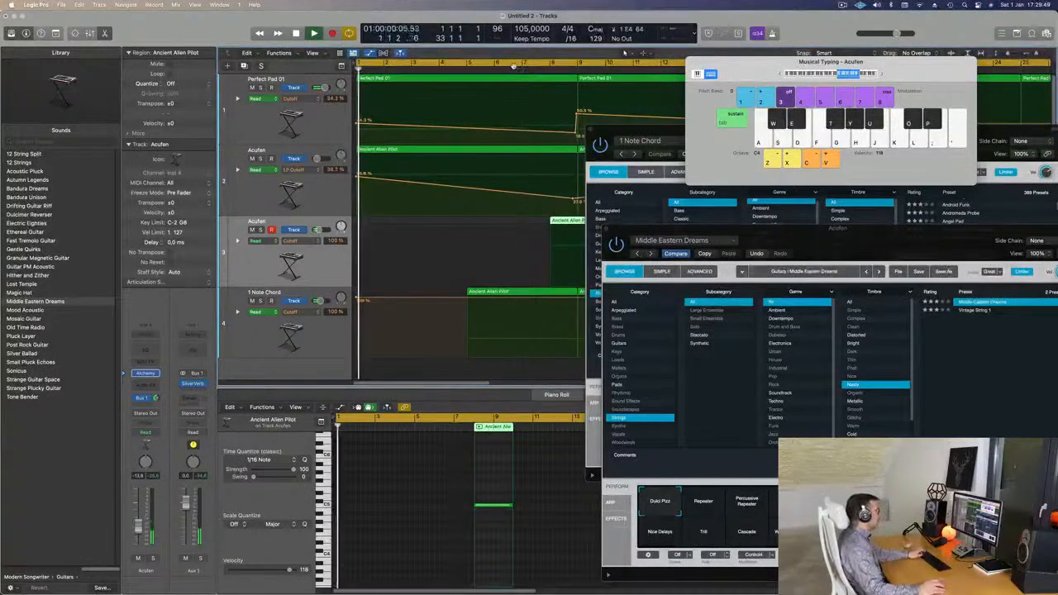
{"action": "key", "text": "a"}
{"action": "key", "text": "s"}
{"action": "key", "text": "a"}
{"action": "key", "text": "s"}
{"action": "key", "text": "a"}
{"action": "key", "text": "s"}
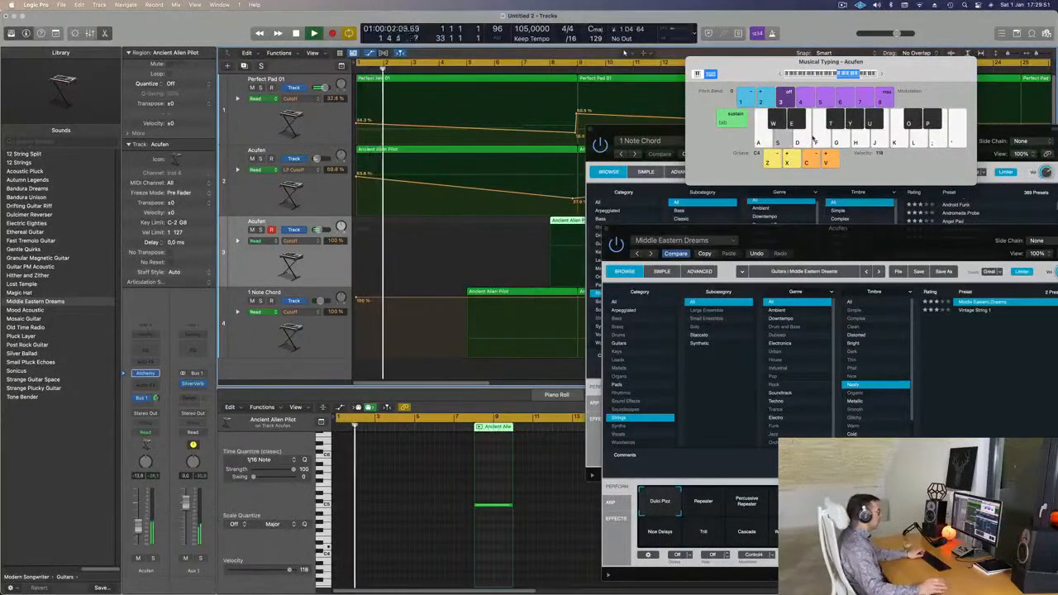
Compare the Repeater and Percussive Repeater snapshots, choose Panning Repeater, and move both Alchemy windows away from the arrangement.
{"action": "left_click_drag", "start_coordinate": [921, 245], "coordinate": [726, 155]}
{"action": "left_click", "coordinate": [509, 418]}
{"action": "left_click", "coordinate": [560, 418]}
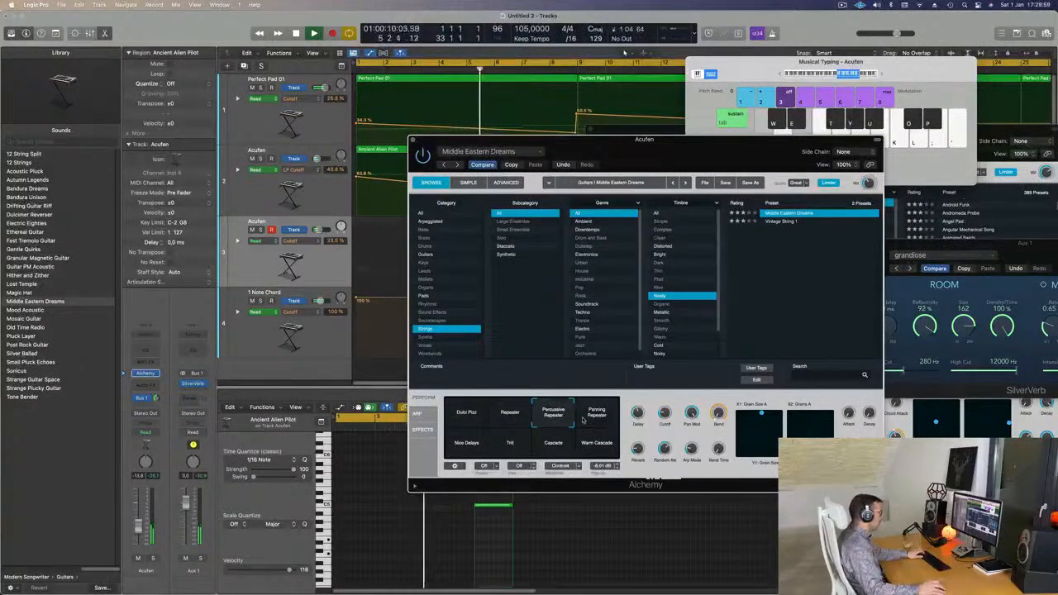
{"action": "left_click", "coordinate": [596, 418]}
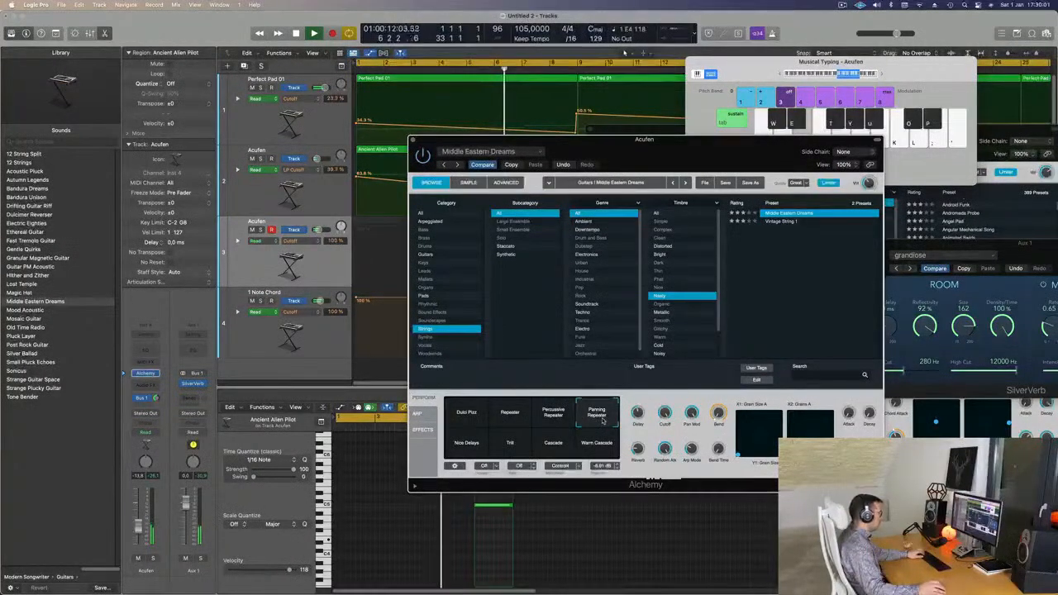
{"action": "left_click_drag", "start_coordinate": [706, 150], "coordinate": [981, 247]}
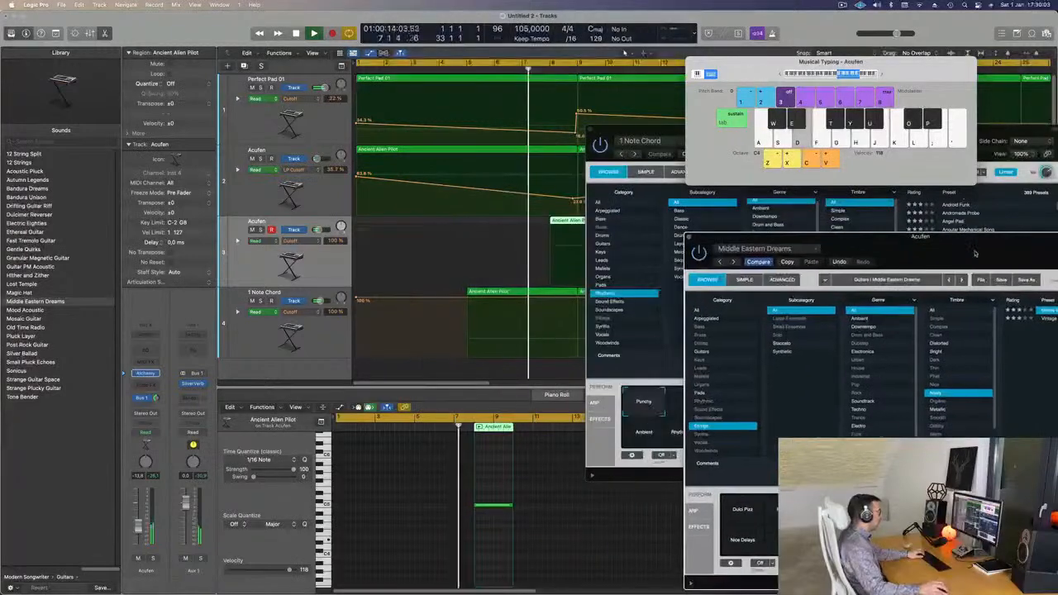
{"action": "left_click_drag", "start_coordinate": [641, 119], "coordinate": [917, 126]}
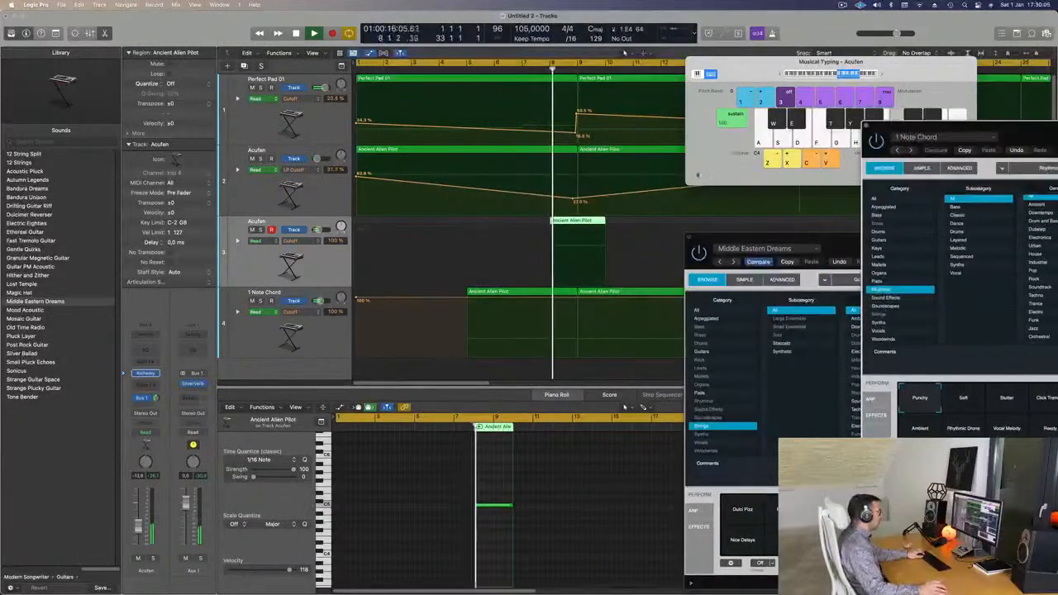
Transpose the note in the bar 8 Acufen region down one octave and start playback from the beginning.
{"action": "left_click", "coordinate": [586, 222]}
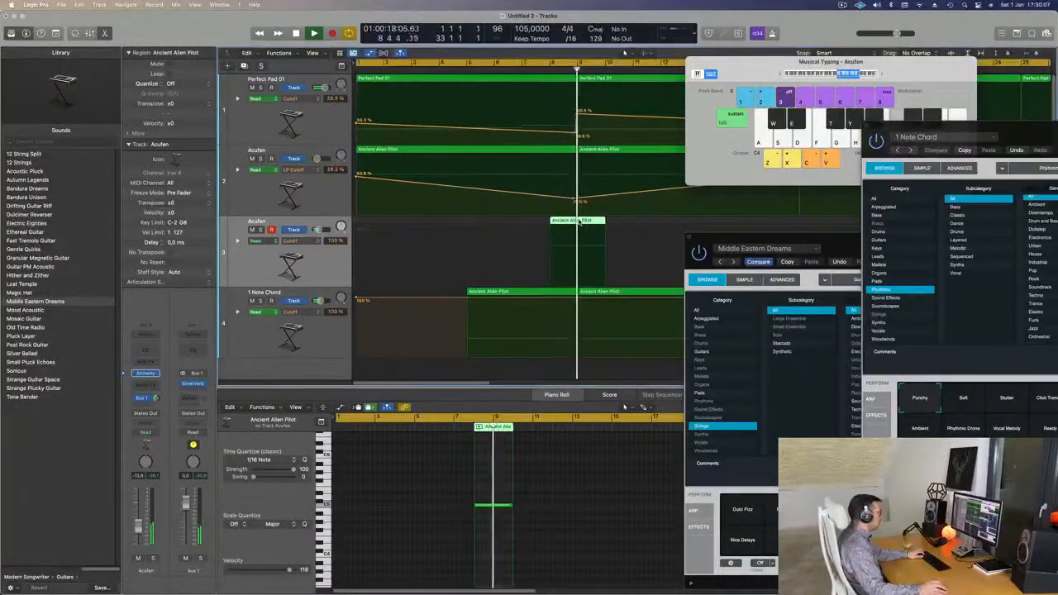
{"action": "key", "text": "e"}
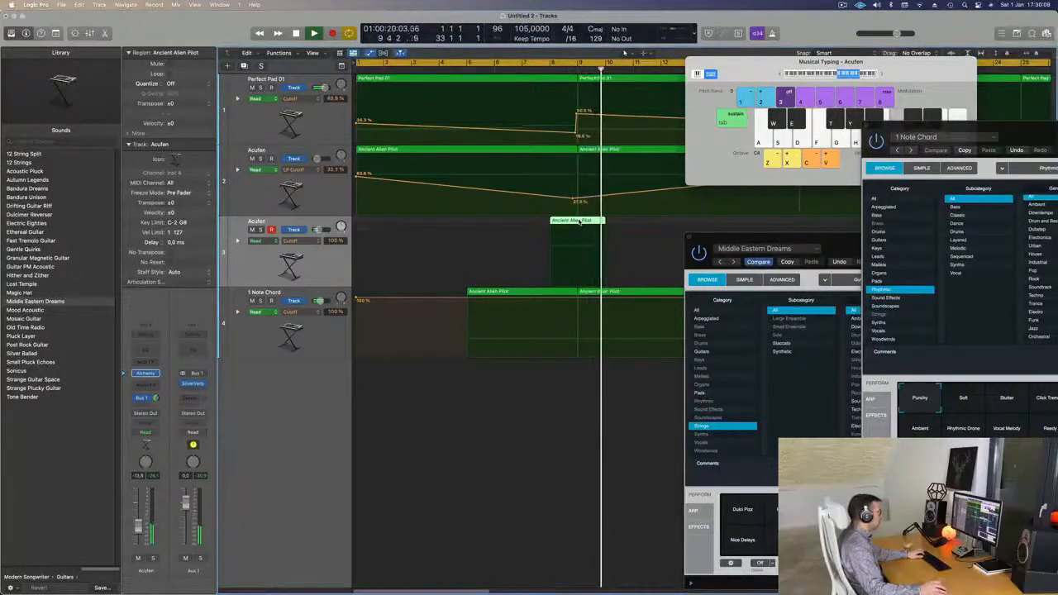
{"action": "key", "text": "e"}
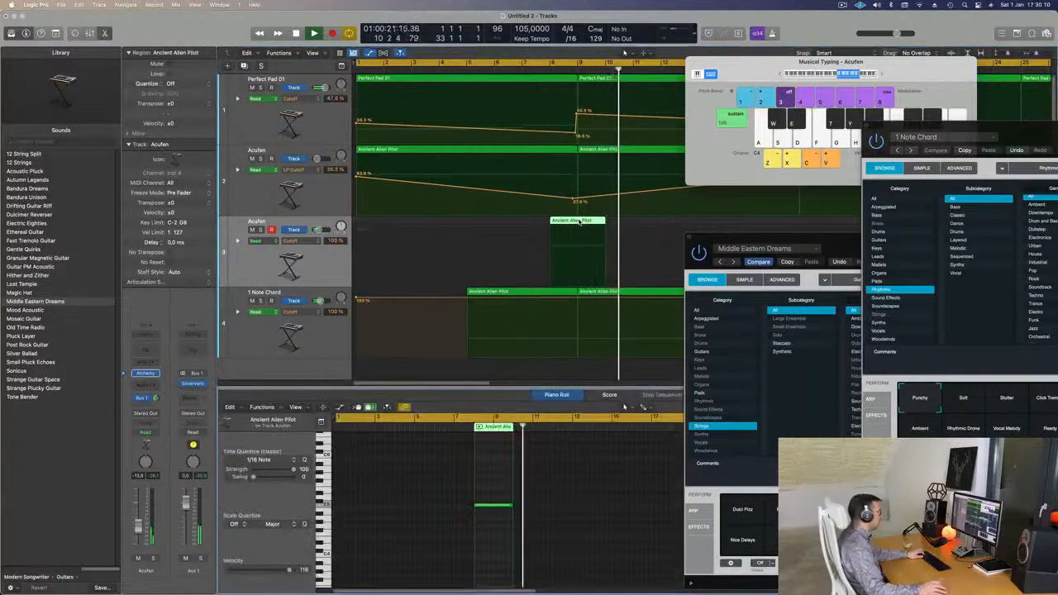
{"action": "left_click", "coordinate": [494, 505]}
{"action": "key", "text": "alt+shift+Down"}
{"action": "key", "text": "alt+shift+Down"}
{"action": "key", "text": "alt+shift+Up"}
{"action": "key", "text": "space"}
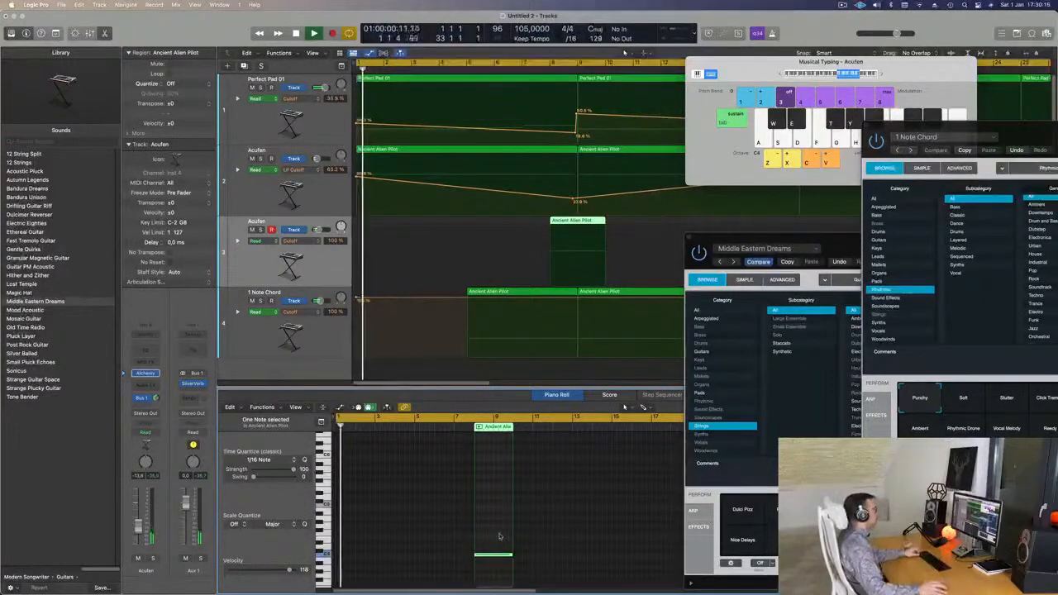
Move the region on the third track (Acufen) one bar earlier to start at bar 7, and close the 1 Note Chord instrument window.
{"action": "left_click_drag", "start_coordinate": [574, 223], "coordinate": [548, 226]}
{"action": "left_click_drag", "start_coordinate": [1020, 135], "coordinate": [781, 80]}
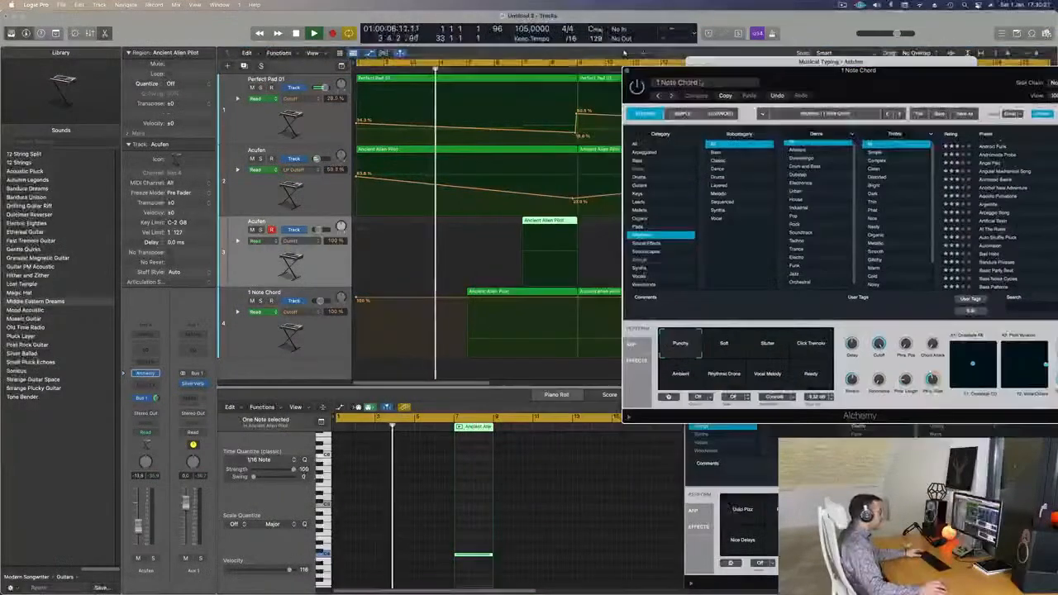
{"action": "left_click", "coordinate": [627, 71]}
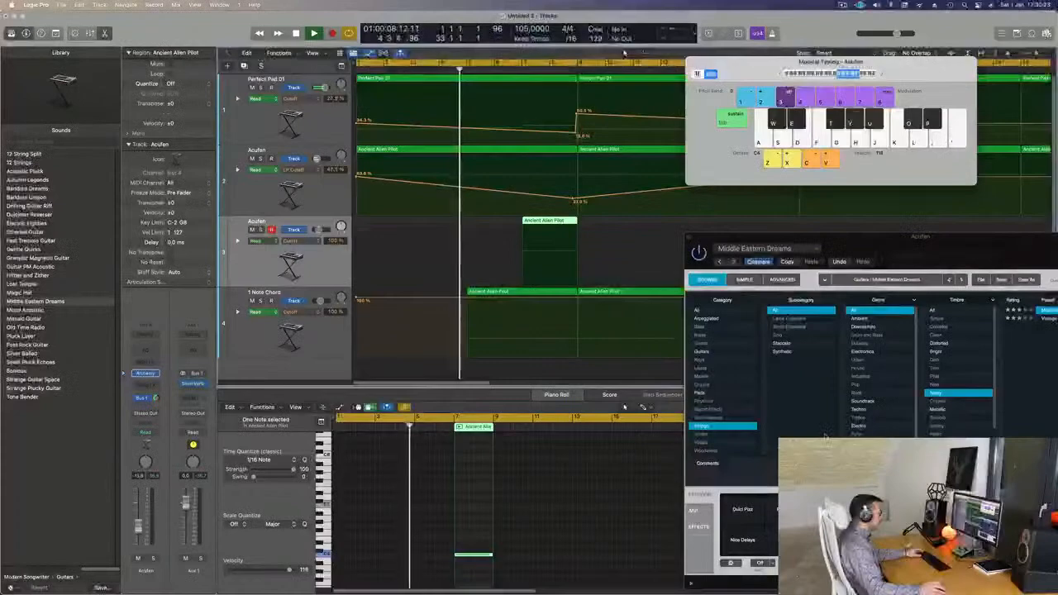
Set the cycle range to start at bar 5 and keep the Middle Eastern Dreams instrument window clear of the regions during playback.
{"action": "left_click_drag", "start_coordinate": [794, 238], "coordinate": [553, 145]}
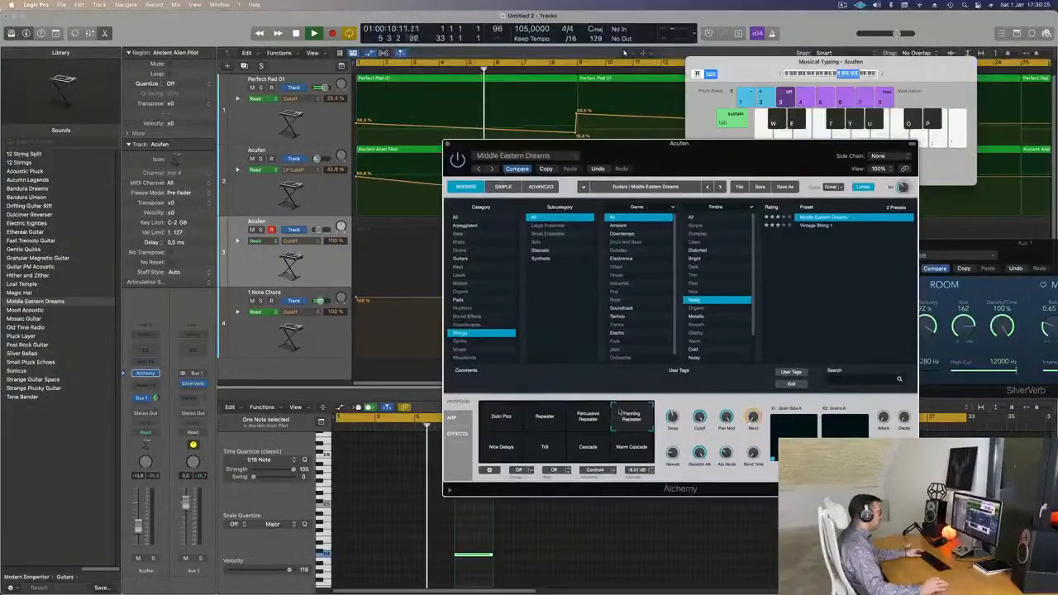
{"action": "left_click_drag", "start_coordinate": [696, 153], "coordinate": [795, 224]}
{"action": "key", "text": "Return"}
{"action": "left_click_drag", "start_coordinate": [902, 239], "coordinate": [779, 196]}
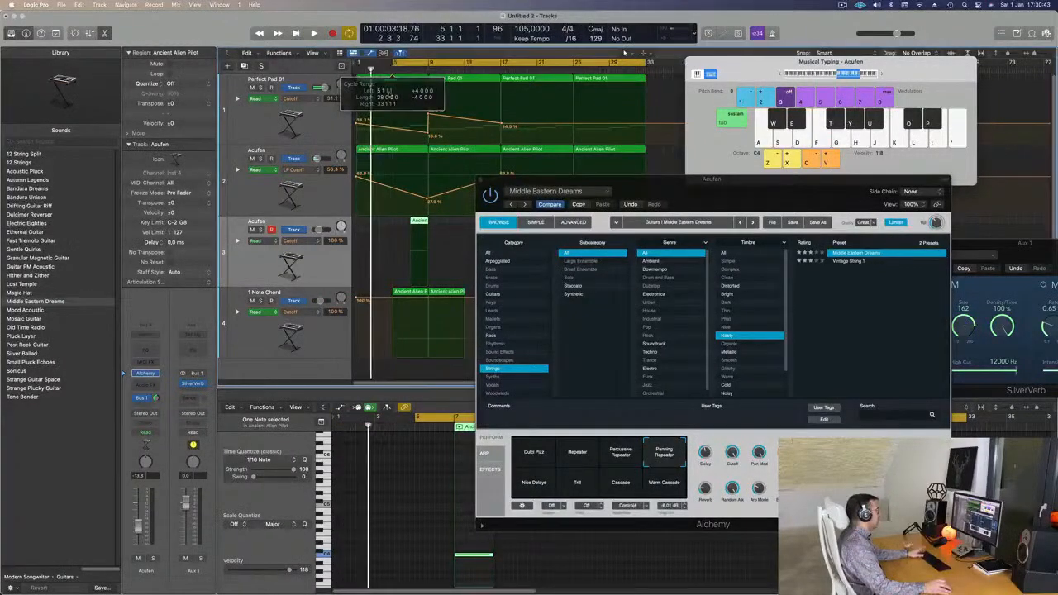
{"action": "mouse_move", "coordinate": [622, 193]}
{"action": "left_mouse_down"}
{"action": "mouse_move", "coordinate": [547, 195]}
{"action": "mouse_move", "coordinate": [636, 192]}
{"action": "left_mouse_up"}
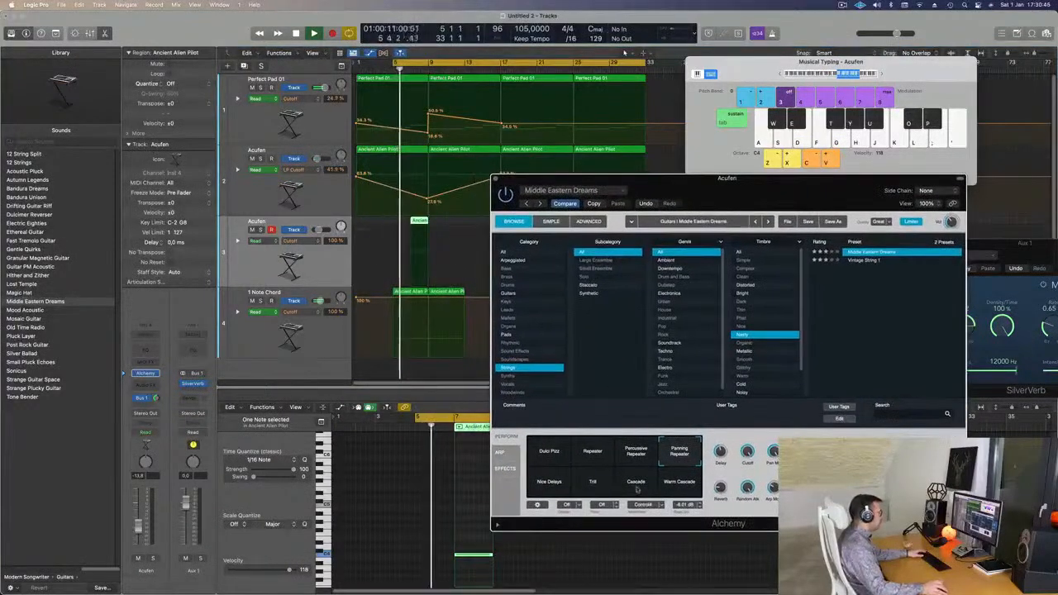
Audition the Warm Cascade, Cascade and Trill performance variations of the Middle Eastern Dreams sound during playback.
{"action": "left_click", "coordinate": [679, 483]}
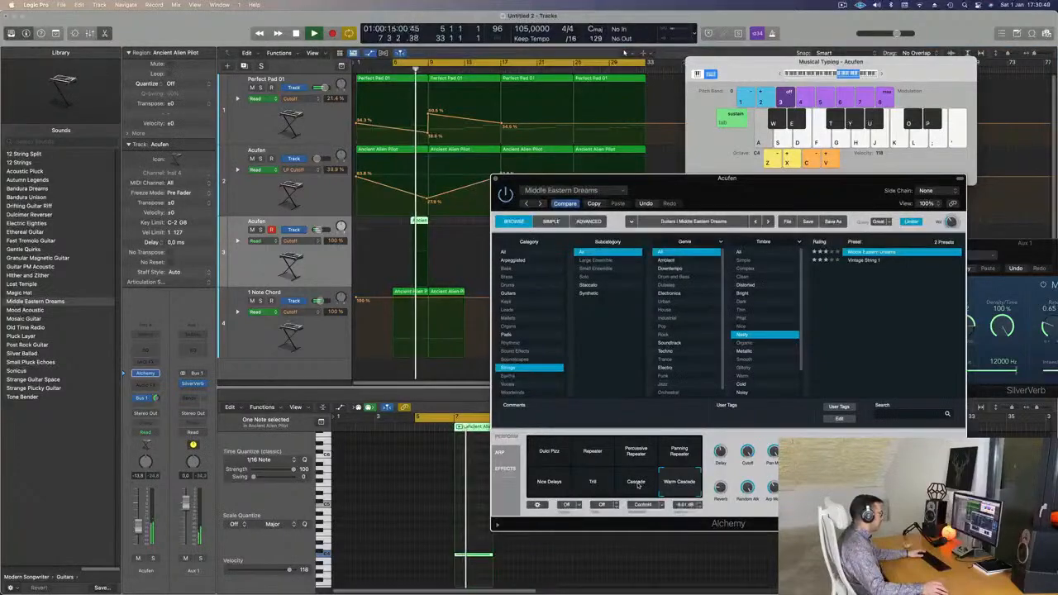
{"action": "left_click", "coordinate": [637, 485]}
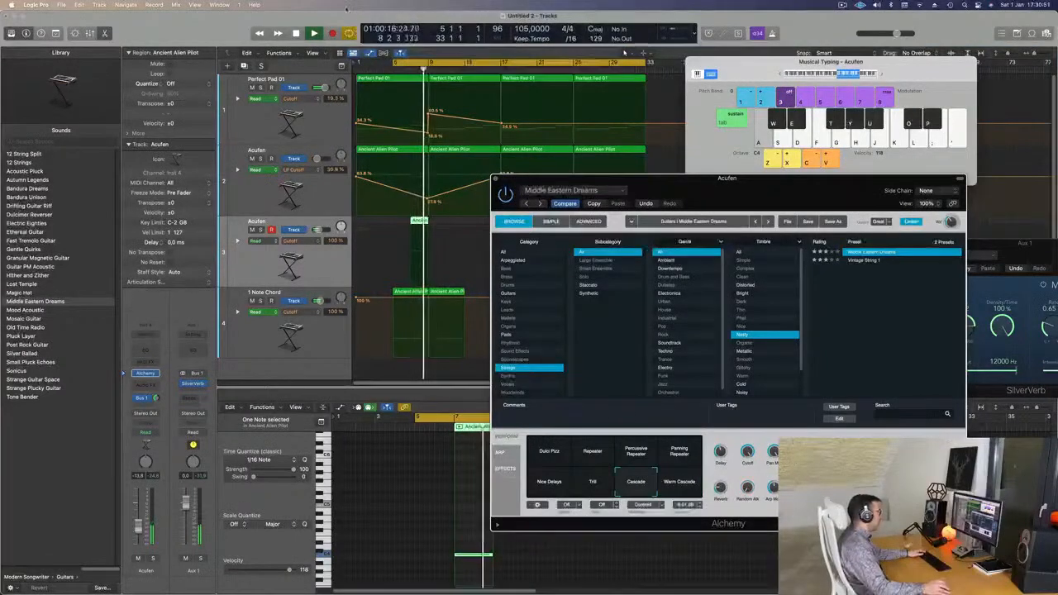
{"action": "key", "text": "space"}
{"action": "key", "text": "space"}
{"action": "left_click", "coordinate": [410, 70]}
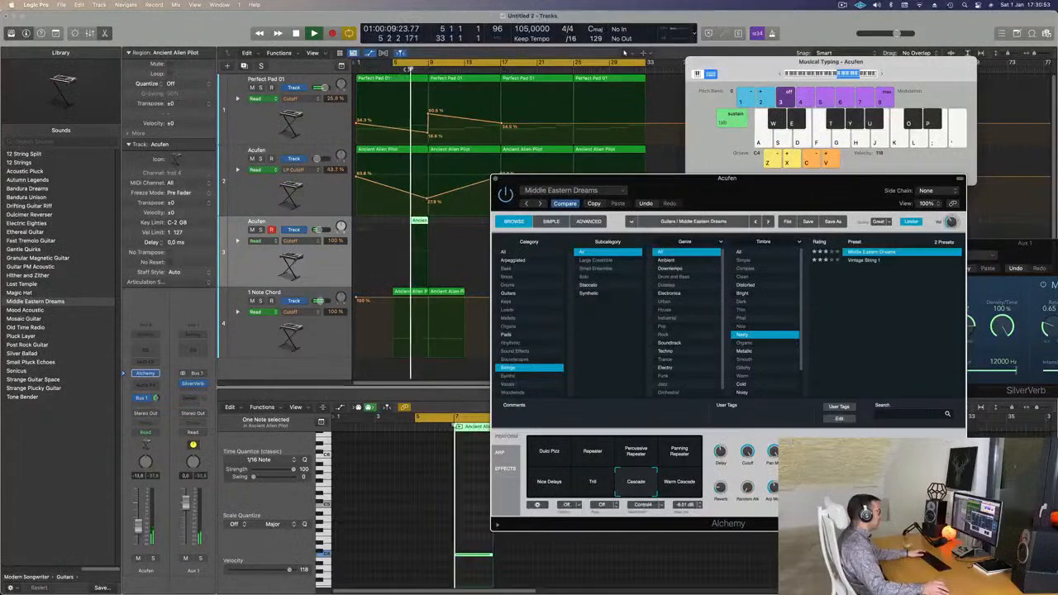
{"action": "left_click", "coordinate": [594, 484]}
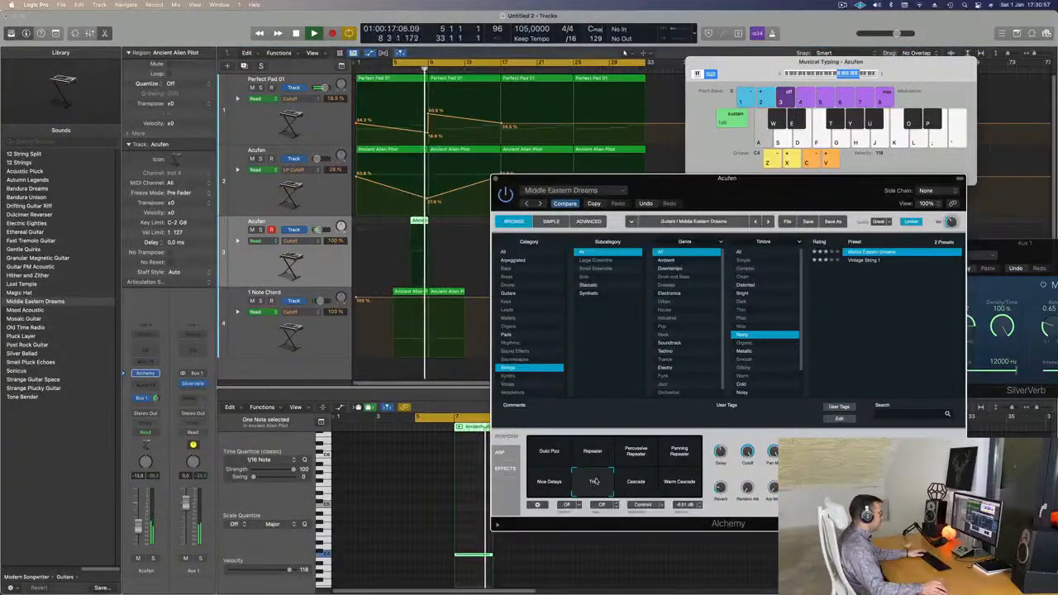
{"action": "left_click", "coordinate": [625, 53]}
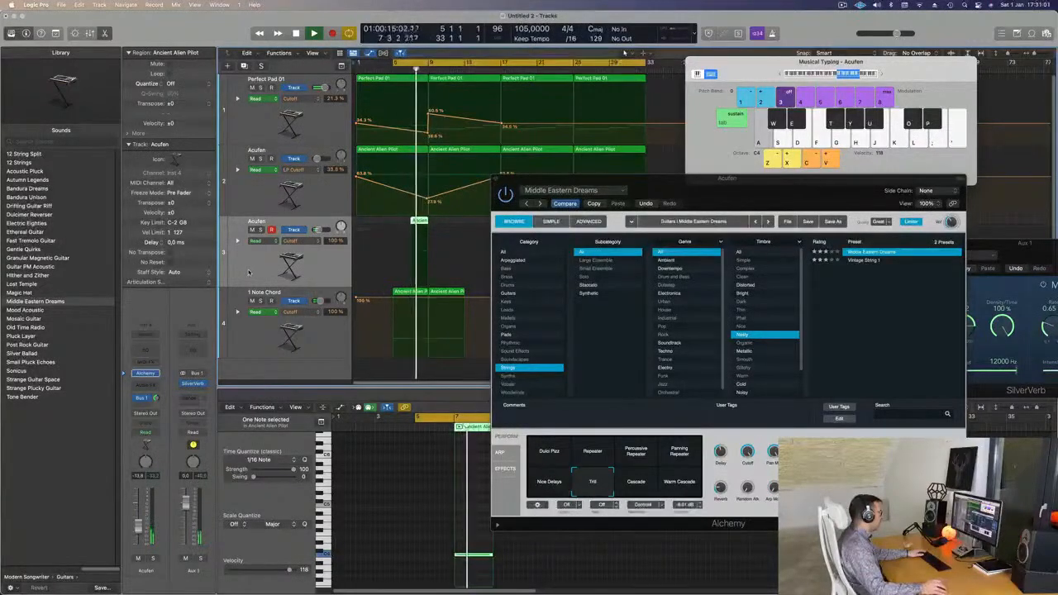
Compare the third track's Acufen part soloed and in the full mix, replaying the cycle with solo switched off at the end.
{"action": "left_click", "coordinate": [261, 230]}
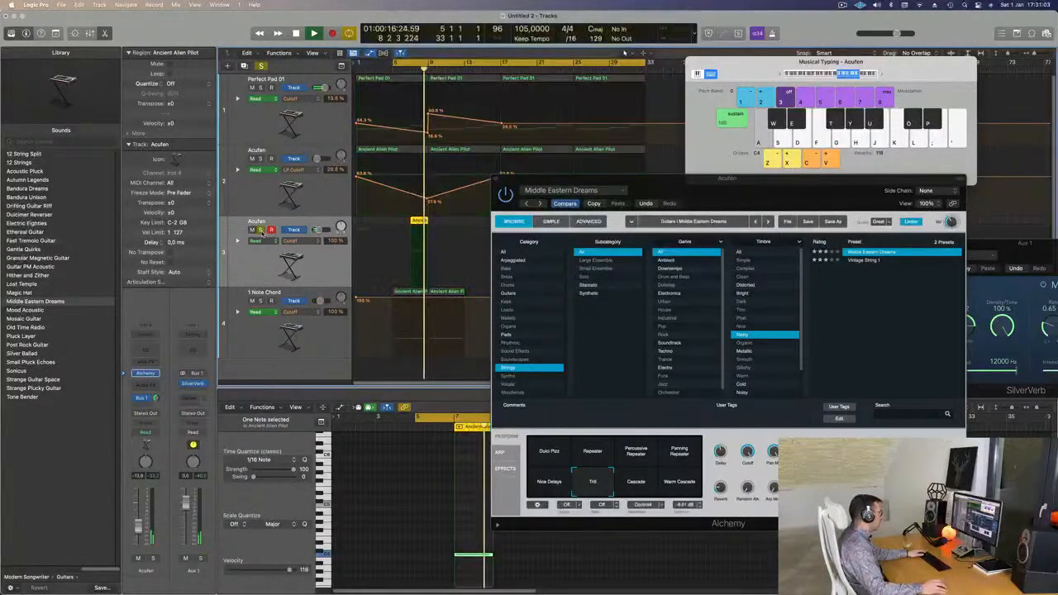
{"action": "left_click", "coordinate": [261, 65]}
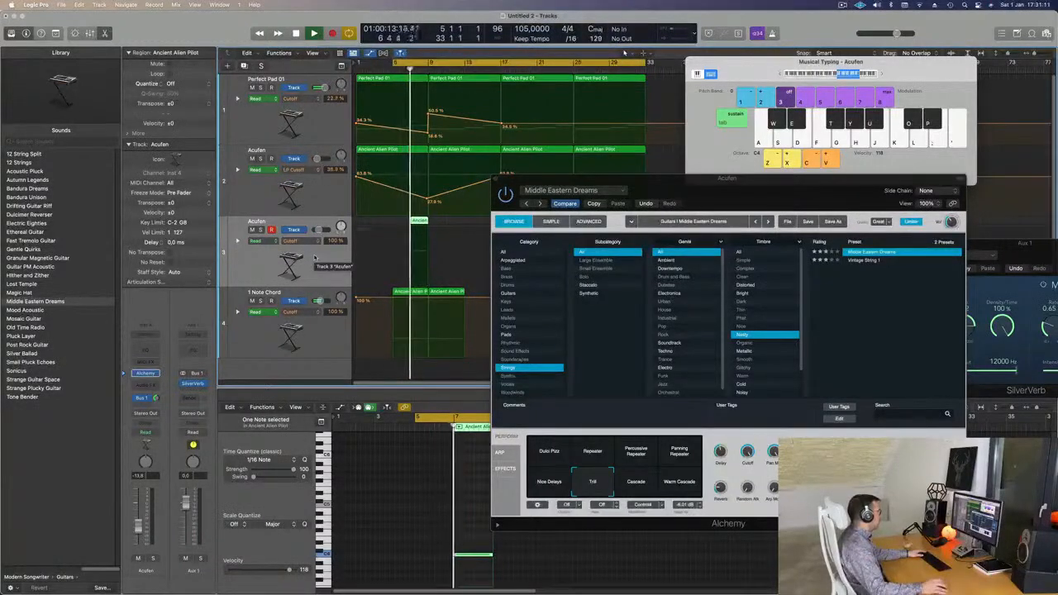
{"action": "left_click", "coordinate": [261, 230]}
{"action": "key", "text": "space"}
{"action": "left_click", "coordinate": [261, 231]}
{"action": "key", "text": "space"}
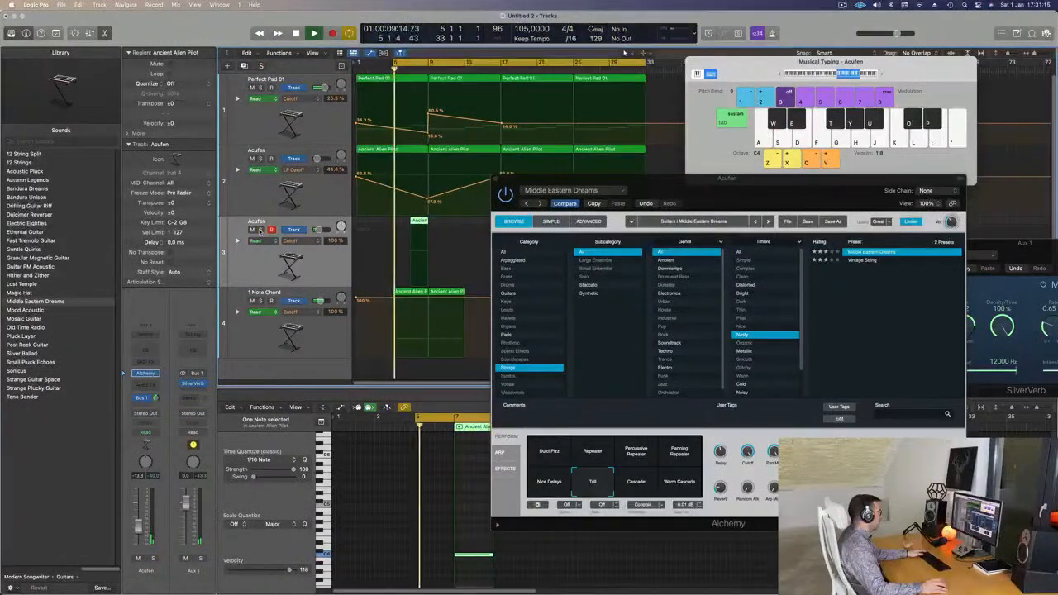
{"action": "left_click", "coordinate": [261, 231]}
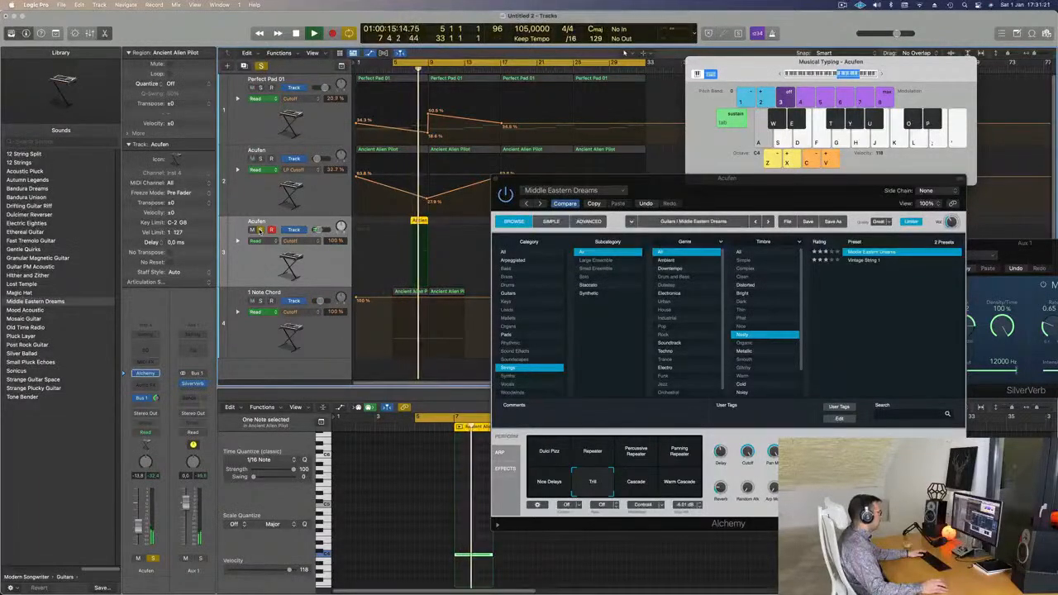
{"action": "left_click", "coordinate": [260, 231]}
{"action": "key", "text": "space"}
{"action": "key", "text": "space"}
Audition the Nice Delays variation and switch the Middle Eastern Dreams sound to Percussive Repeater.
{"action": "left_click", "coordinate": [545, 492]}
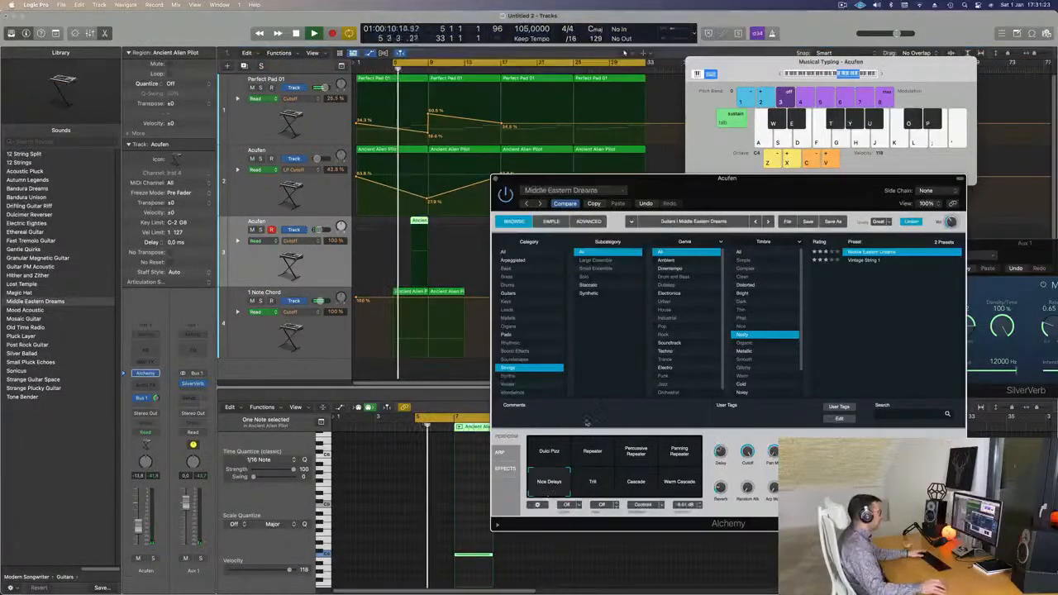
{"action": "left_click_drag", "start_coordinate": [752, 196], "coordinate": [761, 133]}
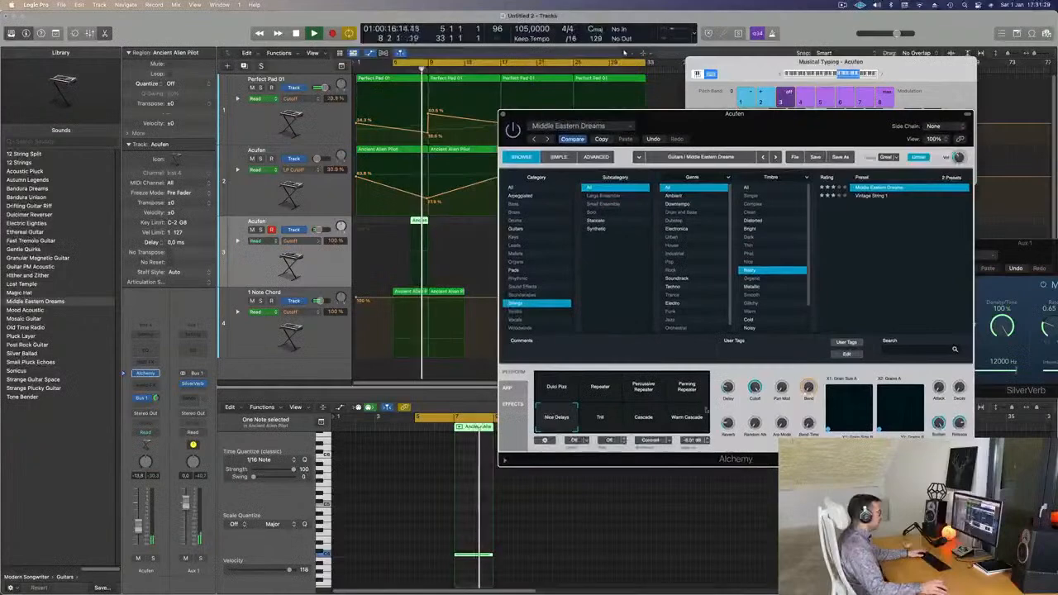
{"action": "left_click", "coordinate": [646, 389]}
{"action": "key", "text": "space"}
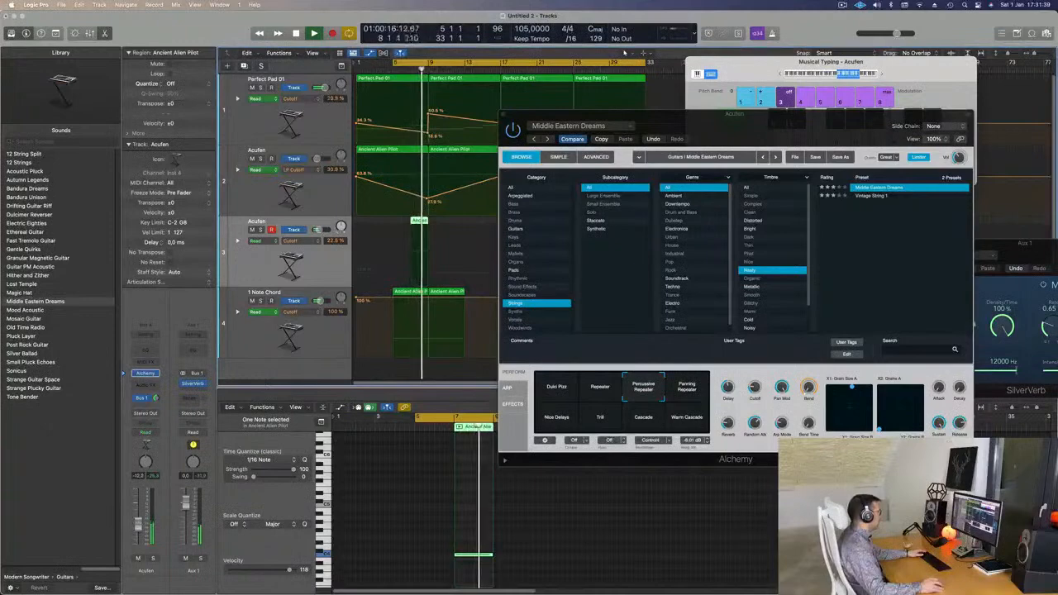
Shorten the note in the third track's region to one bar, ending at bar 8, and close the instrument window.
{"action": "left_click_drag", "start_coordinate": [493, 556], "coordinate": [473, 556]}
{"action": "key", "text": "space"}
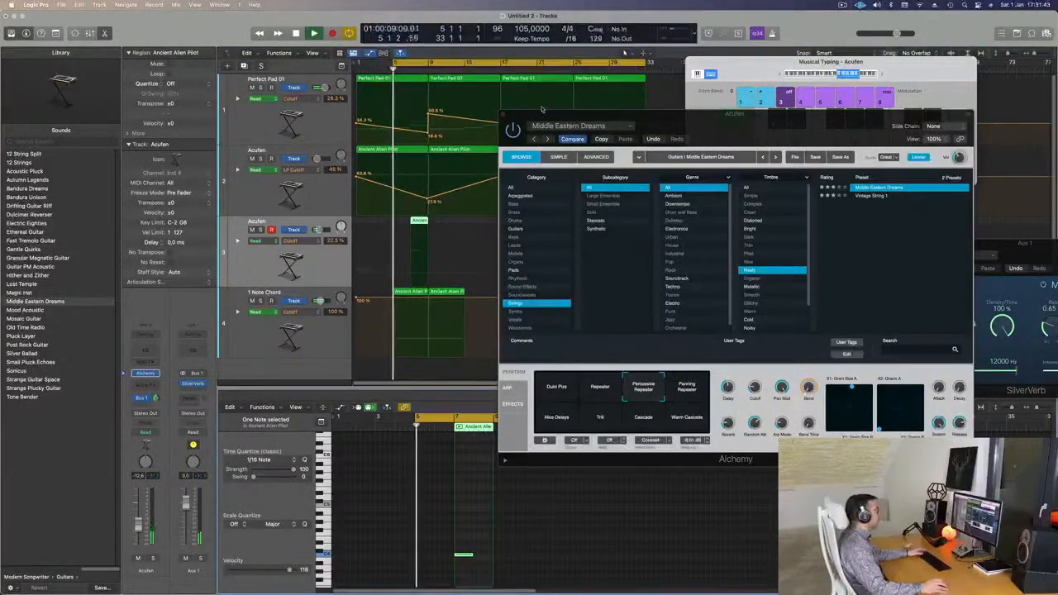
{"action": "left_click", "coordinate": [503, 115]}
Extend the cycle range back to bar 1 and play the arrangement from there.
{"action": "scroll", "coordinate": [490, 157], "scroll_direction": "down", "scroll_amount": 5}
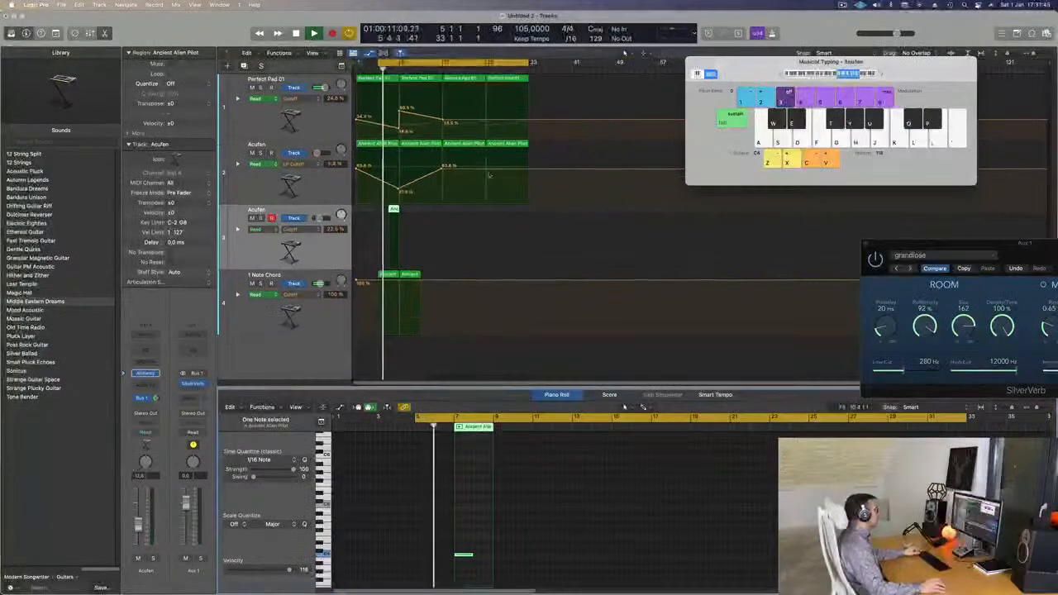
{"action": "scroll", "coordinate": [471, 209], "scroll_direction": "down", "scroll_amount": 2}
{"action": "scroll", "coordinate": [475, 209], "scroll_direction": "right", "scroll_amount": 3}
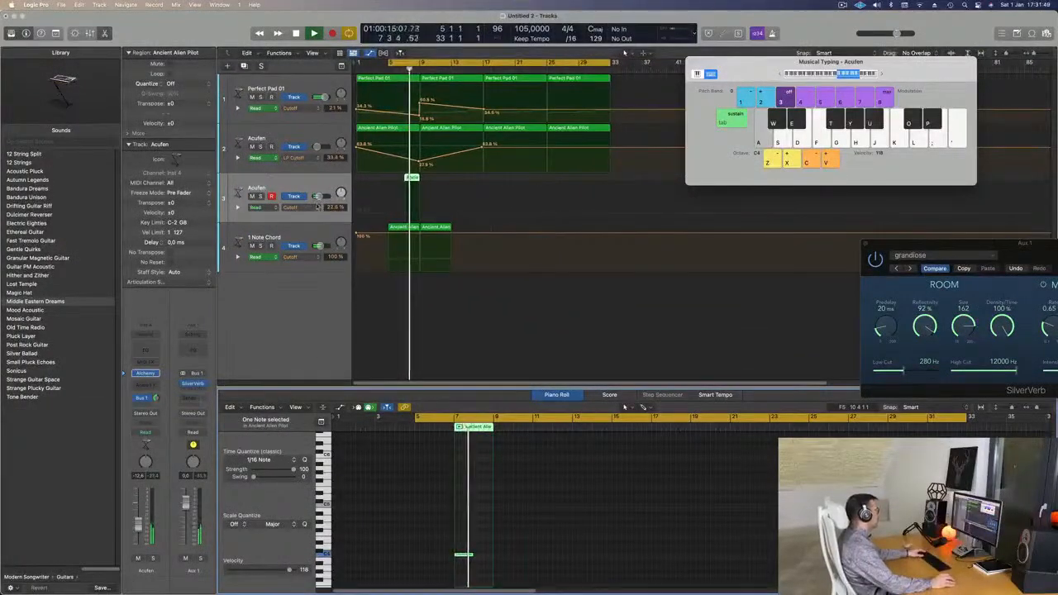
{"action": "key", "text": "space"}
{"action": "left_click_drag", "start_coordinate": [389, 63], "coordinate": [358, 63]}
{"action": "key", "text": "space"}
{"action": "scroll", "coordinate": [371, 124], "scroll_direction": "left", "scroll_amount": 2}
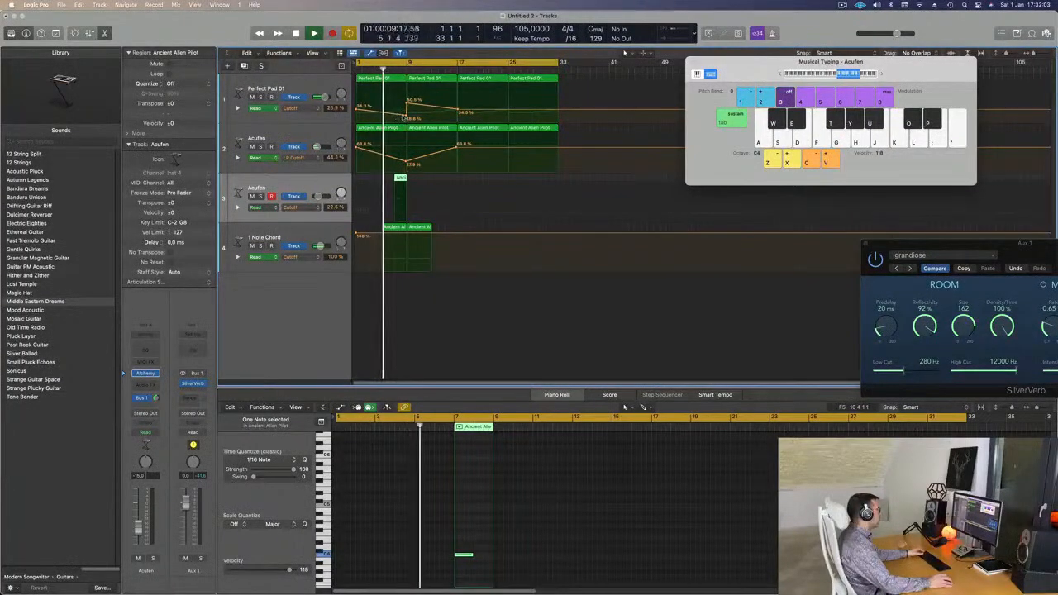
Reshape the Perfect Pad 01 cutoff automation with its dip at about bar 5 and a higher peak at bar 9.
{"action": "left_click_drag", "start_coordinate": [406, 116], "coordinate": [406, 118]}
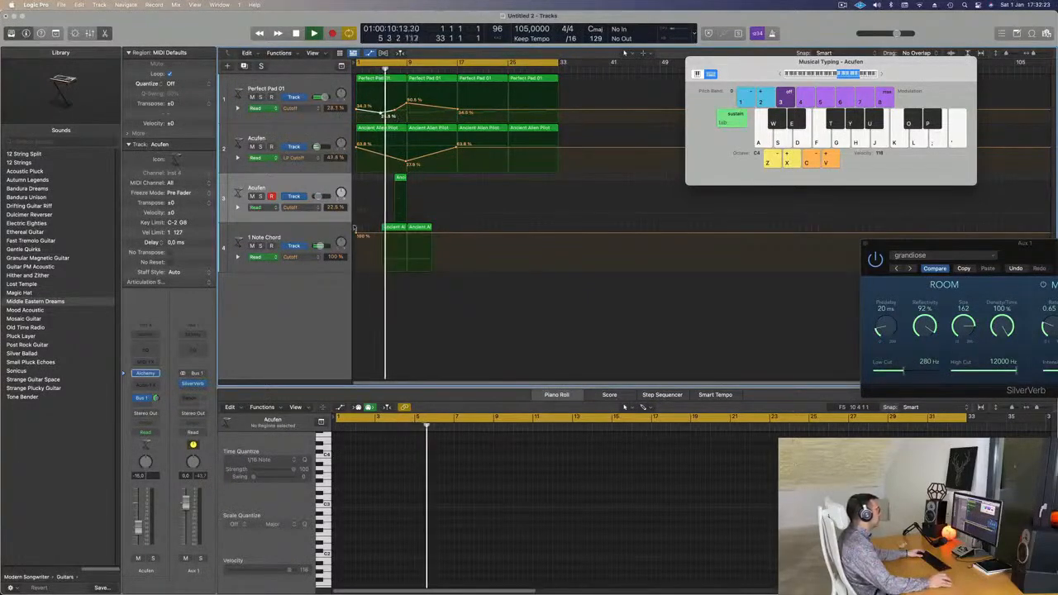
{"action": "left_click", "coordinate": [305, 233]}
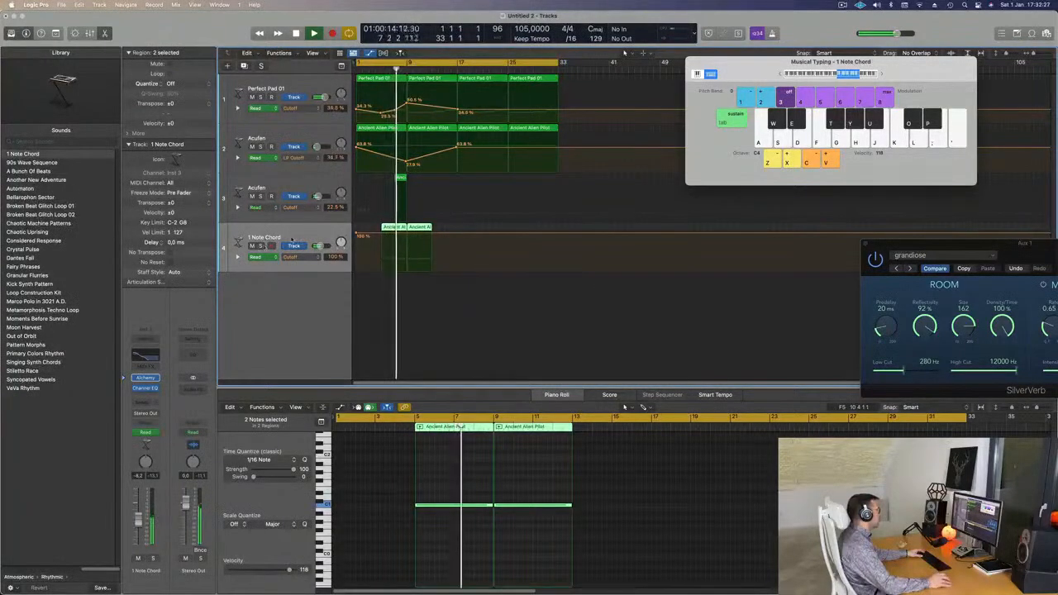
{"action": "key", "text": "super+Right"}
{"action": "key", "text": "super+Right"}
{"action": "key", "text": "super+Right"}
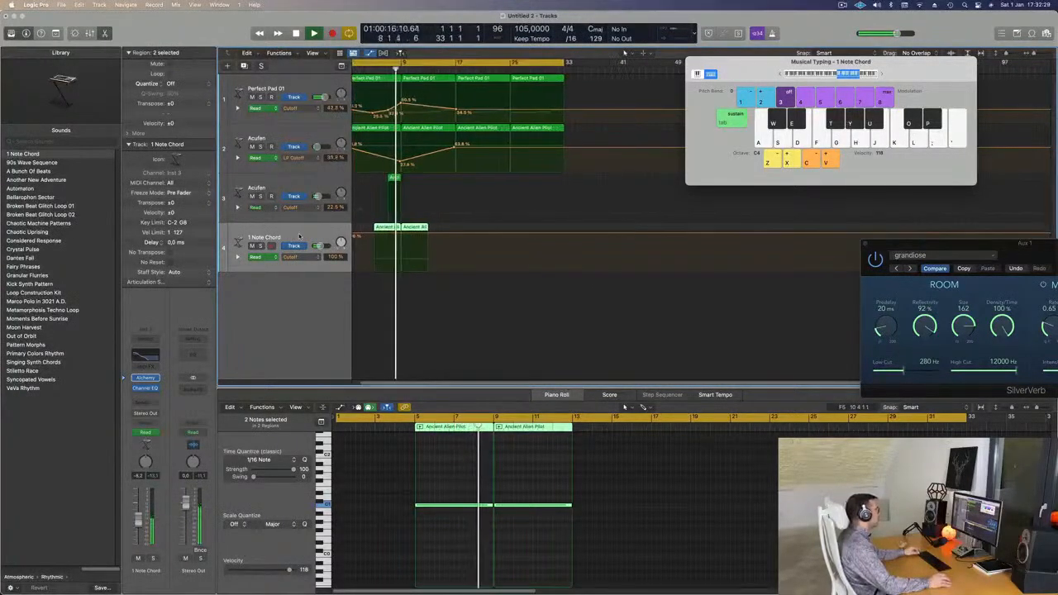
{"action": "key", "text": "super+Left"}
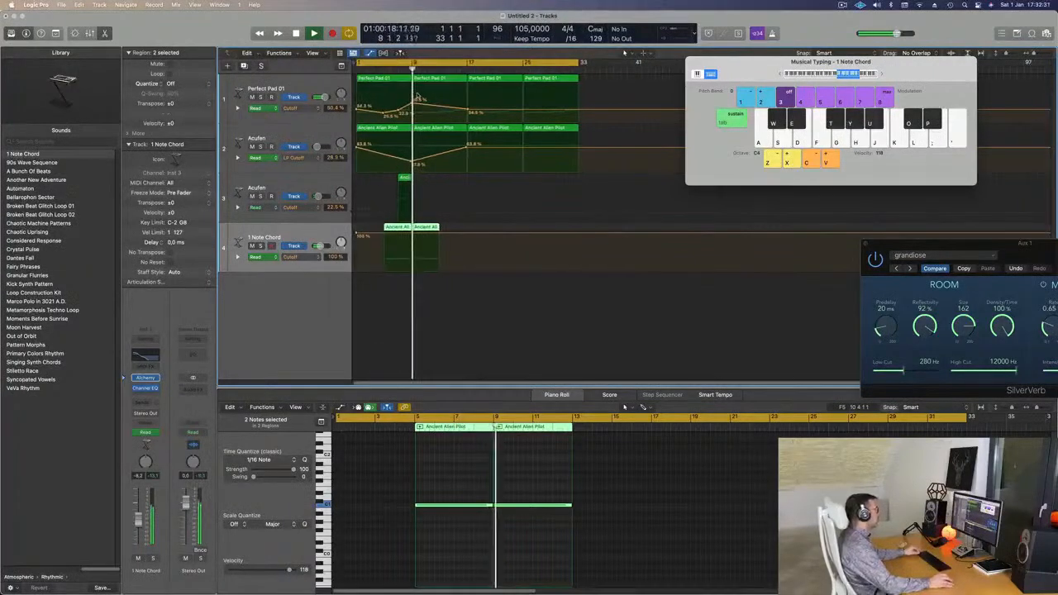
{"action": "scroll", "coordinate": [417, 97], "scroll_direction": "down", "scroll_amount": 1}
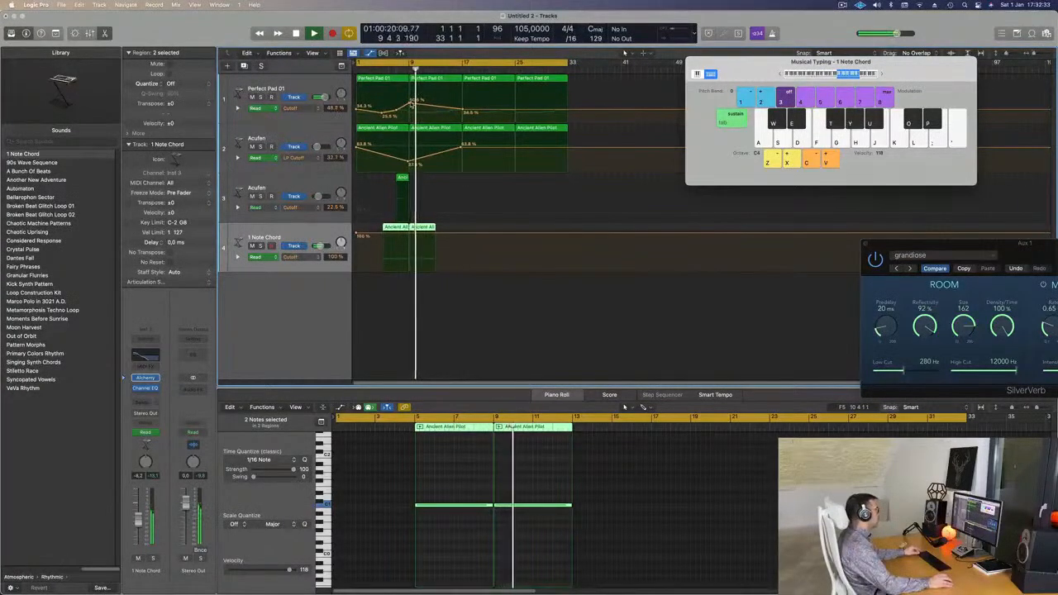
{"action": "left_click", "coordinate": [412, 105]}
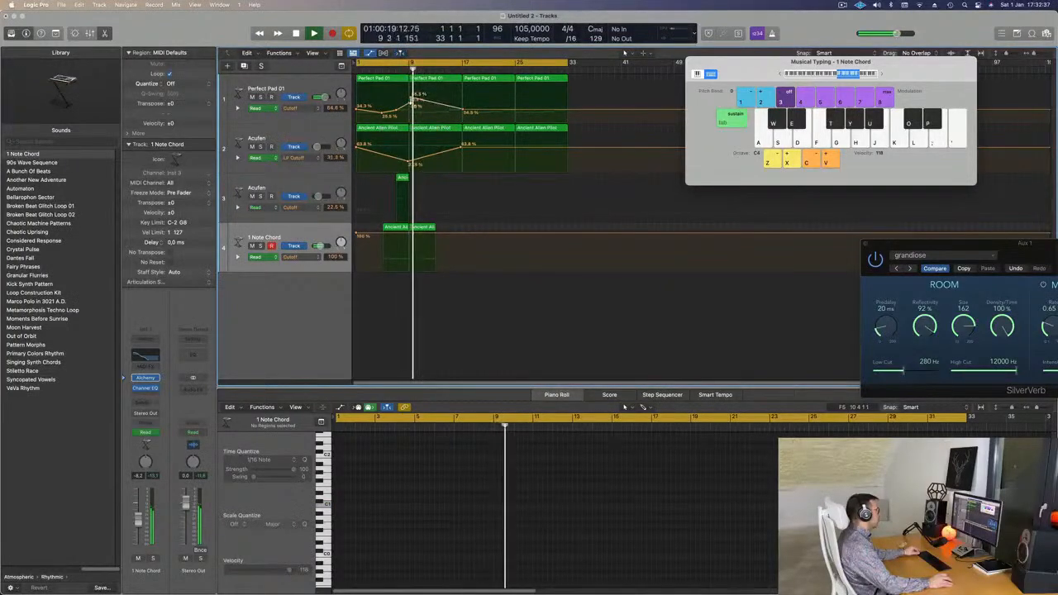
{"action": "left_click", "coordinate": [402, 72]}
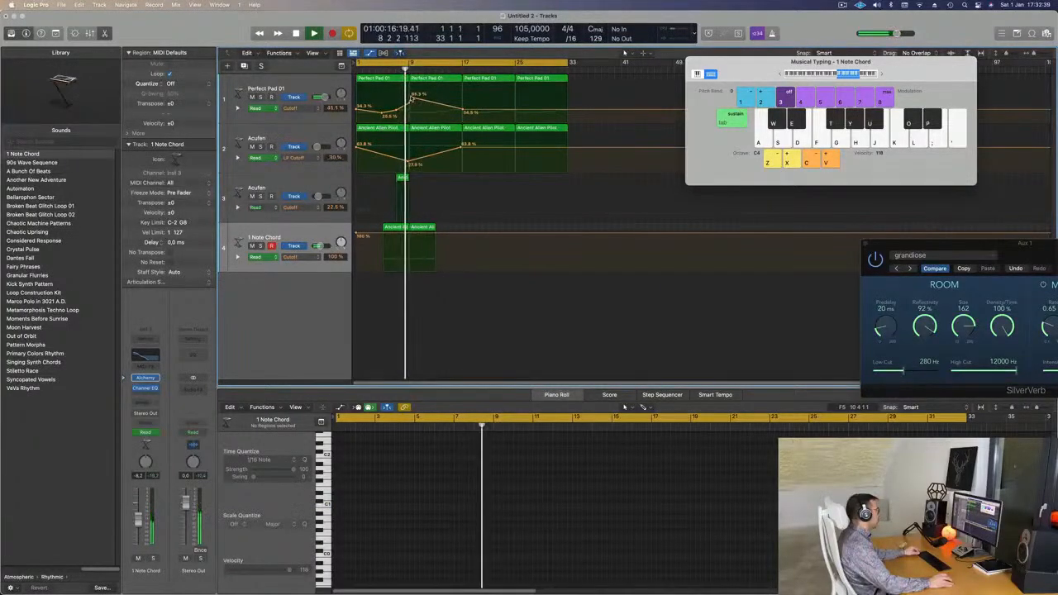
Duplicate the Perfect Pad 01 track and copy its bar 9 region down to the new track.
{"action": "scroll", "coordinate": [376, 102], "scroll_direction": "down", "scroll_amount": 1}
{"action": "left_click", "coordinate": [255, 86]}
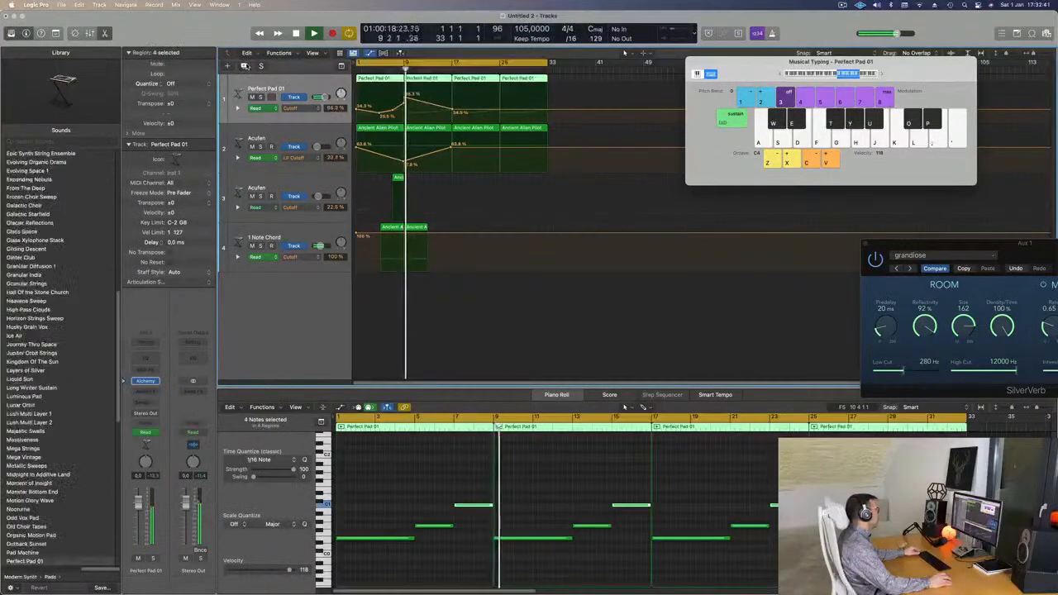
{"action": "key", "text": "super+d"}
{"action": "key", "text": "space"}
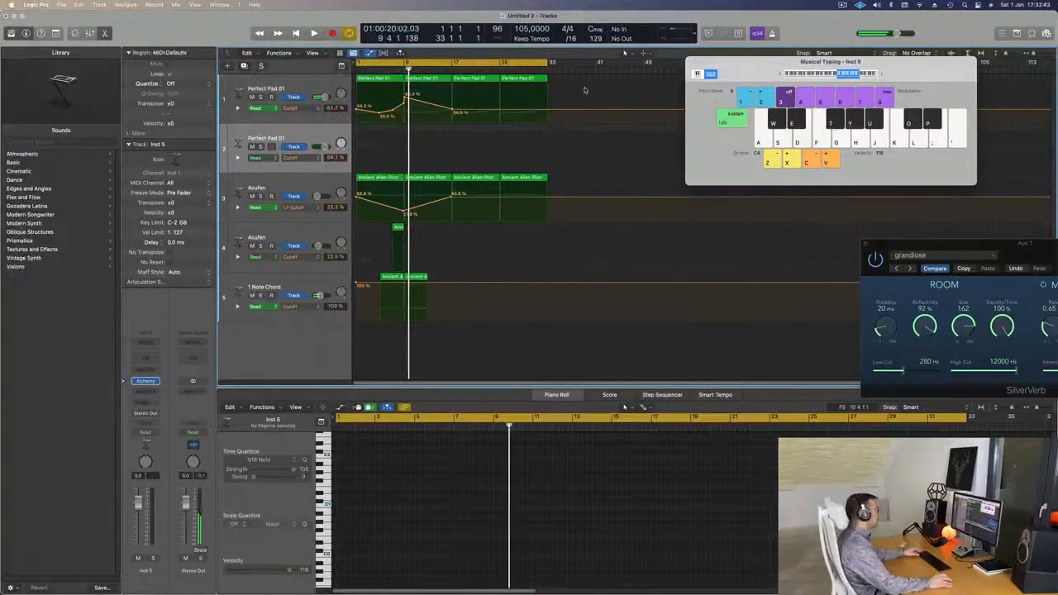
{"action": "left_click", "coordinate": [435, 79]}
{"action": "left_click_drag", "start_coordinate": [432, 107], "coordinate": [438, 149]}
Transpose all three notes of the copied Perfect Pad 01 region up by octaves and play from the beginning.
{"action": "left_click_drag", "start_coordinate": [541, 492], "coordinate": [664, 568]}
{"action": "key", "text": "alt+shift+Up"}
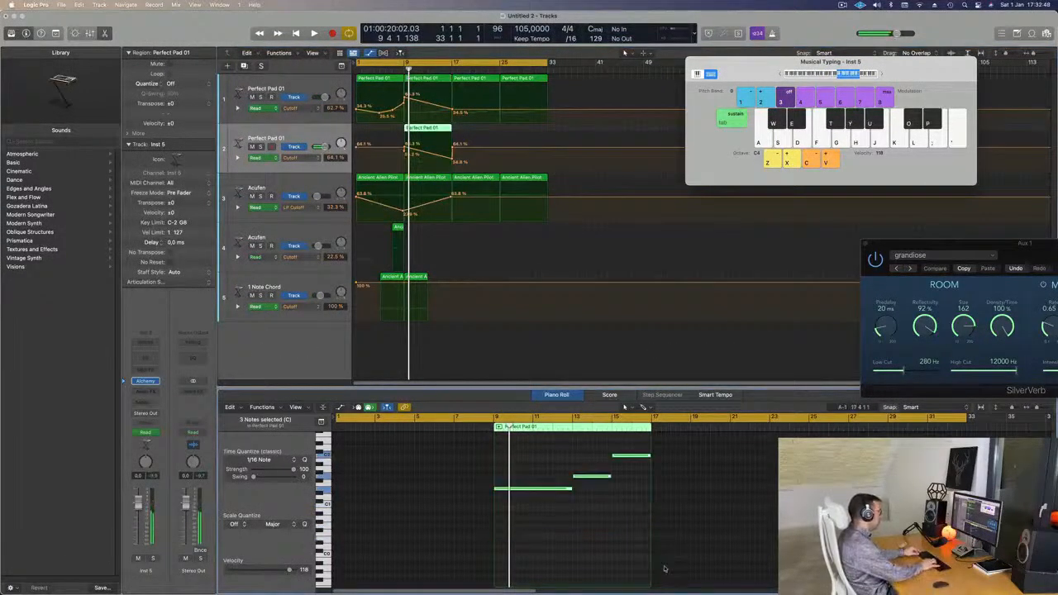
{"action": "key", "text": "Return"}
{"action": "key", "text": "space"}
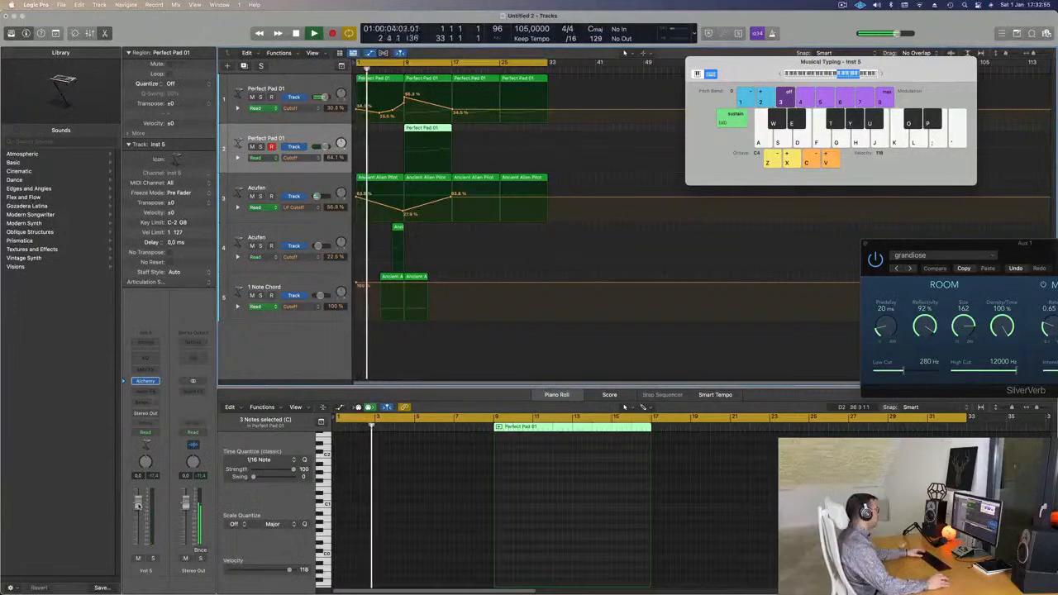
Add a Bus 1 reverb send to the duplicated Perfect Pad 01 track and raise its send level.
{"action": "left_click", "coordinate": [146, 402]}
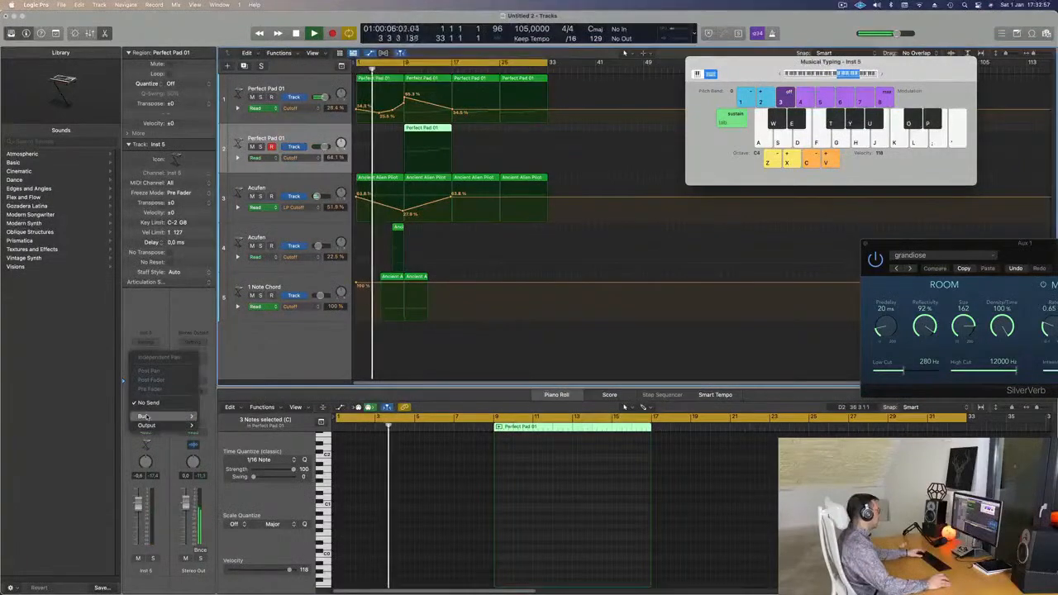
{"action": "mouse_move", "coordinate": [144, 416]}
{"action": "left_click", "coordinate": [221, 238]}
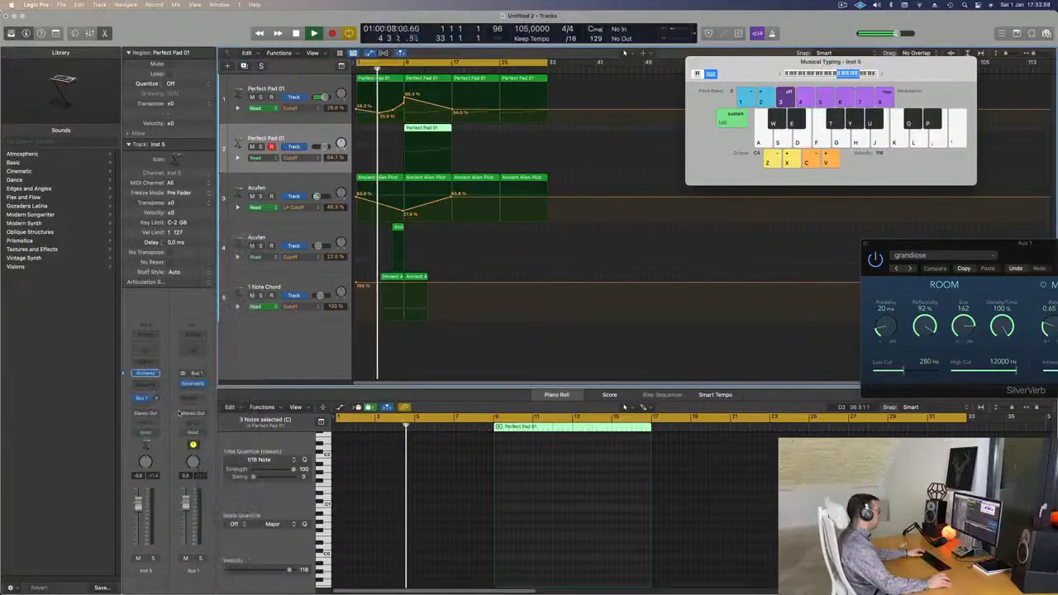
{"action": "left_click_drag", "start_coordinate": [157, 399], "coordinate": [158, 370]}
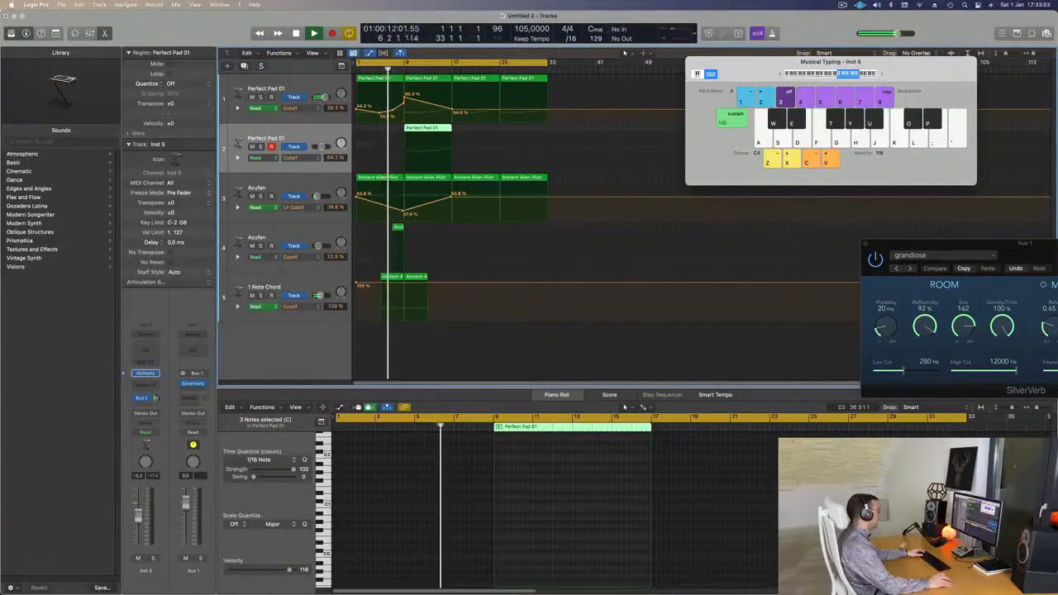
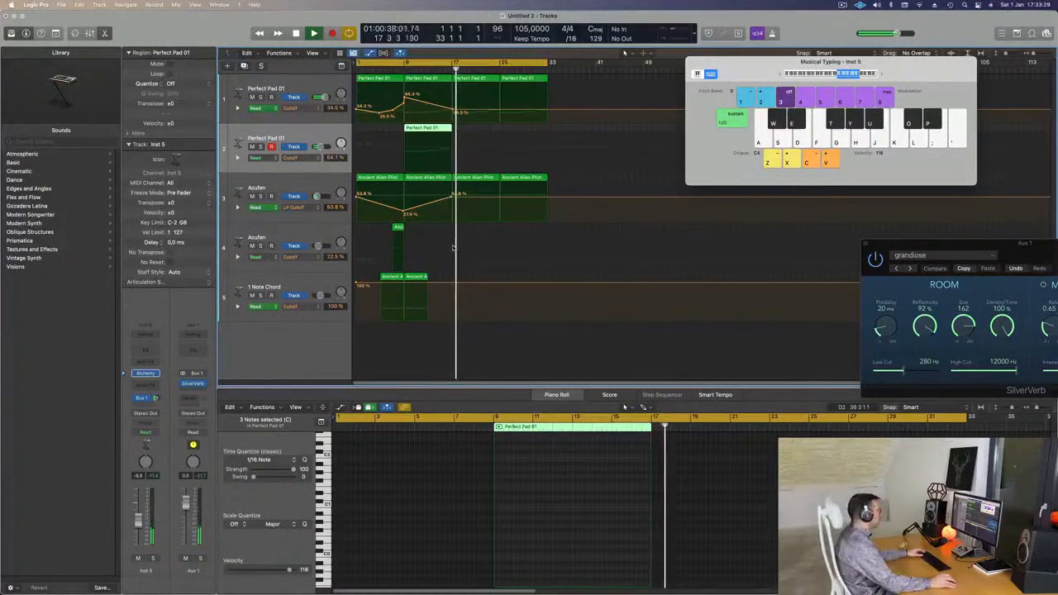
Restart playback from the beginning and review the two Acufen tracks one after the other.
{"action": "key", "text": "Return"}
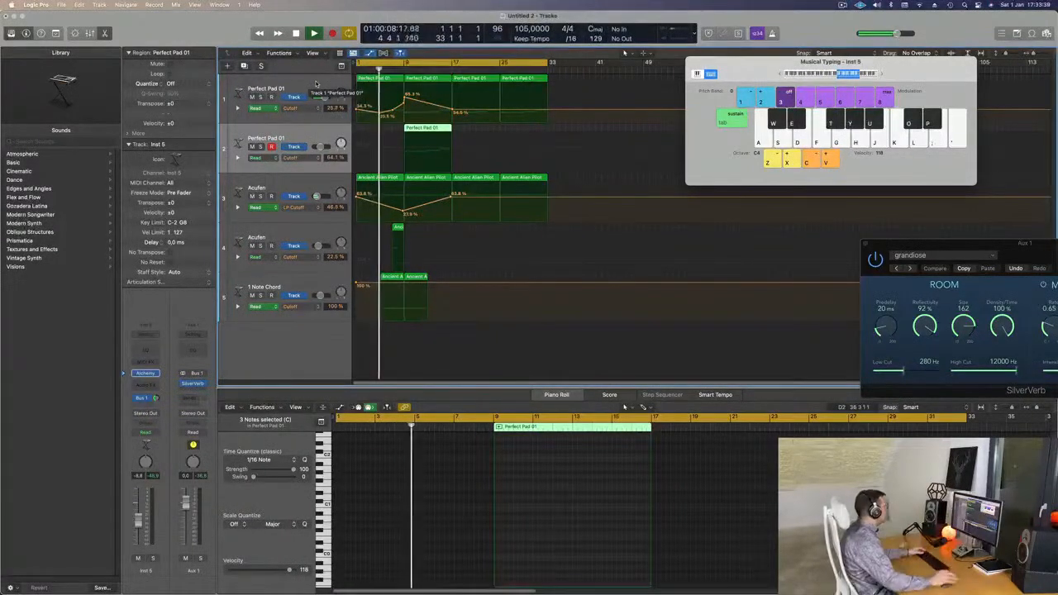
{"action": "left_click", "coordinate": [307, 185]}
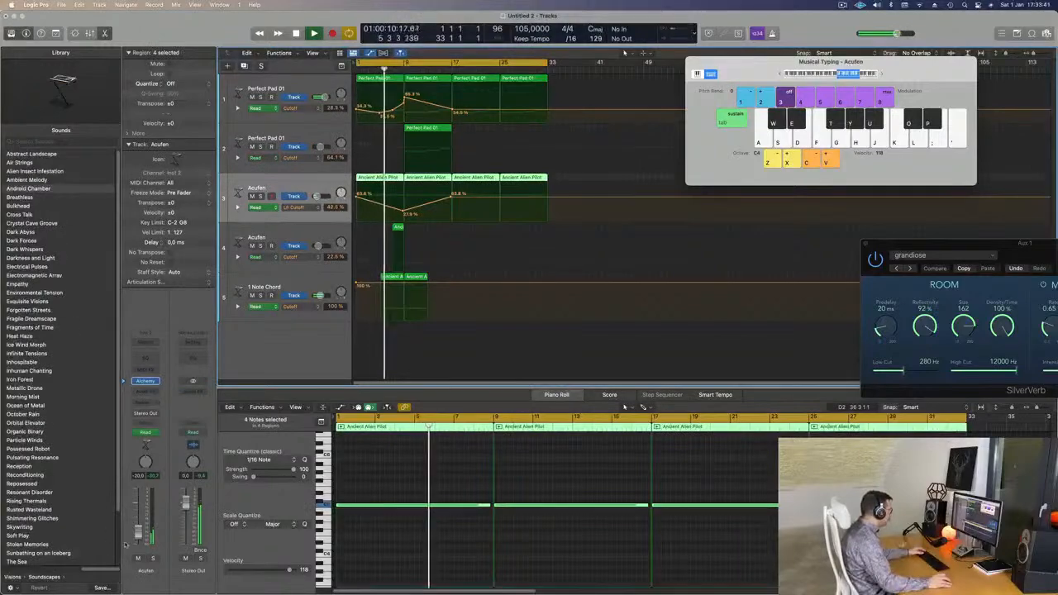
{"action": "left_click", "coordinate": [298, 225]}
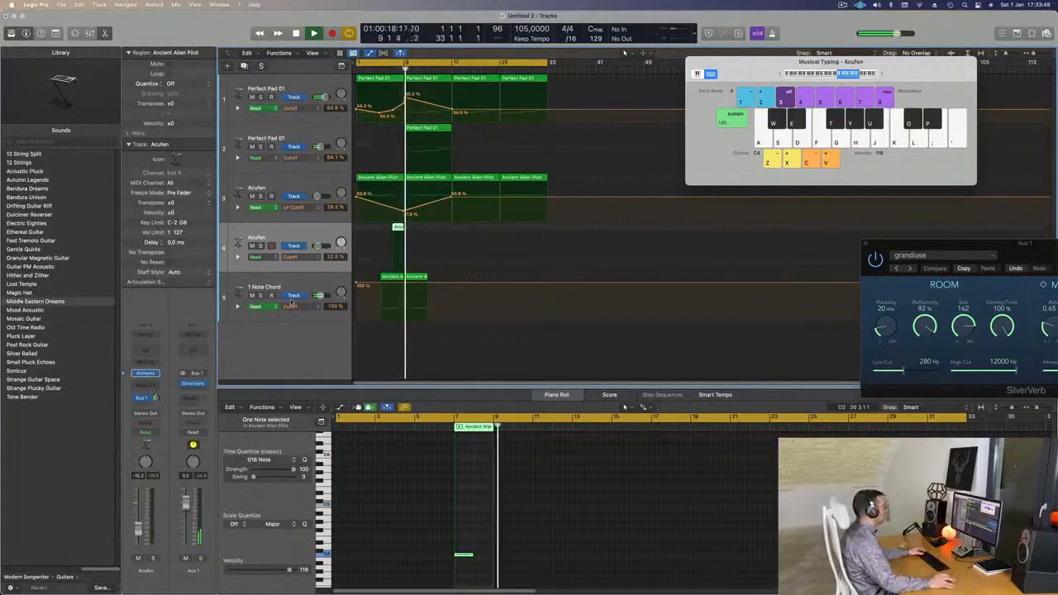
Add cutoff automation points at bars 9 and 17 on the higher Perfect Pad 01 track, raising the cutoff to 76 % at bar 17.
{"action": "left_click", "coordinate": [403, 148]}
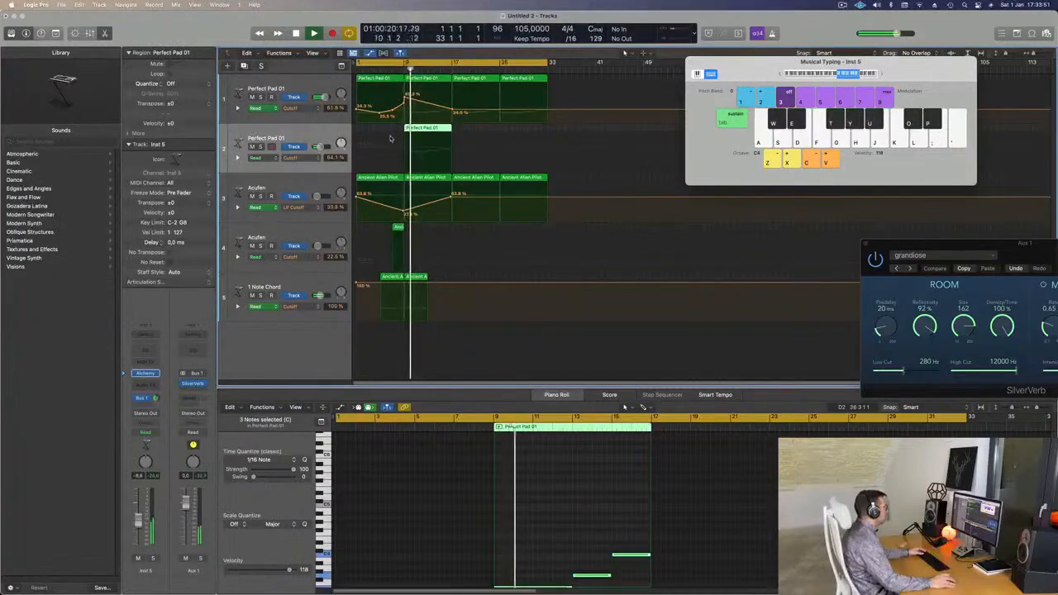
{"action": "left_click", "coordinate": [403, 147]}
{"action": "left_click", "coordinate": [404, 147]}
{"action": "left_click_drag", "start_coordinate": [453, 150], "coordinate": [451, 143]}
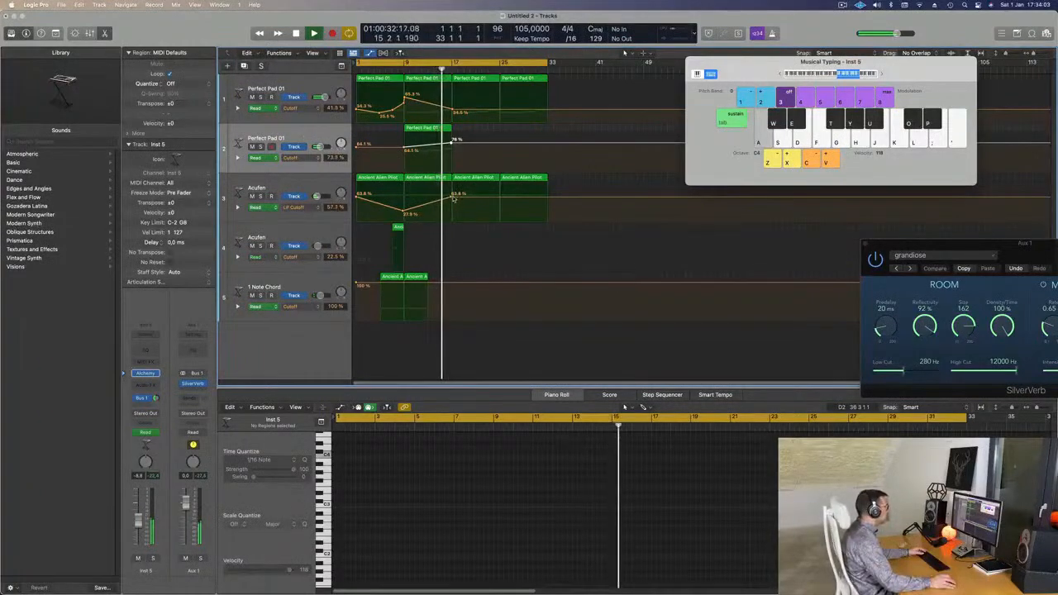
Delete the upper Acufen track's region at bar 17 and lower the first Perfect Pad 01 track's cutoff there to 22.8 %.
{"action": "left_click", "coordinate": [465, 182]}
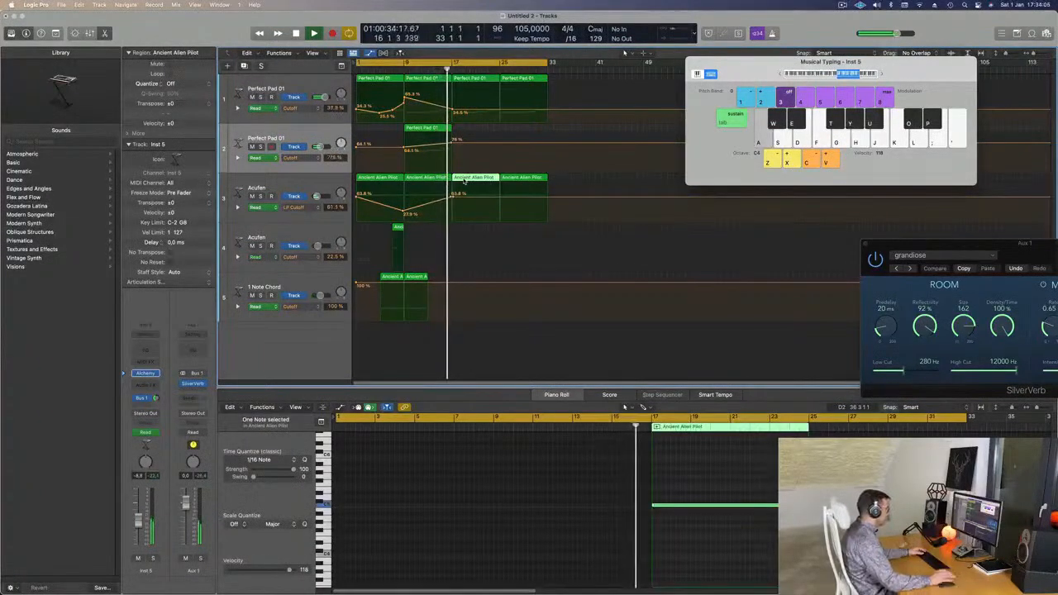
{"action": "key", "text": "Delete"}
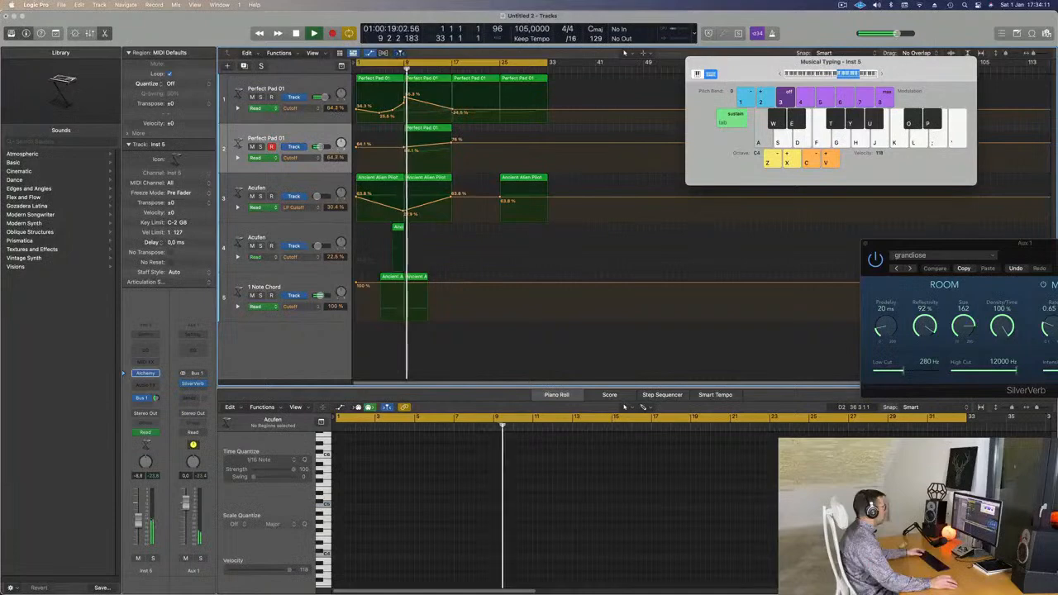
{"action": "left_click_drag", "start_coordinate": [454, 112], "coordinate": [454, 116]}
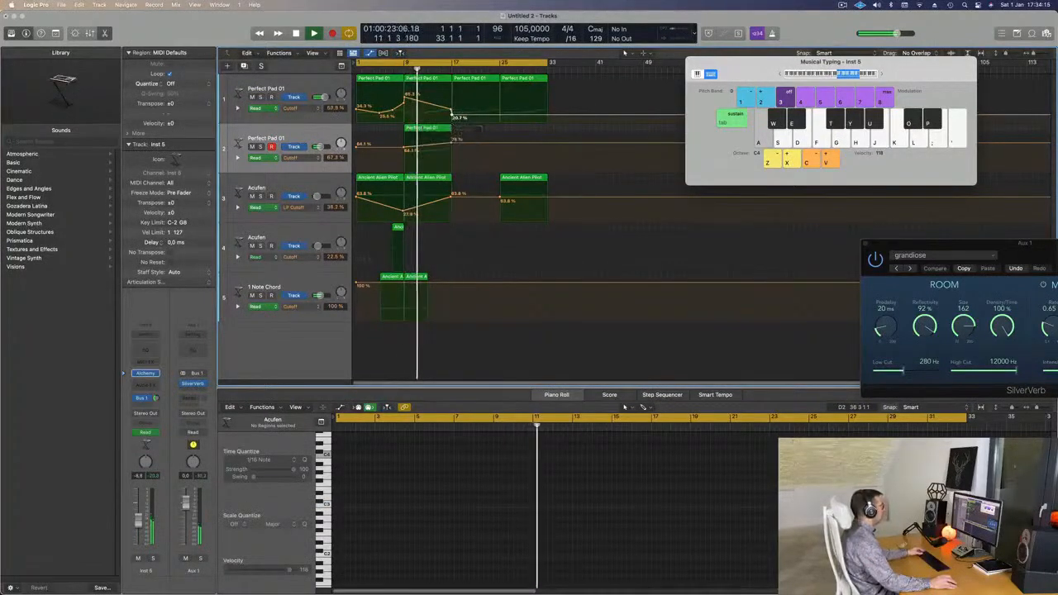
Duplicate the first Perfect Pad 01 track and copy its bar 17 and bar 25 regions onto the new track.
{"action": "left_click", "coordinate": [319, 88]}
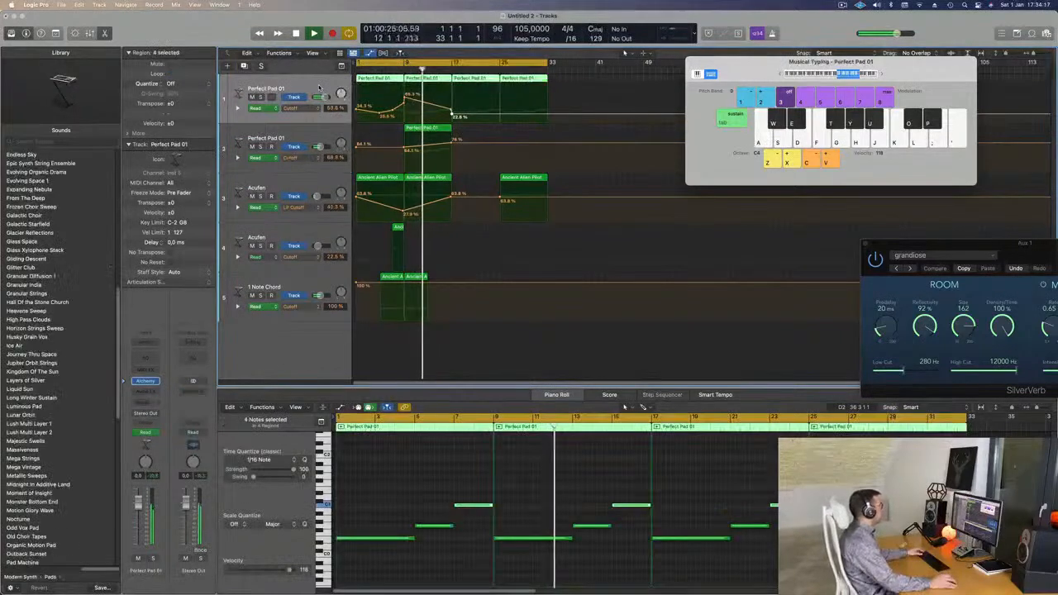
{"action": "left_click", "coordinate": [244, 67]}
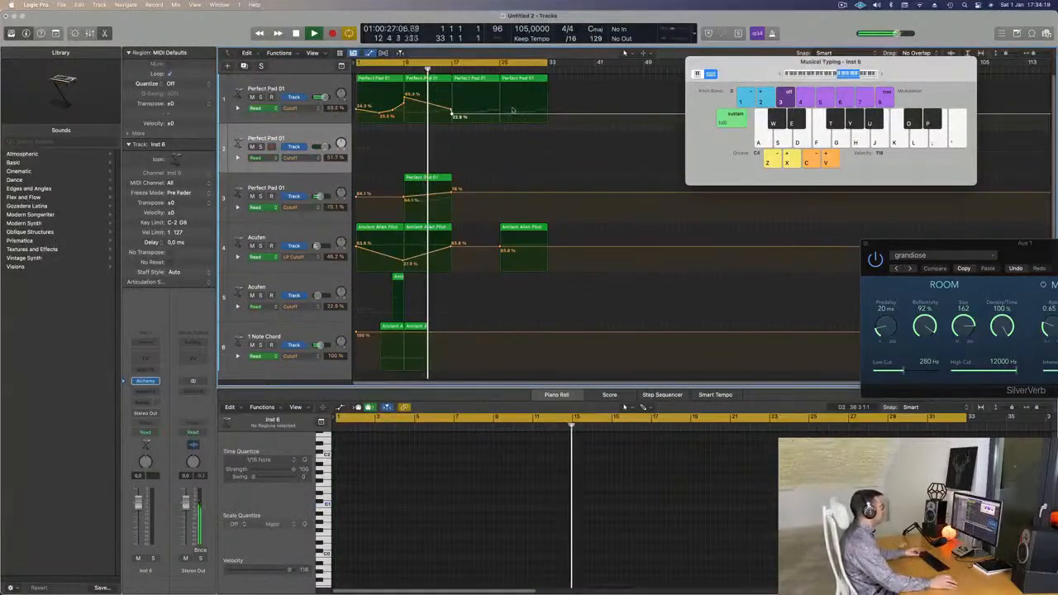
{"action": "left_click_drag", "start_coordinate": [561, 80], "coordinate": [481, 142]}
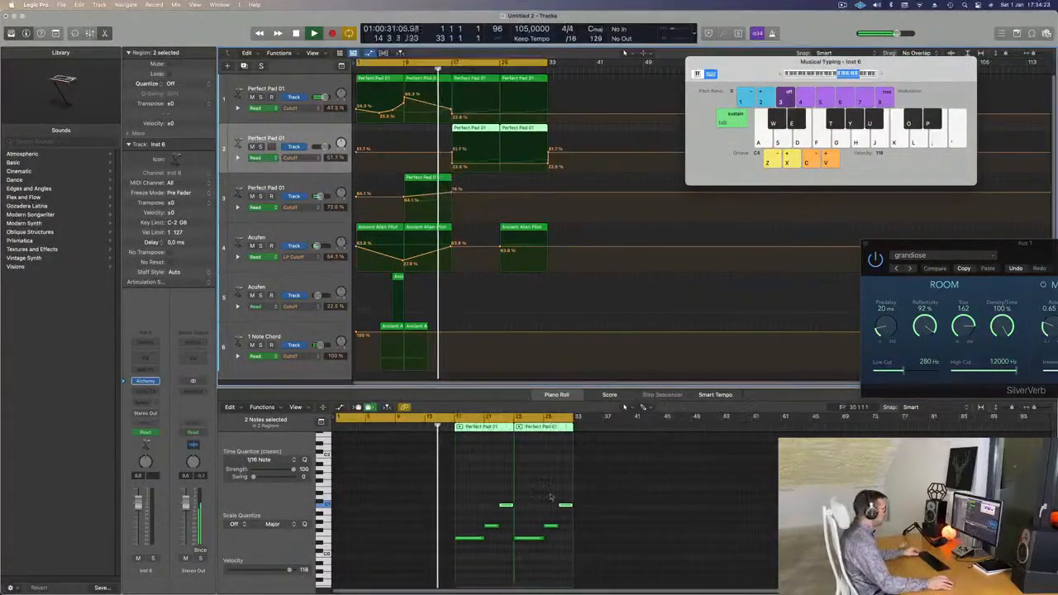
Select all the notes in the two copied regions and layer a copy of them one octave higher.
{"action": "scroll", "coordinate": [521, 492], "scroll_direction": "up", "scroll_amount": 5}
{"action": "left_click_drag", "start_coordinate": [416, 485], "coordinate": [777, 584]}
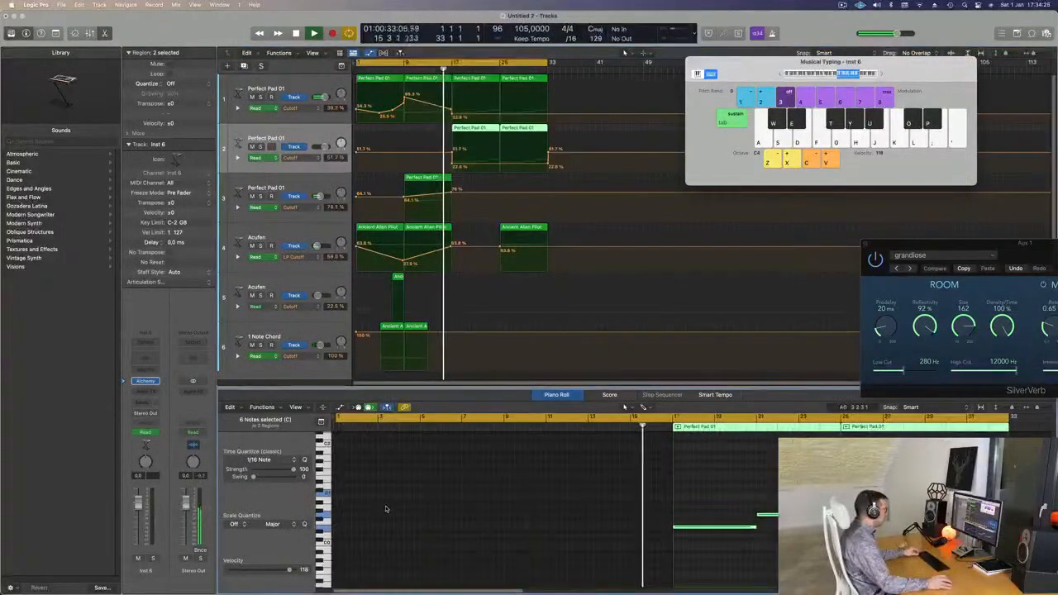
{"action": "left_click_drag", "start_coordinate": [711, 529], "coordinate": [706, 480]}
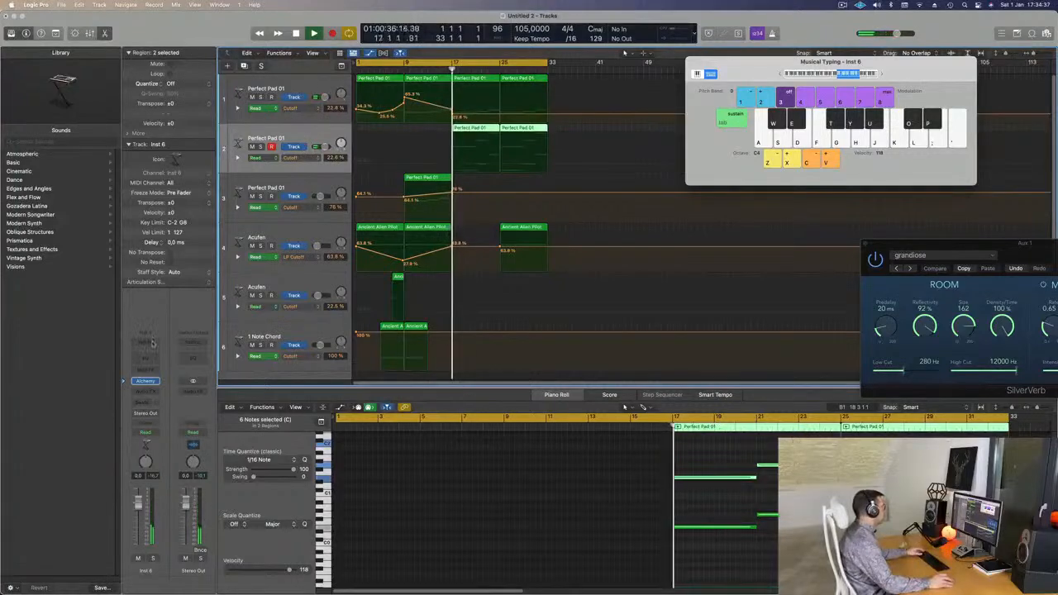
Insert an Arpeggiator MIDI effect on the new Perfect Pad 01 track.
{"action": "left_click", "coordinate": [145, 381]}
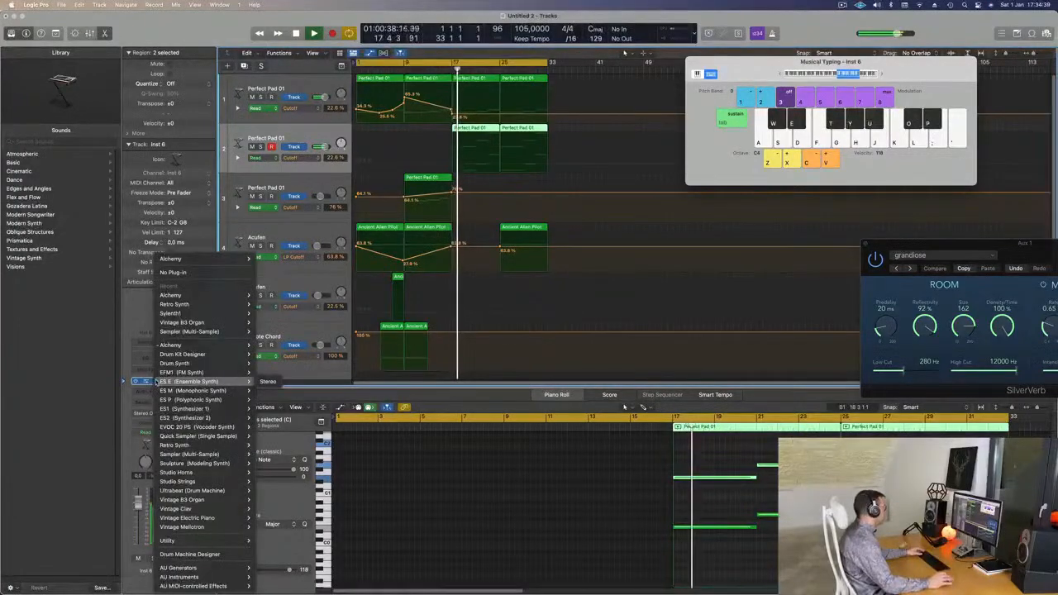
{"action": "left_click", "coordinate": [131, 304]}
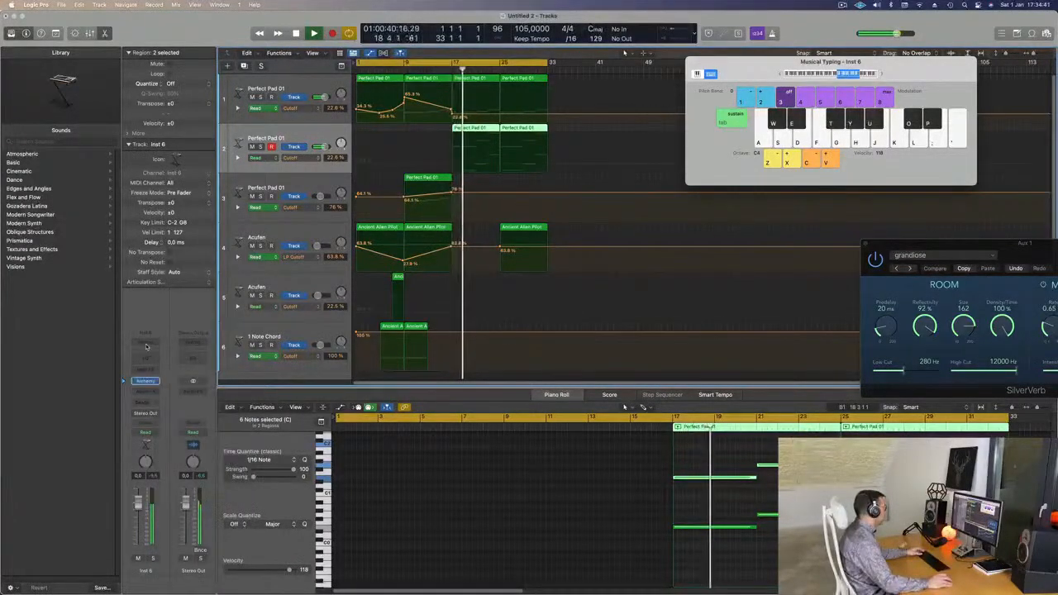
{"action": "left_click", "coordinate": [149, 345]}
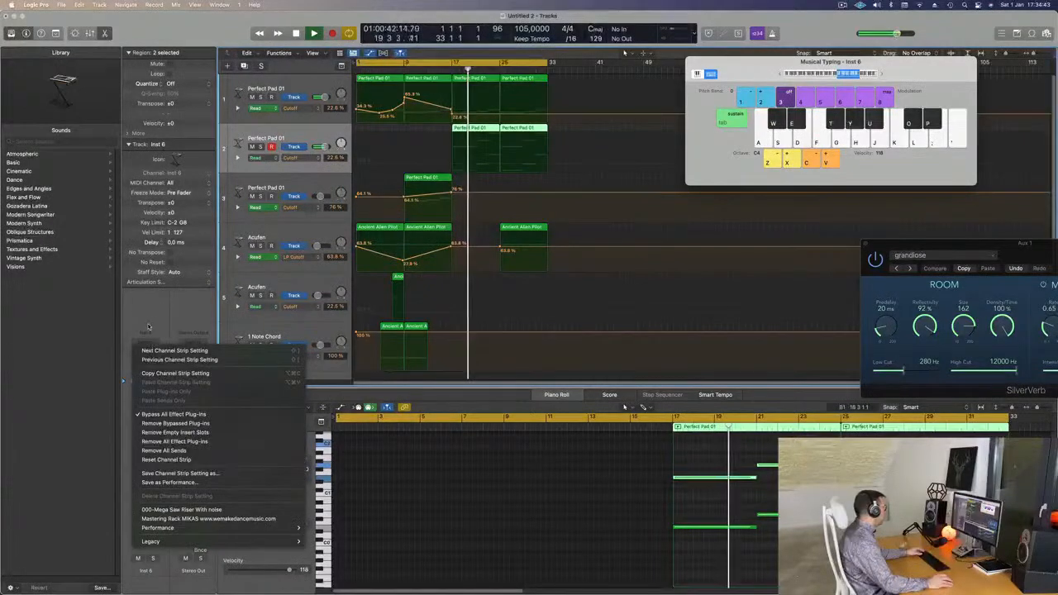
{"action": "left_click", "coordinate": [151, 332]}
{"action": "left_click", "coordinate": [146, 372]}
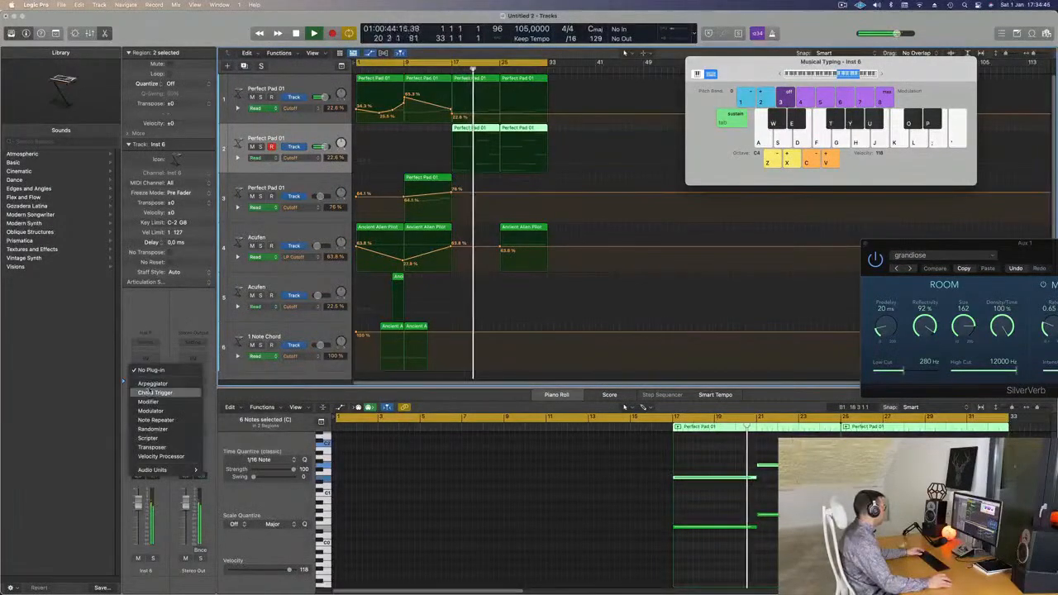
{"action": "left_click", "coordinate": [269, 307]}
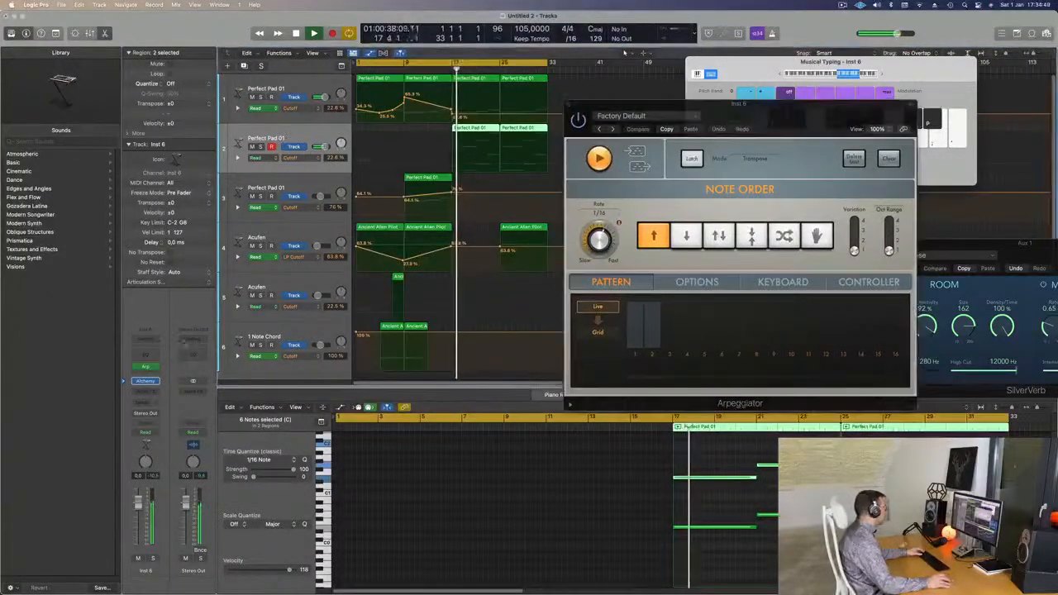
Open the new track's Alchemy synth, close the Arpeggiator window and move Alchemy clear of the track headers.
{"action": "left_click", "coordinate": [146, 381]}
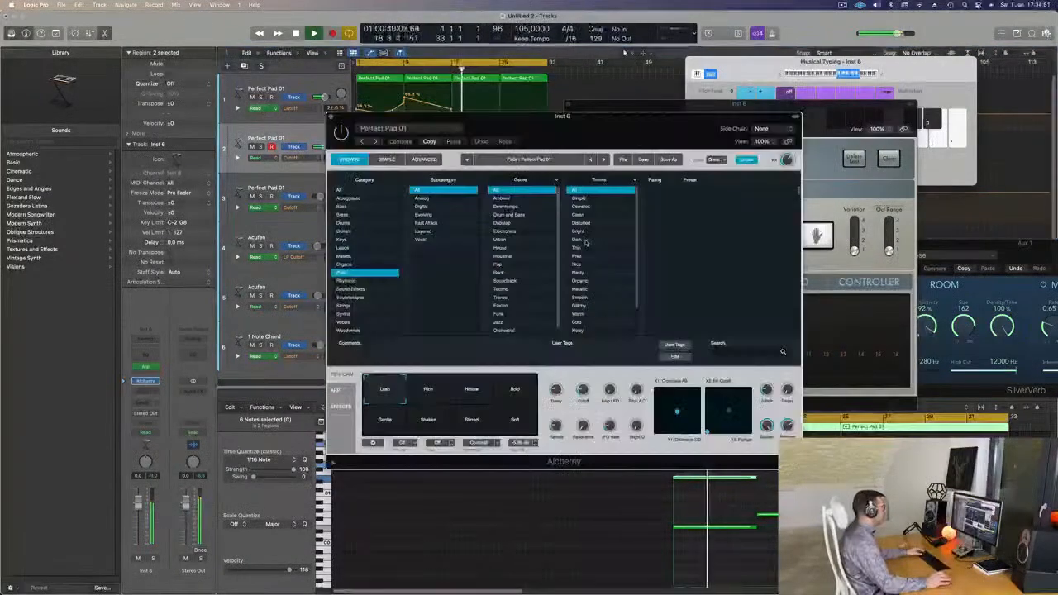
{"action": "left_click_drag", "start_coordinate": [620, 124], "coordinate": [740, 175]}
{"action": "left_click_drag", "start_coordinate": [572, 108], "coordinate": [664, 97]}
{"action": "left_click", "coordinate": [664, 97]}
{"action": "left_click_drag", "start_coordinate": [733, 169], "coordinate": [830, 48]}
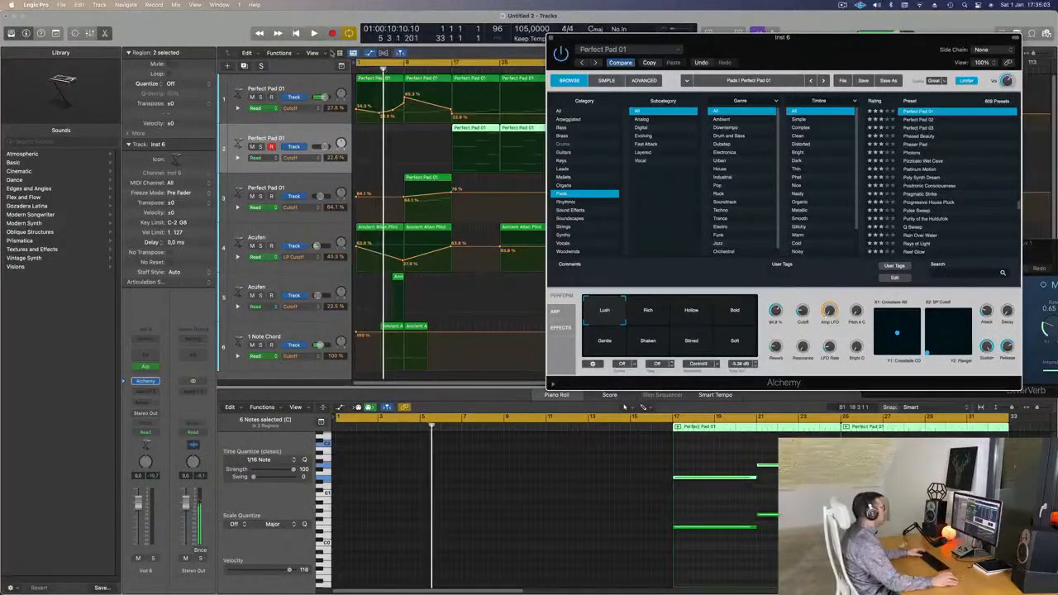
Start the cycle range at bar 17, play it back and solo the new track.
{"action": "left_click_drag", "start_coordinate": [360, 69], "coordinate": [454, 65]}
{"action": "key", "text": "space"}
{"action": "left_click_drag", "start_coordinate": [616, 38], "coordinate": [529, 42]}
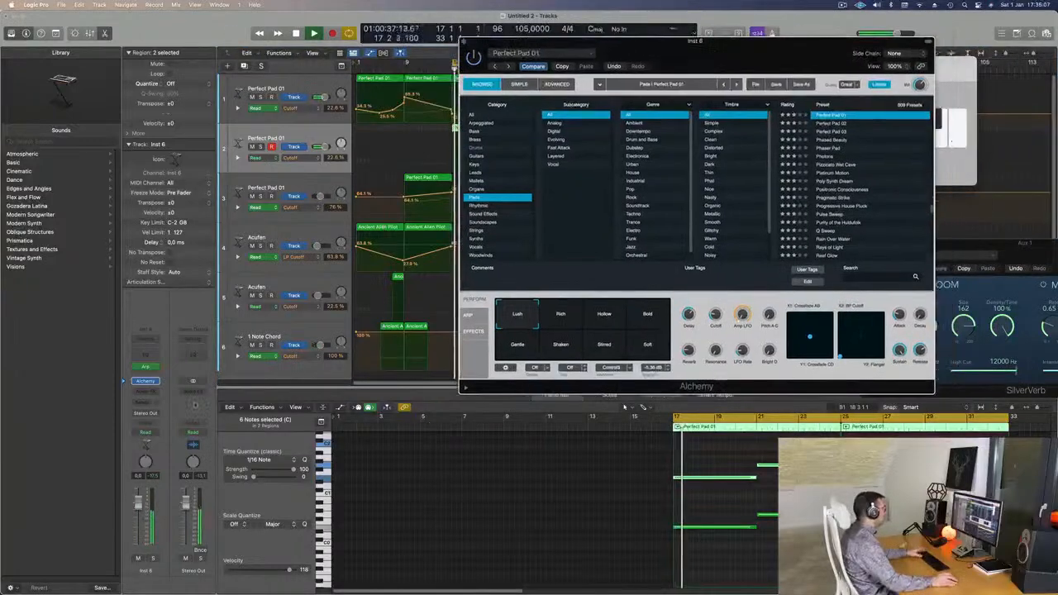
{"action": "left_click", "coordinate": [153, 559]}
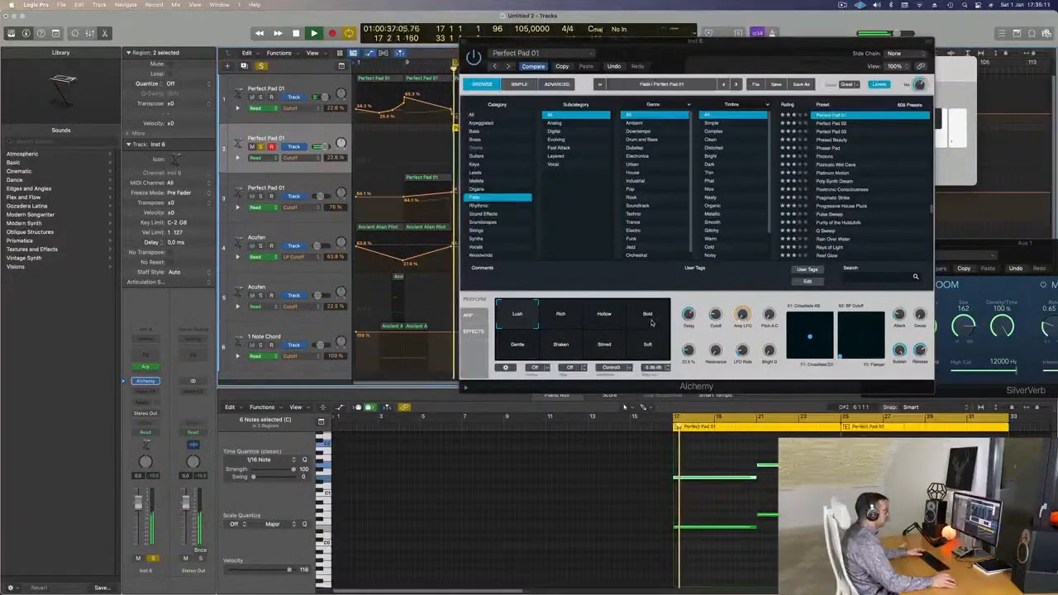
Load the 80s Pop Electric Piano preset from Alchemy's Keys category, restart playback and turn off the track's solo.
{"action": "left_click", "coordinate": [476, 166]}
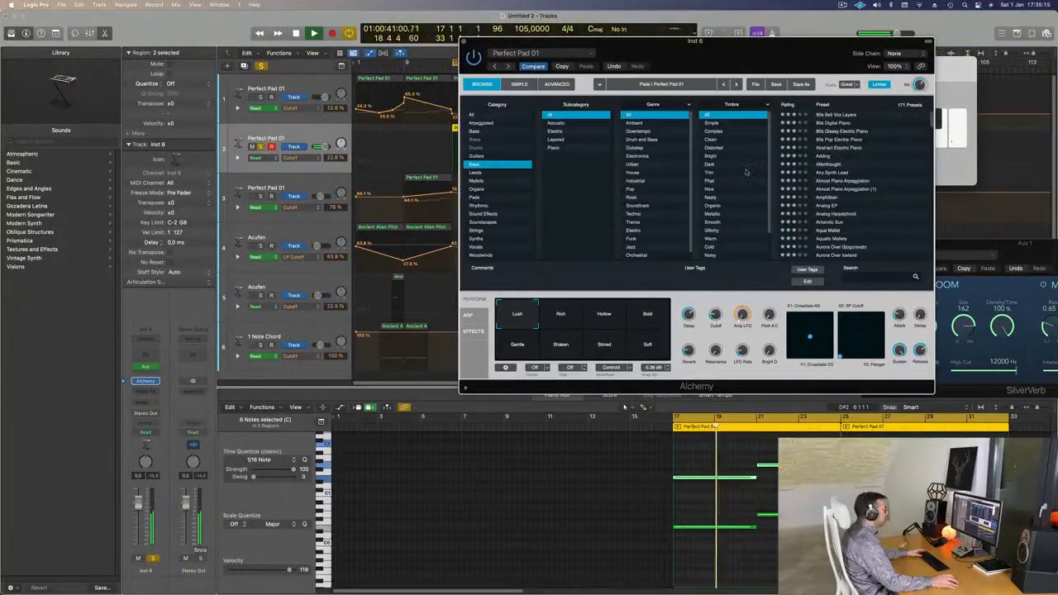
{"action": "left_click", "coordinate": [837, 138]}
{"action": "key", "text": "space"}
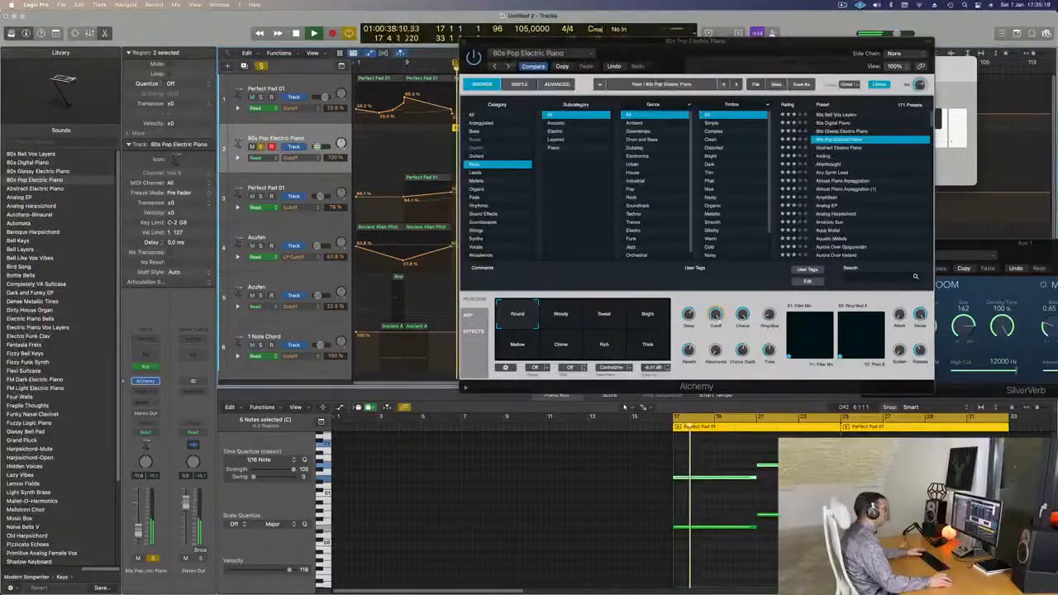
{"action": "left_click", "coordinate": [154, 559]}
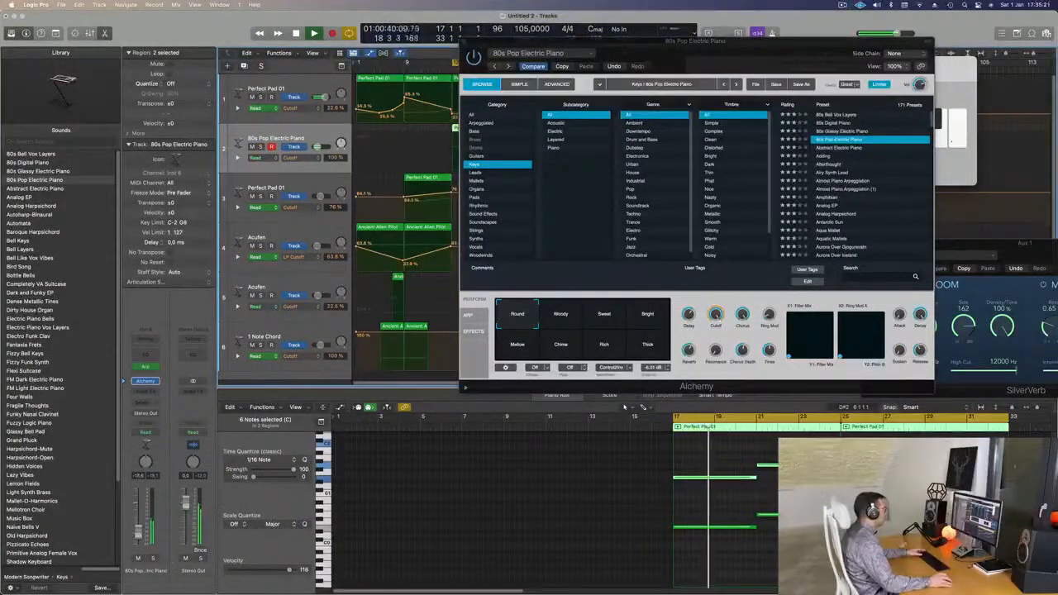
Audition the performance variations of the 80s Pop Electric Piano preset, ending on Rich.
{"action": "left_click", "coordinate": [560, 325]}
{"action": "left_click_drag", "start_coordinate": [707, 52], "coordinate": [784, 26]}
{"action": "left_click", "coordinate": [675, 297]}
{"action": "left_click", "coordinate": [724, 295]}
{"action": "left_click", "coordinate": [724, 321]}
{"action": "left_click", "coordinate": [594, 321]}
{"action": "left_click_drag", "start_coordinate": [745, 15], "coordinate": [610, 48]}
{"action": "left_click", "coordinate": [504, 356]}
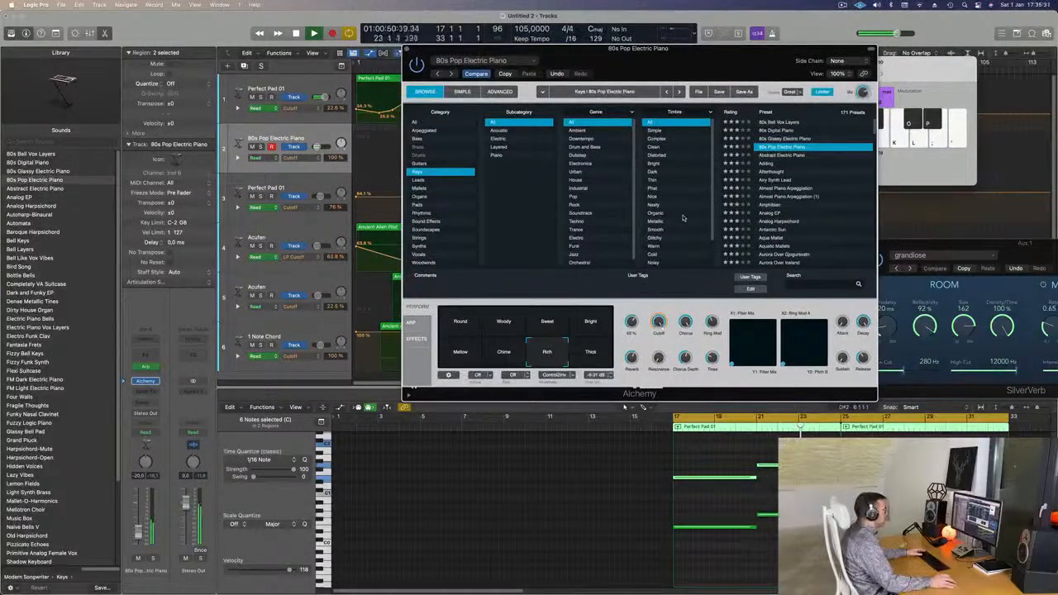
Try the Abstract Electric Piano, Almost Piano Arpeggiation and Analog EP presets on the arpeggiated track.
{"action": "left_click", "coordinate": [789, 156]}
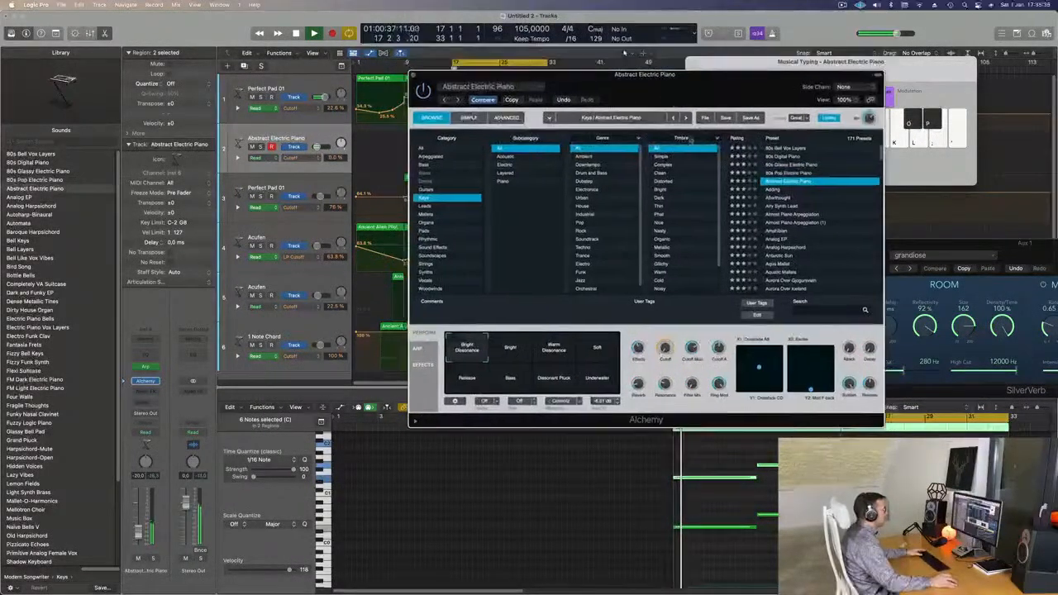
{"action": "left_click", "coordinate": [792, 215]}
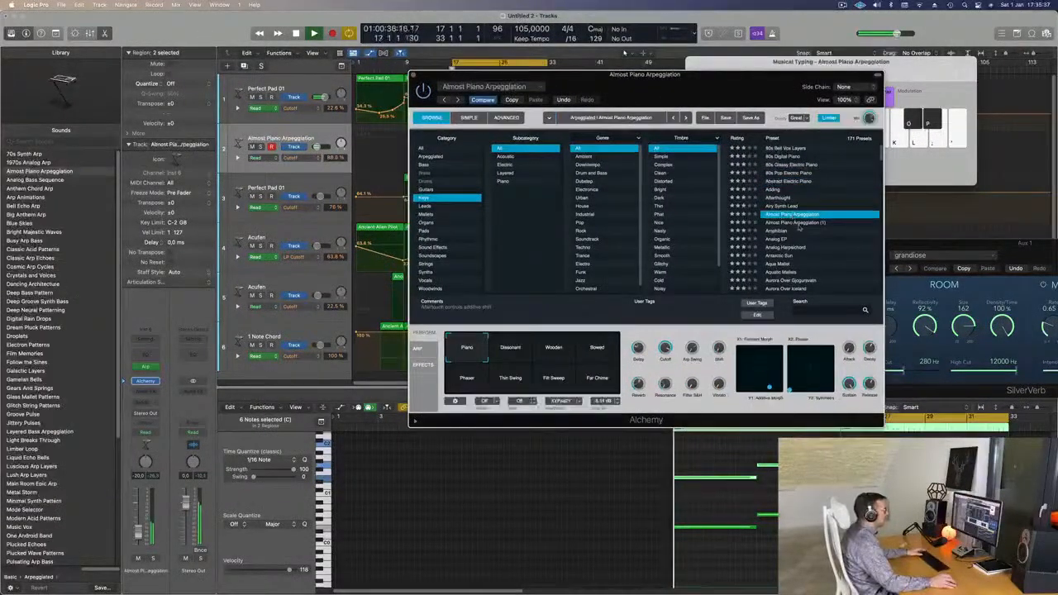
{"action": "left_click", "coordinate": [782, 239]}
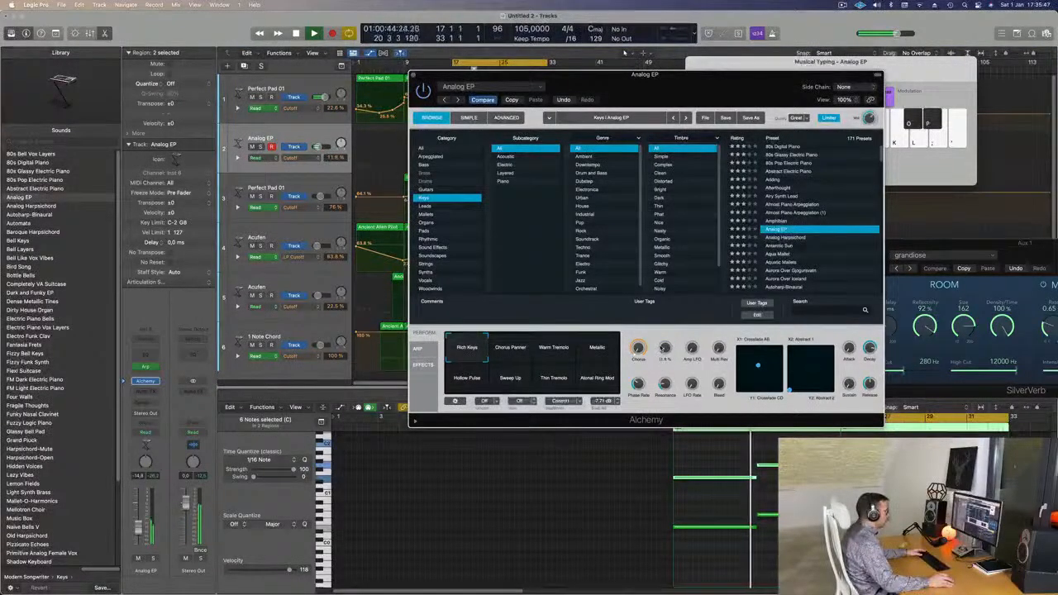
Audition the Analog EP performance variations, including Chorus Panner, Warm Tremolo and Atonal Ring Mod.
{"action": "left_click", "coordinate": [519, 346]}
{"action": "left_click", "coordinate": [556, 348]}
{"action": "left_click", "coordinate": [481, 377]}
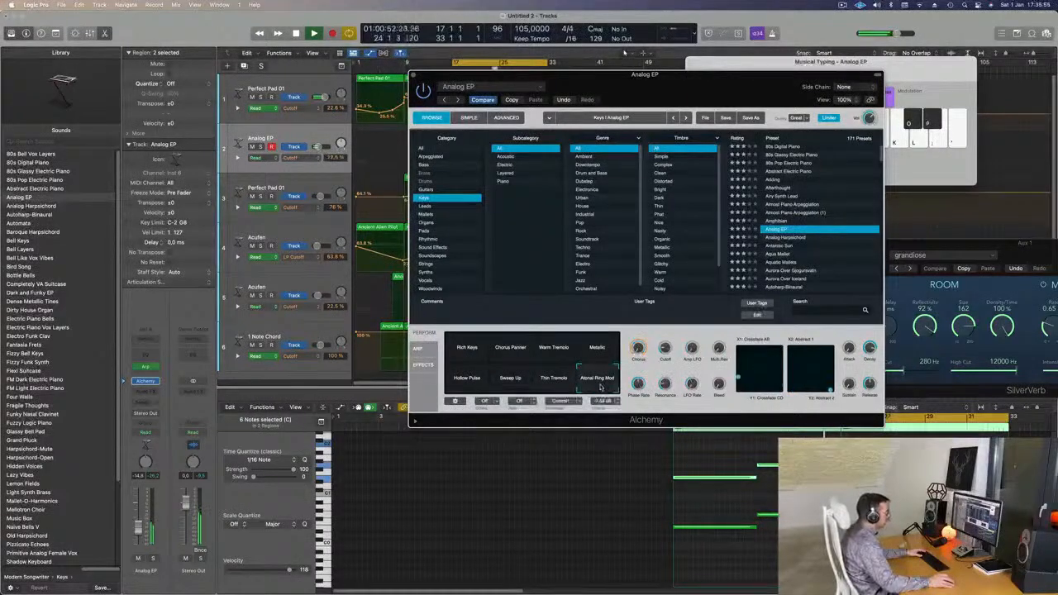
Load the Aquatic Mallets preset in Alchemy and raise the track's volume.
{"action": "scroll", "coordinate": [795, 257], "scroll_direction": "down", "scroll_amount": 2}
{"action": "left_click", "coordinate": [789, 238]}
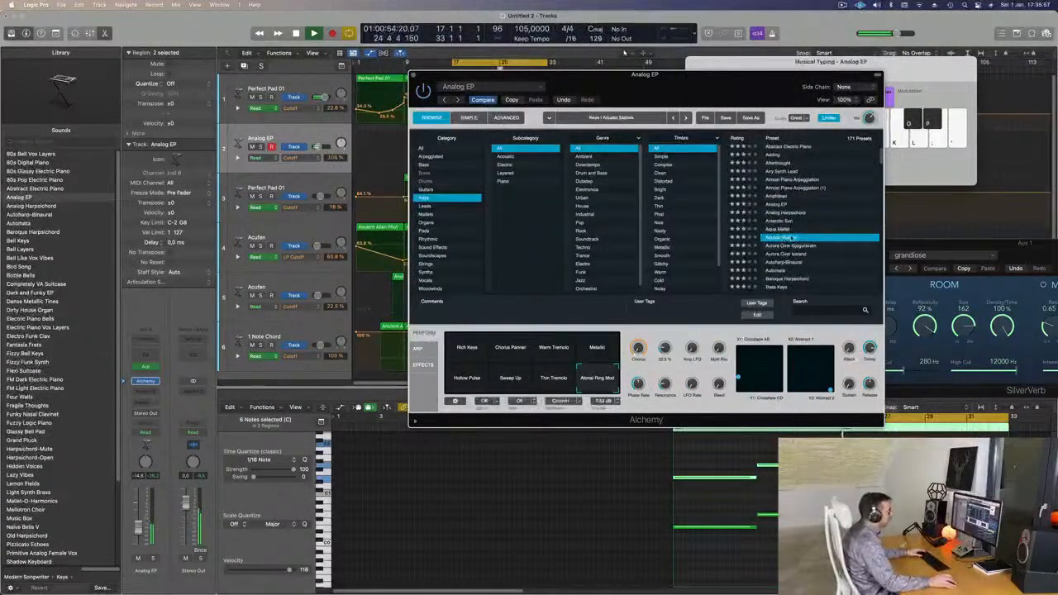
{"action": "left_click_drag", "start_coordinate": [756, 75], "coordinate": [795, 19]}
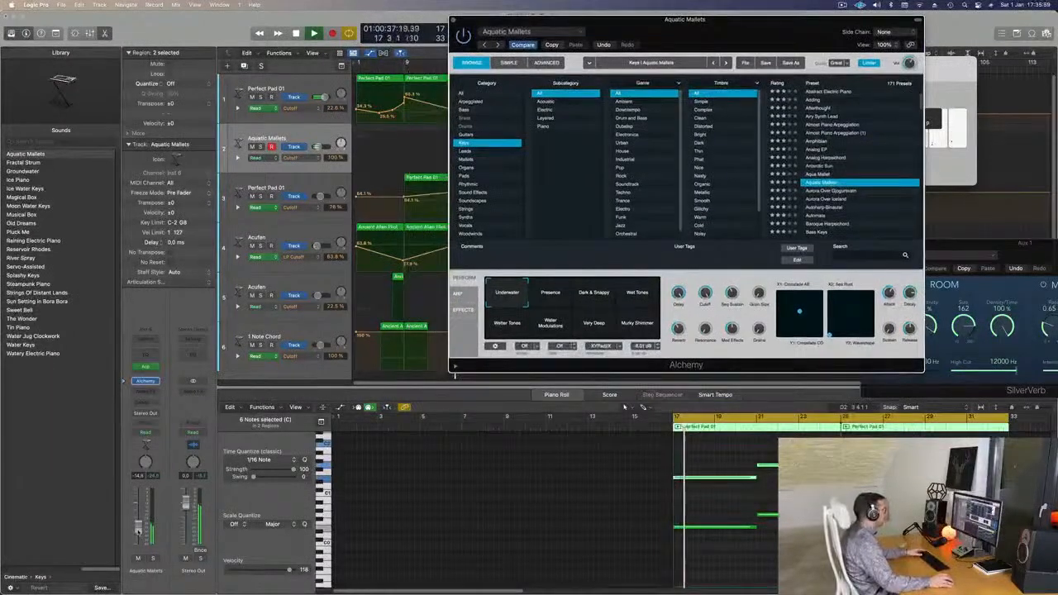
{"action": "left_click", "coordinate": [579, 406]}
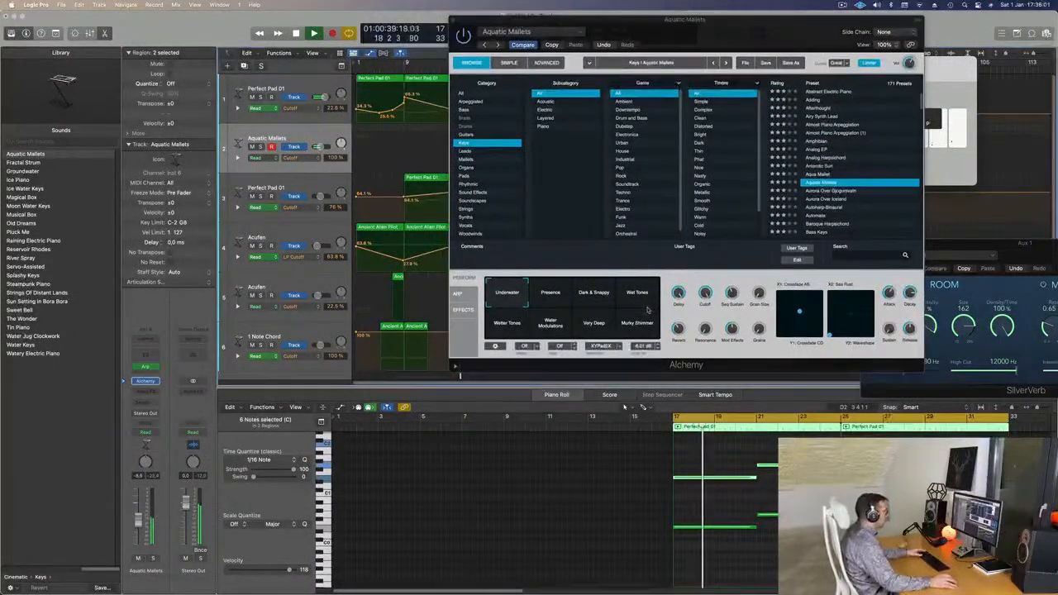
Audition the Aquatic Mallets variations, including Presence and Water Modulations, and load the Aurora Over Gjogursvatn preset.
{"action": "left_click", "coordinate": [568, 296]}
{"action": "left_click", "coordinate": [513, 296]}
{"action": "left_click", "coordinate": [617, 333]}
{"action": "left_click", "coordinate": [548, 333]}
{"action": "left_click", "coordinate": [840, 191]}
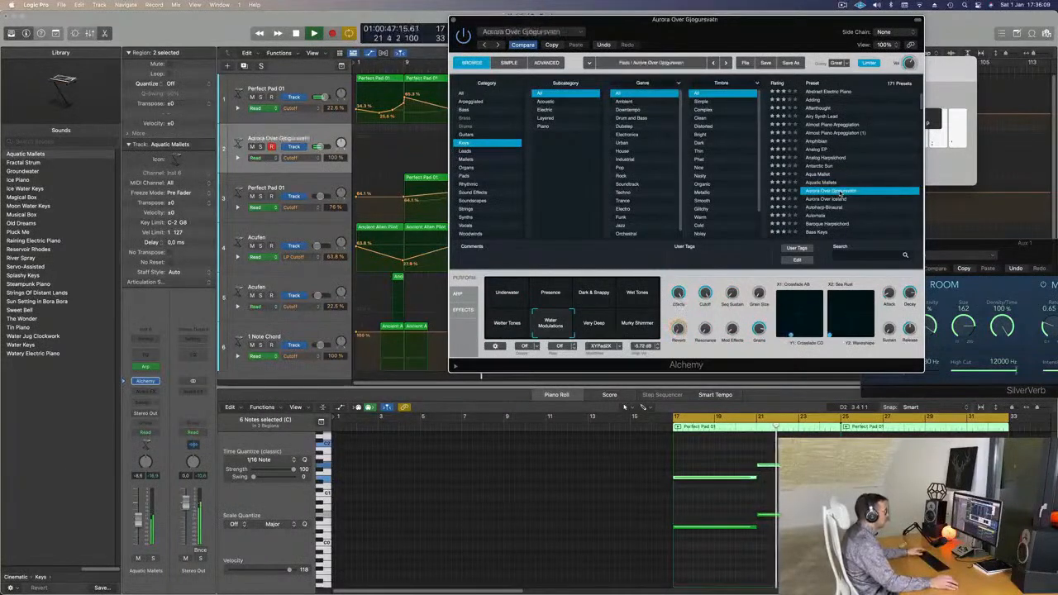
Load the Baroque Harpsichord preset in Alchemy and try its Warm variation on the arpeggiated track.
{"action": "scroll", "coordinate": [842, 207], "scroll_direction": "down", "scroll_amount": 1}
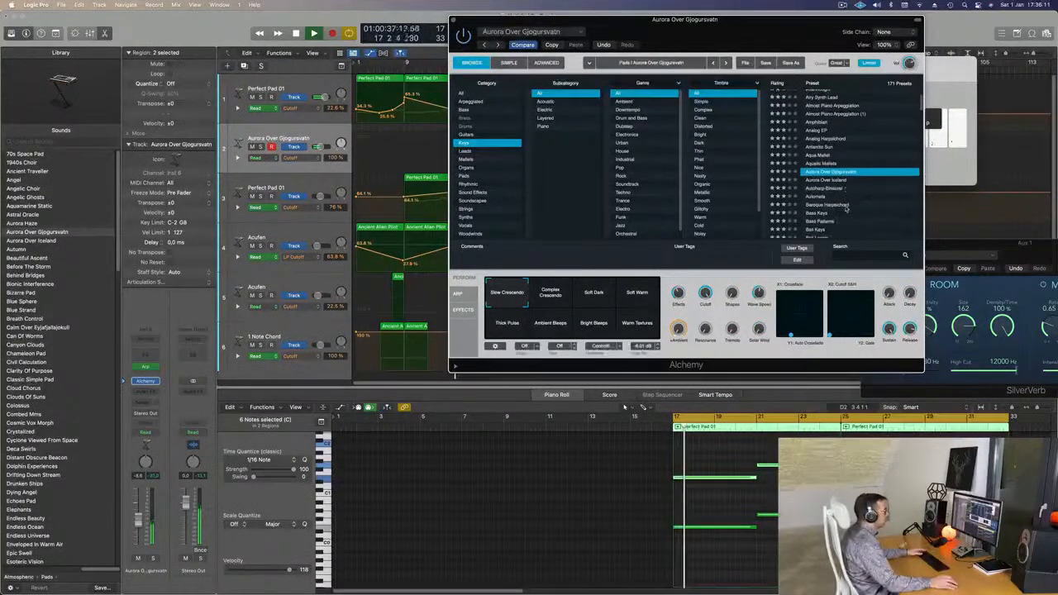
{"action": "left_click", "coordinate": [831, 205]}
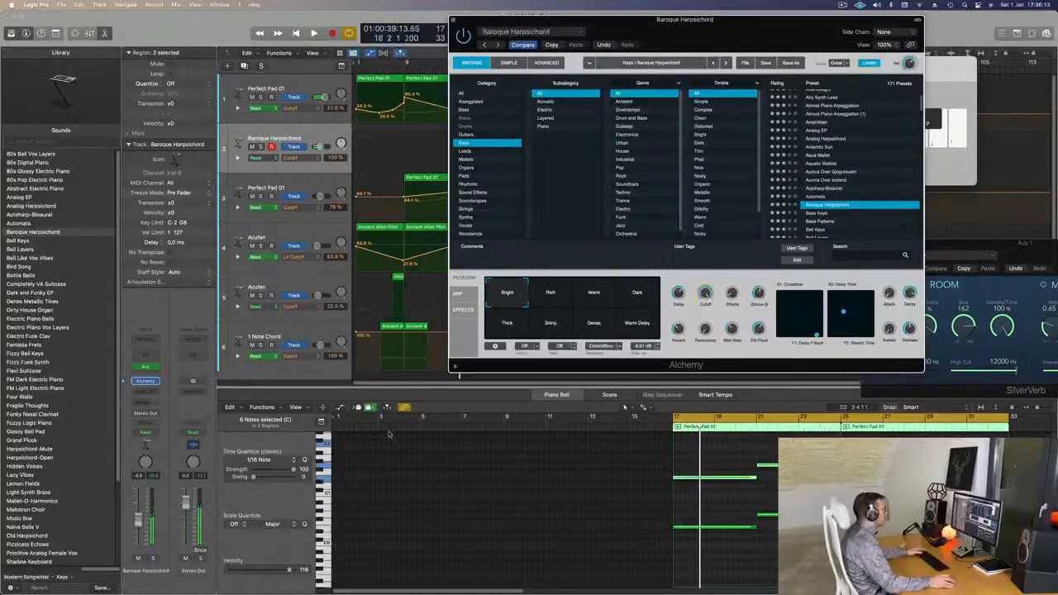
{"action": "key", "text": "space"}
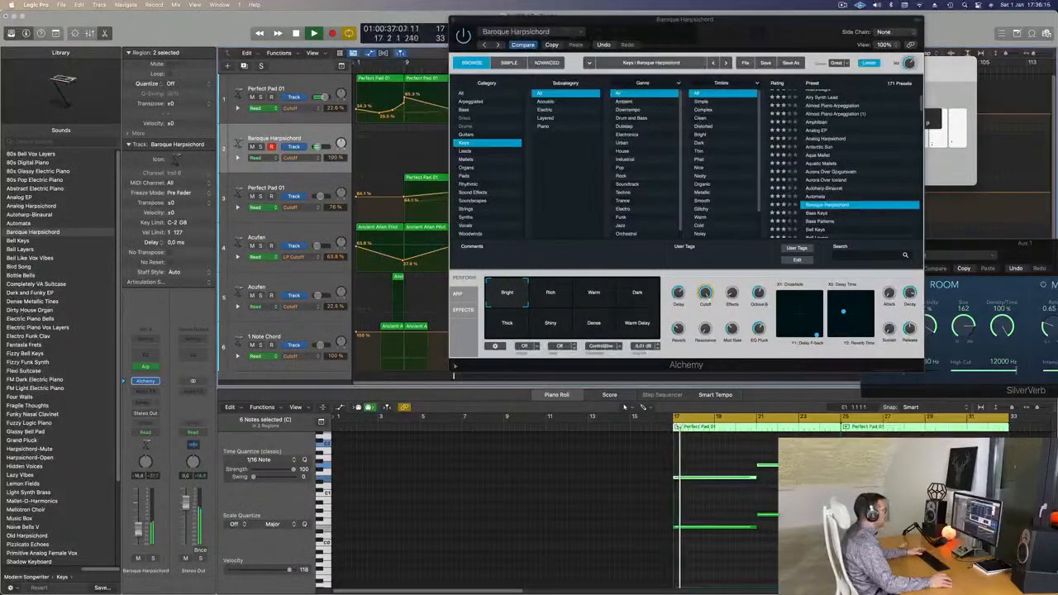
{"action": "left_click", "coordinate": [593, 294]}
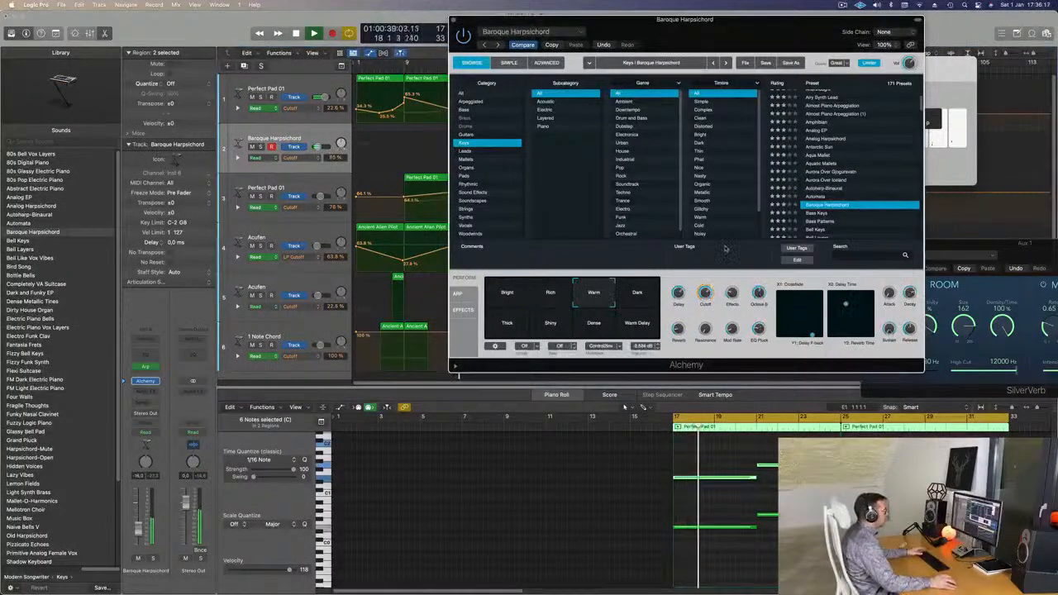
Load the Bass Keys preset, raise the track's volume, and try the Lush Organ variation.
{"action": "scroll", "coordinate": [879, 189], "scroll_direction": "down", "scroll_amount": 1}
{"action": "left_click", "coordinate": [818, 204]}
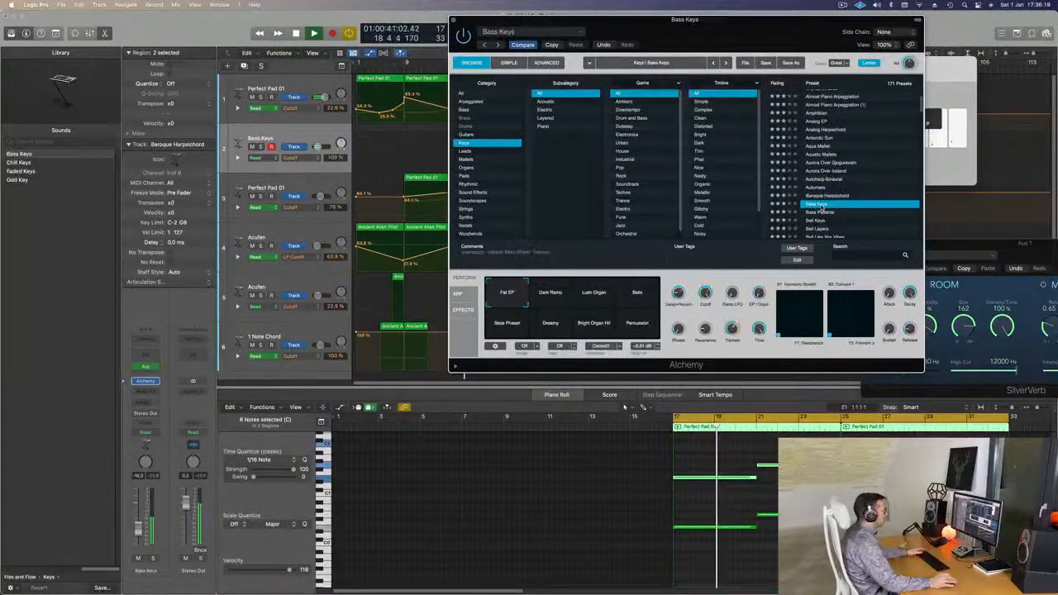
{"action": "left_click_drag", "start_coordinate": [137, 533], "coordinate": [138, 526]}
{"action": "left_click", "coordinate": [154, 558]}
{"action": "left_click", "coordinate": [153, 558]}
{"action": "left_click", "coordinate": [597, 294]}
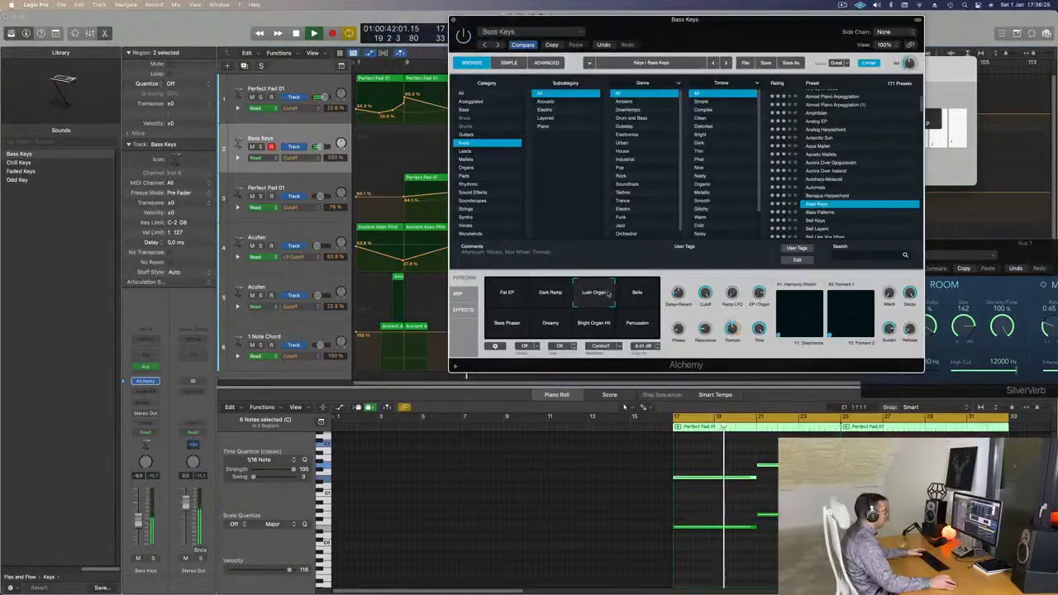
Try the Bass Patterns, Bell Keys and Bird Song presets on the arpeggiated track.
{"action": "left_click", "coordinate": [827, 212]}
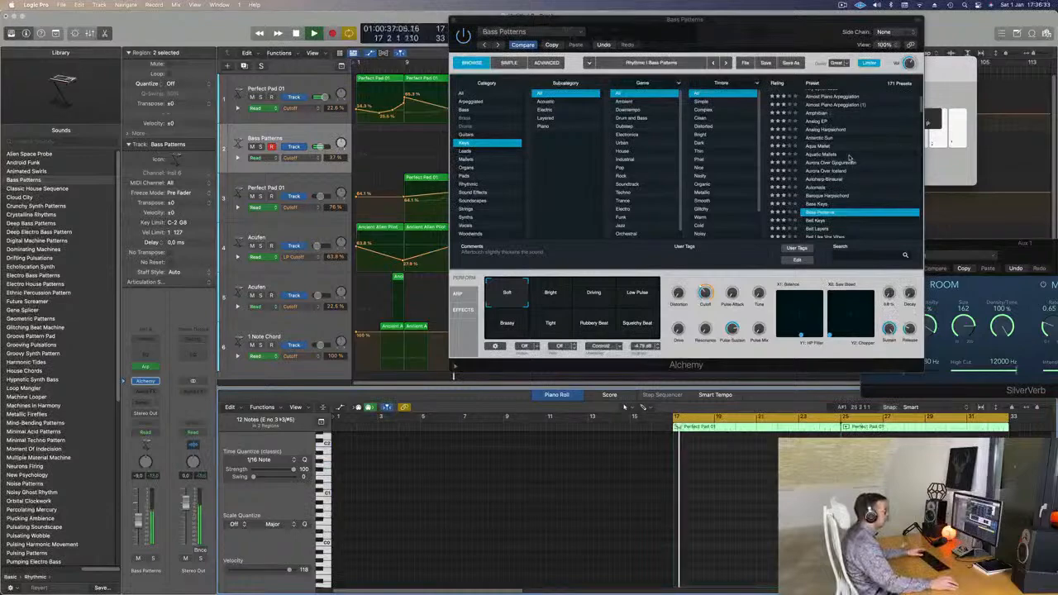
{"action": "key", "text": "super+k"}
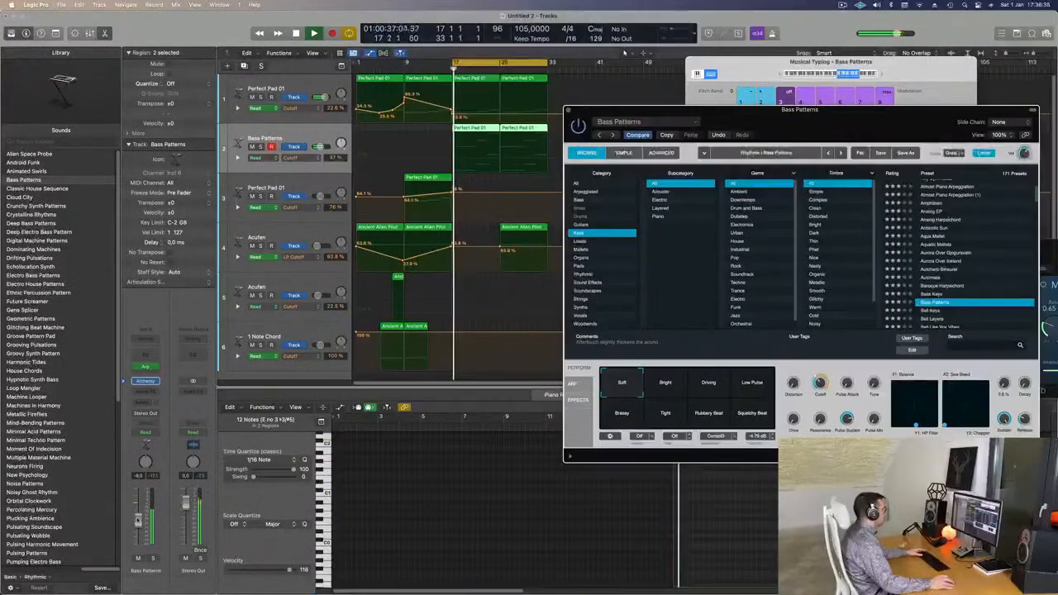
{"action": "left_click_drag", "start_coordinate": [914, 110], "coordinate": [800, 44]}
{"action": "key", "text": "space"}
{"action": "scroll", "coordinate": [729, 211], "scroll_direction": "down", "scroll_amount": 2}
{"action": "left_click", "coordinate": [725, 242]}
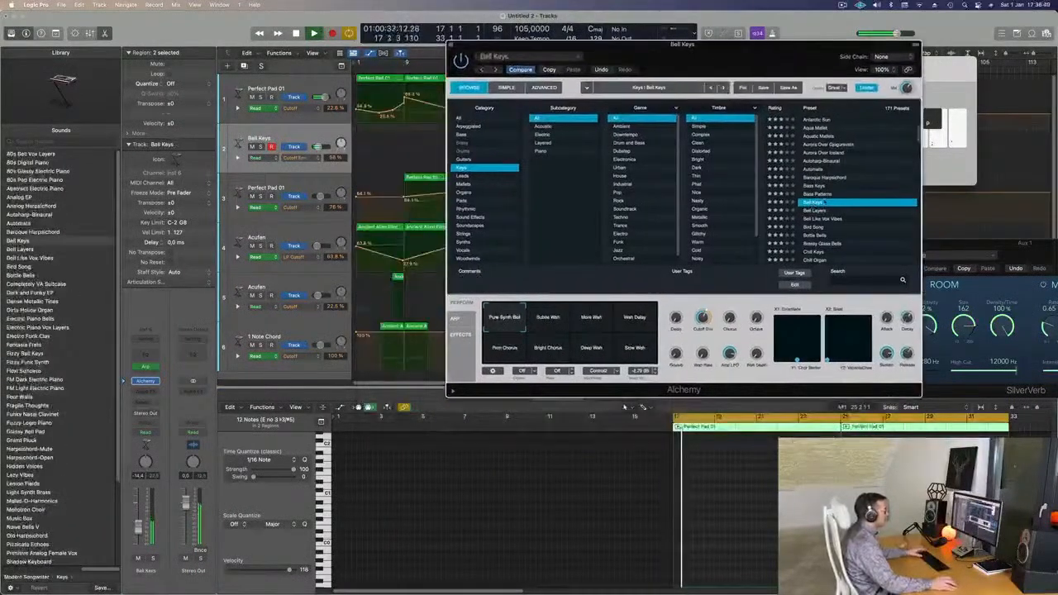
{"action": "left_click", "coordinate": [817, 227]}
{"action": "key", "text": "space"}
{"action": "scroll", "coordinate": [866, 197], "scroll_direction": "down", "scroll_amount": 3}
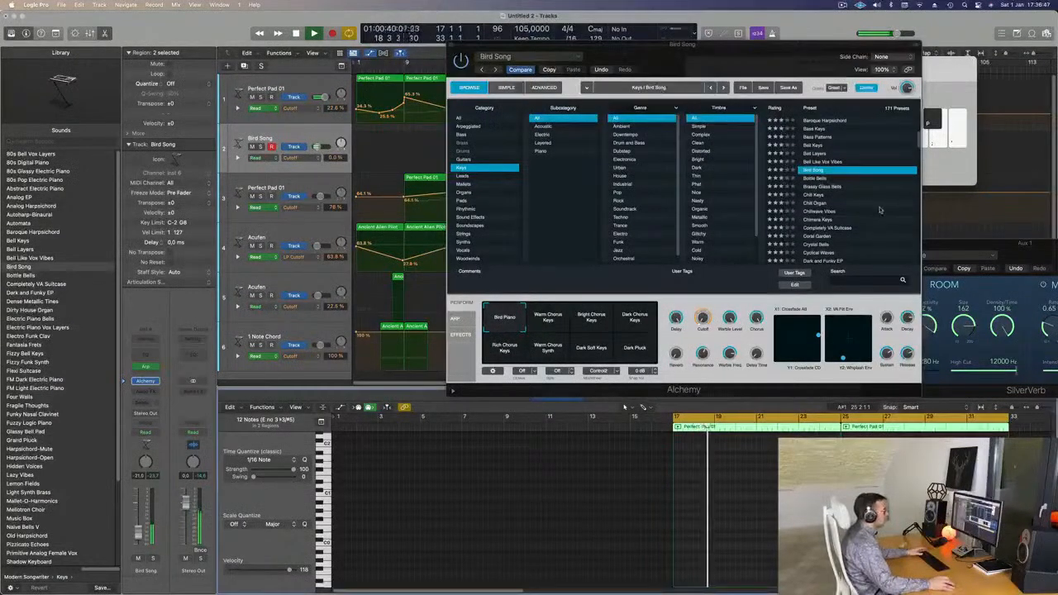
Return to the start of the Keys presets and try 80s Bell Vox Layers and 80s Glassy Electric Piano.
{"action": "scroll", "coordinate": [806, 124], "scroll_direction": "up", "scroll_amount": 5}
{"action": "left_click", "coordinate": [814, 119]}
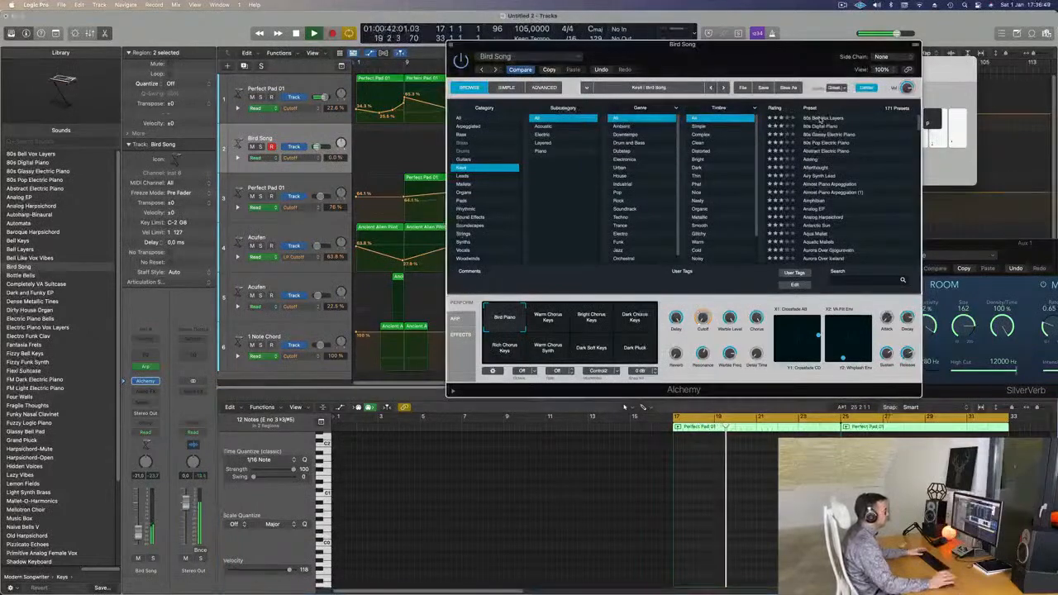
{"action": "key", "text": "space"}
{"action": "key", "text": "space"}
{"action": "left_click_drag", "start_coordinate": [798, 44], "coordinate": [843, 15]}
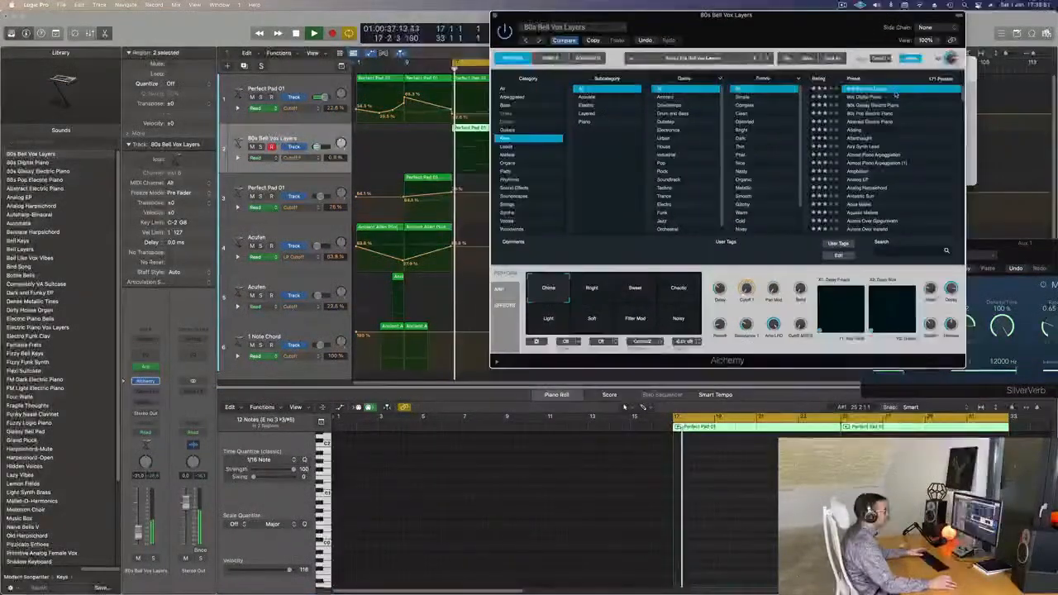
{"action": "left_click", "coordinate": [883, 106]}
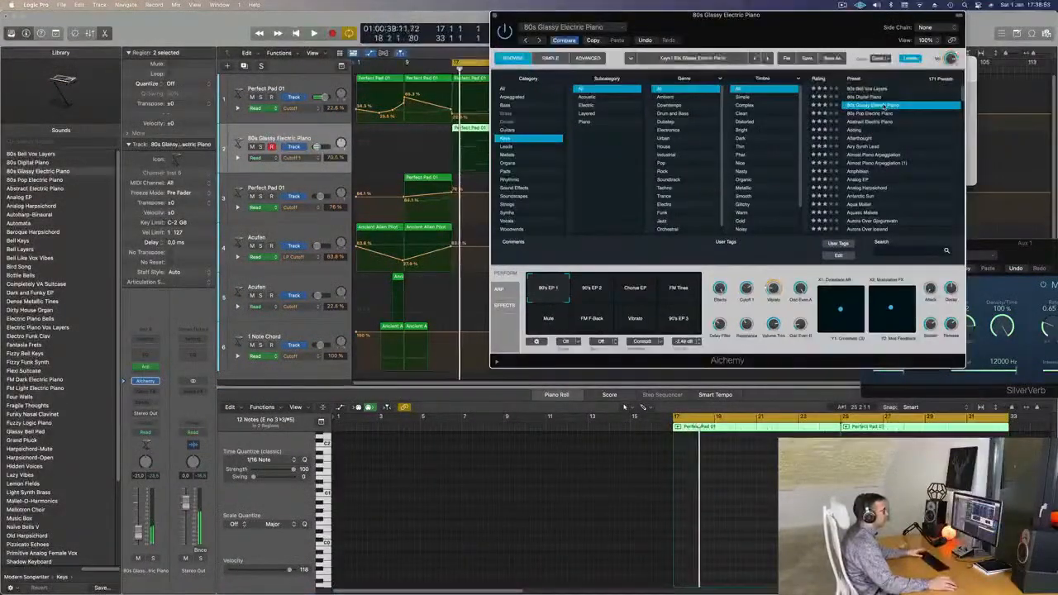
Load Abstract Electric Piano and audition its Bright, Warm Dissonance, Soft, Underwater and Release variations.
{"action": "left_click", "coordinate": [881, 121]}
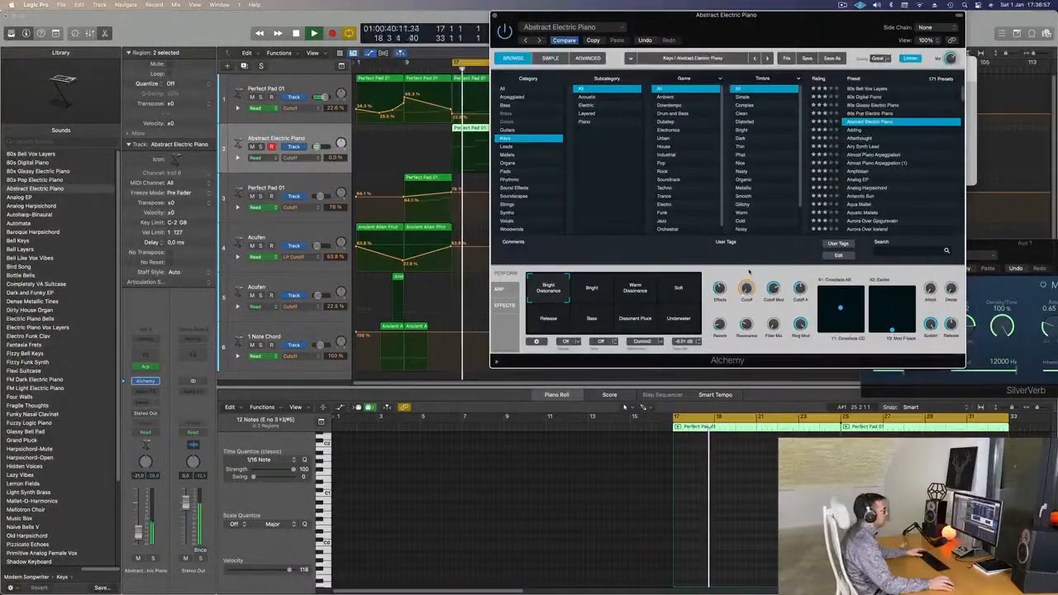
{"action": "left_click", "coordinate": [592, 290]}
{"action": "left_click", "coordinate": [635, 289]}
{"action": "left_click", "coordinate": [679, 288]}
{"action": "left_click", "coordinate": [679, 320]}
{"action": "left_click", "coordinate": [562, 320]}
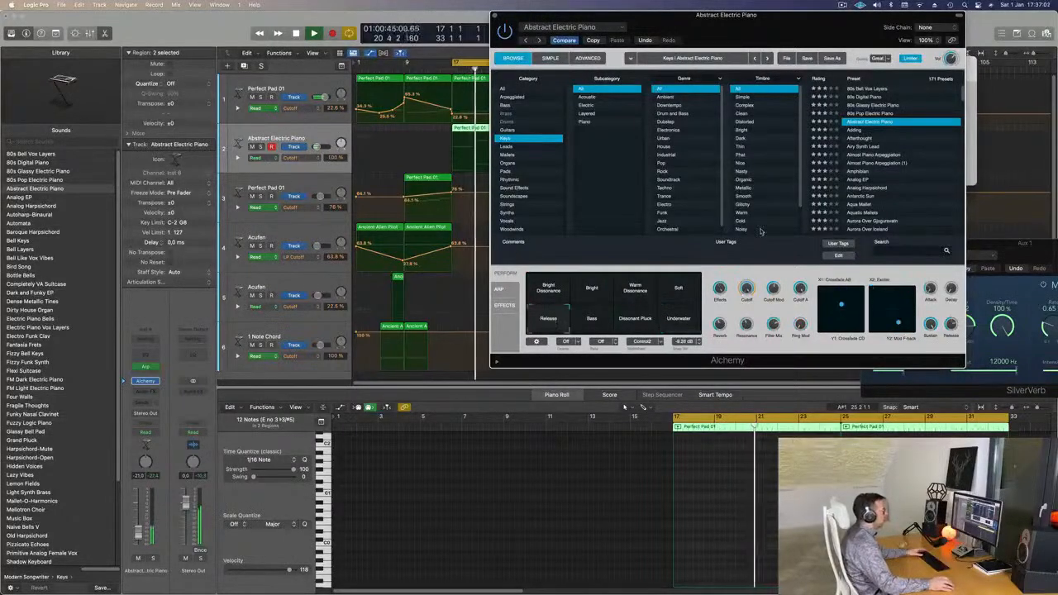
Try the Airy Synth Lead, Almost Piano Arpeggiation, Analog EP, Aqua Mallet and Aurora Over Iceland presets.
{"action": "left_click", "coordinate": [868, 147]}
{"action": "left_click", "coordinate": [882, 156]}
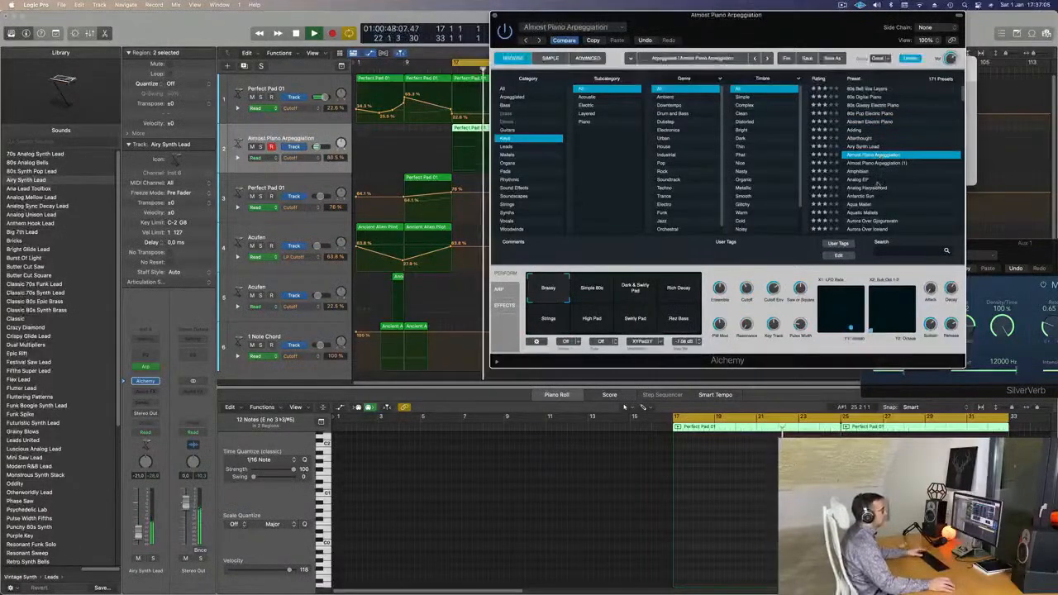
{"action": "left_click", "coordinate": [909, 179]}
{"action": "scroll", "coordinate": [918, 173], "scroll_direction": "down", "scroll_amount": 2}
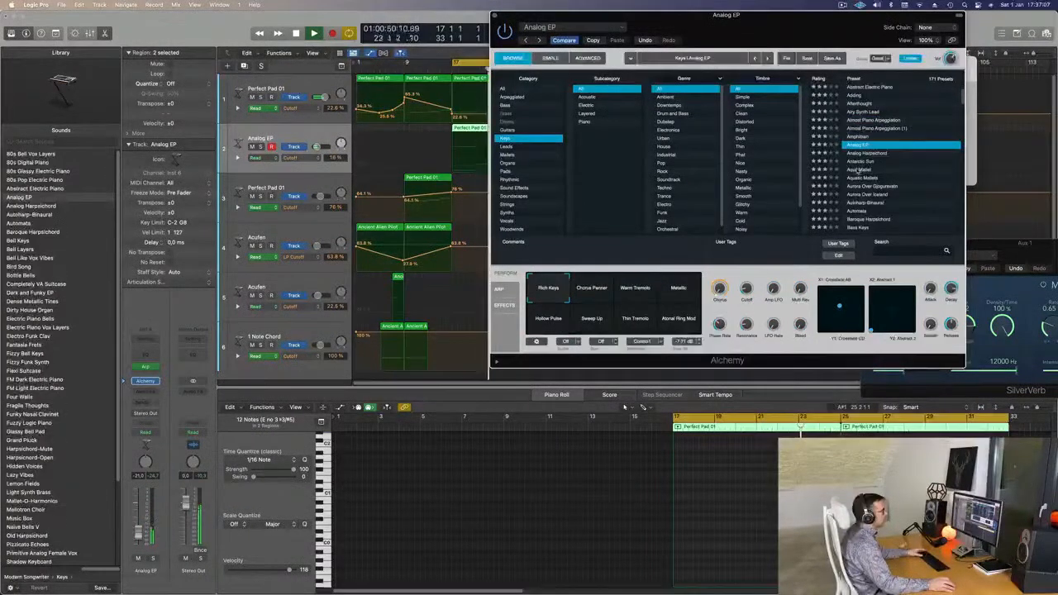
{"action": "left_click", "coordinate": [914, 171]}
{"action": "scroll", "coordinate": [902, 171], "scroll_direction": "down", "scroll_amount": 2}
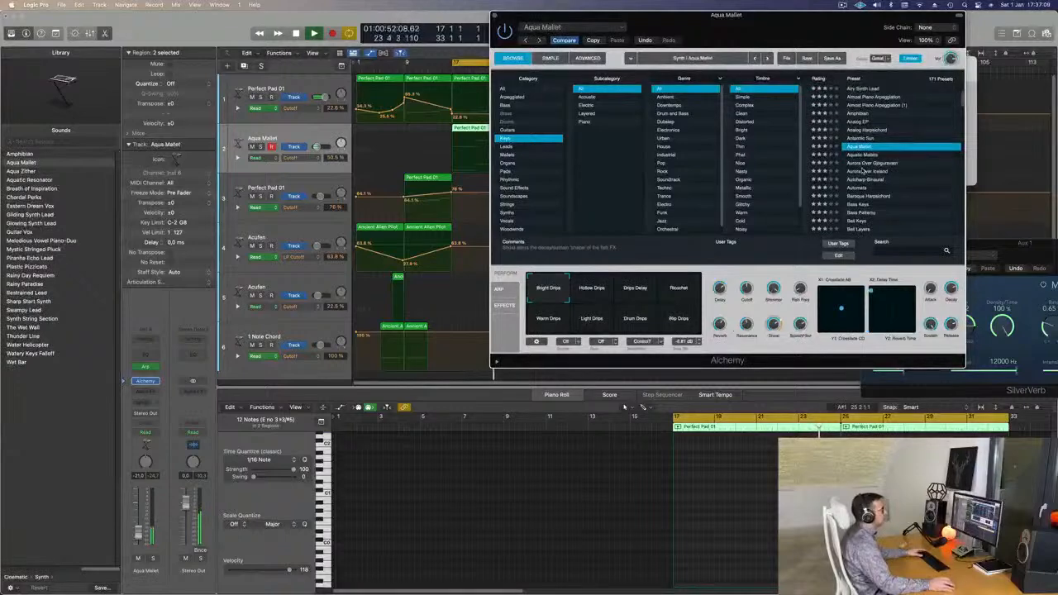
{"action": "left_click", "coordinate": [885, 171]}
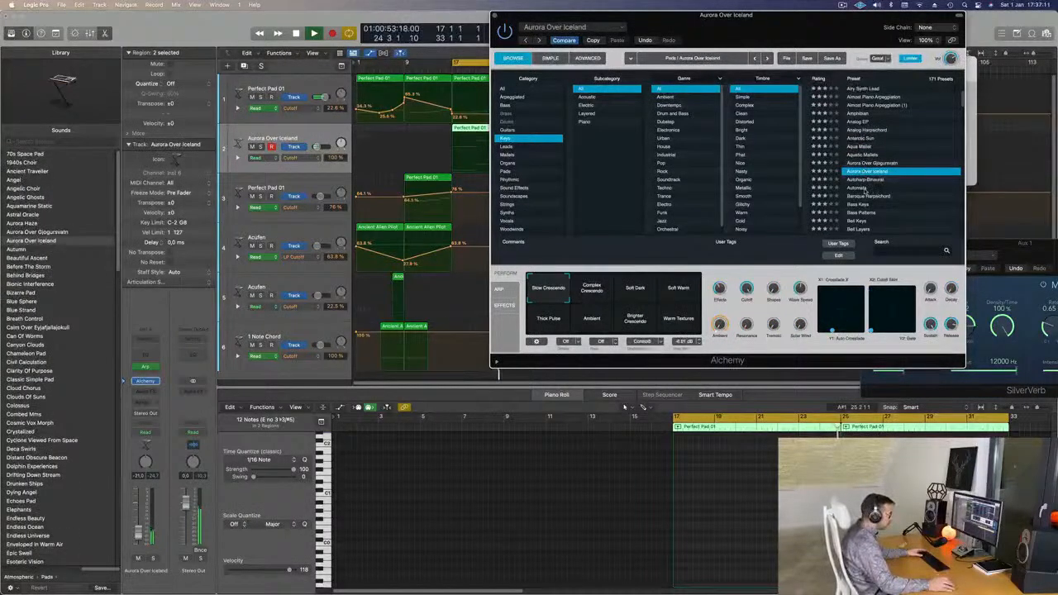
Load the Automata preset in Alchemy on the arpeggiated track.
{"action": "left_click", "coordinate": [860, 188]}
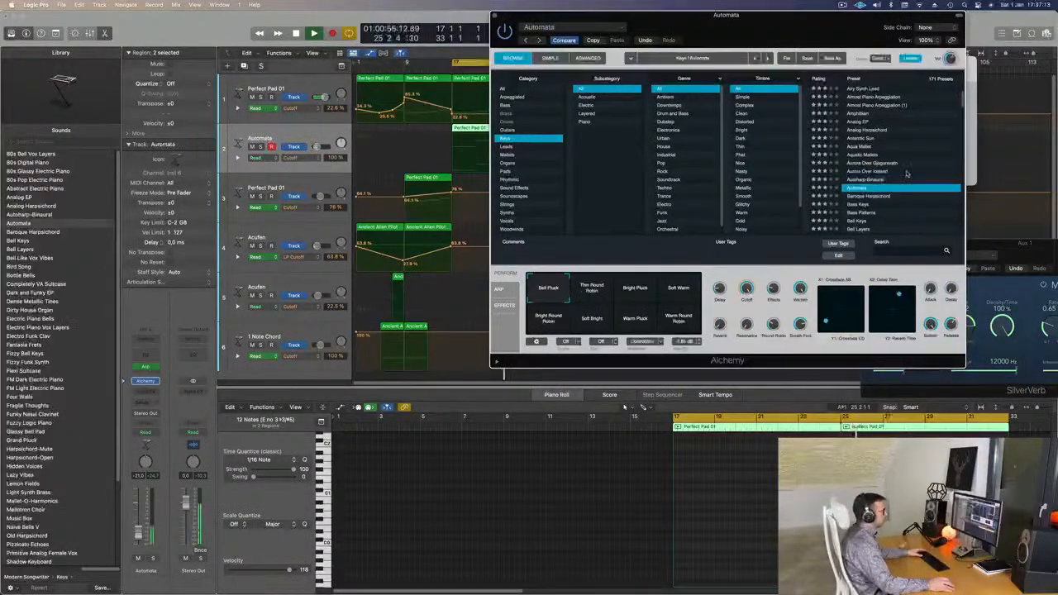
{"action": "scroll", "coordinate": [901, 148], "scroll_direction": "down", "scroll_amount": 2}
{"action": "mouse_move", "coordinate": [792, 26]}
{"action": "left_mouse_down"}
{"action": "mouse_move", "coordinate": [750, 29]}
{"action": "mouse_move", "coordinate": [785, 27]}
{"action": "left_mouse_up"}
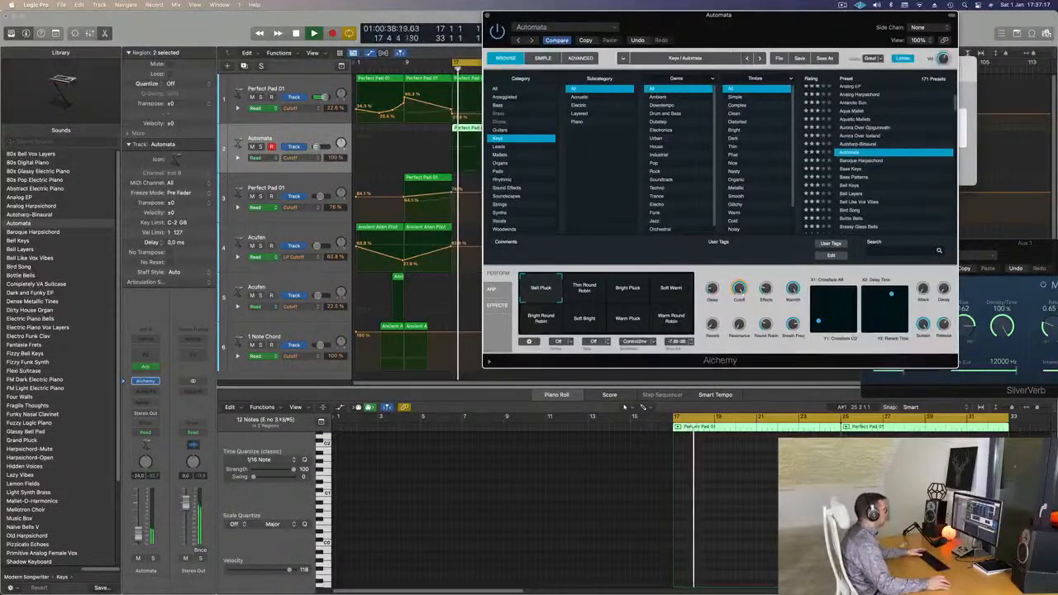
Audition the Automata variations, including Thin Round Robin, Bright Pluck, Soft Bright, Warm Pluck, Warm Round Robin and Soft Warm.
{"action": "left_click", "coordinate": [590, 291]}
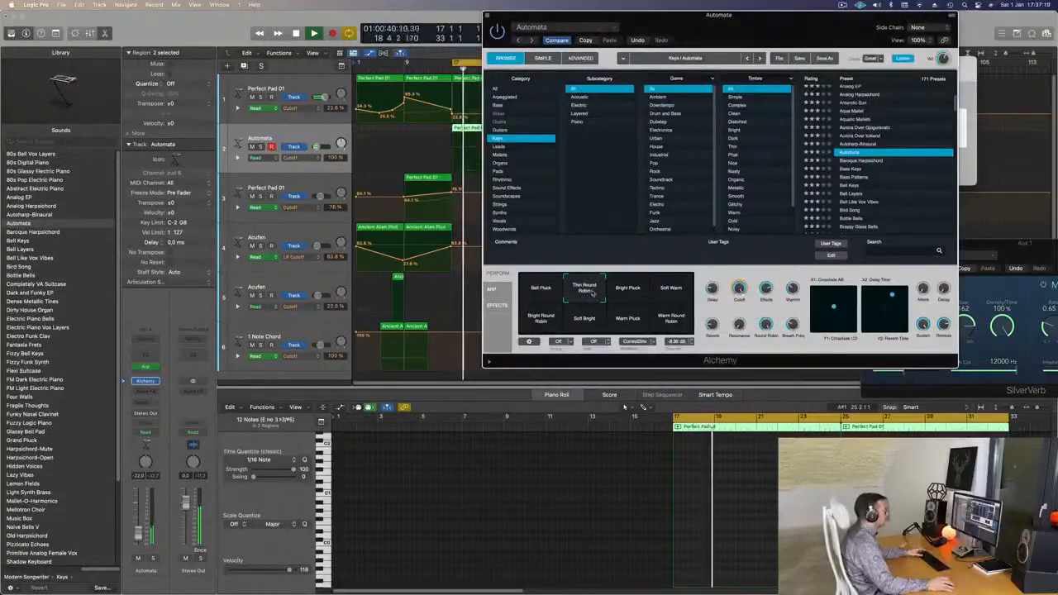
{"action": "left_click", "coordinate": [634, 291]}
{"action": "left_click", "coordinate": [585, 291]}
{"action": "left_click", "coordinate": [544, 322]}
{"action": "left_click", "coordinate": [584, 326]}
{"action": "left_click", "coordinate": [623, 322]}
{"action": "left_click", "coordinate": [673, 321]}
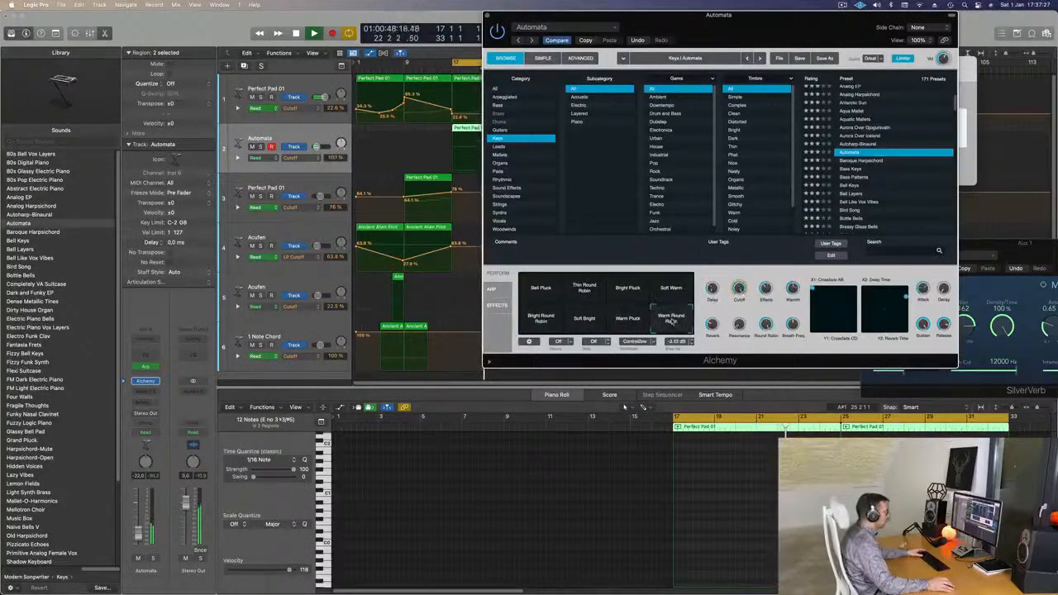
{"action": "left_click", "coordinate": [584, 289]}
{"action": "key", "text": "space"}
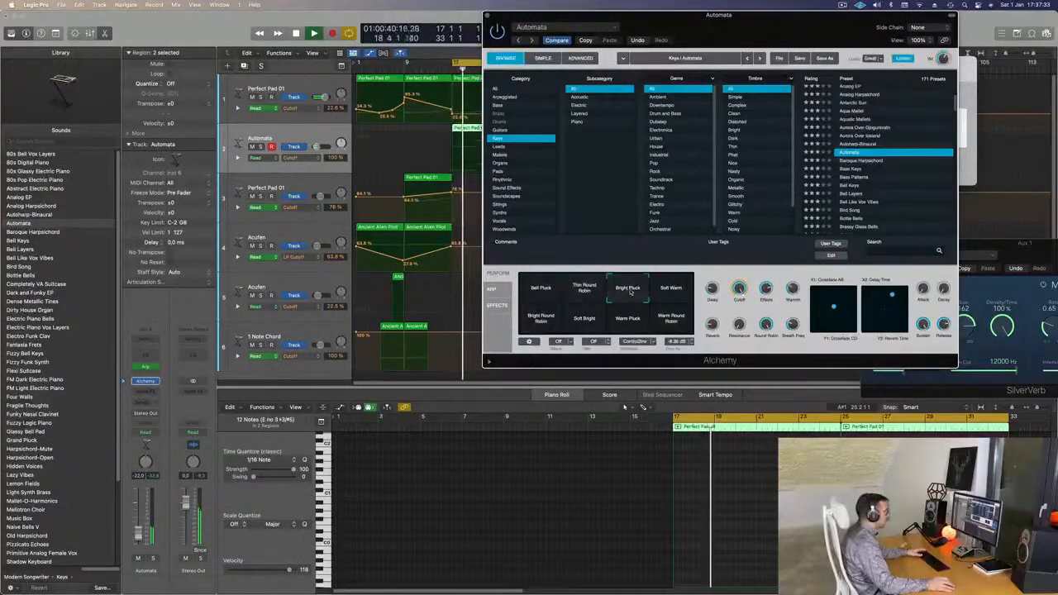
{"action": "left_click", "coordinate": [671, 291]}
Choose Automata's Thin Round Robin variation and reduce its cutoff to about 88%.
{"action": "left_click", "coordinate": [586, 289]}
{"action": "left_click_drag", "start_coordinate": [738, 289], "coordinate": [733, 318]}
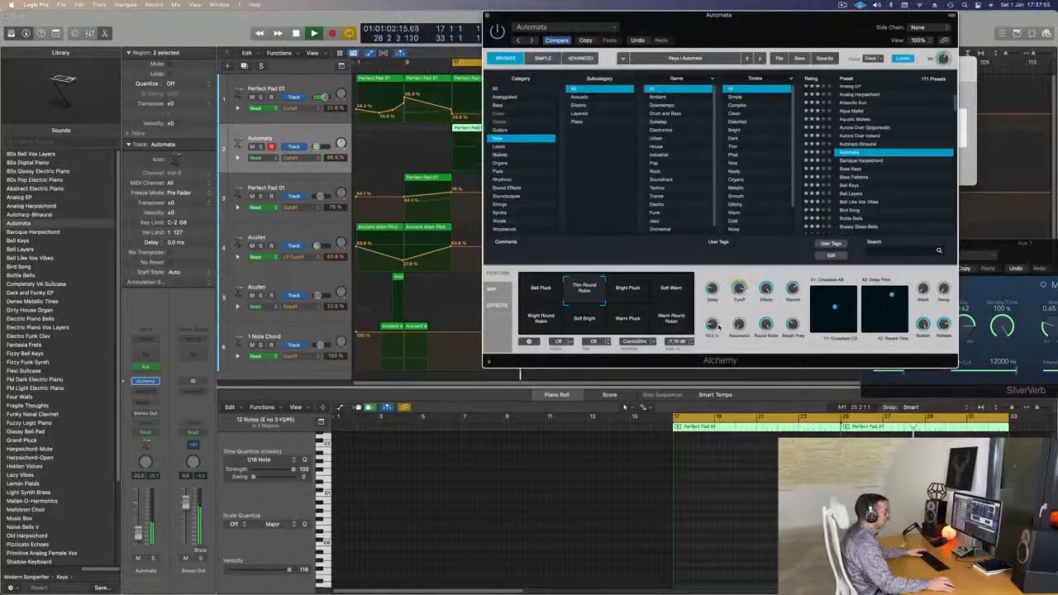
{"action": "left_click_drag", "start_coordinate": [695, 18], "coordinate": [764, 84]}
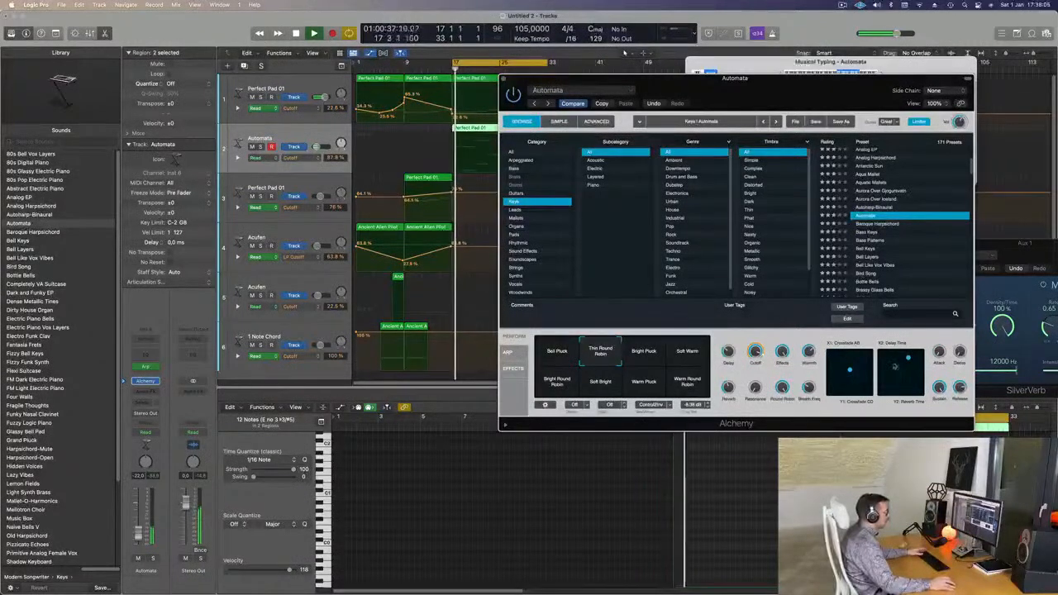
Check Alchemy's built-in arpeggiator settings, then open the track's Arpeggiator plug-in and play the loop.
{"action": "left_click", "coordinate": [509, 353]}
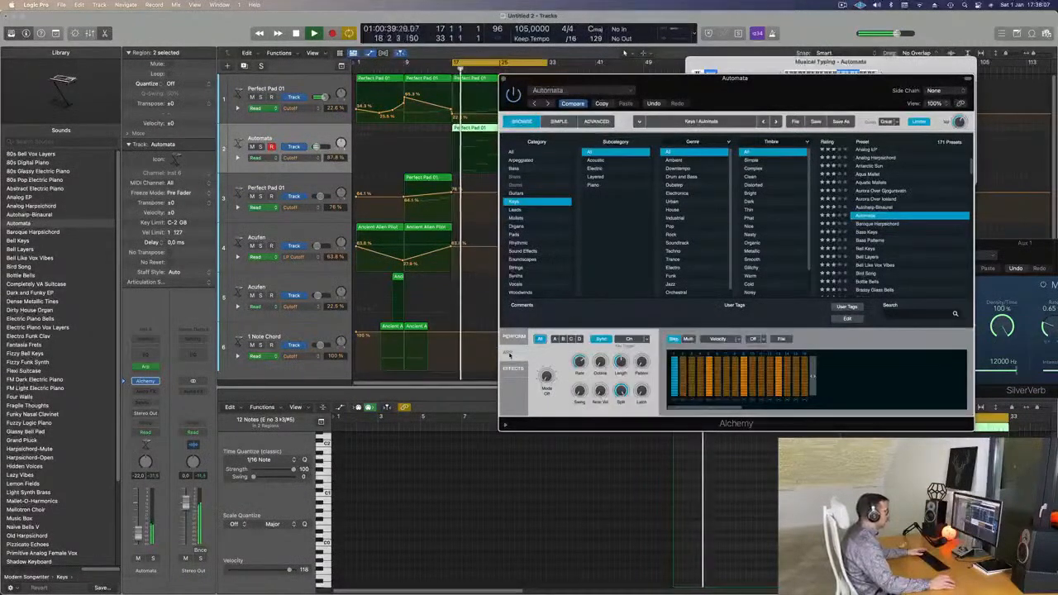
{"action": "left_click", "coordinate": [146, 368]}
{"action": "key", "text": "space"}
{"action": "left_click_drag", "start_coordinate": [884, 103], "coordinate": [655, 101]}
{"action": "key", "text": "space"}
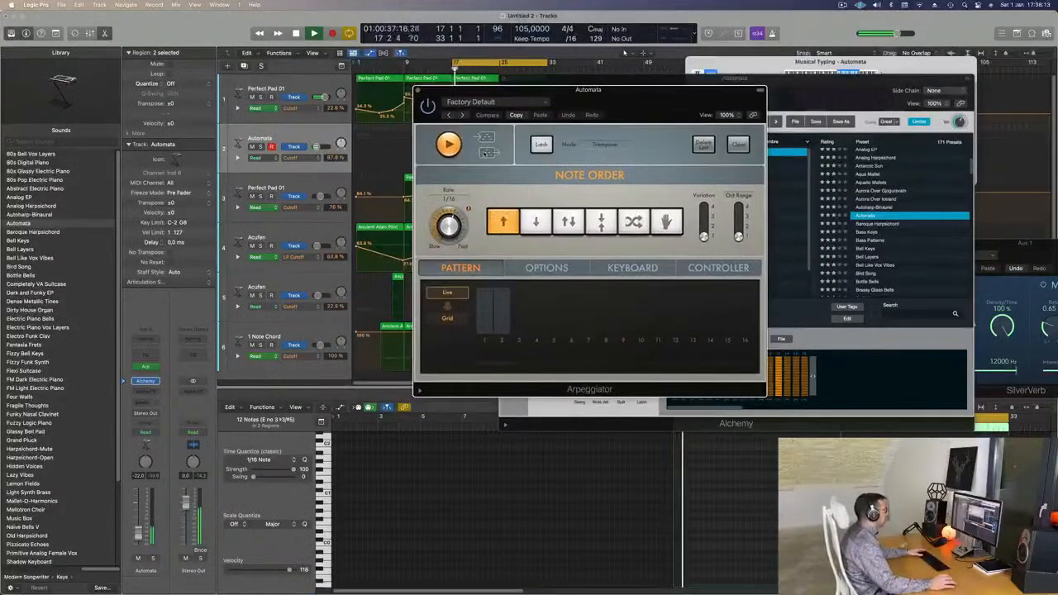
Try the Arcade Trills, Bouncing Funk and Chord Cycle 01 presets in the Arpeggiator.
{"action": "left_click", "coordinate": [462, 116]}
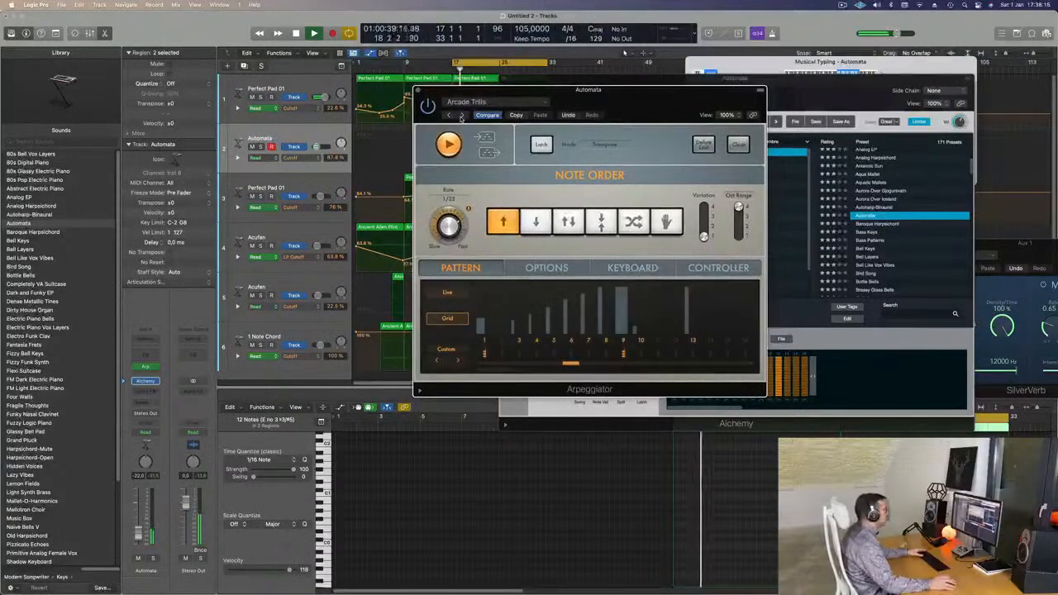
{"action": "left_click", "coordinate": [461, 116]}
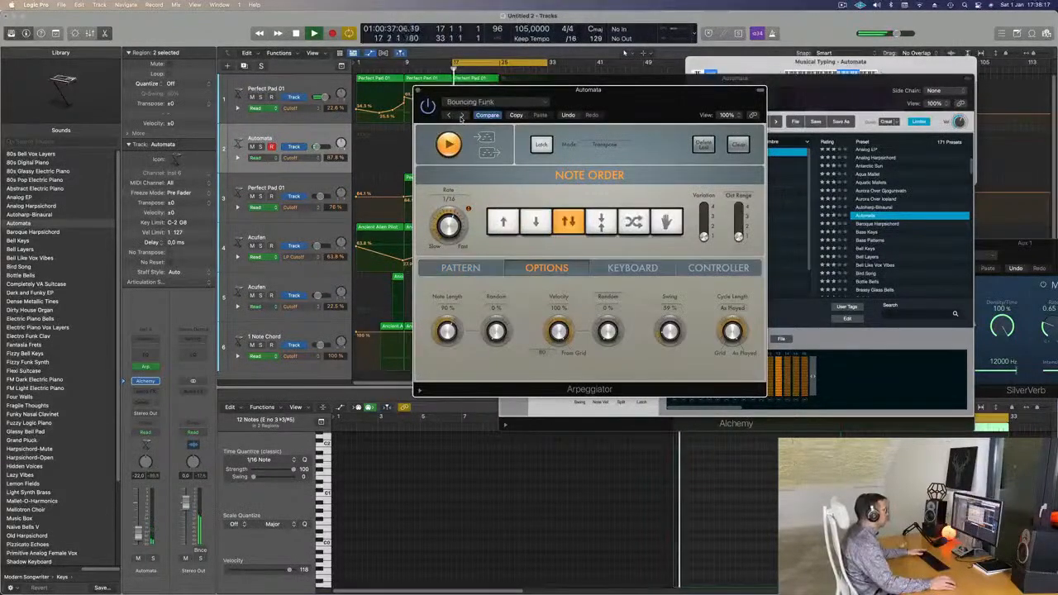
{"action": "left_click", "coordinate": [462, 115]}
{"action": "left_click_drag", "start_coordinate": [620, 98], "coordinate": [682, 86]}
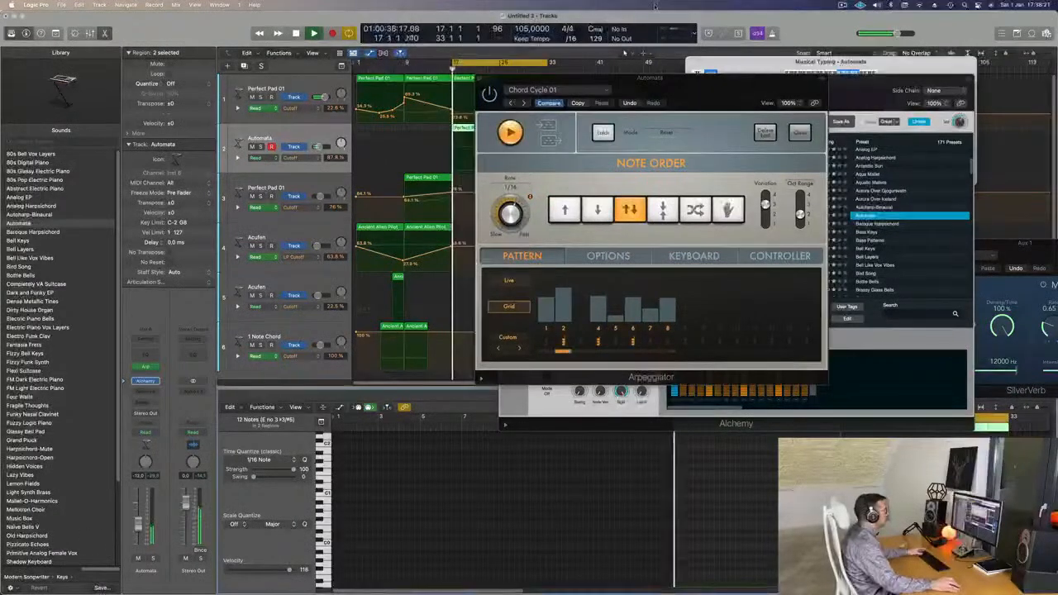
Try the Classic Cycle 01 and 02 arpeggiator presets, and load Classic Cycle 03.
{"action": "left_click", "coordinate": [525, 102]}
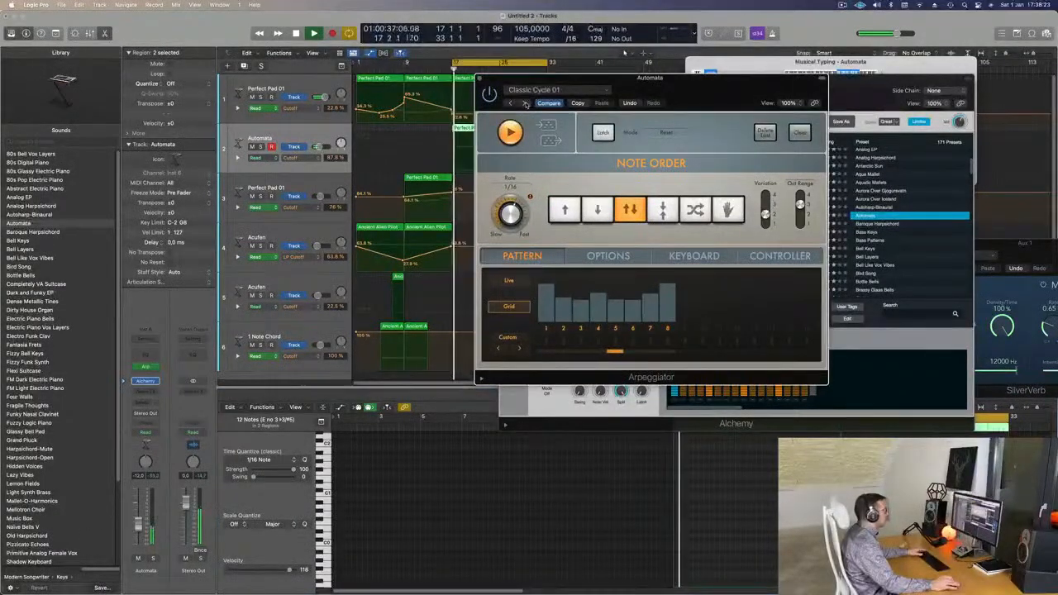
{"action": "left_click_drag", "start_coordinate": [708, 89], "coordinate": [730, 129]}
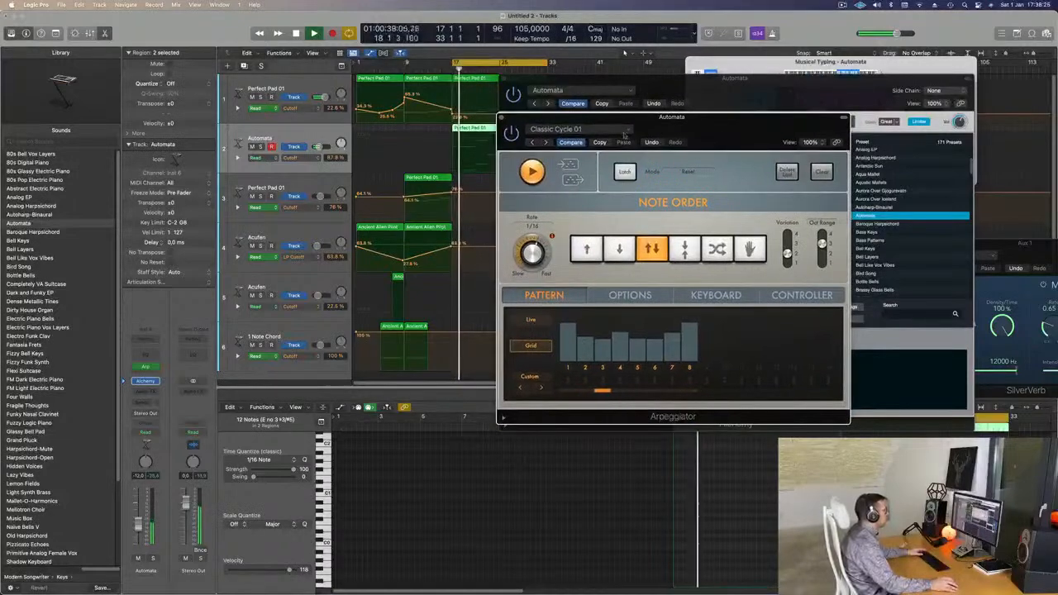
{"action": "left_click", "coordinate": [546, 143]}
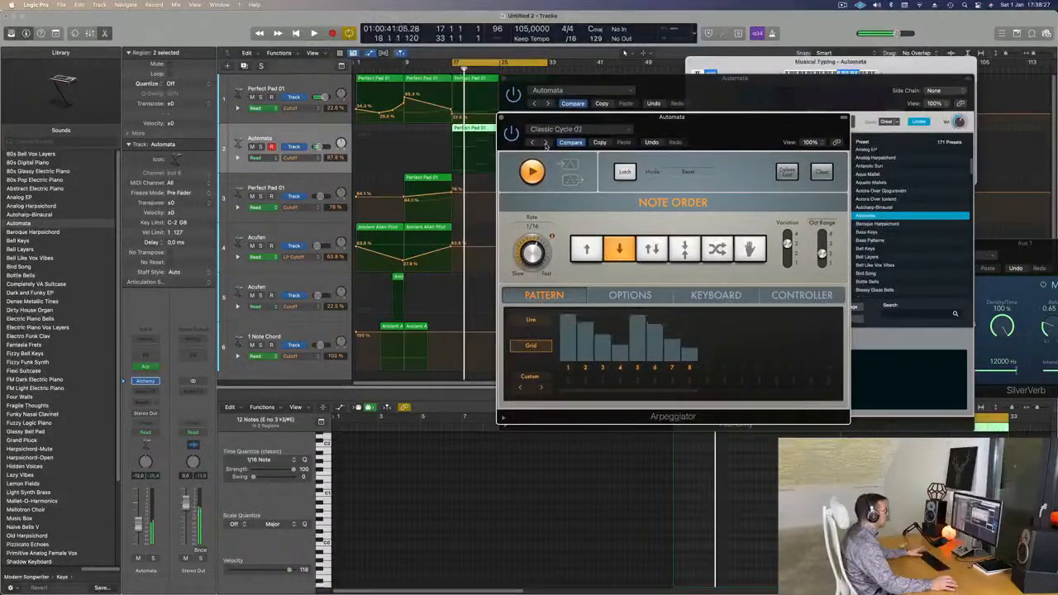
{"action": "left_click", "coordinate": [546, 143]}
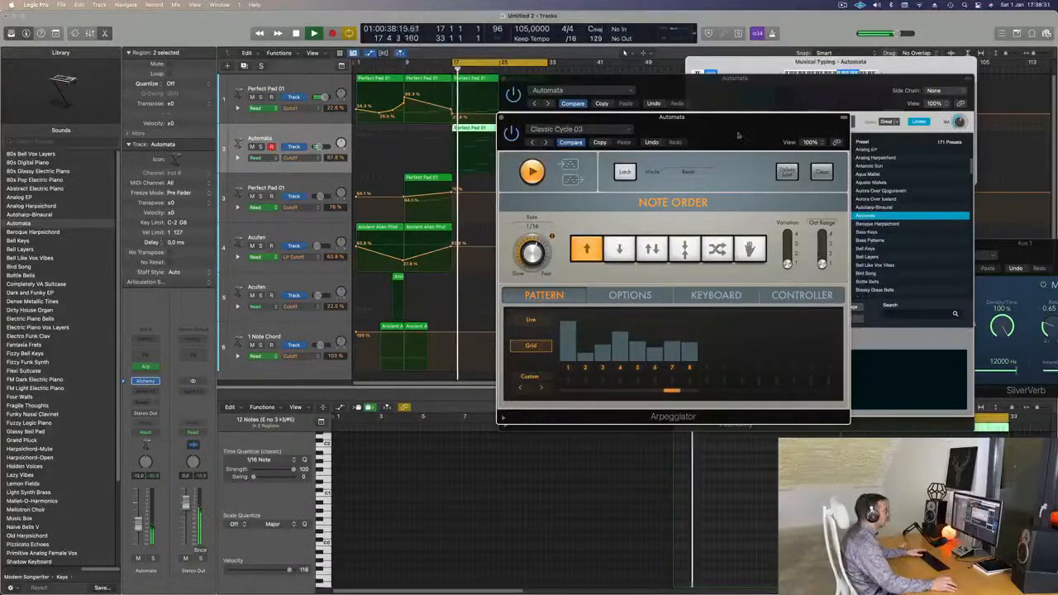
Close the Arpeggiator window with Classic Cycle 03 kept, then close the Alchemy window and stop playback.
{"action": "left_click_drag", "start_coordinate": [745, 130], "coordinate": [617, 215]}
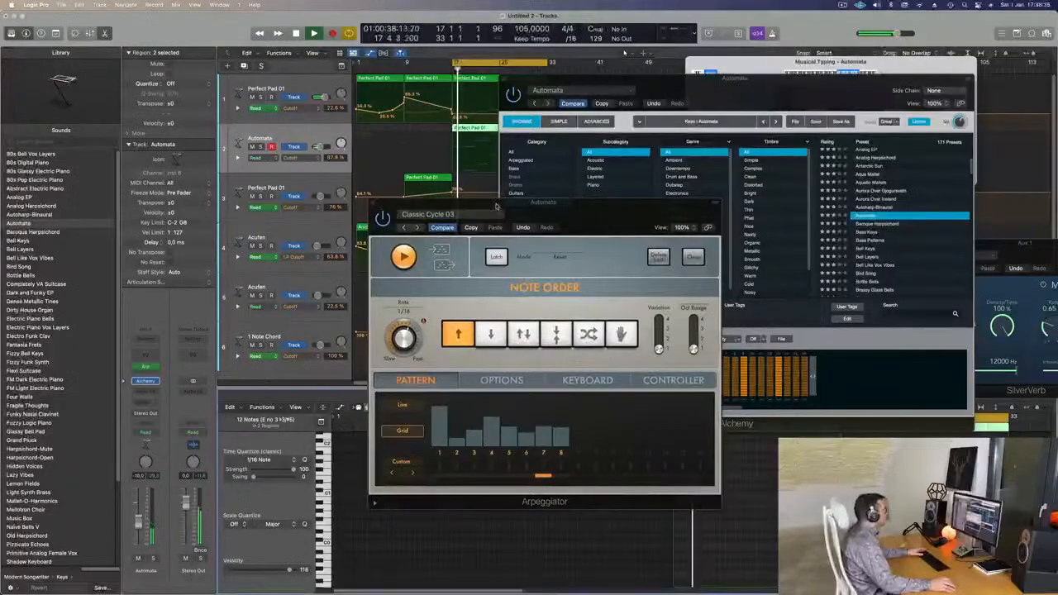
{"action": "left_click_drag", "start_coordinate": [544, 202], "coordinate": [511, 221]}
{"action": "left_click", "coordinate": [340, 222]}
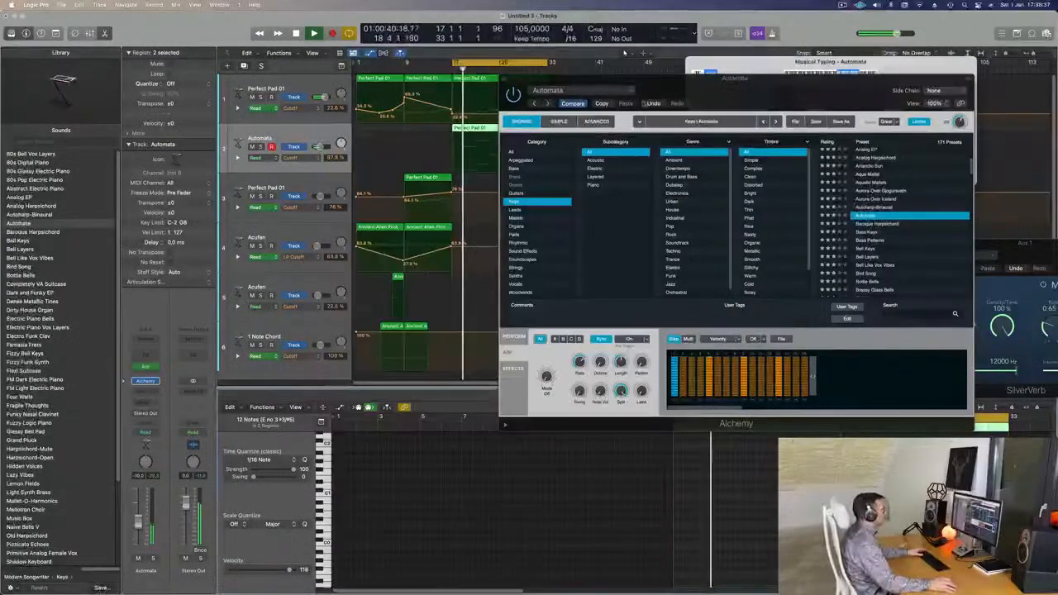
{"action": "left_click_drag", "start_coordinate": [707, 105], "coordinate": [594, 202]}
{"action": "key", "text": "super+w"}
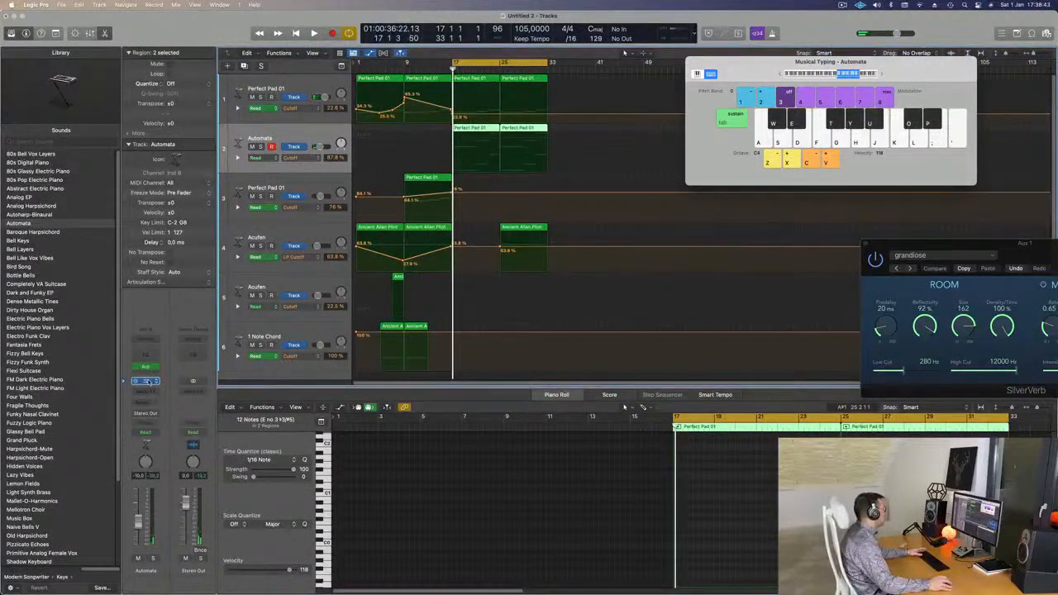
Reopen Alchemy on the Automata track, check its Advanced and Simple views, and return to the preset browser.
{"action": "left_click", "coordinate": [145, 381]}
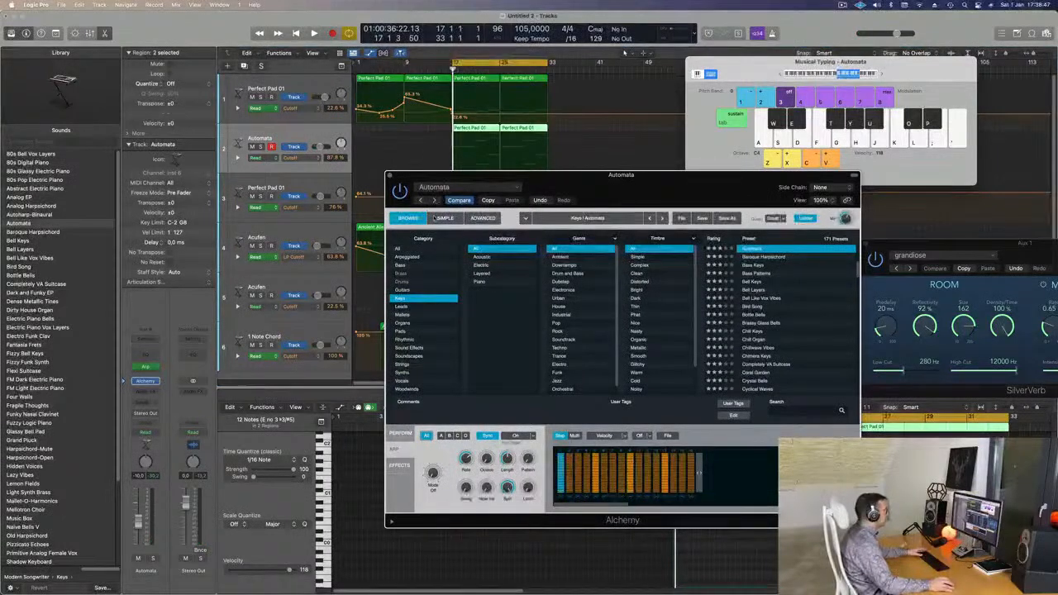
{"action": "left_click", "coordinate": [447, 218]}
{"action": "left_click", "coordinate": [483, 218]}
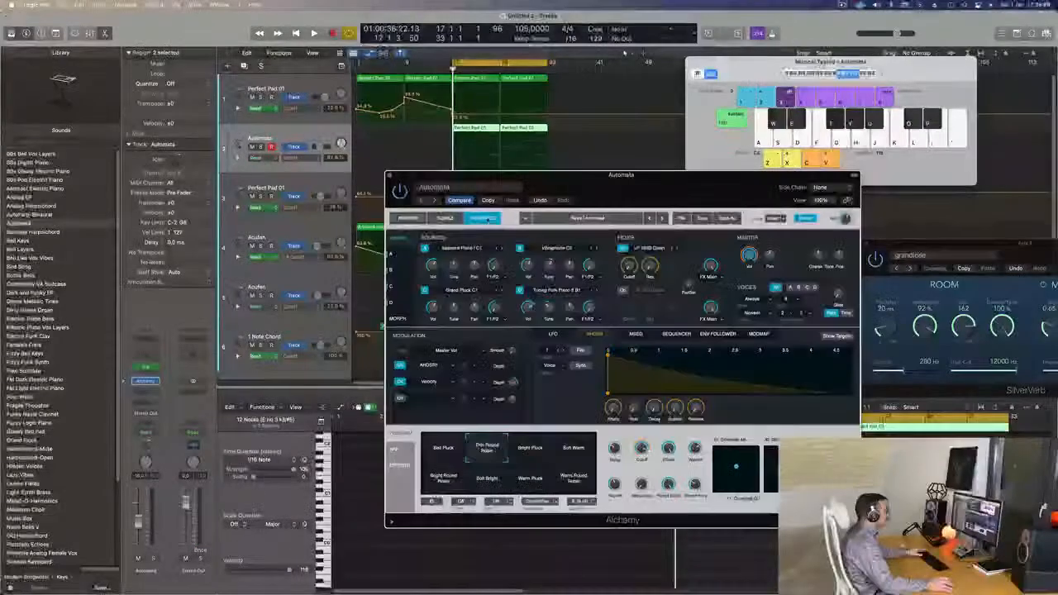
{"action": "left_click", "coordinate": [446, 218]}
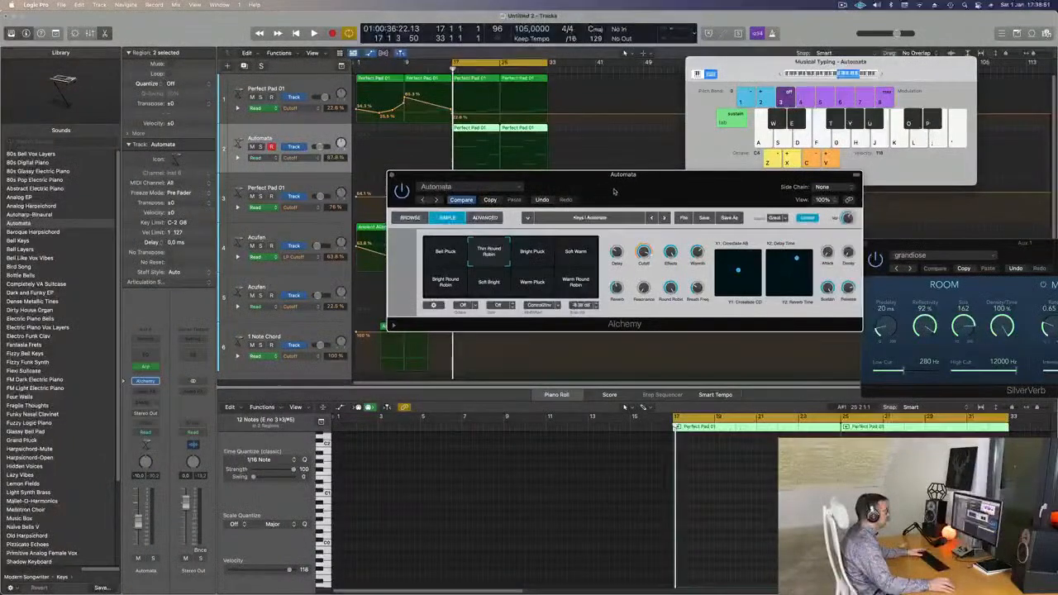
{"action": "left_click_drag", "start_coordinate": [626, 184], "coordinate": [654, 173]}
{"action": "left_click", "coordinate": [437, 205]}
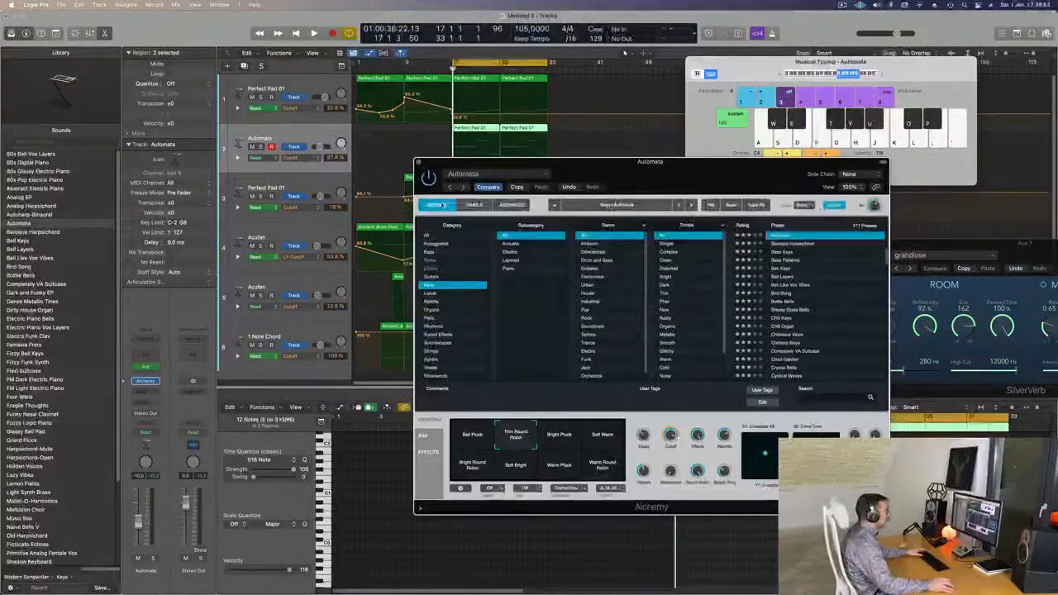
Add cutoff automation on the Automata track rising from about 35.6% at bar 17 to bar 25, and move Alchemy aside.
{"action": "key", "text": "space"}
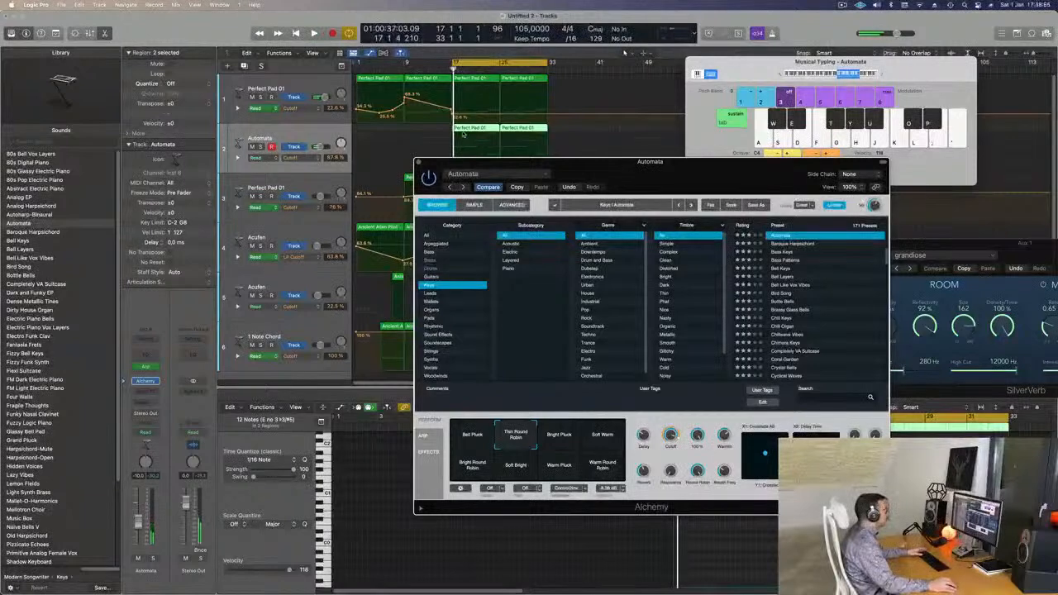
{"action": "left_click", "coordinate": [459, 140]}
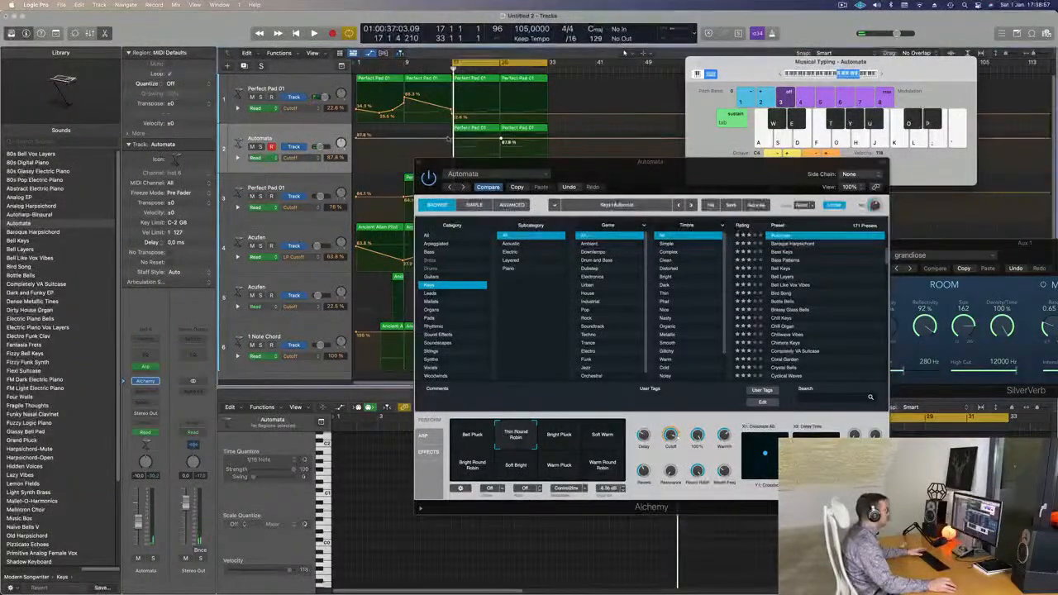
{"action": "left_click_drag", "start_coordinate": [454, 139], "coordinate": [567, 200]}
{"action": "key", "text": "space"}
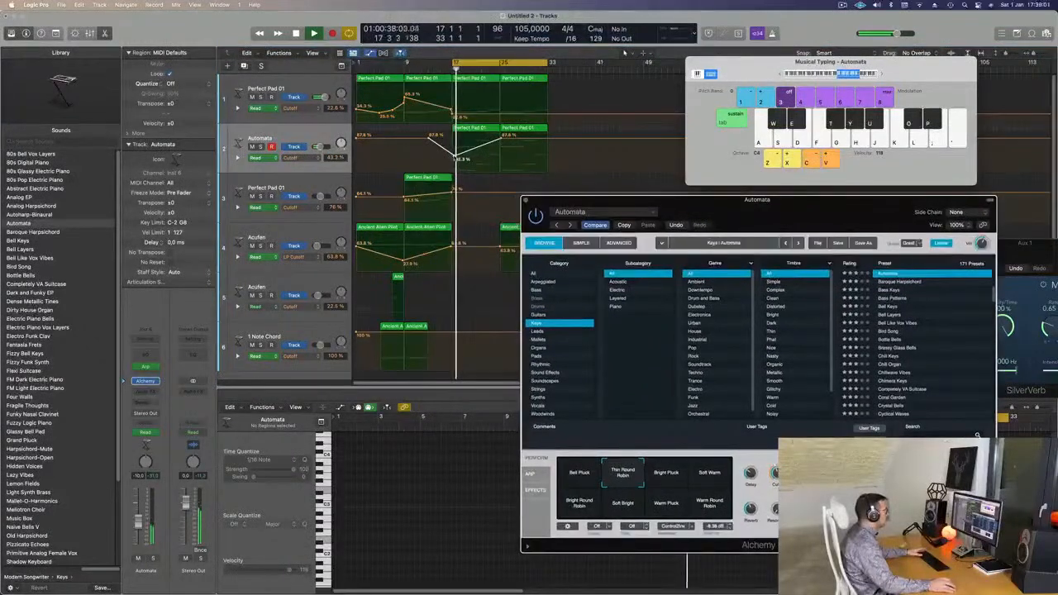
{"action": "left_click", "coordinate": [453, 157]}
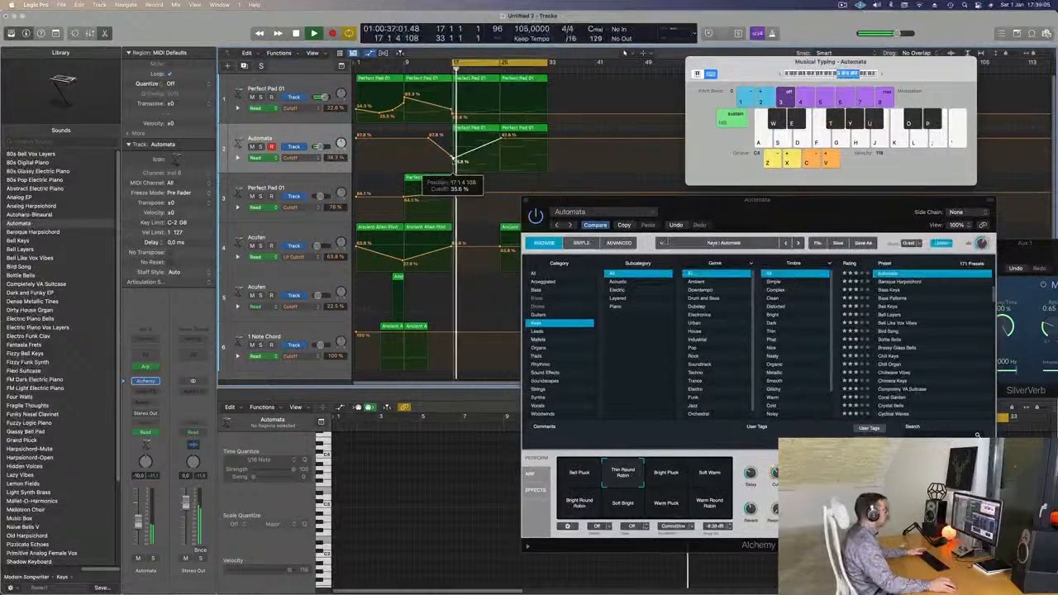
{"action": "left_click_drag", "start_coordinate": [689, 202], "coordinate": [961, 185]}
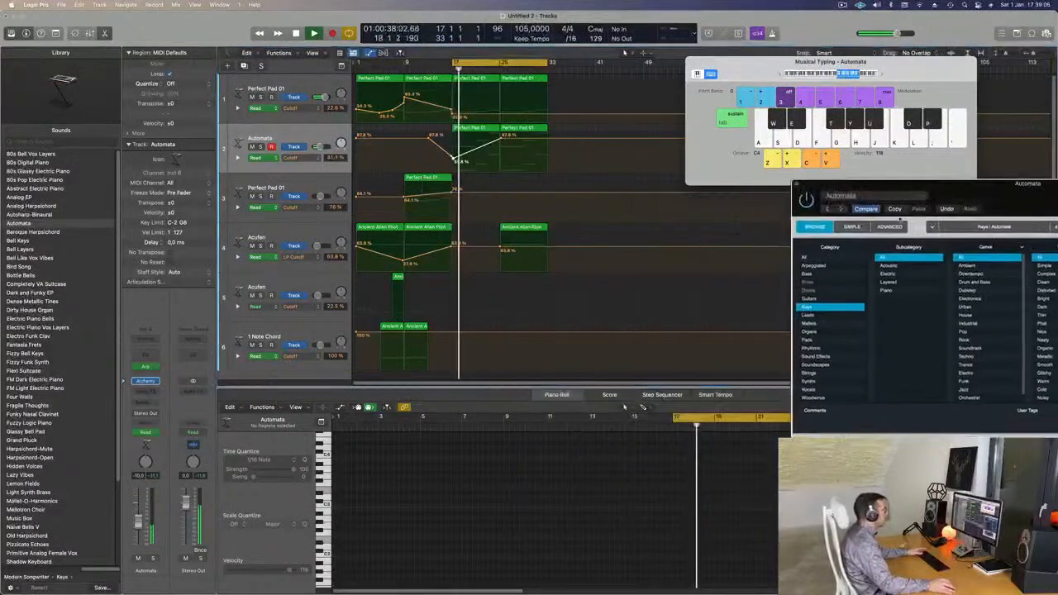
Copy the second 1 Note Chord region to bar 21 and the short Acufen region to bar 19.
{"action": "left_click", "coordinate": [415, 328]}
{"action": "left_click_drag", "start_coordinate": [415, 327], "coordinate": [487, 327]}
{"action": "left_click_drag", "start_coordinate": [398, 278], "coordinate": [472, 281]}
{"action": "scroll", "coordinate": [459, 112], "scroll_direction": "left", "scroll_amount": 2}
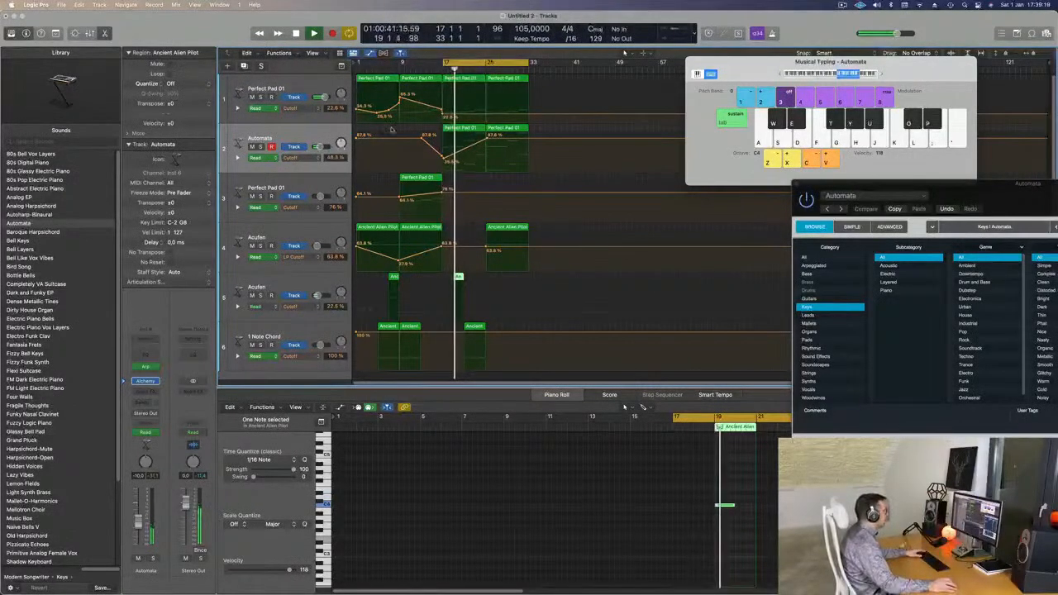
Copy track 3's Perfect Pad 01 region to bar 17 and ramp its cutoff from about 20% up to 76%.
{"action": "left_click", "coordinate": [411, 182]}
{"action": "left_click_drag", "start_coordinate": [410, 182], "coordinate": [443, 217]}
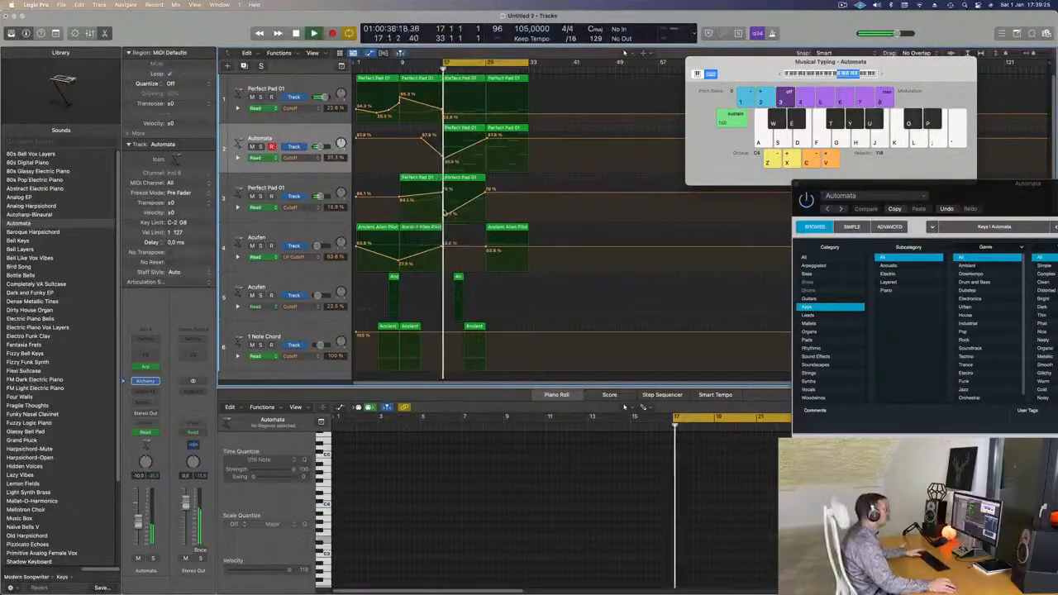
{"action": "left_click", "coordinate": [460, 181]}
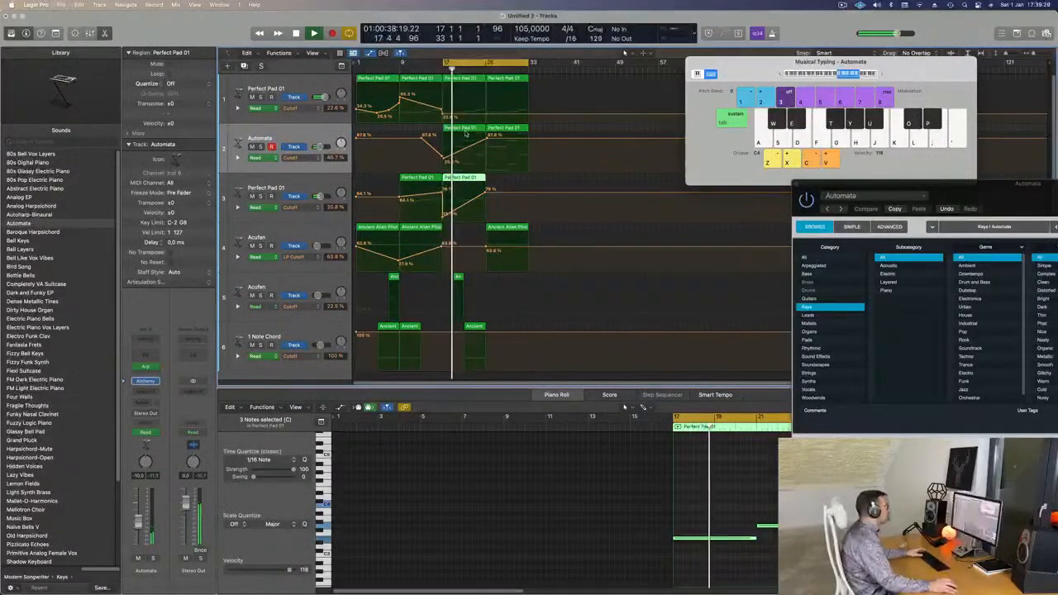
Save the project as 266 in the LEMT 250-500 folder.
{"action": "key", "text": "super+s"}
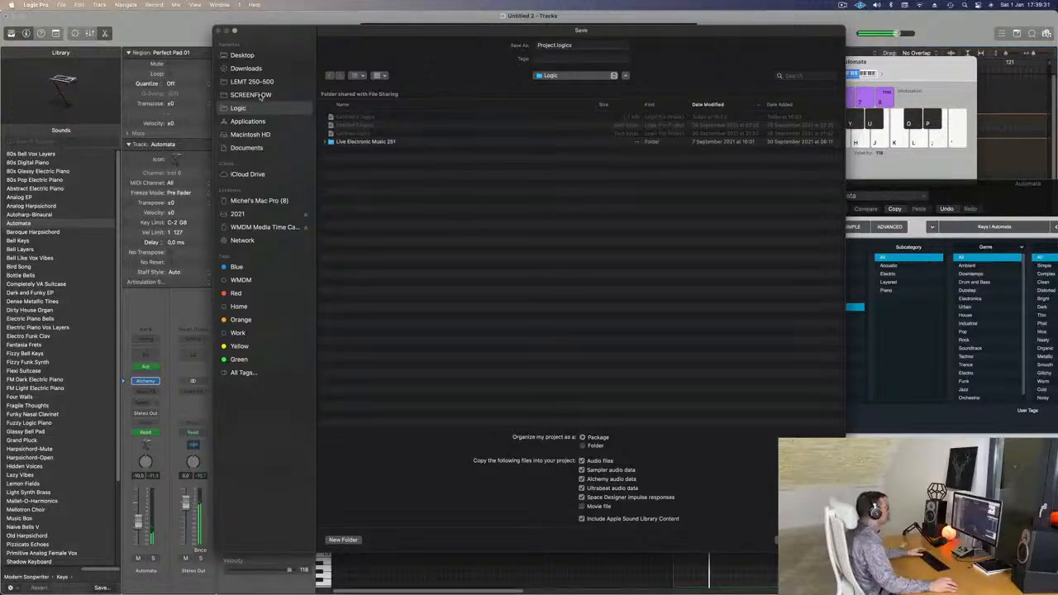
{"action": "left_click", "coordinate": [257, 81]}
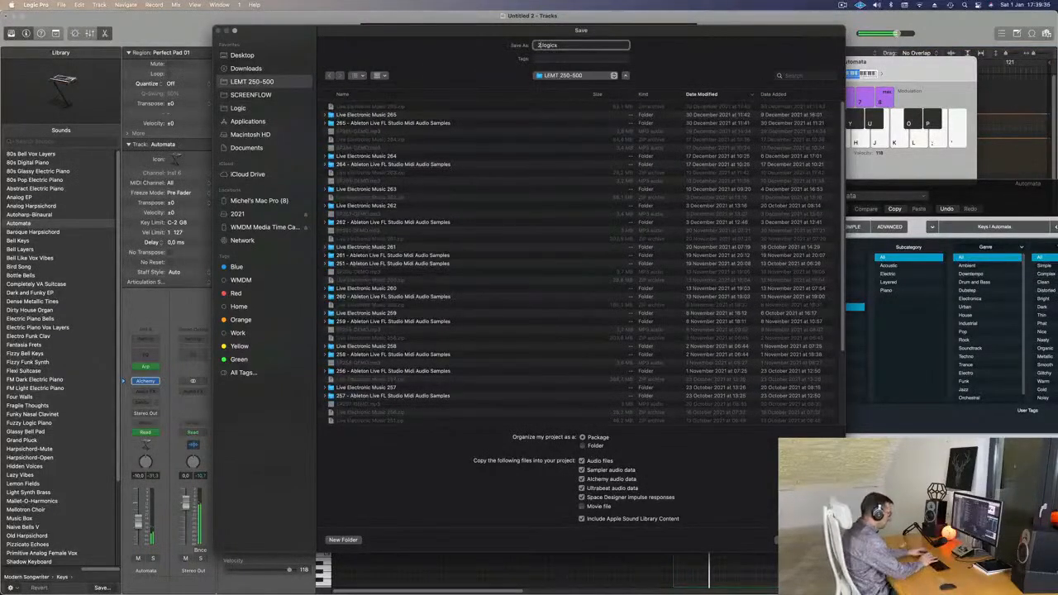
{"action": "type", "text": "266"}
{"action": "key", "text": "Return"}
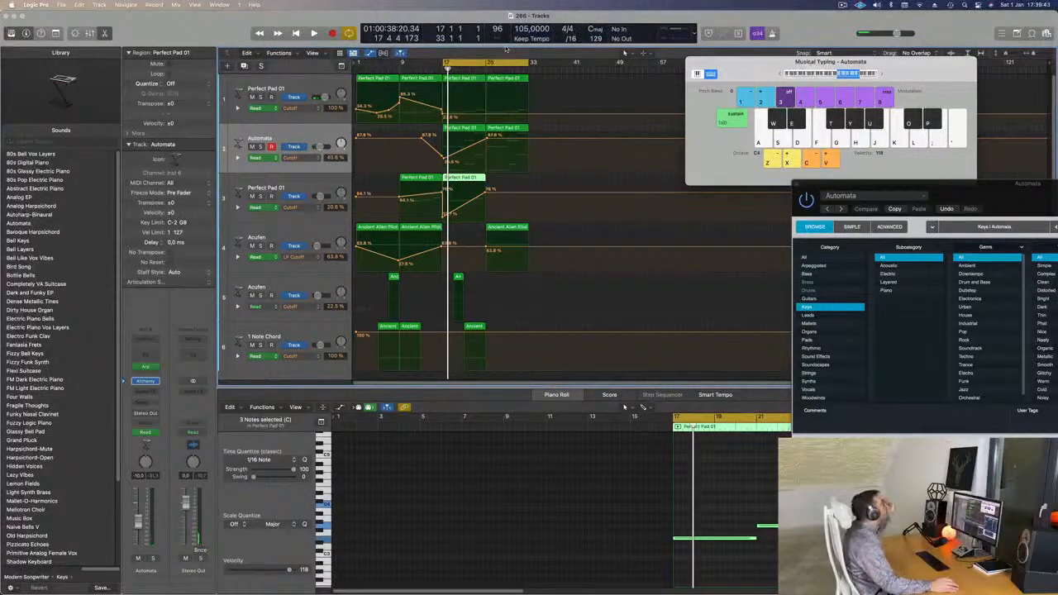
Move track 3's copied Perfect Pad 01 region with its cutoff ramp from bar 17 to bar 25 and restart playback.
{"action": "key", "text": "space"}
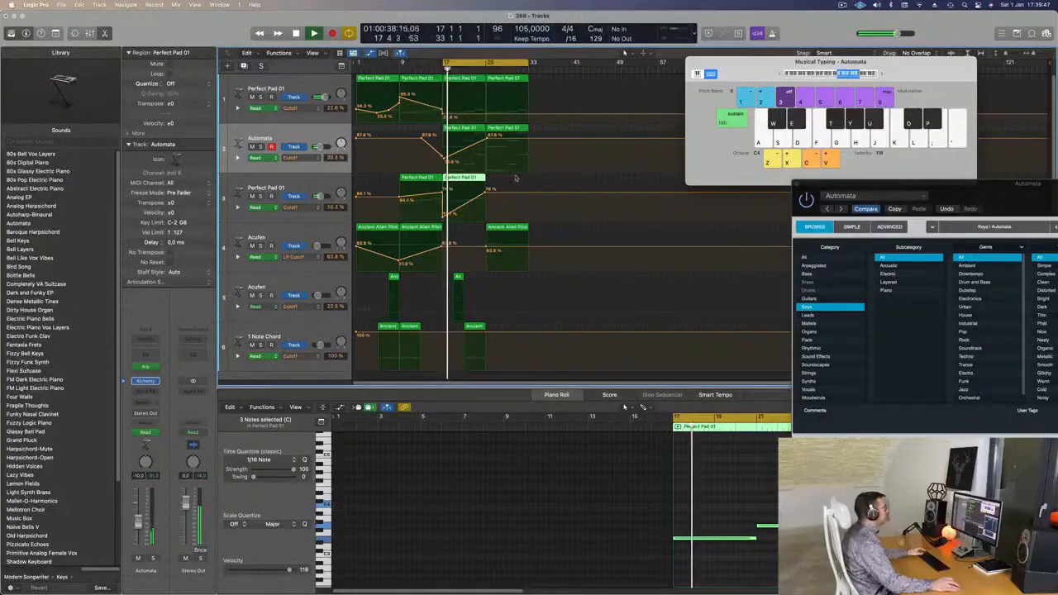
{"action": "left_click_drag", "start_coordinate": [465, 197], "coordinate": [510, 183]}
{"action": "key", "text": "space"}
{"action": "key", "text": "space"}
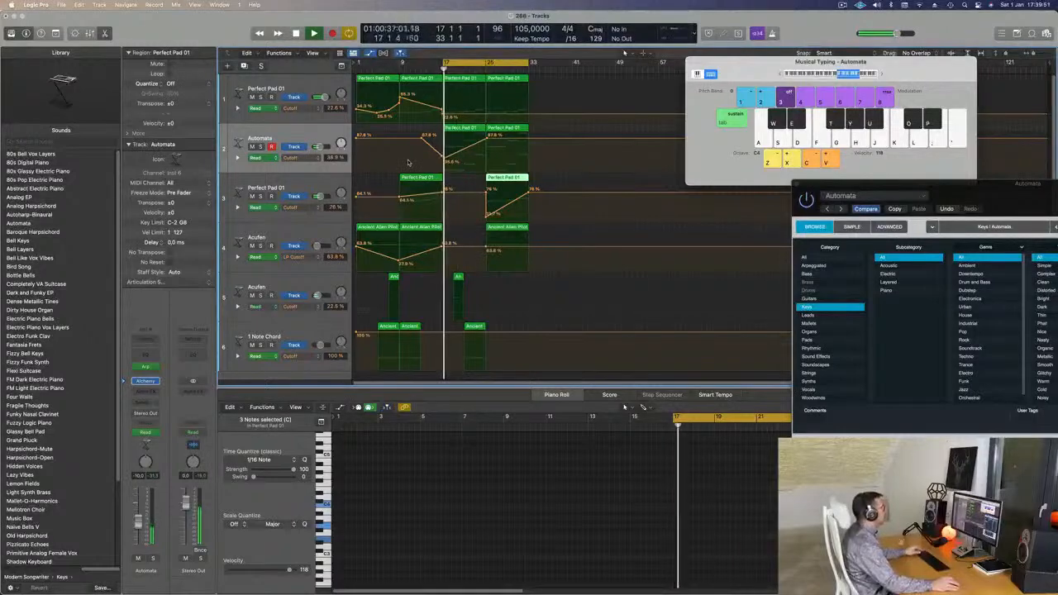
Lower the Automata track's cutoff automation point at bar 25 to about 54.1%.
{"action": "left_click_drag", "start_coordinate": [445, 157], "coordinate": [444, 158]}
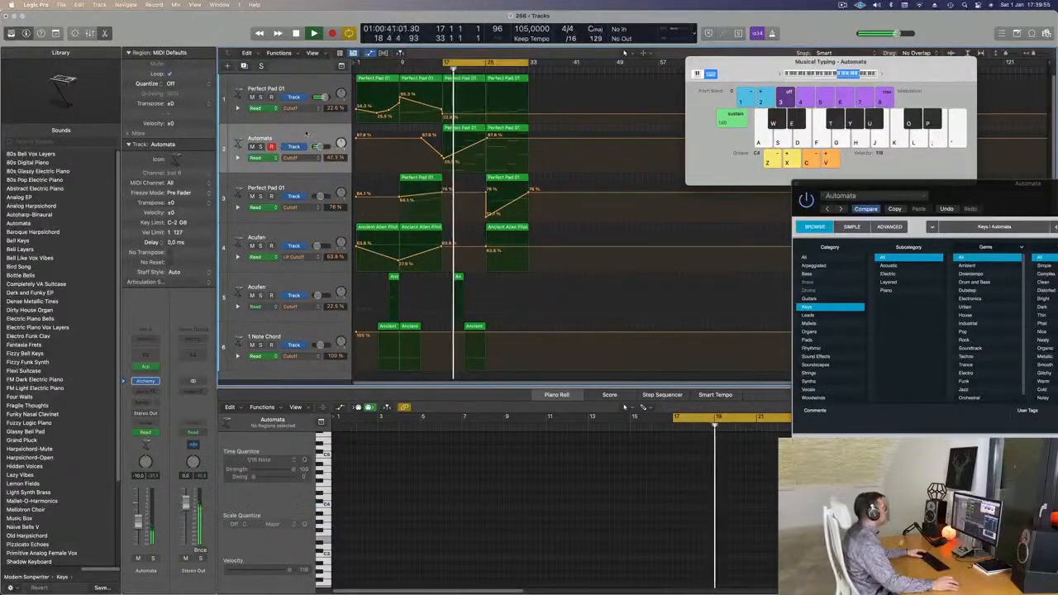
{"action": "left_click", "coordinate": [304, 135]}
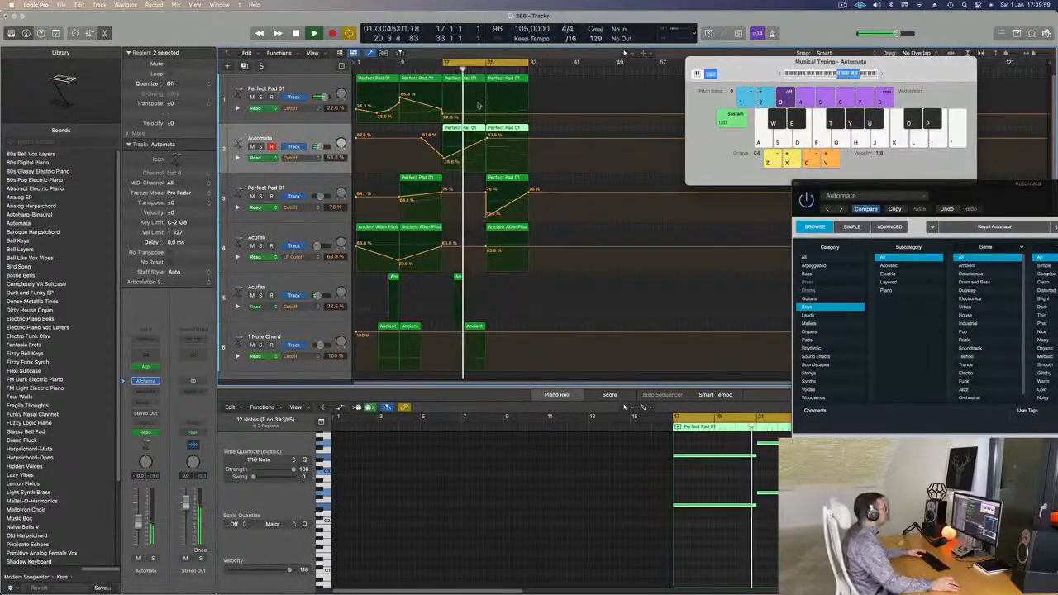
{"action": "left_click", "coordinate": [513, 116]}
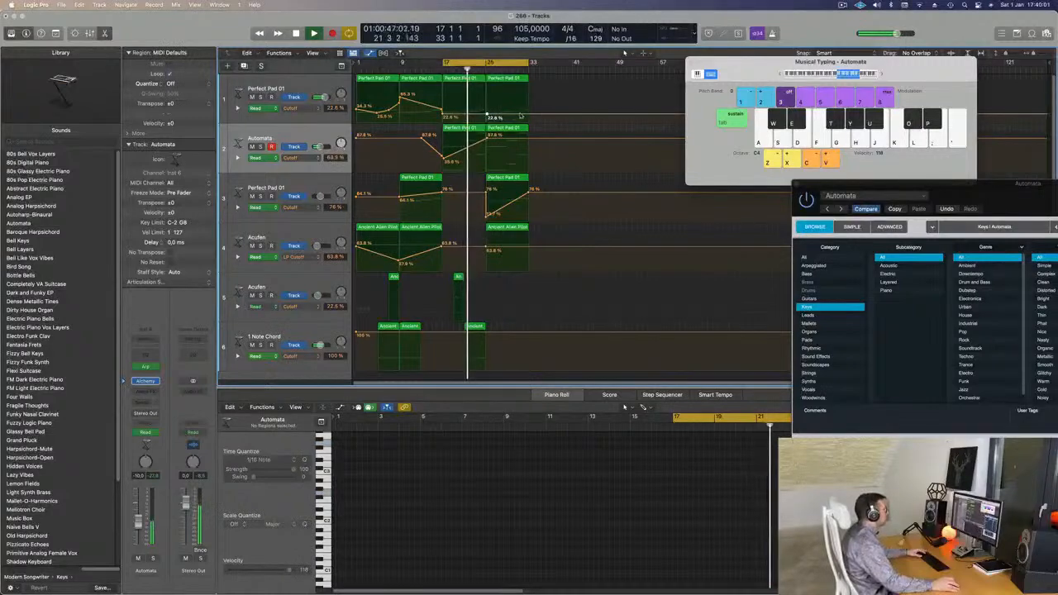
{"action": "left_click_drag", "start_coordinate": [488, 129], "coordinate": [487, 151]}
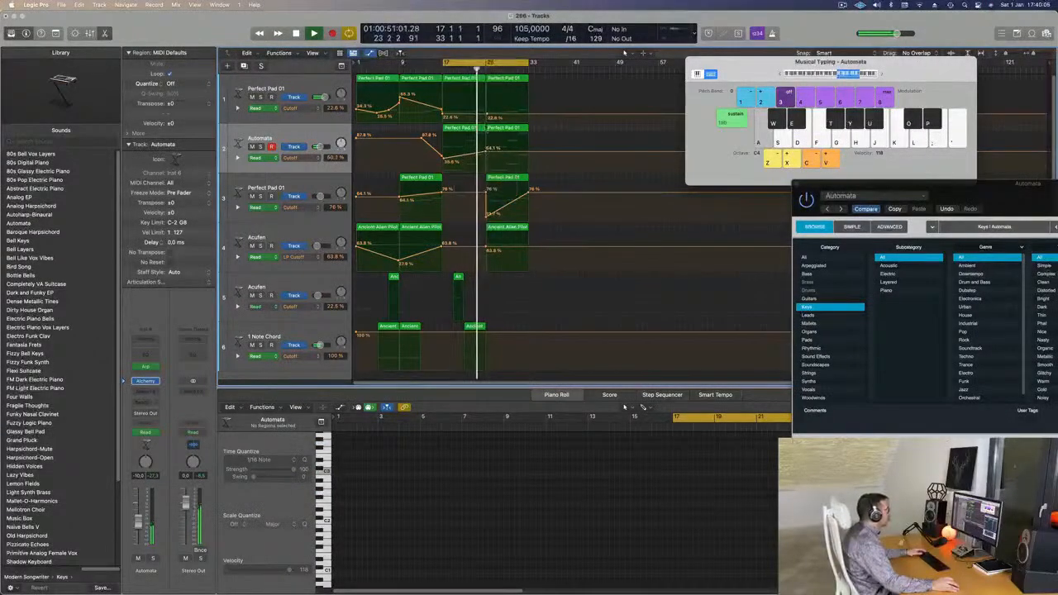
In Automata's bar 17 region, delete the four later notes and extend the two opening notes to bar 25.
{"action": "left_click", "coordinate": [467, 133]}
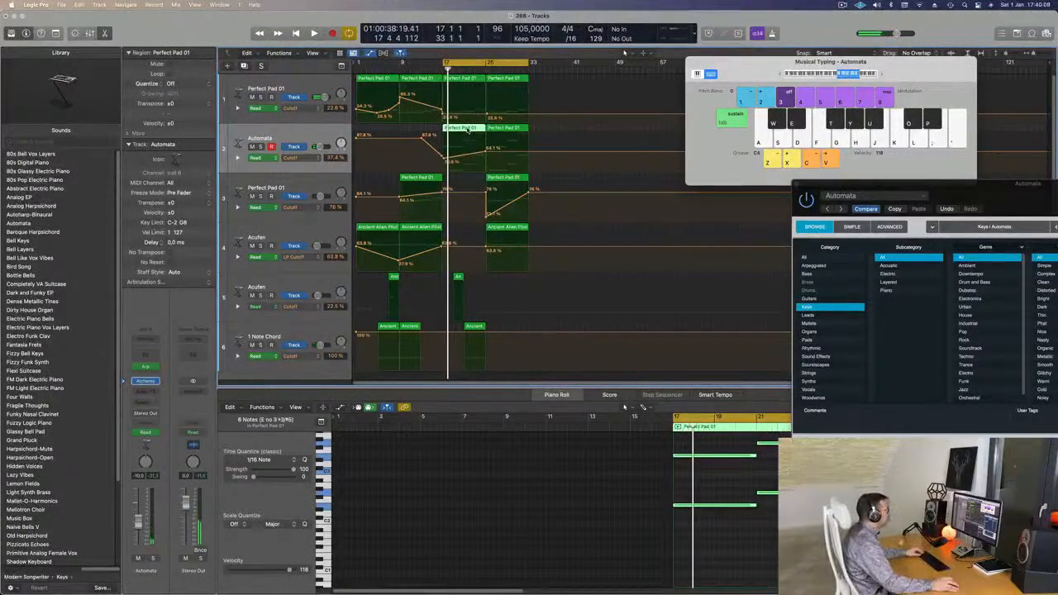
{"action": "scroll", "coordinate": [598, 494], "scroll_direction": "down", "scroll_amount": 3}
{"action": "scroll", "coordinate": [651, 521], "scroll_direction": "up", "scroll_amount": 3}
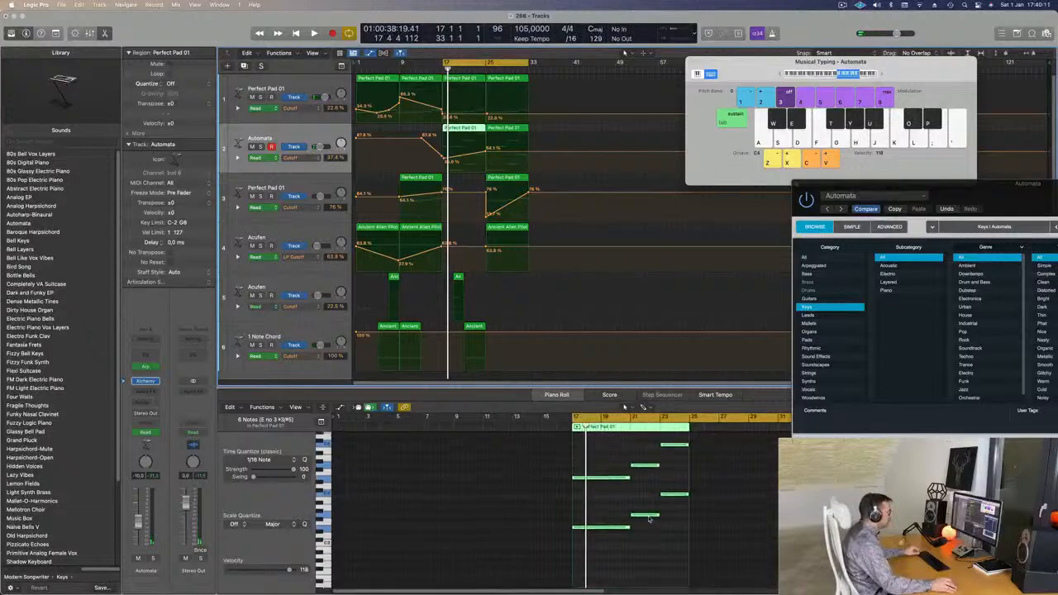
{"action": "left_click_drag", "start_coordinate": [651, 441], "coordinate": [674, 528]}
{"action": "key", "text": "Delete"}
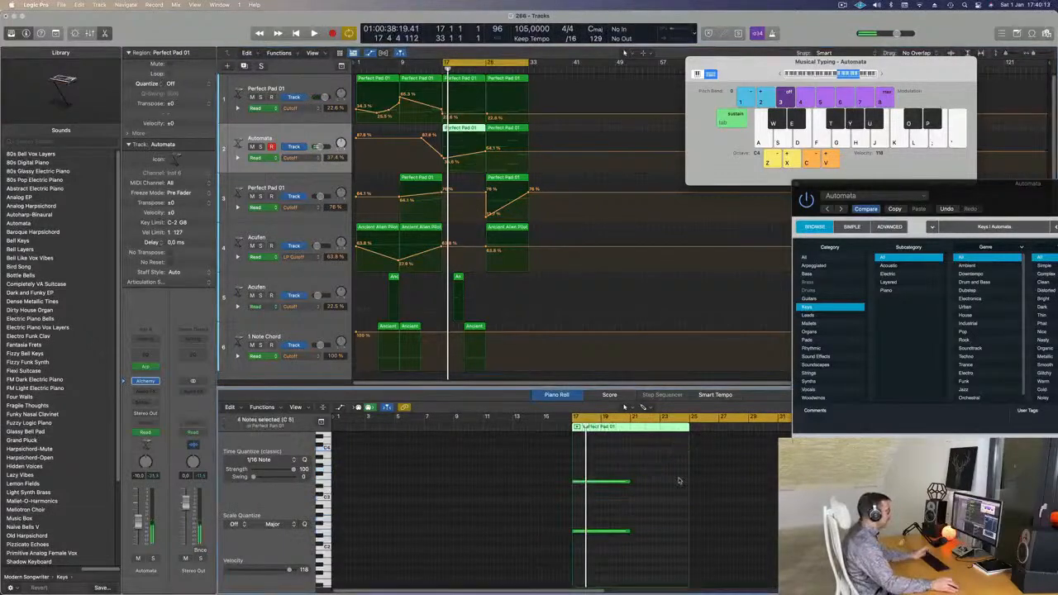
{"action": "left_click_drag", "start_coordinate": [650, 476], "coordinate": [617, 548]}
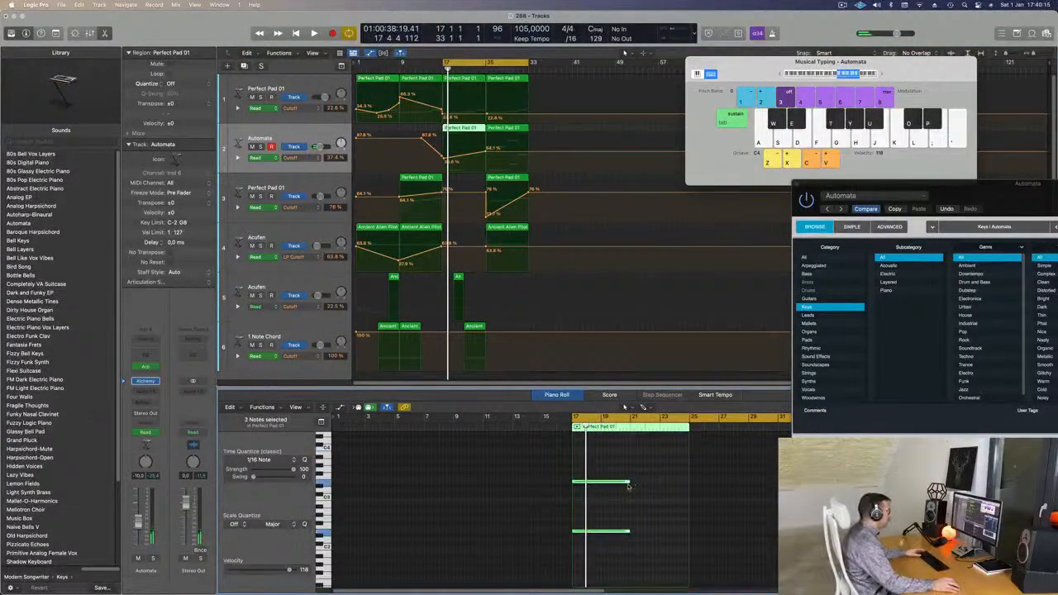
{"action": "left_click_drag", "start_coordinate": [628, 482], "coordinate": [688, 482]}
In track 1's bar 17 Perfect Pad 01 region, delete the later notes and extend the opening note to bar 25.
{"action": "left_click", "coordinate": [478, 84]}
{"action": "left_click_drag", "start_coordinate": [618, 468], "coordinate": [653, 517]}
{"action": "key", "text": "Delete"}
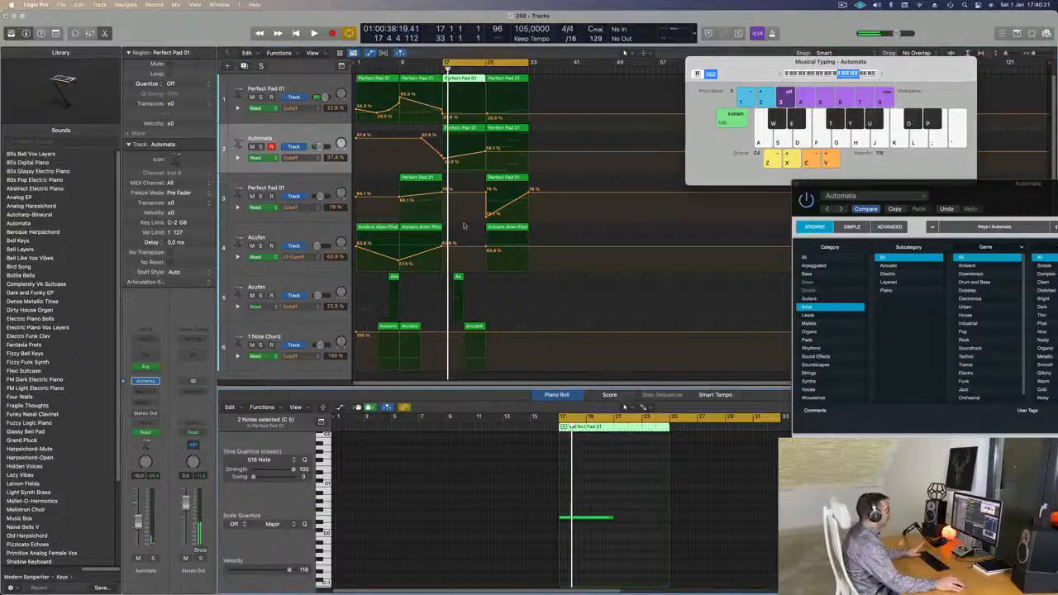
{"action": "left_click_drag", "start_coordinate": [613, 518], "coordinate": [668, 523]}
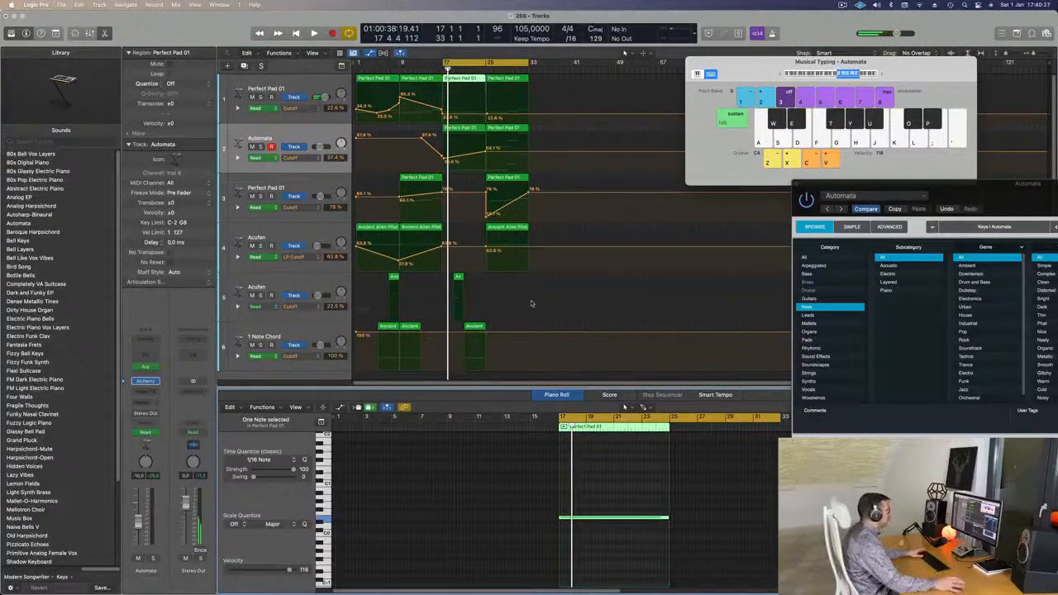
Play the loop and raise Automata's cutoff automation at bar 25 to about 60.1%.
{"action": "key", "text": "space"}
{"action": "scroll", "coordinate": [538, 309], "scroll_direction": "up", "scroll_amount": 3}
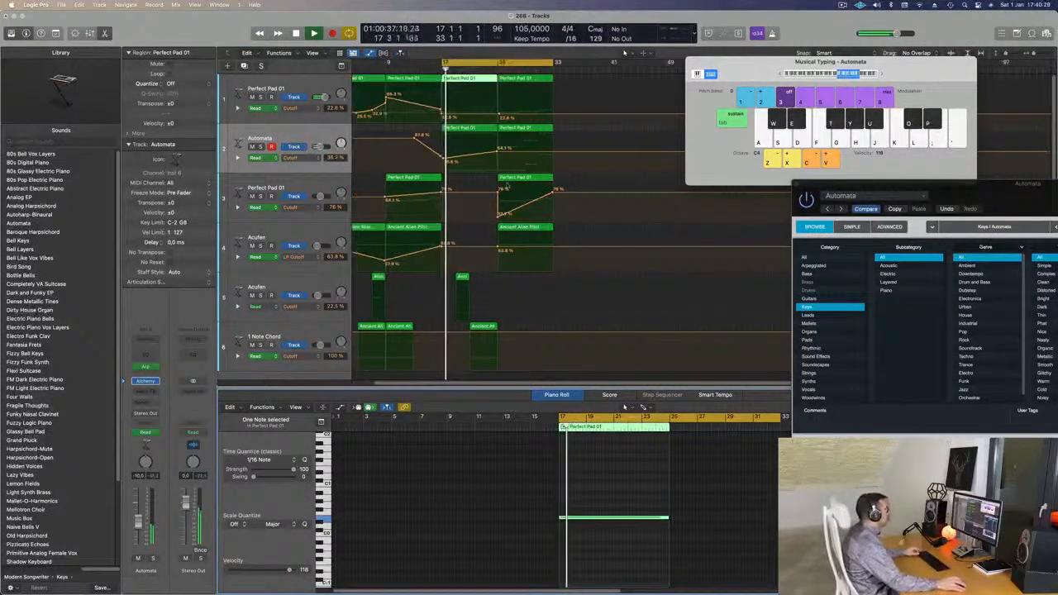
{"action": "scroll", "coordinate": [463, 153], "scroll_direction": "down", "scroll_amount": 1}
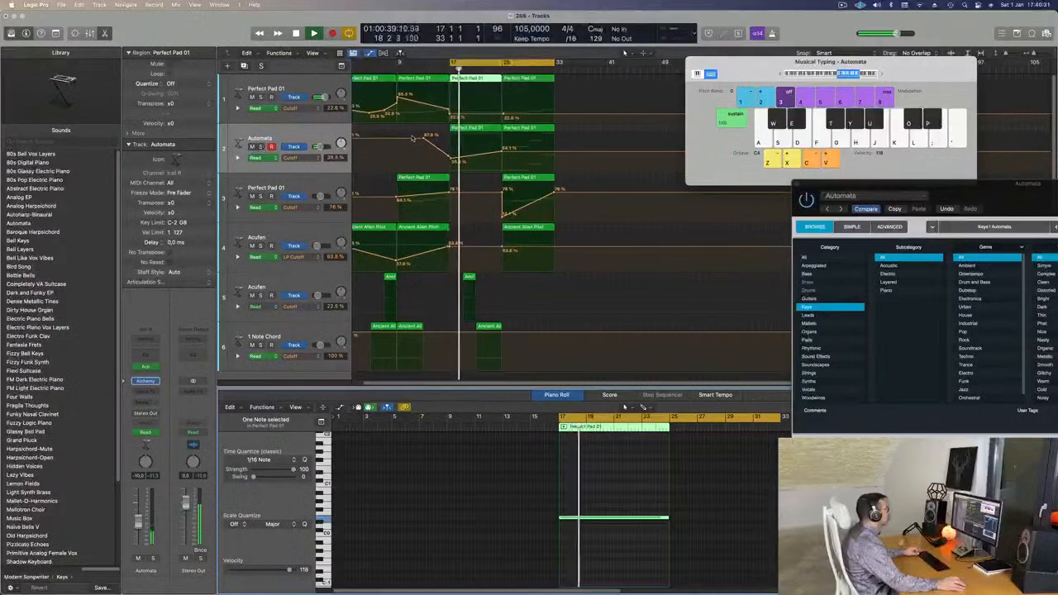
{"action": "left_click", "coordinate": [507, 152]}
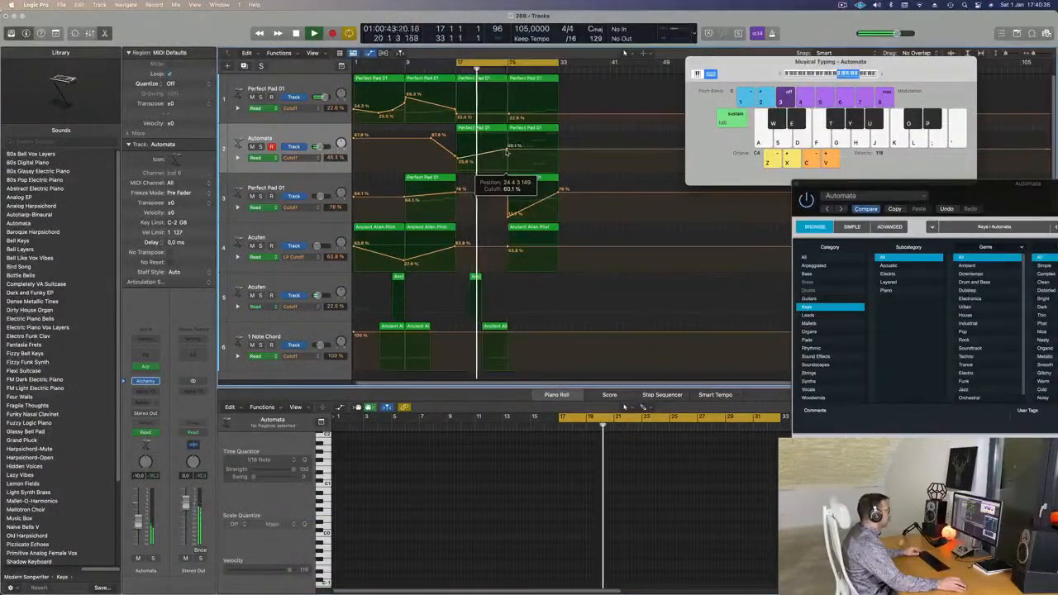
{"action": "scroll", "coordinate": [492, 160], "scroll_direction": "down", "scroll_amount": 1}
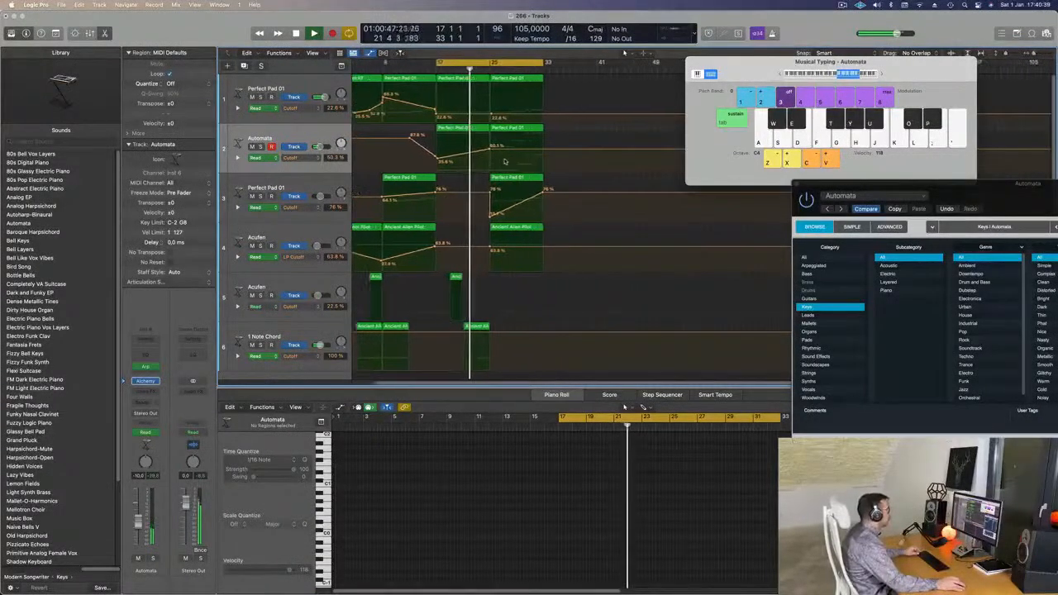
{"action": "scroll", "coordinate": [527, 160], "scroll_direction": "up", "scroll_amount": 1}
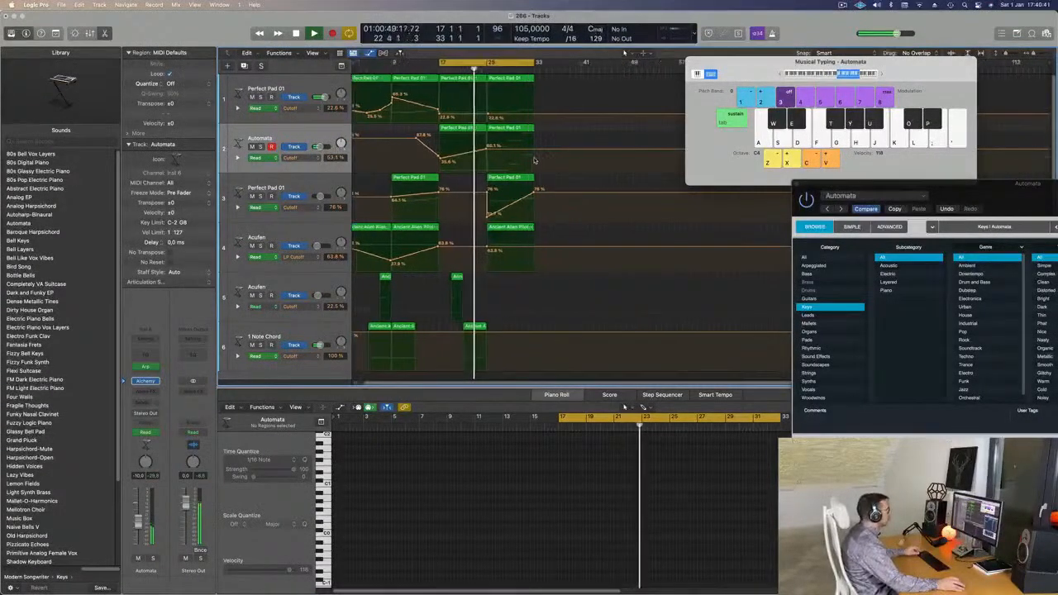
Repeat the section between bars 17 and 25 across all tracks and extend the cycle range to bar 33.
{"action": "scroll", "coordinate": [534, 160], "scroll_direction": "up", "scroll_amount": 1}
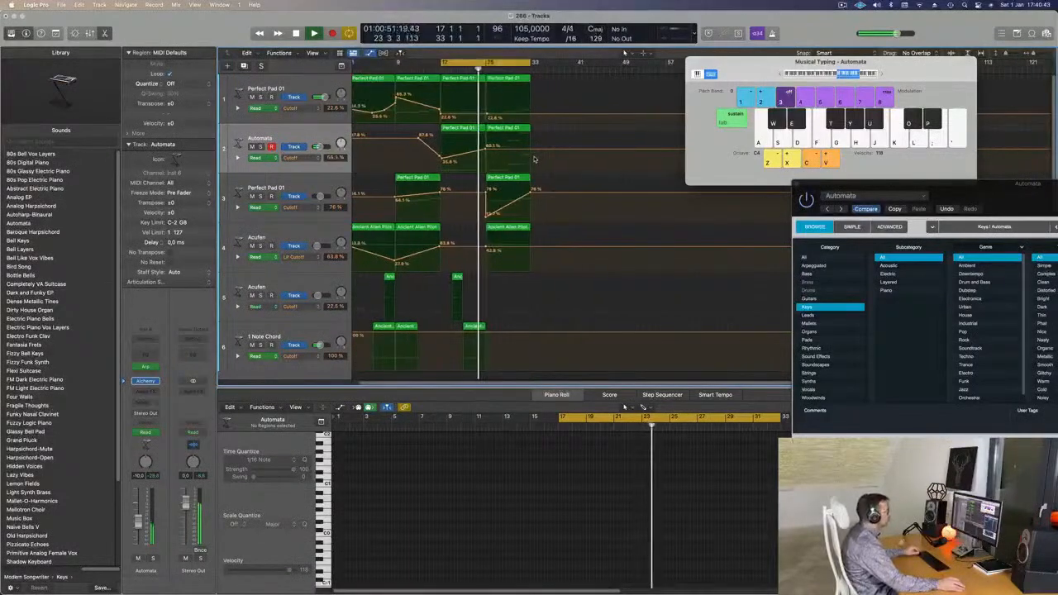
{"action": "scroll", "coordinate": [535, 160], "scroll_direction": "down", "scroll_amount": 2}
{"action": "key", "text": "space"}
{"action": "left_click_drag", "start_coordinate": [531, 62], "coordinate": [494, 66]}
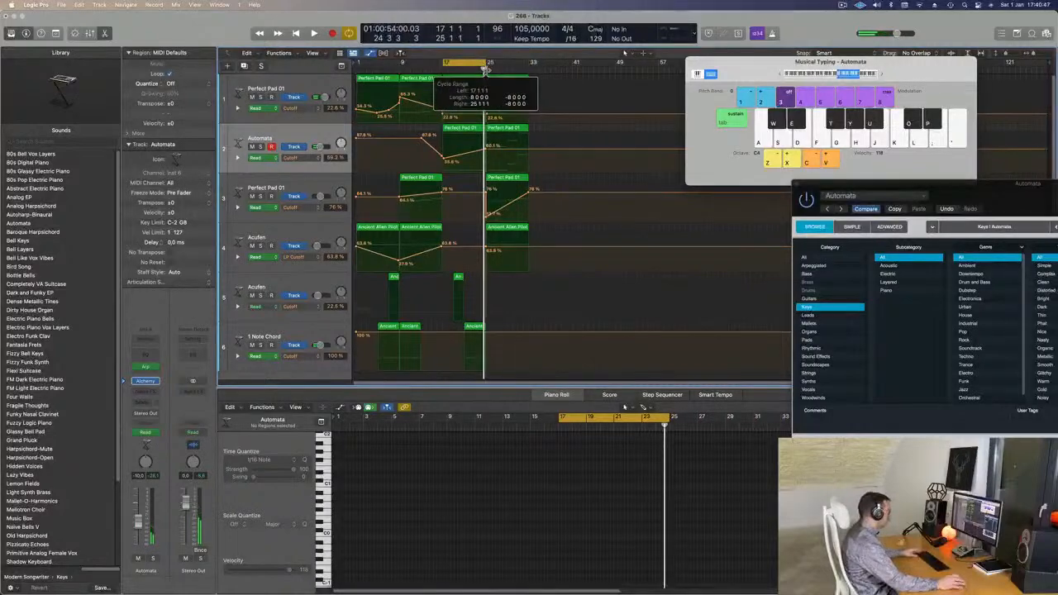
{"action": "key", "text": "super+r"}
{"action": "key", "text": "space"}
{"action": "left_click_drag", "start_coordinate": [493, 63], "coordinate": [533, 63]}
Lower track 1's cutoff automation point at bar 25 to about 9.8%.
{"action": "double_click", "coordinate": [486, 217]}
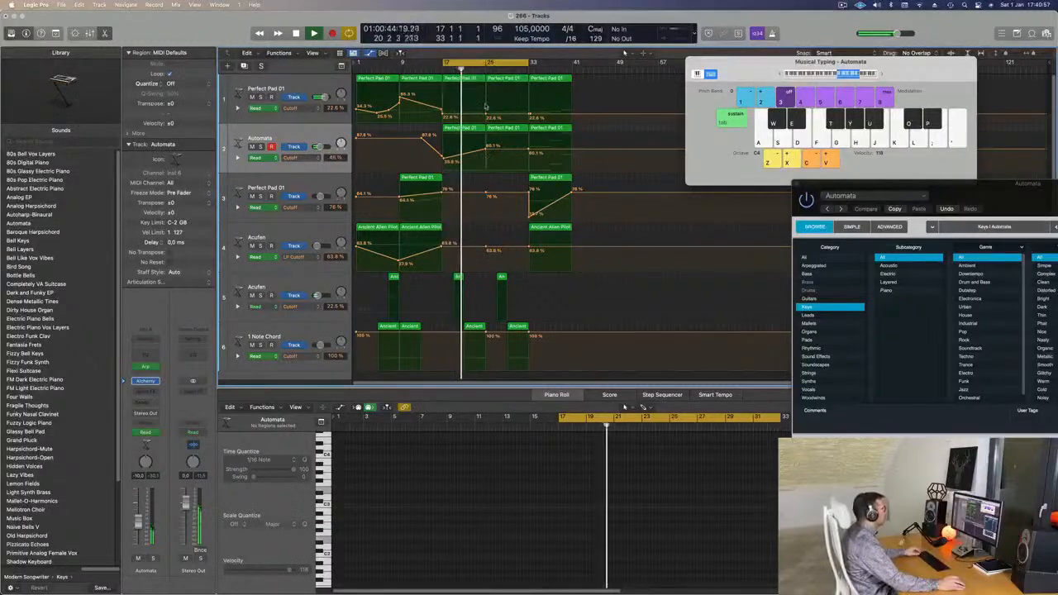
{"action": "left_click_drag", "start_coordinate": [486, 109], "coordinate": [487, 109]}
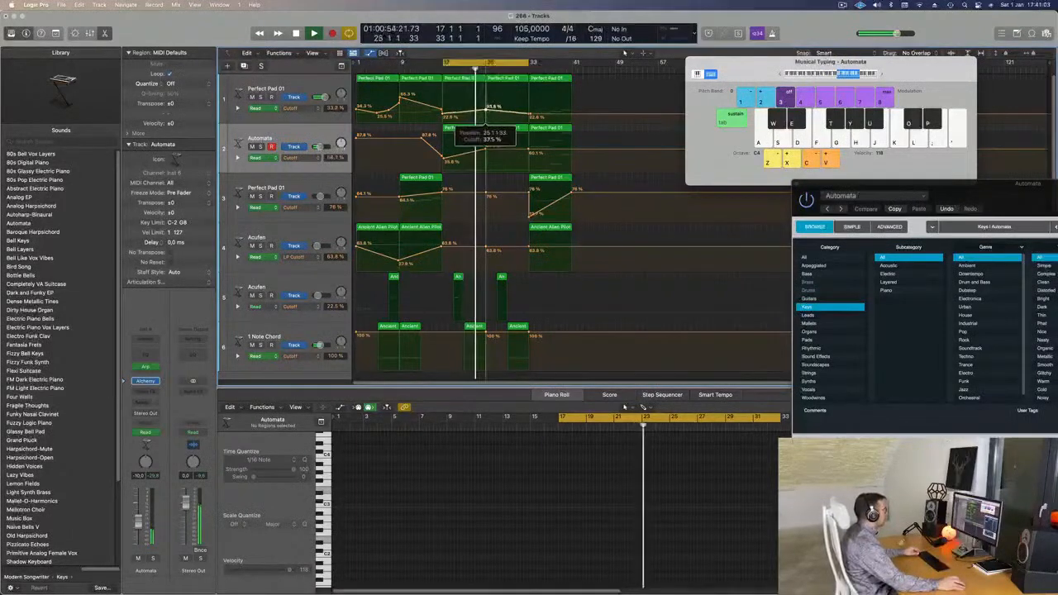
{"action": "left_click_drag", "start_coordinate": [486, 121], "coordinate": [475, 120]}
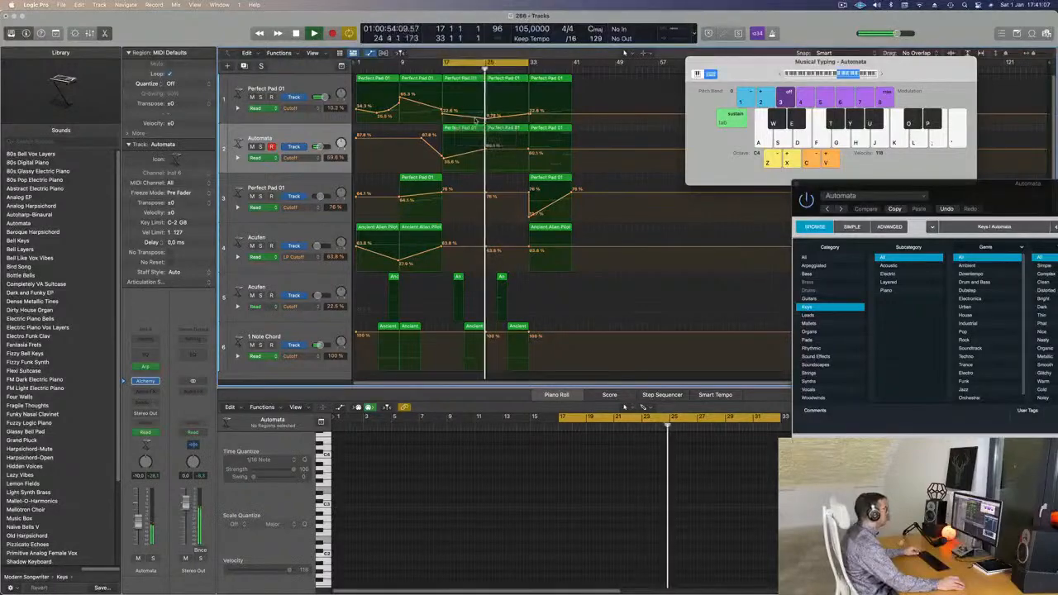
Copy track 3's bar 33 Perfect Pad 01 region to bar 25 and smooth its cutoff automation, leaving about 42% at bar 33.
{"action": "left_click_drag", "start_coordinate": [529, 151], "coordinate": [487, 215]}
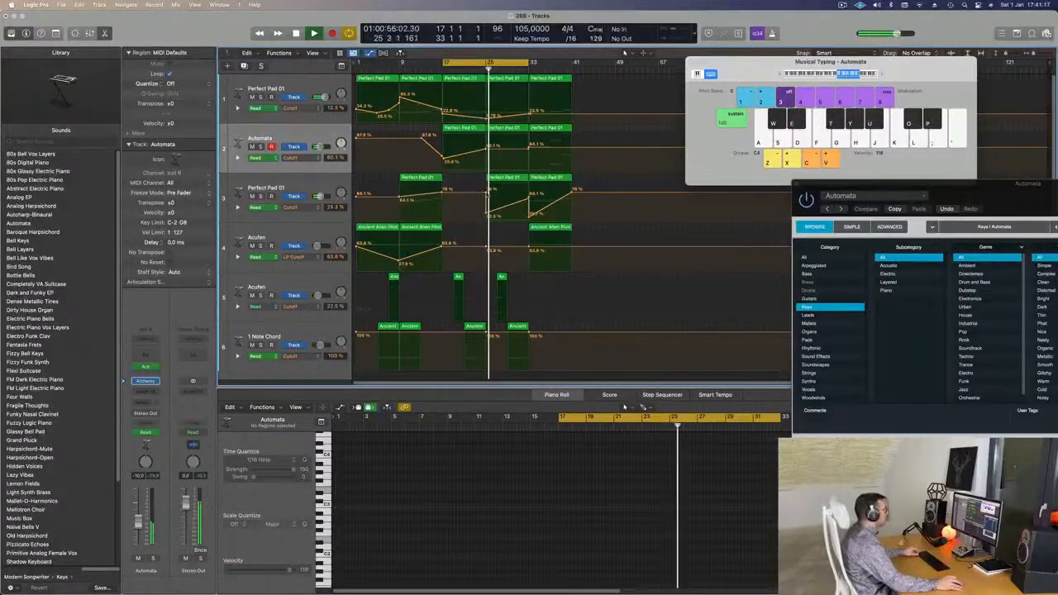
{"action": "left_click", "coordinate": [486, 192]}
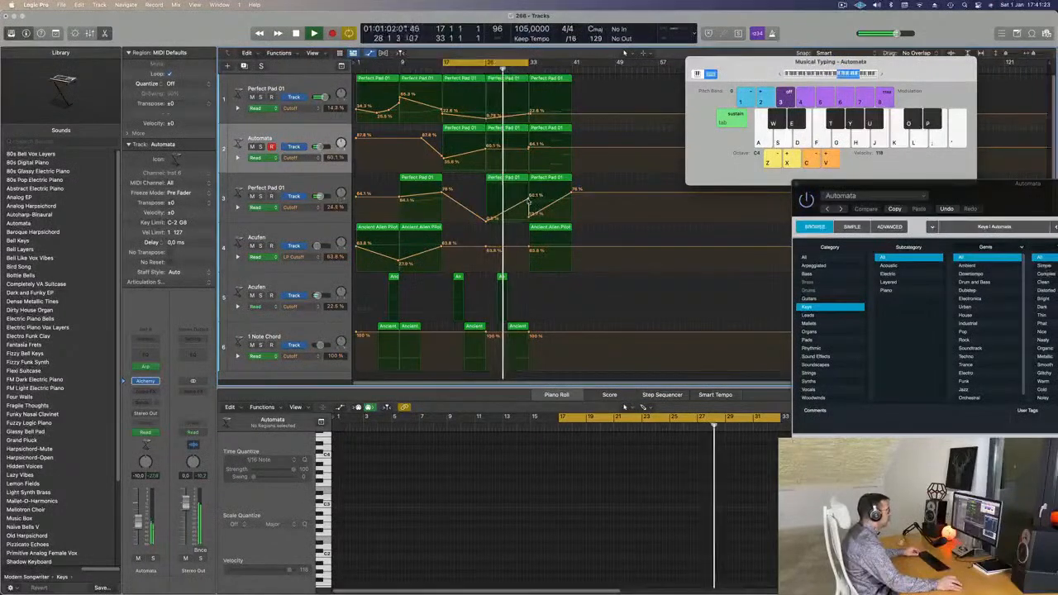
{"action": "left_click_drag", "start_coordinate": [529, 201], "coordinate": [529, 208]}
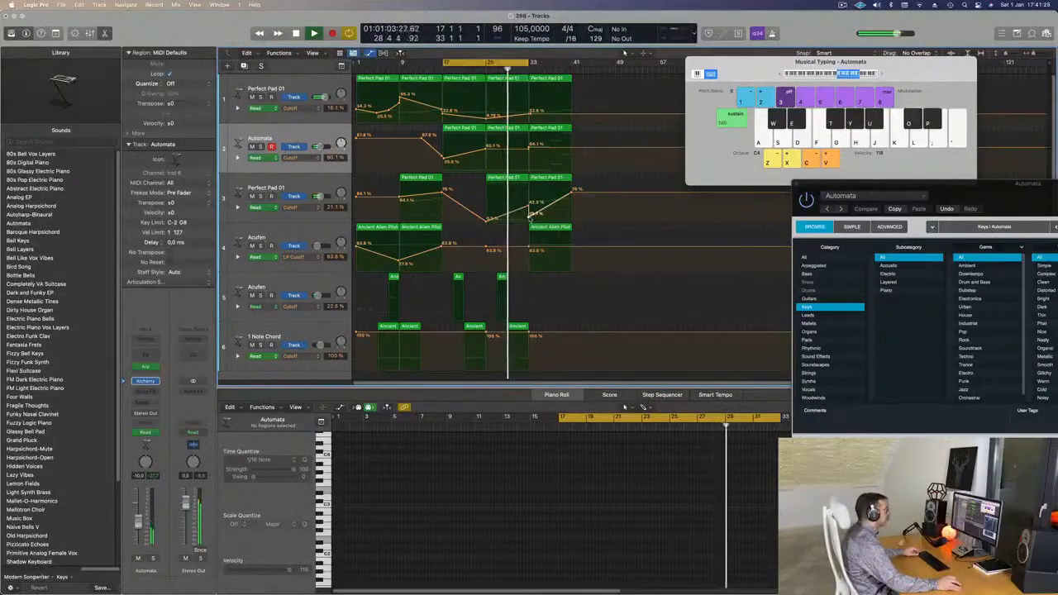
{"action": "left_click", "coordinate": [529, 218]}
{"action": "key", "text": "super+Right"}
{"action": "key", "text": "super+Left"}
{"action": "key", "text": "super+Left"}
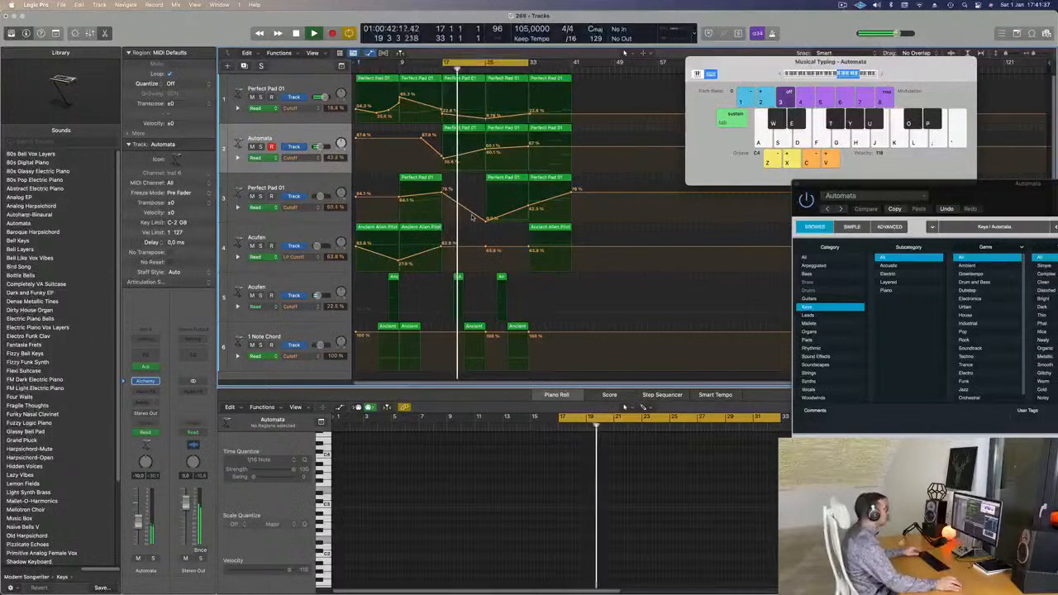
Raise the Automata track's cutoff automation point at bar 33 to about 71%.
{"action": "left_click", "coordinate": [328, 137]}
{"action": "scroll", "coordinate": [494, 312], "scroll_direction": "up", "scroll_amount": 2}
{"action": "scroll", "coordinate": [495, 313], "scroll_direction": "down", "scroll_amount": 1}
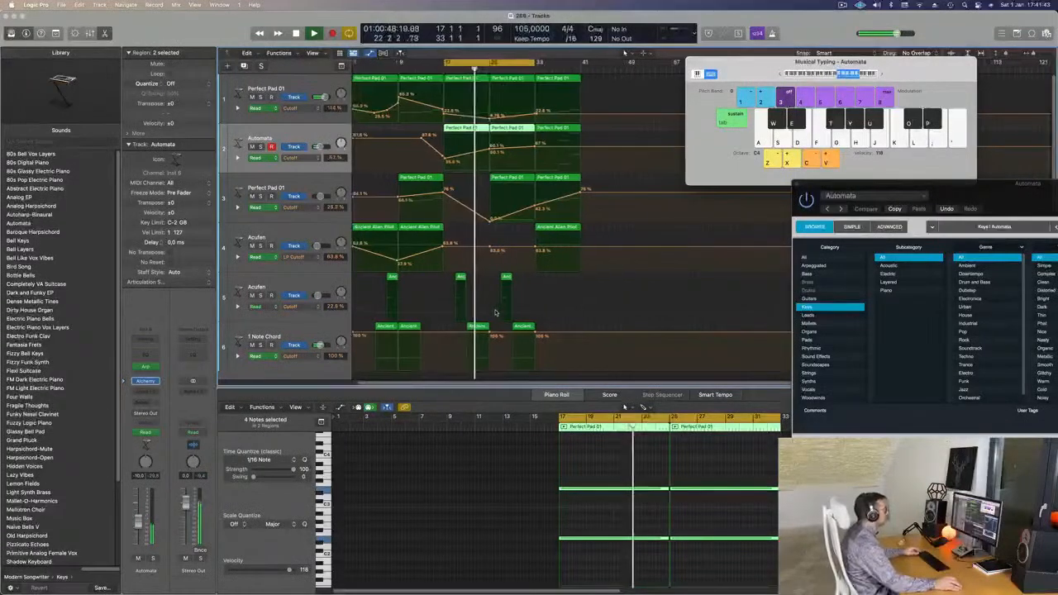
{"action": "scroll", "coordinate": [498, 307], "scroll_direction": "up", "scroll_amount": 1}
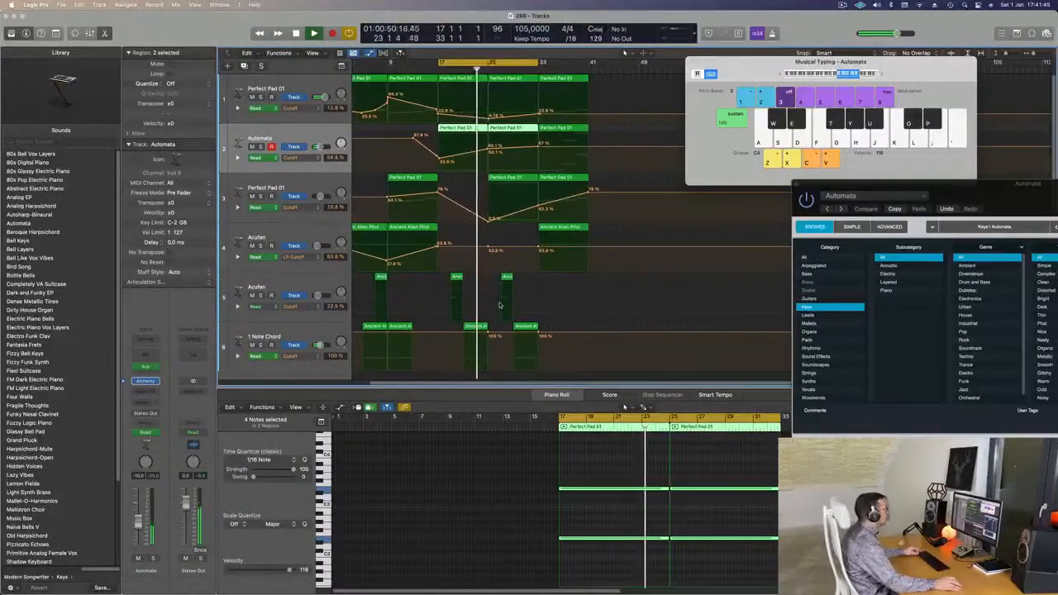
{"action": "scroll", "coordinate": [500, 297], "scroll_direction": "down", "scroll_amount": 1}
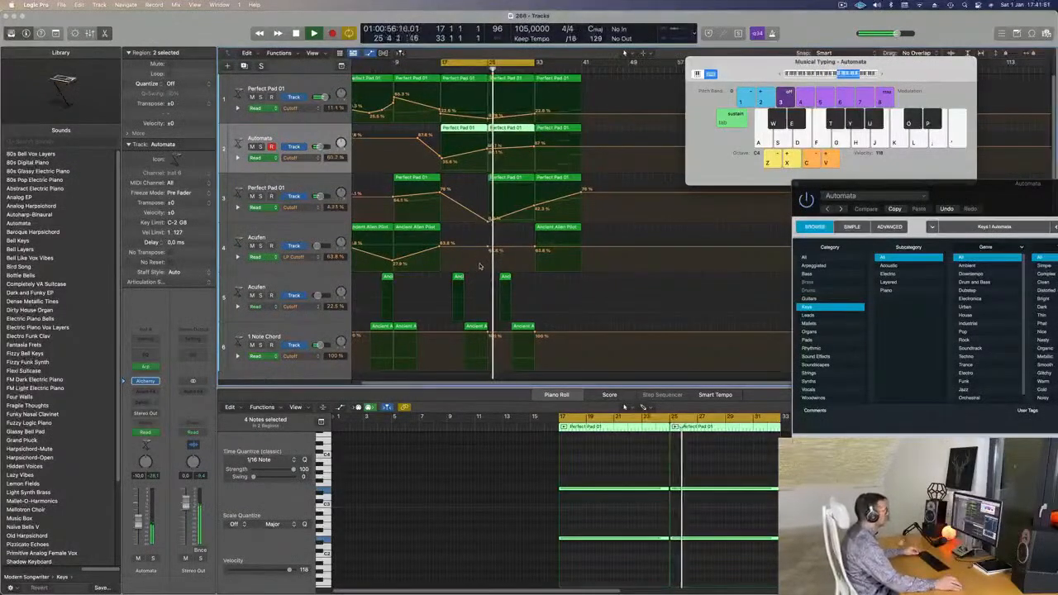
{"action": "scroll", "coordinate": [481, 266], "scroll_direction": "up", "scroll_amount": 1}
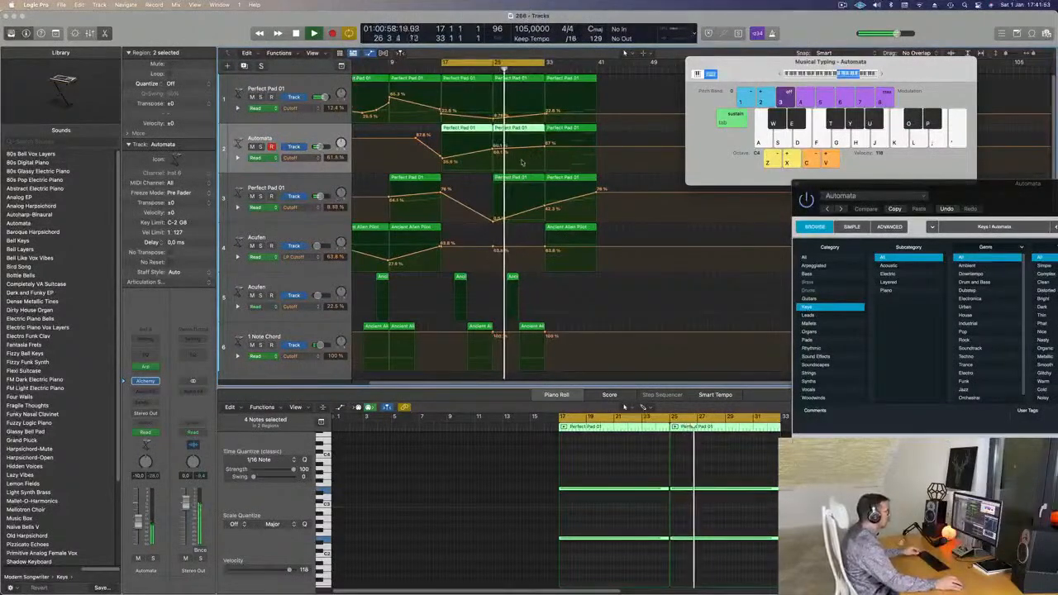
{"action": "left_click_drag", "start_coordinate": [544, 149], "coordinate": [544, 145]}
Copy the last short Ancient Alien Pilot region on the lower Acufen track to bar 31.
{"action": "left_click_drag", "start_coordinate": [513, 278], "coordinate": [540, 283]}
{"action": "scroll", "coordinate": [540, 279], "scroll_direction": "down", "scroll_amount": 2}
{"action": "scroll", "coordinate": [542, 256], "scroll_direction": "up", "scroll_amount": 3}
{"action": "scroll", "coordinate": [545, 223], "scroll_direction": "down", "scroll_amount": 3}
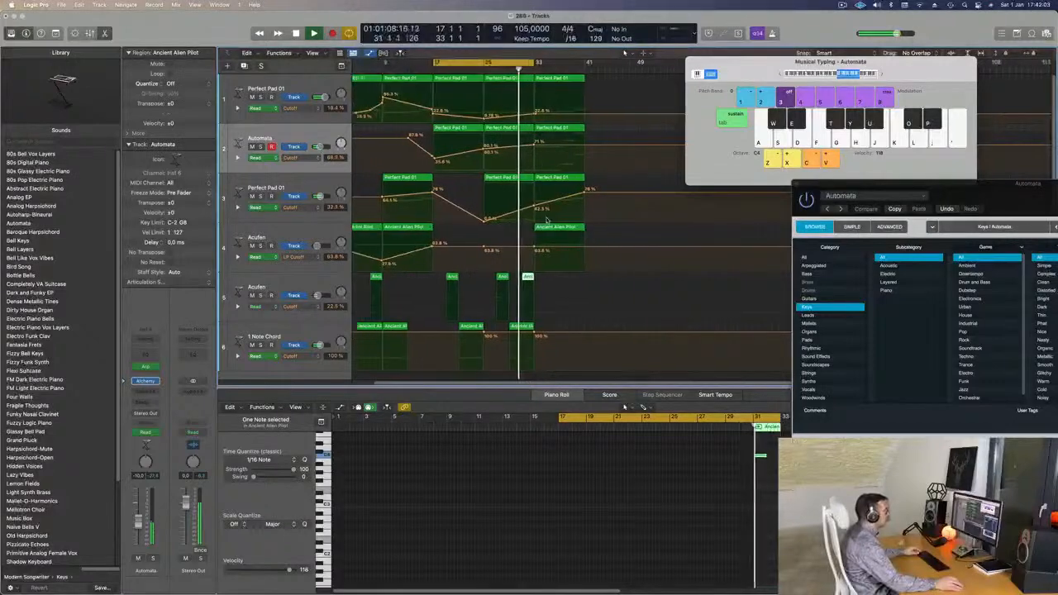
Select the four regions starting at bar 33 on tracks 1 to 4 and move them to bar 48.
{"action": "scroll", "coordinate": [548, 222], "scroll_direction": "up", "scroll_amount": 3}
{"action": "scroll", "coordinate": [556, 223], "scroll_direction": "down", "scroll_amount": 3}
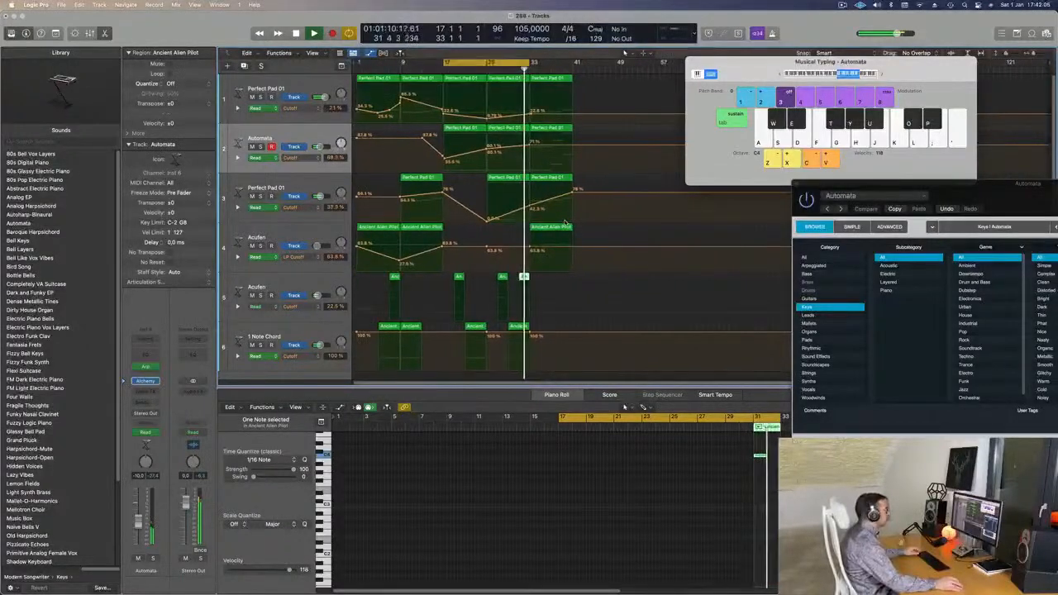
{"action": "scroll", "coordinate": [565, 224], "scroll_direction": "down", "scroll_amount": 2}
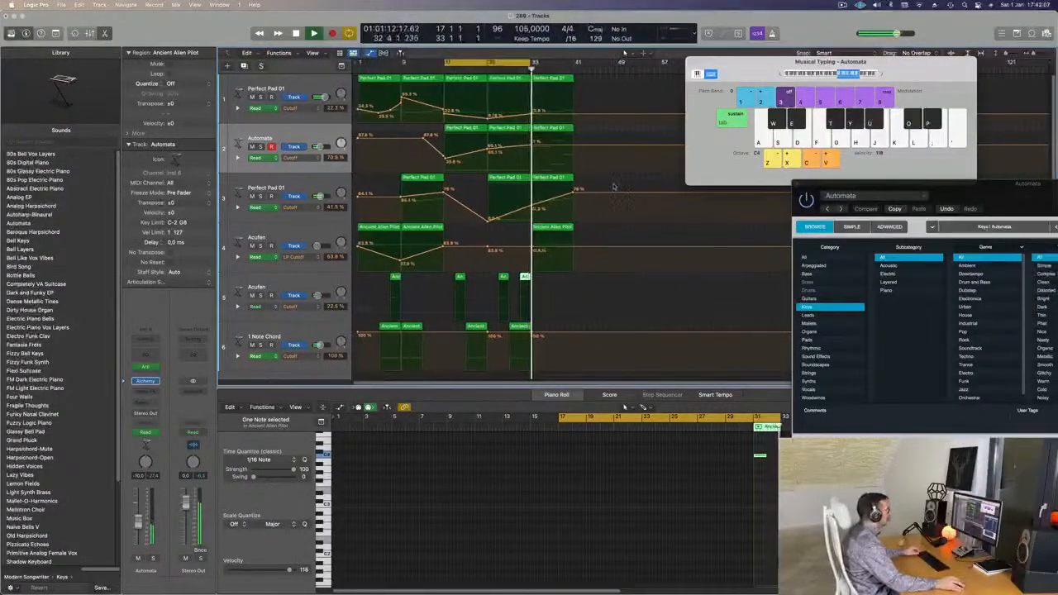
{"action": "mouse_move", "coordinate": [588, 75]}
{"action": "left_mouse_down"}
{"action": "mouse_move", "coordinate": [578, 190]}
{"action": "mouse_move", "coordinate": [557, 249]}
{"action": "left_mouse_up"}
{"action": "left_click_drag", "start_coordinate": [561, 83], "coordinate": [641, 83]}
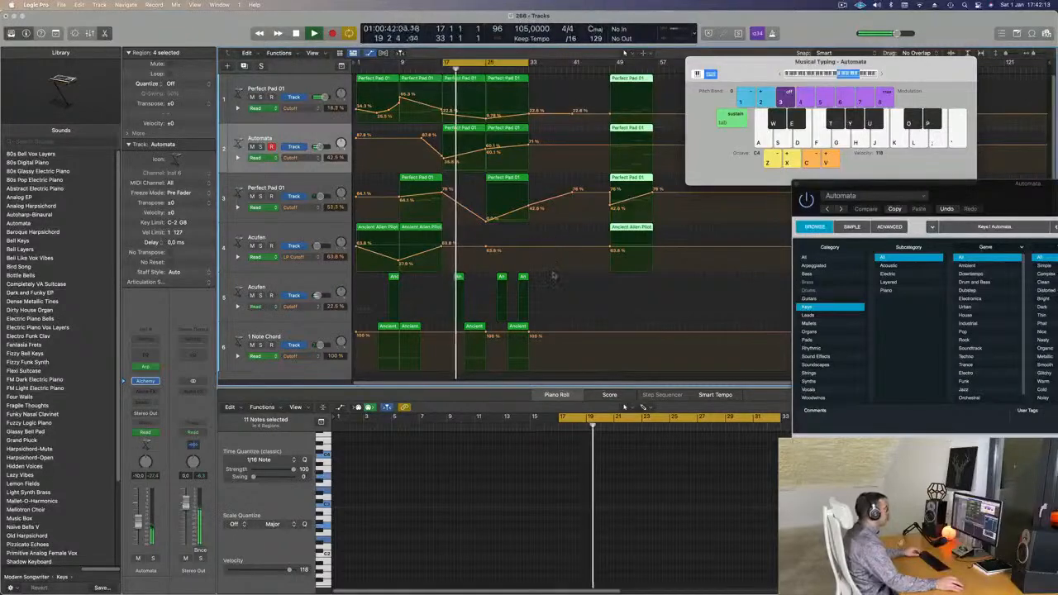
Extend the cycle to bar 41, copying the 1 Note Chord region to bars 33 and 37 and the short Acufen region to bars 35 and 39.
{"action": "left_click", "coordinate": [516, 327]}
{"action": "left_click_drag", "start_coordinate": [518, 328], "coordinate": [540, 330]}
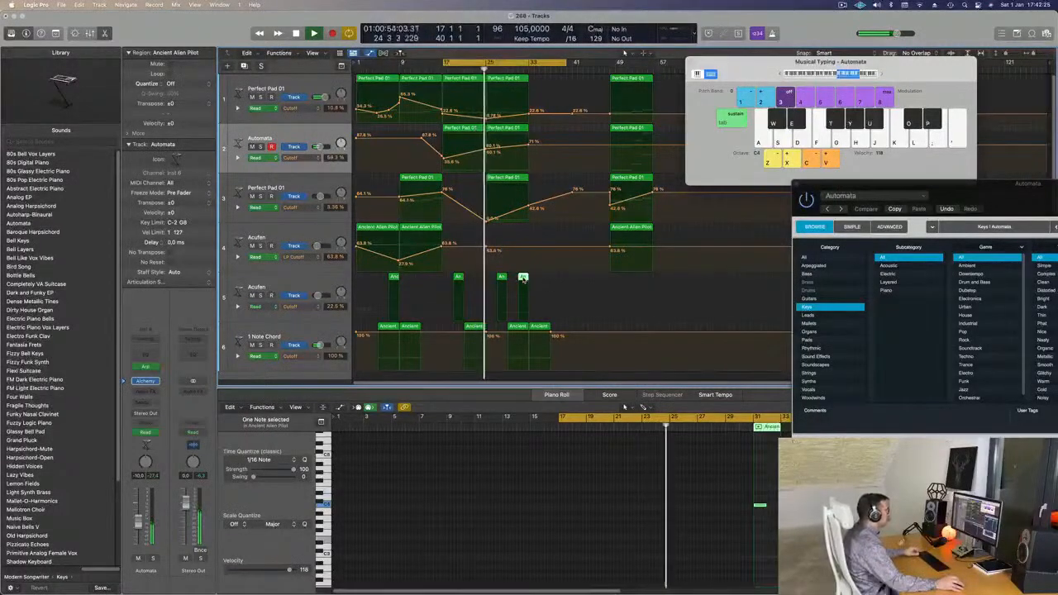
{"action": "left_click_drag", "start_coordinate": [524, 279], "coordinate": [544, 283]}
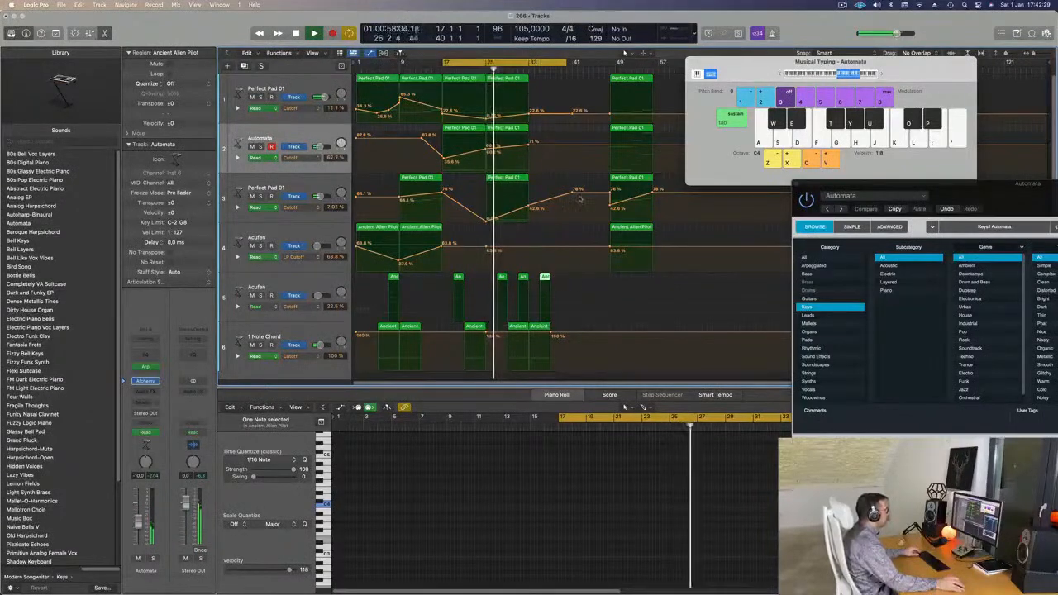
{"action": "left_click", "coordinate": [540, 329]}
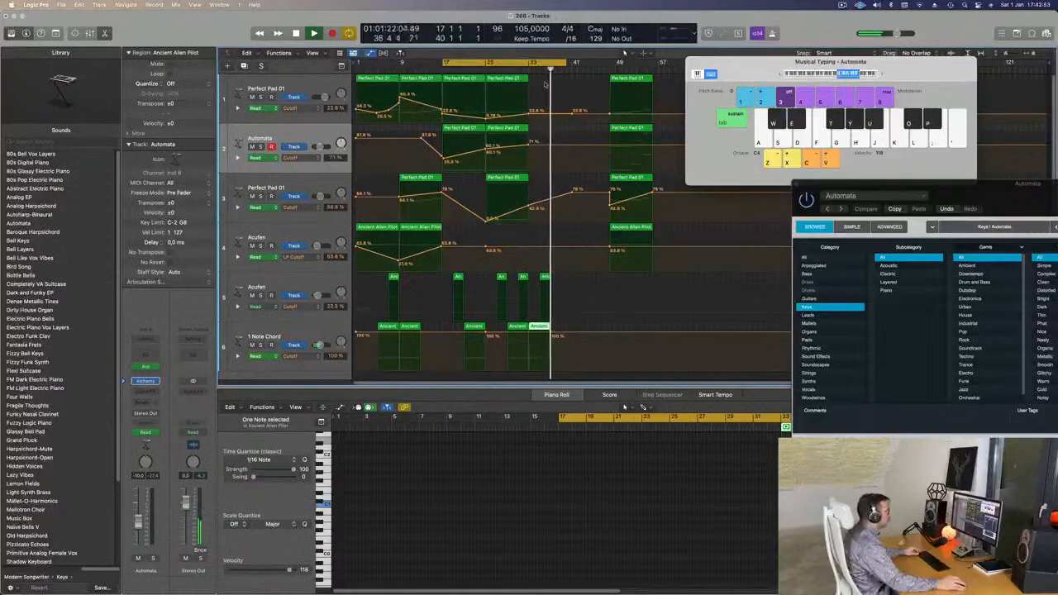
{"action": "left_click_drag", "start_coordinate": [557, 289], "coordinate": [561, 333]}
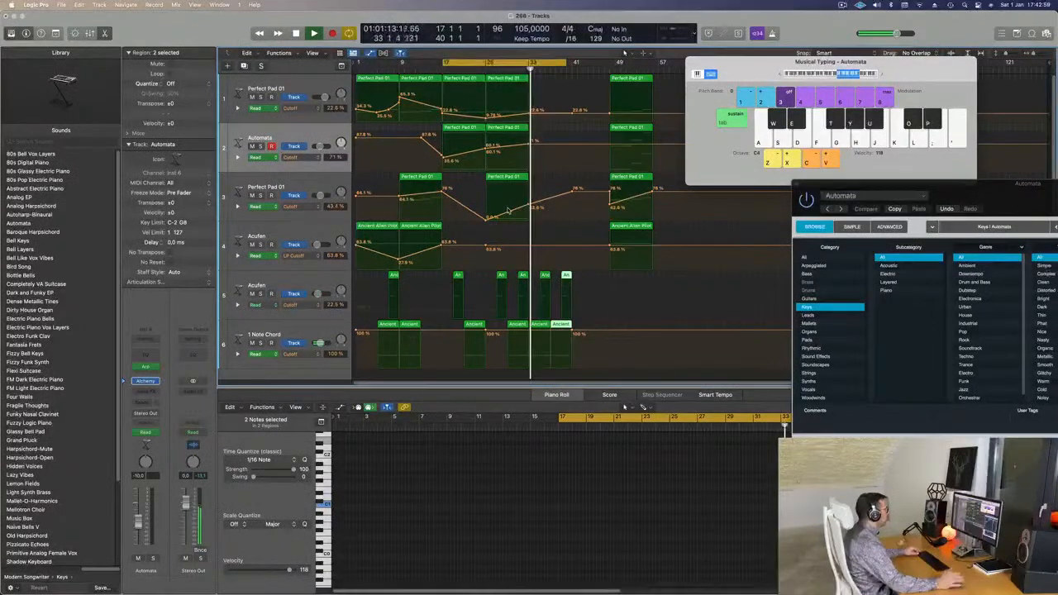
Rename track 1 as Bass Pad and the Automata track as Arp Bells.
{"action": "left_click", "coordinate": [247, 76]}
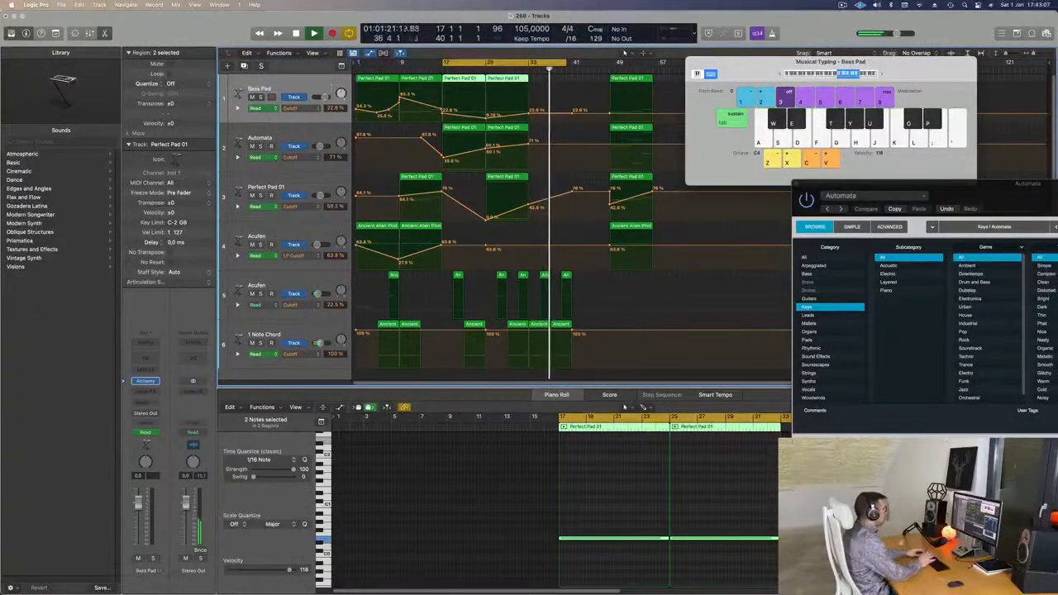
{"action": "left_click", "coordinate": [265, 138]}
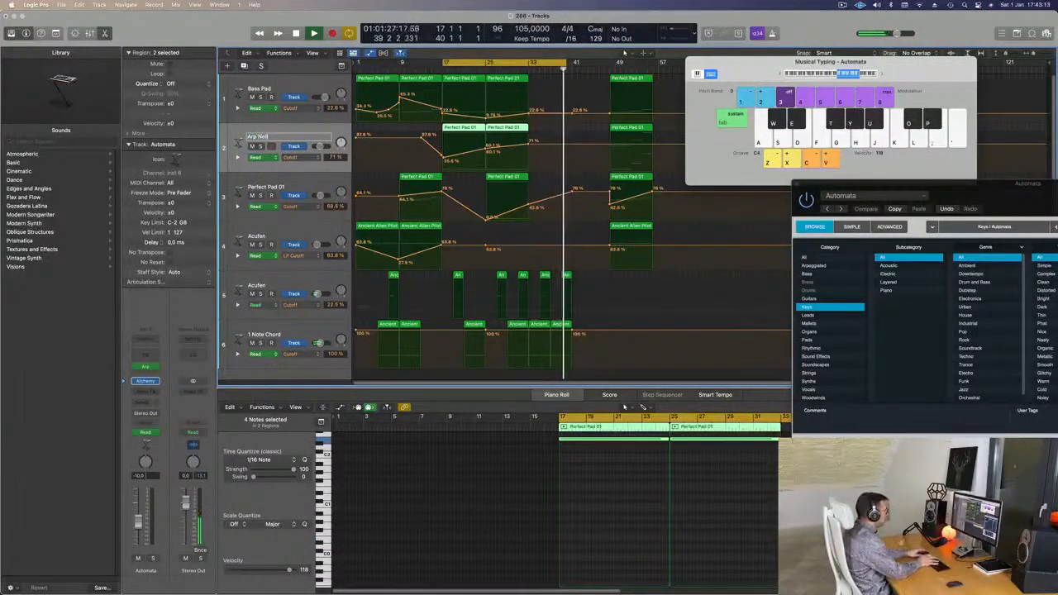
{"action": "type", "text": "Arp Bells"}
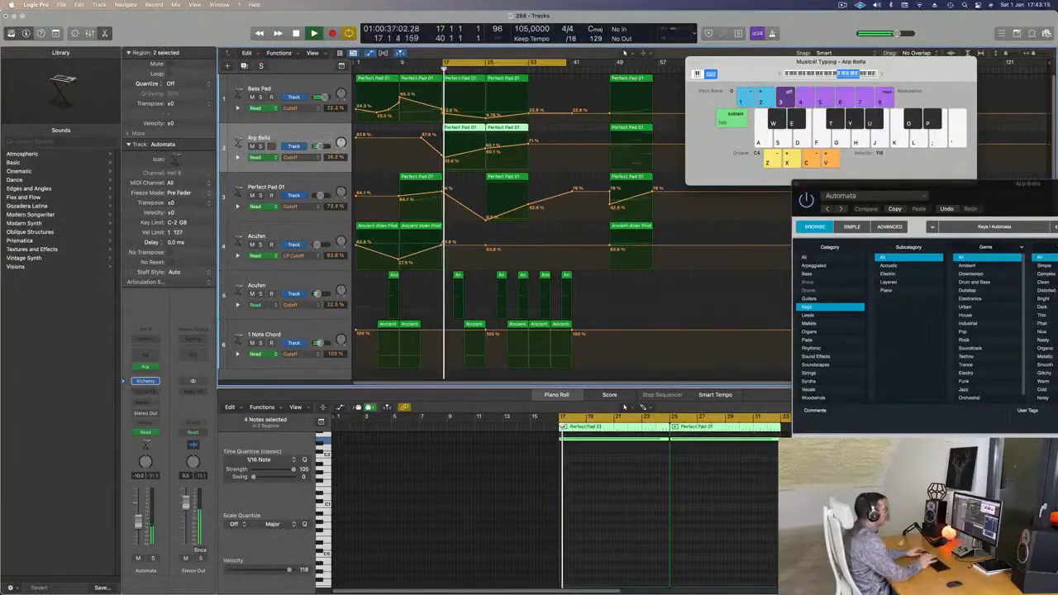
{"action": "key", "text": "Return"}
Rename the Perfect Pad 01 track as Top Pad and move it above Bass Pad.
{"action": "double_click", "coordinate": [264, 187]}
{"action": "type", "text": "Top Pad"}
{"action": "key", "text": "Return"}
{"action": "left_click_drag", "start_coordinate": [294, 195], "coordinate": [294, 88]}
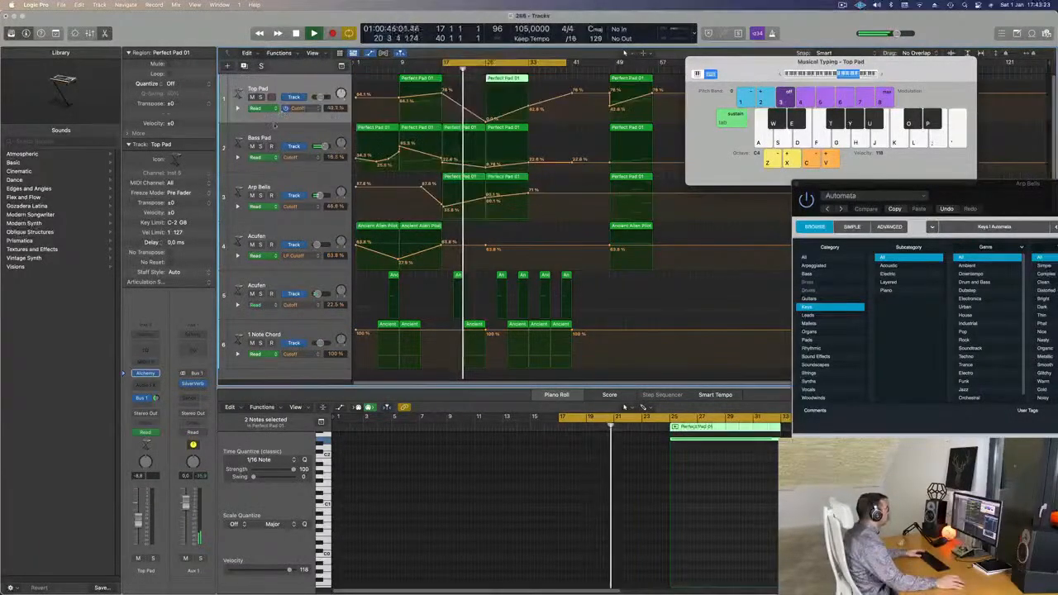
Rename the lower Acufen track, track 5, as Cytar.
{"action": "left_click", "coordinate": [299, 260]}
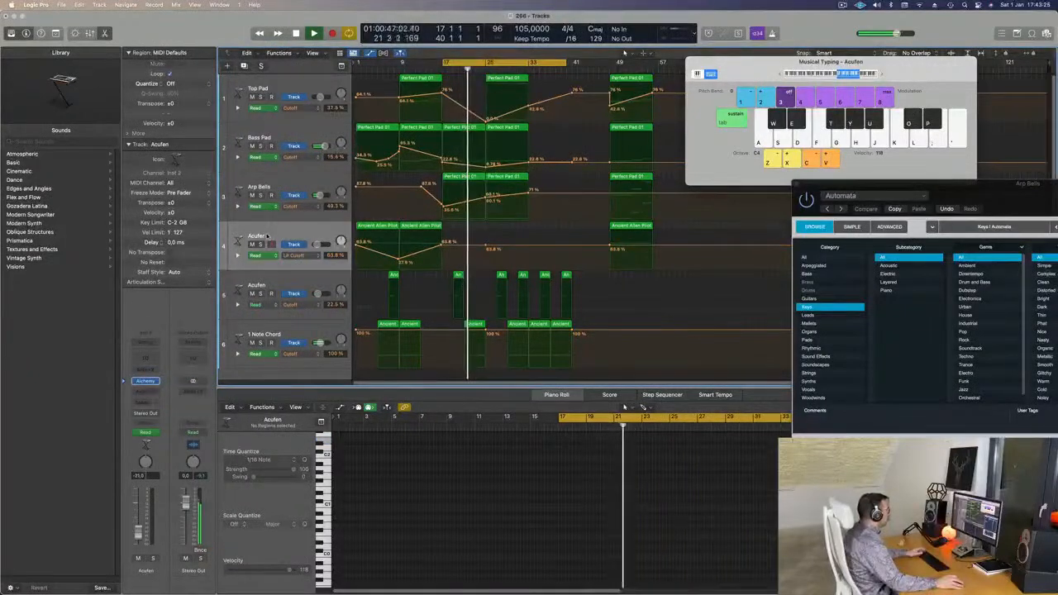
{"action": "left_click", "coordinate": [299, 282]}
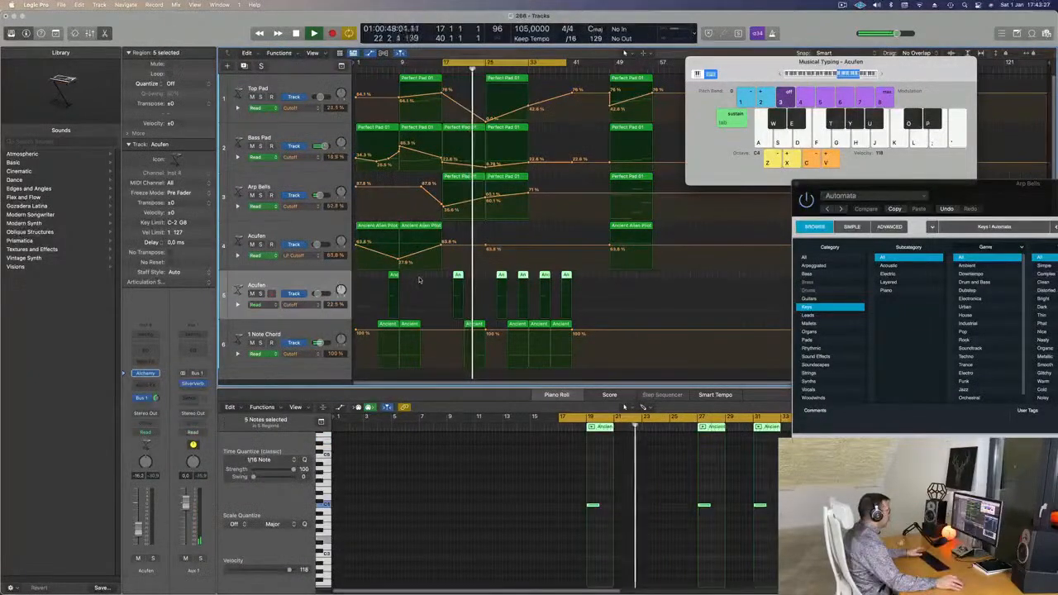
{"action": "double_click", "coordinate": [259, 285]}
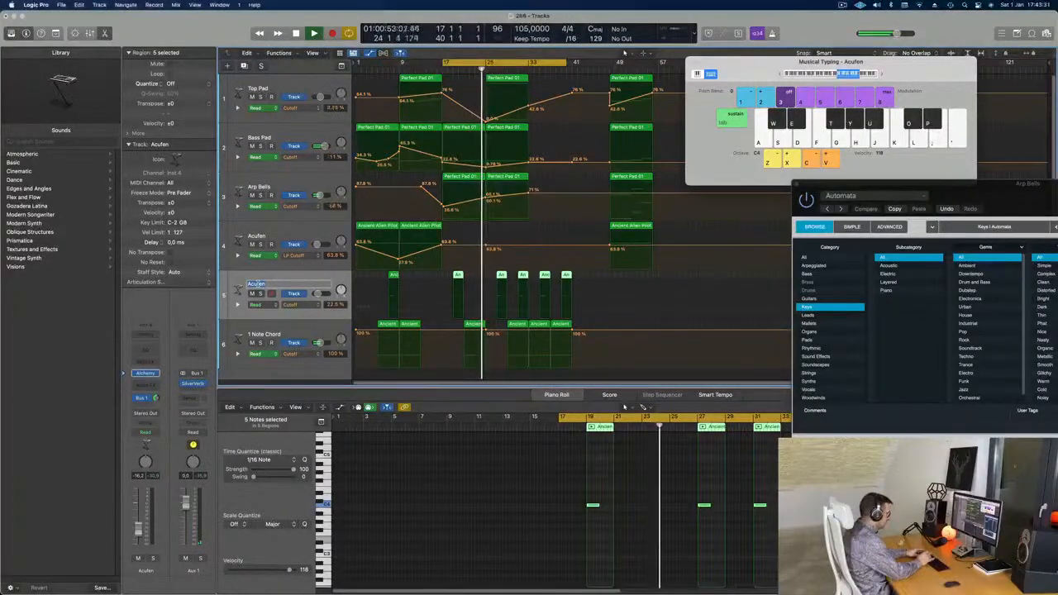
{"action": "type", "text": "Ovtar"}
{"action": "key", "text": "Return"}
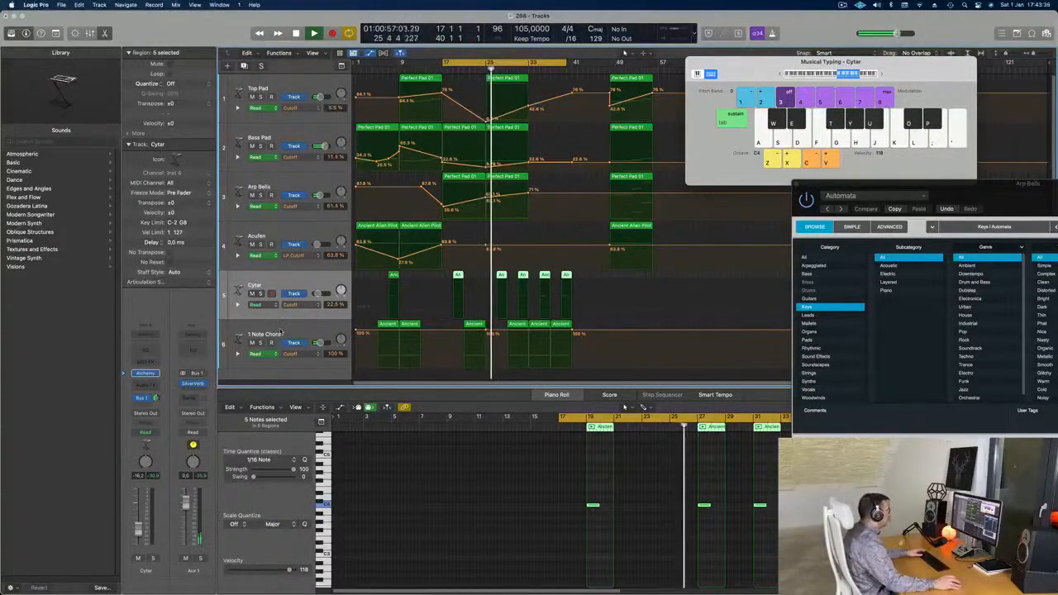
Rename the 1 Note Chord track as Deep Drum.
{"action": "left_click", "coordinate": [256, 334]}
{"action": "double_click", "coordinate": [256, 334]}
{"action": "type", "text": "Deep Dr"}
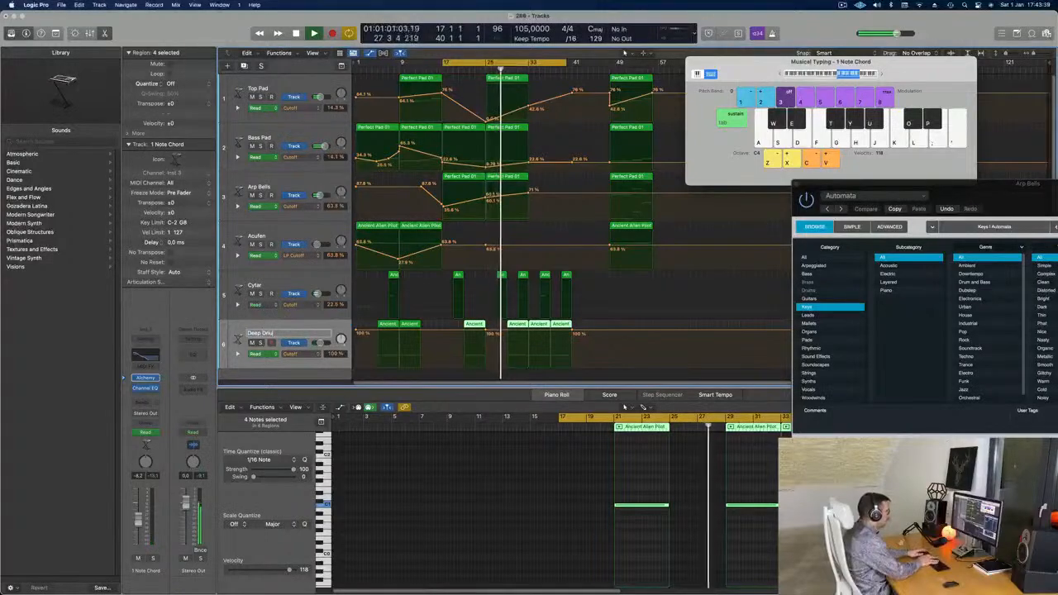
{"action": "type", "text": "um"}
{"action": "key", "text": "Return"}
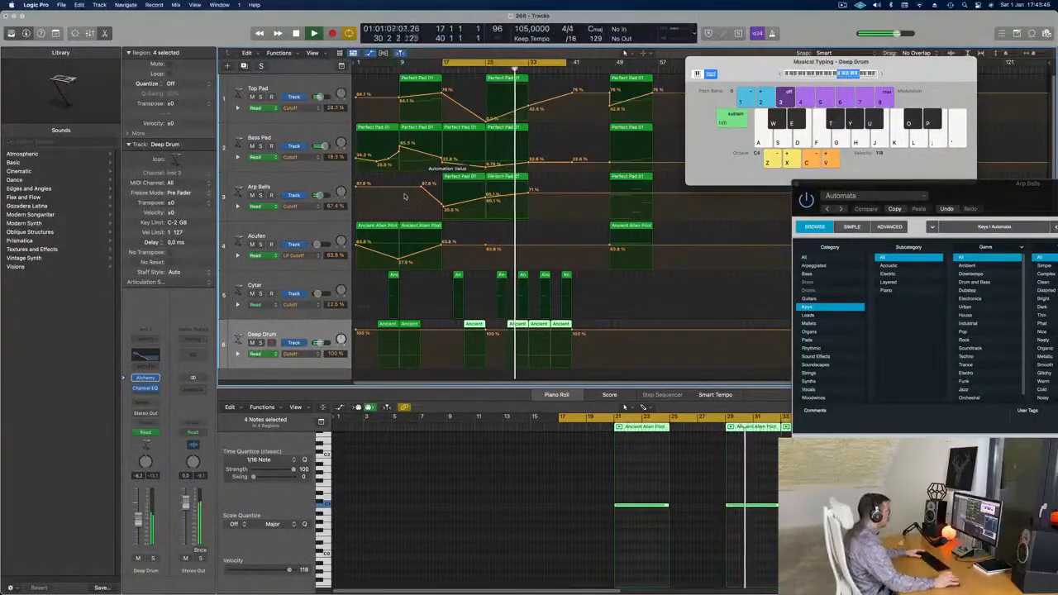
Copy the opening Ancient Alien Pilot region on the Acufen track to bar 33.
{"action": "left_click", "coordinate": [629, 228]}
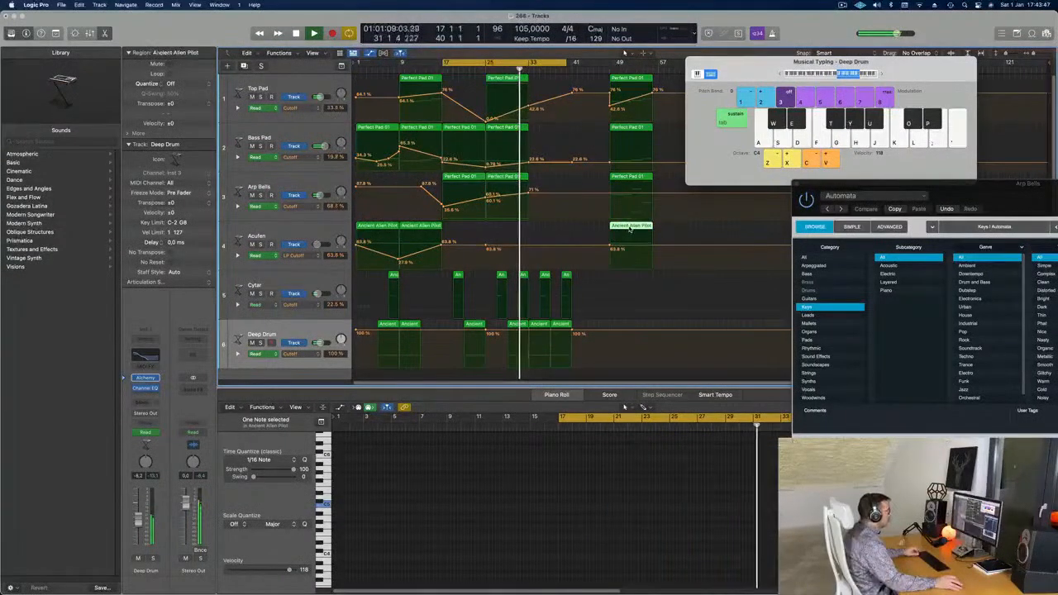
{"action": "left_click_drag", "start_coordinate": [380, 227], "coordinate": [542, 229]}
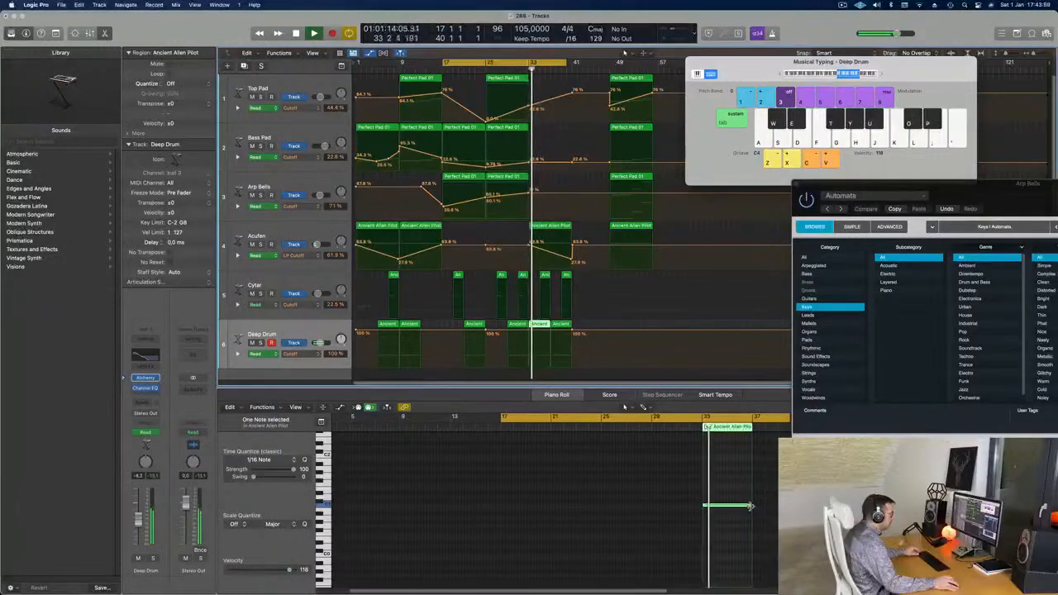
Shorten the note in Deep Drum's bar 33 region to about half a bar and move the Alchemy window aside.
{"action": "left_click_drag", "start_coordinate": [750, 506], "coordinate": [709, 506]}
{"action": "key", "text": "space"}
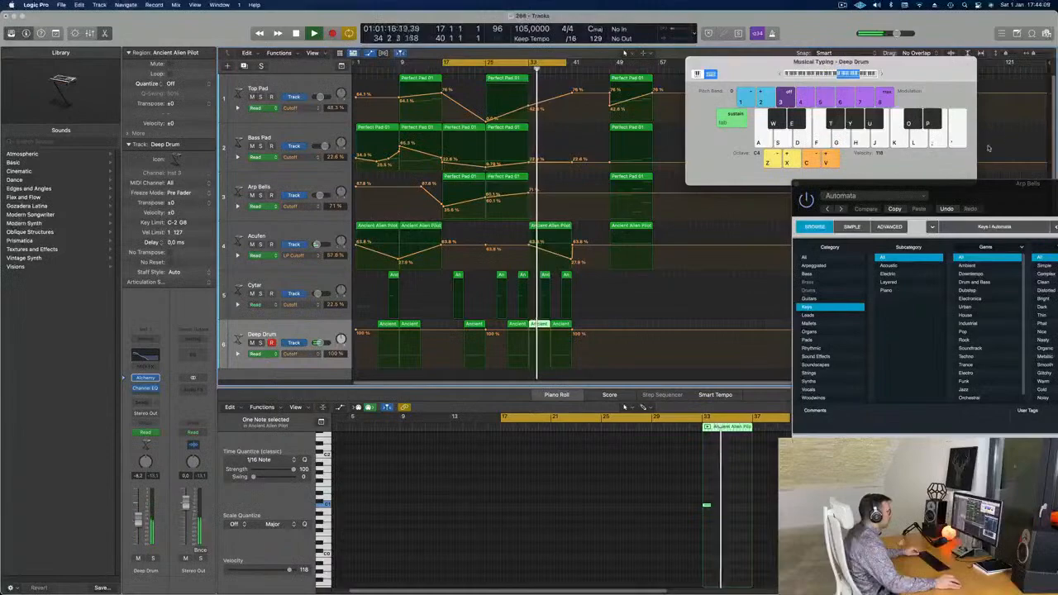
{"action": "left_click_drag", "start_coordinate": [1004, 187], "coordinate": [1025, 159]}
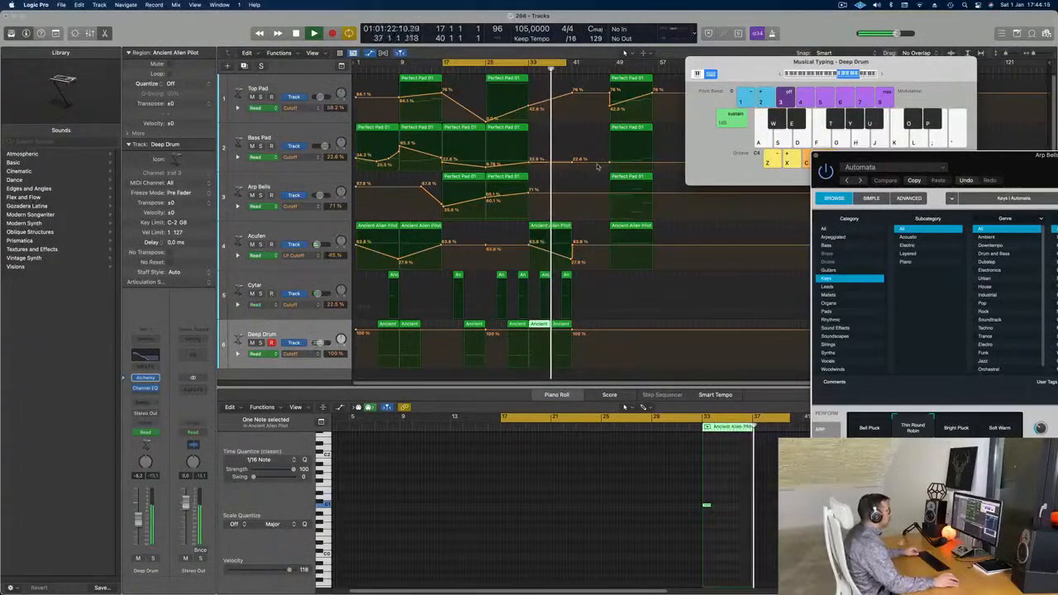
Delete the Deep Drum region at bar 37 and close the Arp Bells Alchemy window.
{"action": "left_click", "coordinate": [522, 71]}
{"action": "key", "text": "Delete"}
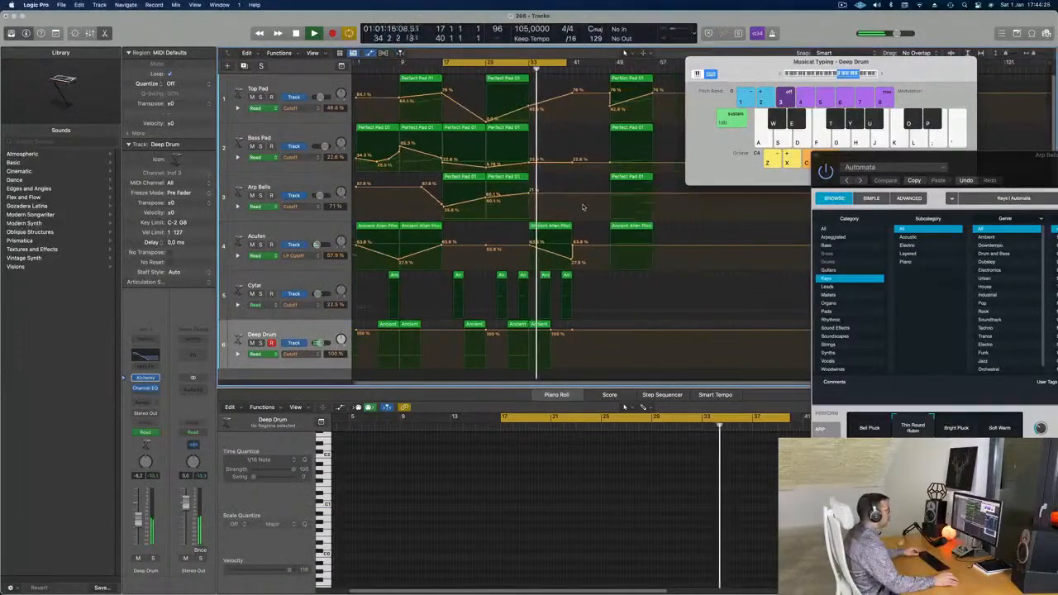
{"action": "left_click_drag", "start_coordinate": [1008, 174], "coordinate": [463, 174]}
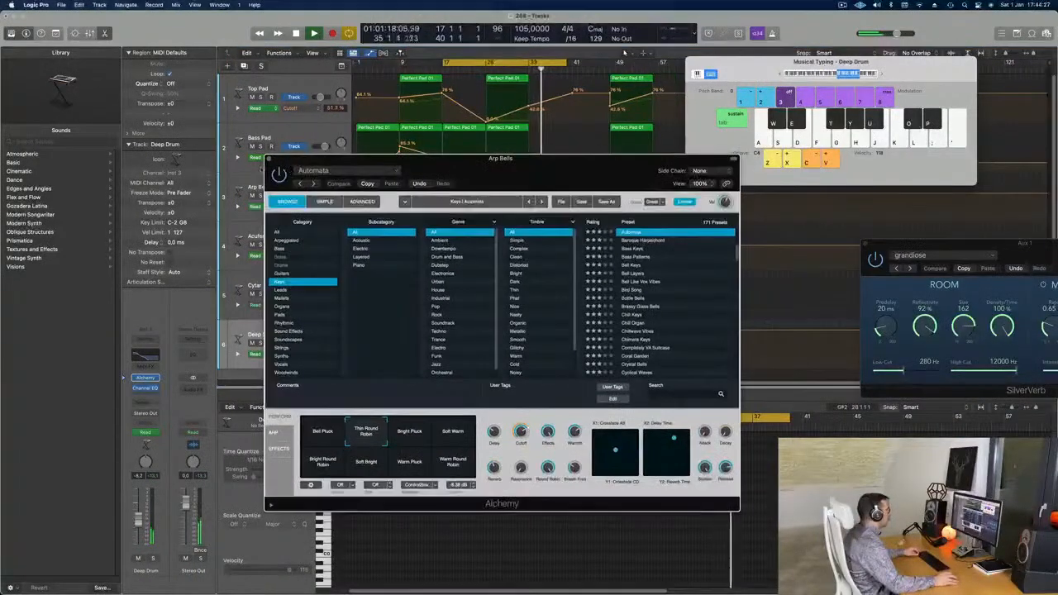
{"action": "left_click", "coordinate": [269, 159]}
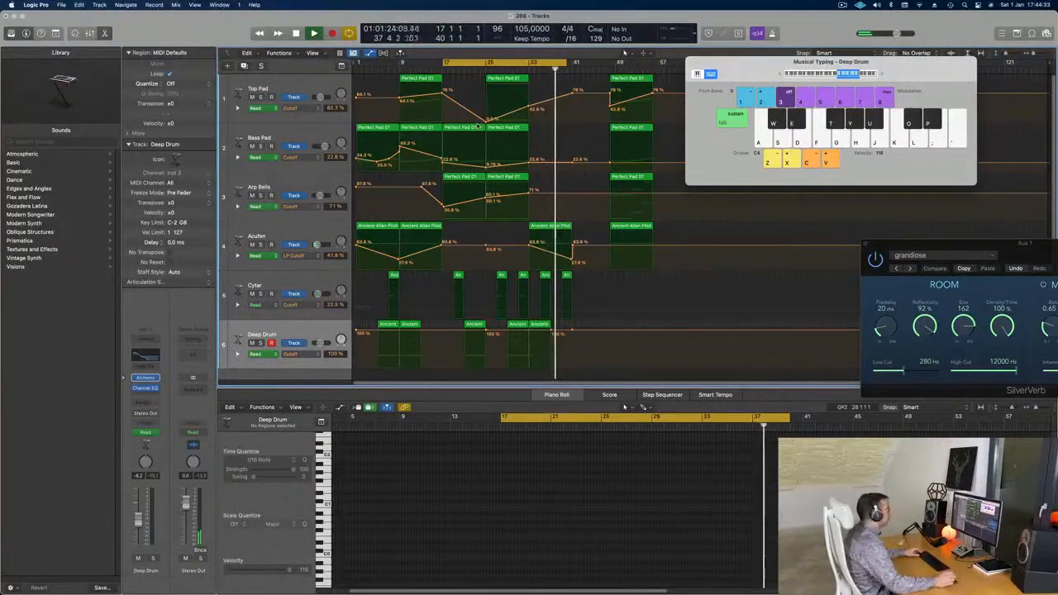
{"action": "key", "text": "space"}
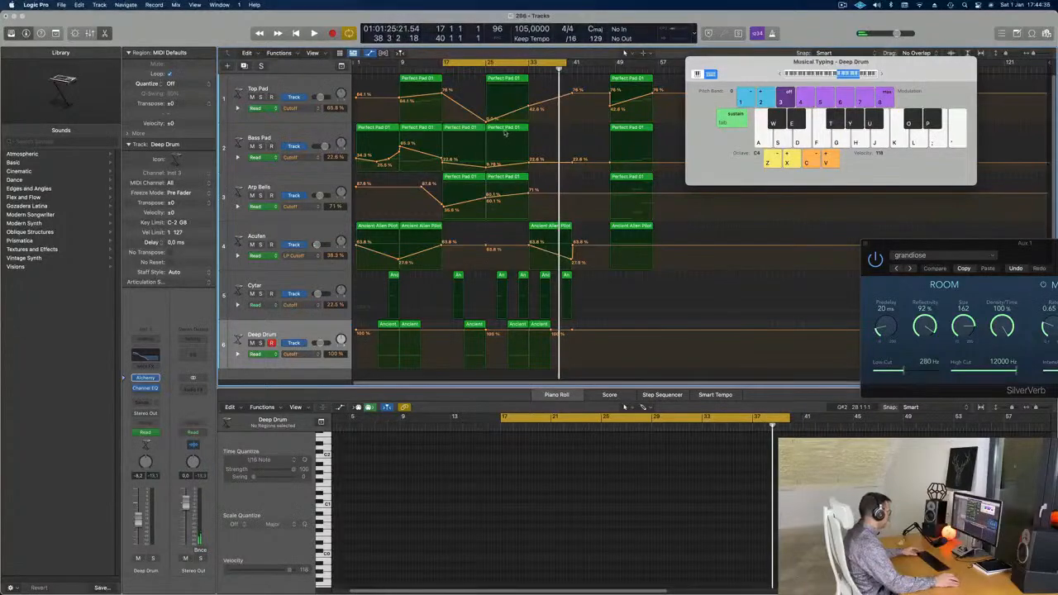
Name all regions in the arrangement after their tracks.
{"action": "key", "text": "super+a"}
{"action": "right_click", "coordinate": [508, 128]}
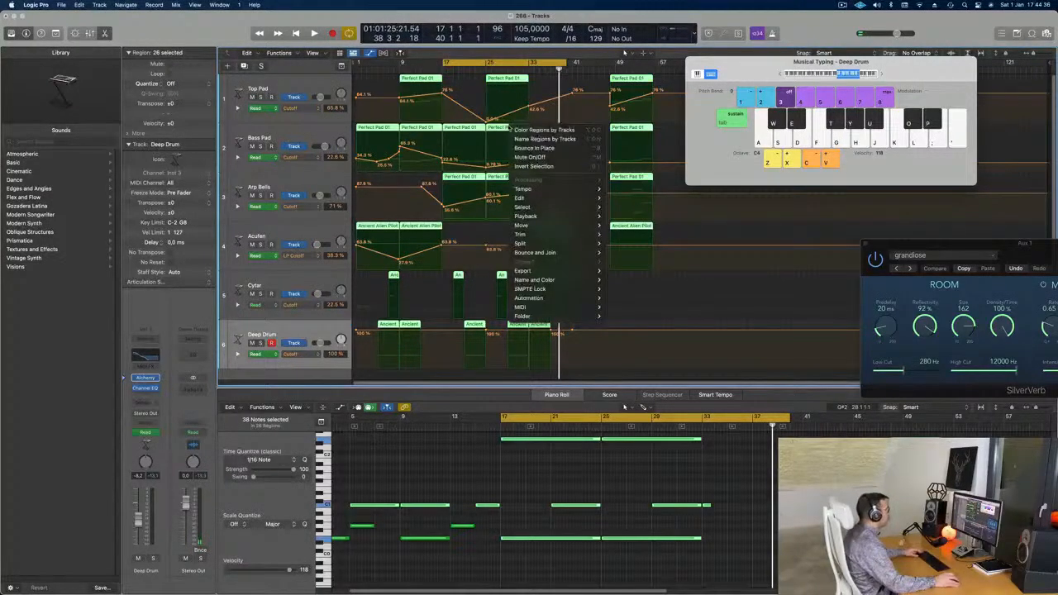
{"action": "left_click", "coordinate": [529, 138]}
{"action": "right_click", "coordinate": [504, 129]}
{"action": "left_click", "coordinate": [530, 140]}
{"action": "key", "text": "space"}
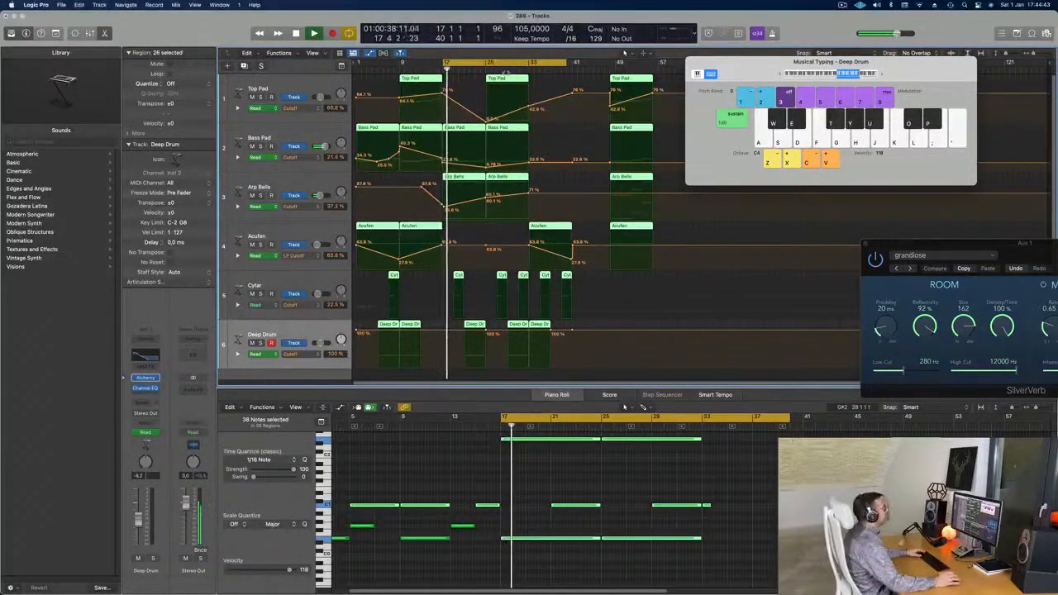
{"action": "left_click", "coordinate": [556, 130]}
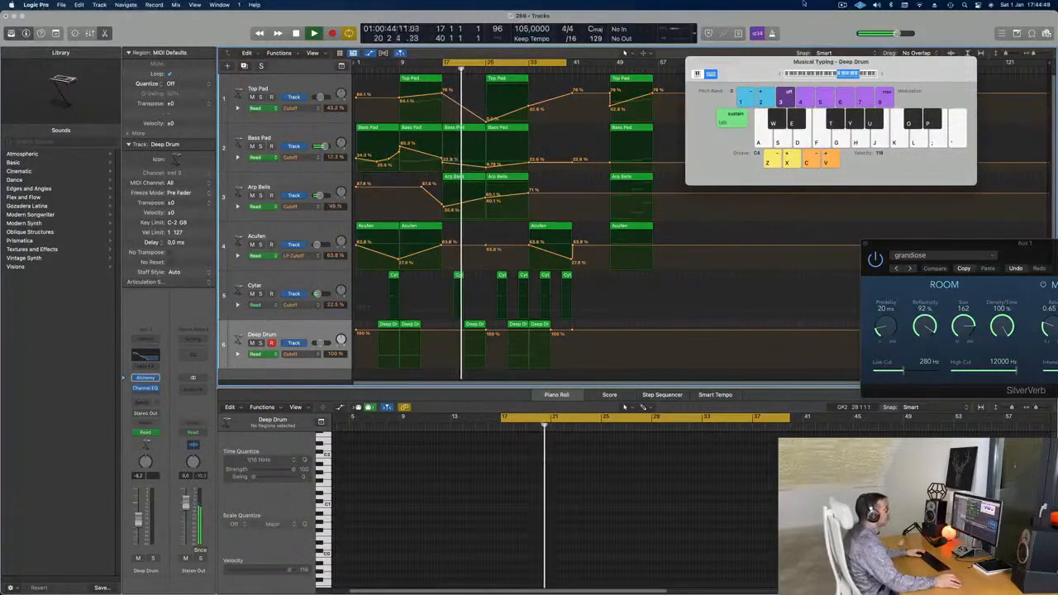
Extend the cycle range back to bar 1 and lower Top Pad's cutoff automation at bar 9 to about 55 %.
{"action": "left_click", "coordinate": [843, 5]}
{"action": "left_click", "coordinate": [843, 5]}
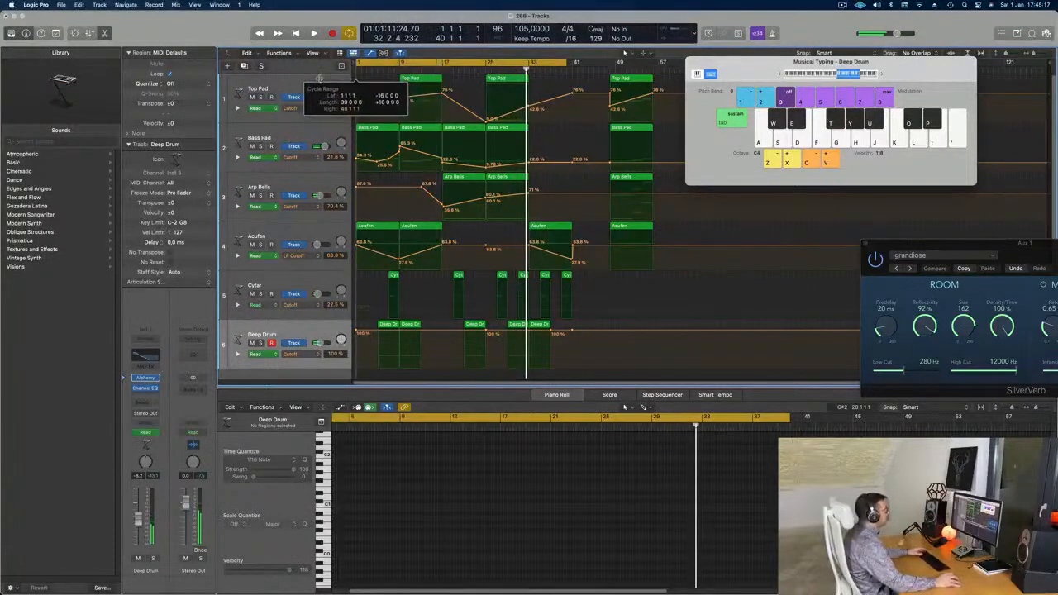
{"action": "key", "text": "Return"}
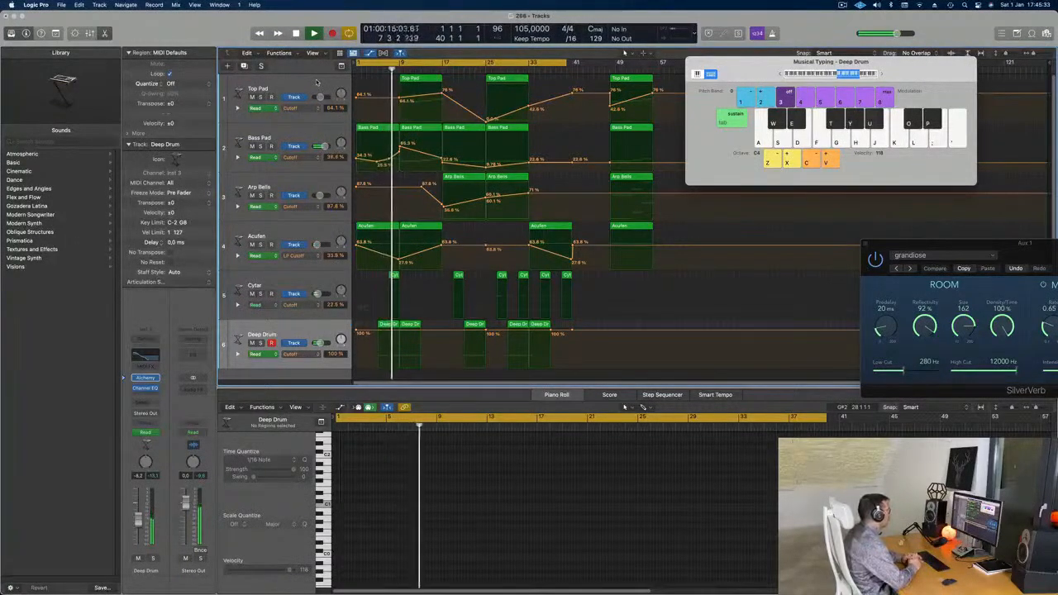
{"action": "left_click", "coordinate": [277, 89]}
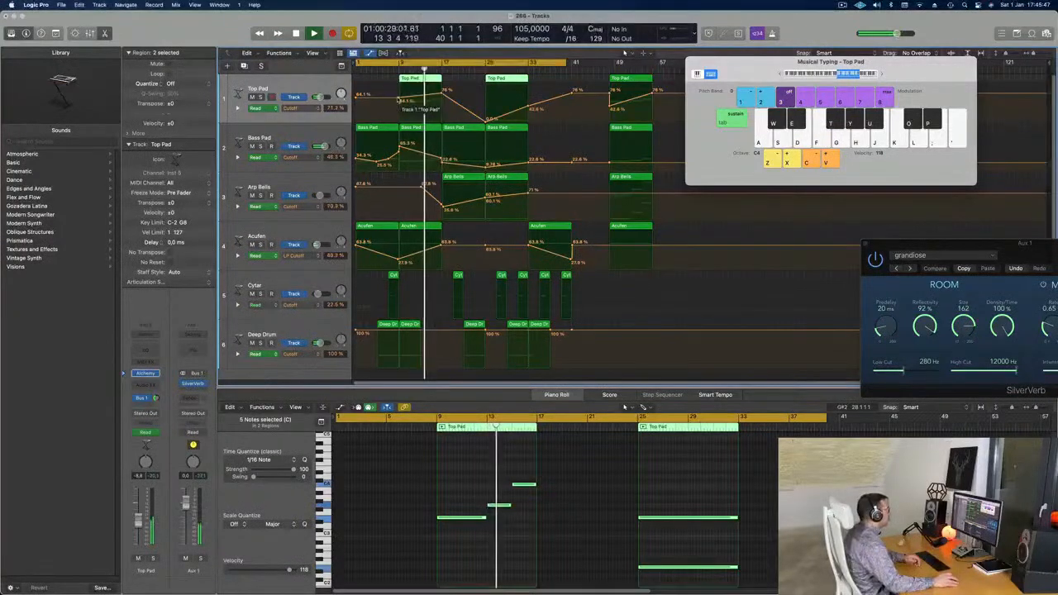
{"action": "left_click", "coordinate": [402, 103]}
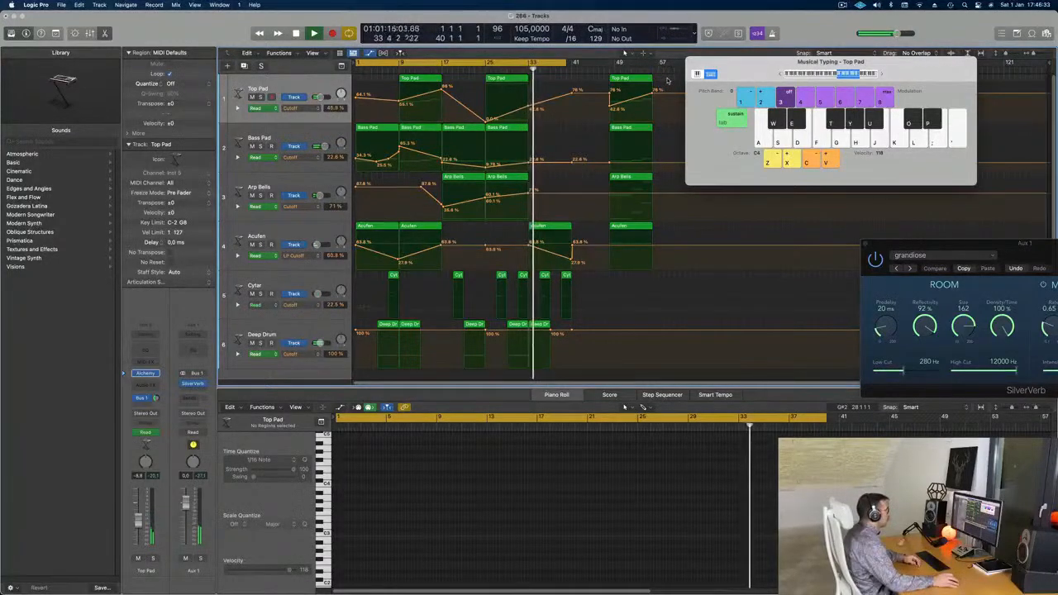
Move the last Top Pad, Bass Pad, Arp Bells and Acufen regions to bar 41 and remove Top Pad's 76 % cutoff point there.
{"action": "left_click_drag", "start_coordinate": [669, 76], "coordinate": [599, 246]}
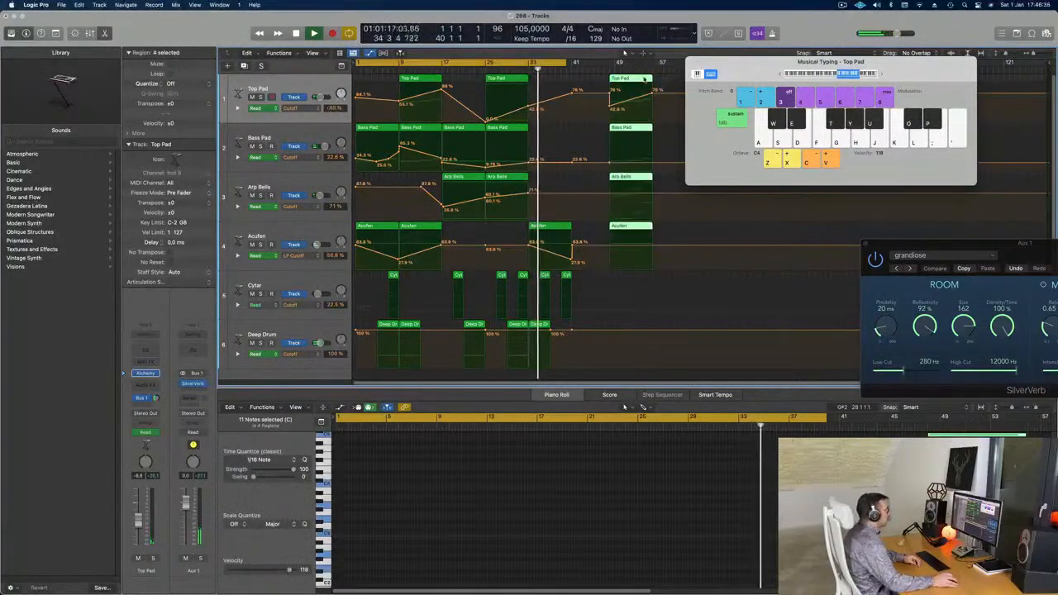
{"action": "left_click_drag", "start_coordinate": [634, 78], "coordinate": [625, 53]}
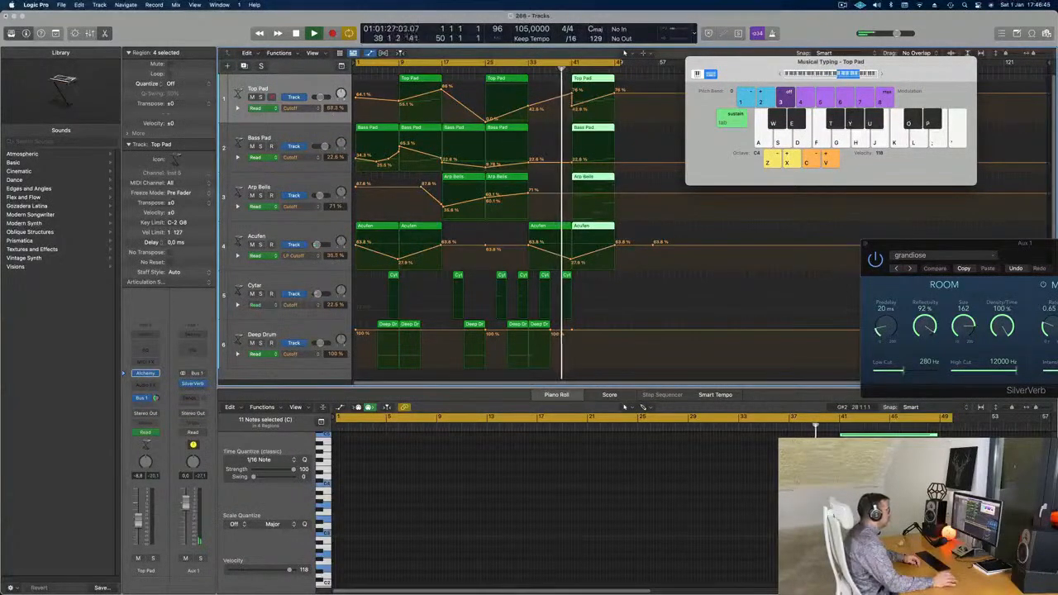
{"action": "left_click", "coordinate": [569, 97]}
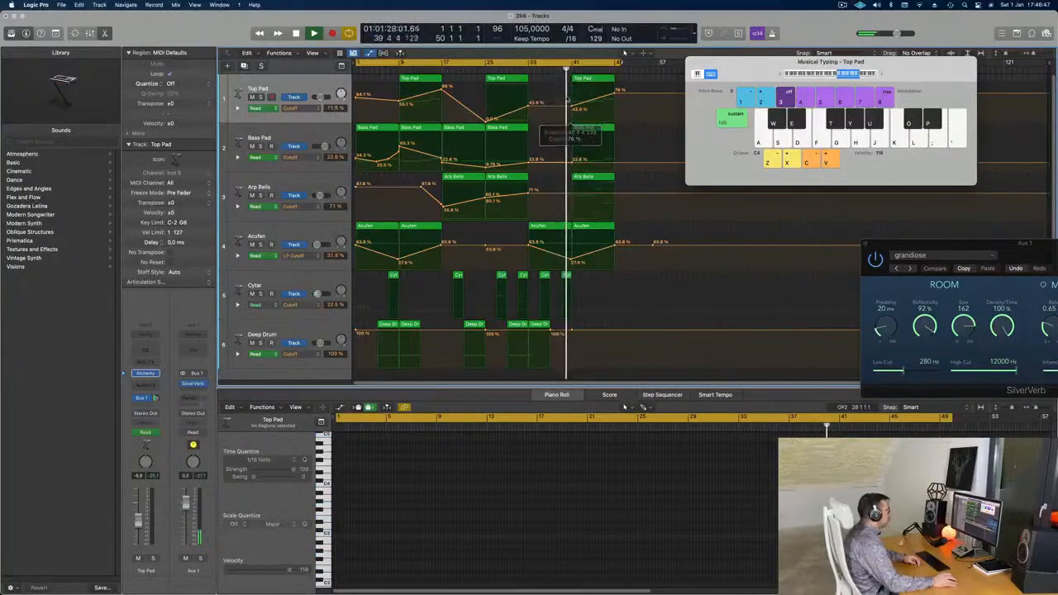
Copy the four bar 41 regions to bar 49 and delete the Top Pad region at bar 41.
{"action": "left_click", "coordinate": [596, 80]}
{"action": "left_click_drag", "start_coordinate": [624, 92], "coordinate": [596, 241]}
{"action": "left_click_drag", "start_coordinate": [628, 82], "coordinate": [637, 86]}
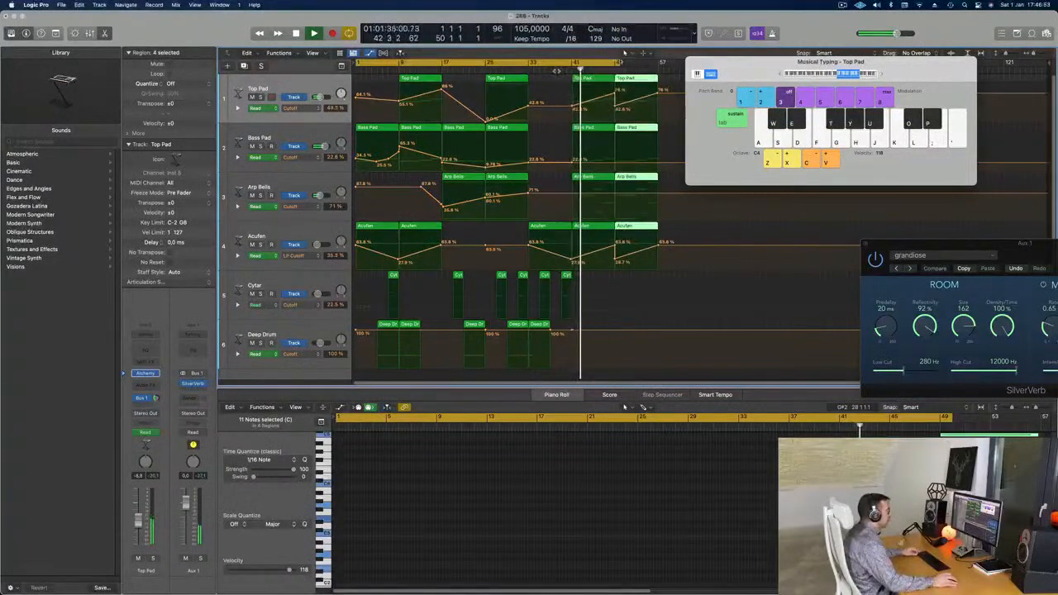
{"action": "left_click", "coordinate": [600, 81]}
{"action": "key", "text": "Delete"}
Cycle bars 41 to 51 and raise Bass Pad's cutoff automation at bar 41 to about 46 %.
{"action": "left_click", "coordinate": [575, 65]}
{"action": "left_click_drag", "start_coordinate": [574, 67], "coordinate": [626, 65]}
{"action": "key", "text": "space"}
{"action": "key", "text": "space"}
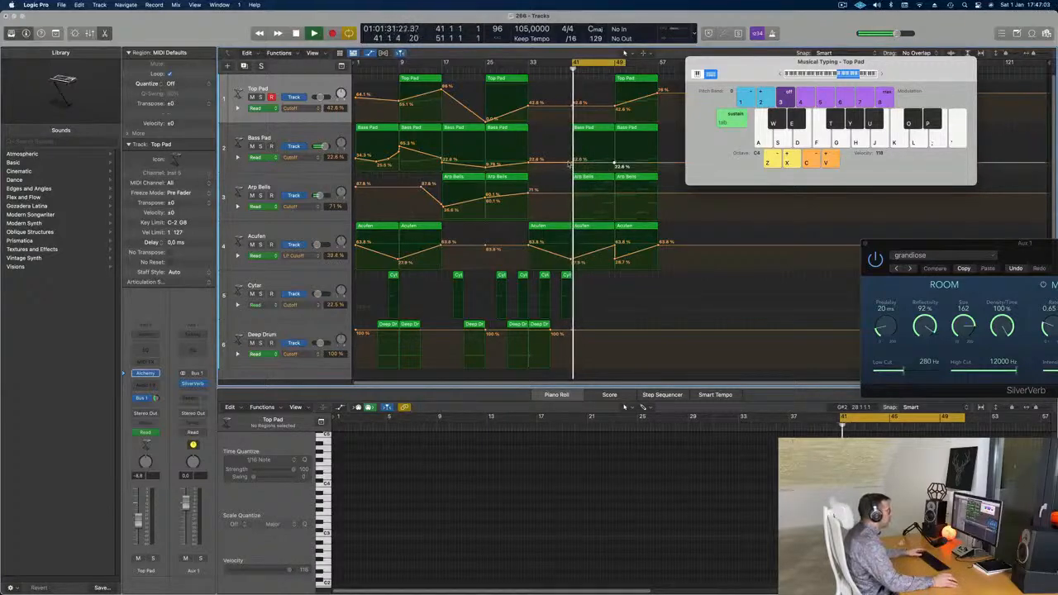
{"action": "key", "text": "space"}
{"action": "key", "text": "space"}
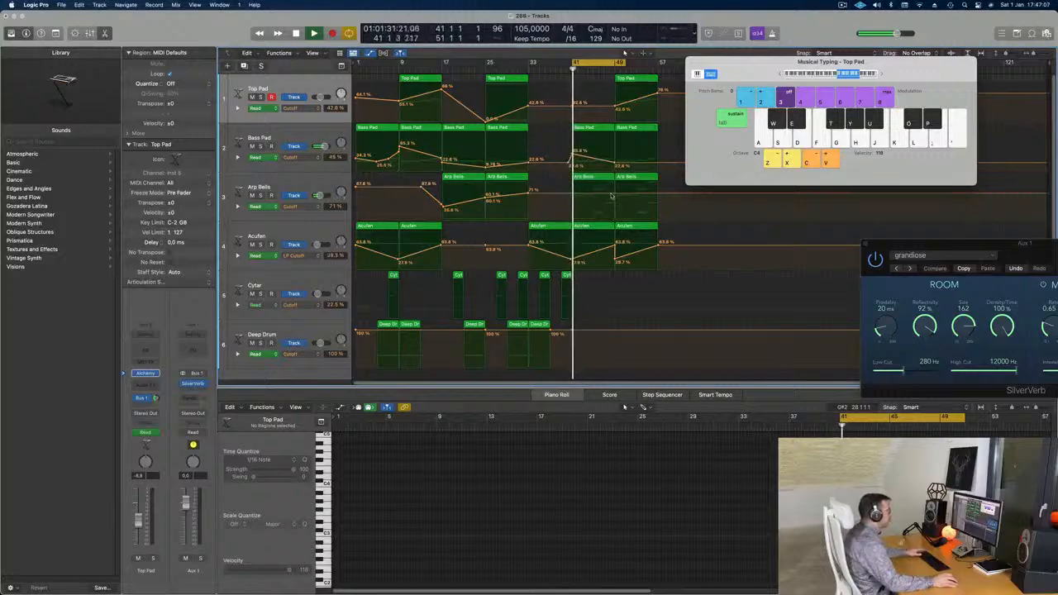
Set Arp Bells' cutoff automation to 69 % at bar 41 and 44 % at bar 49, and extend the cycle range to bar 57.
{"action": "left_click_drag", "start_coordinate": [569, 195], "coordinate": [570, 203]}
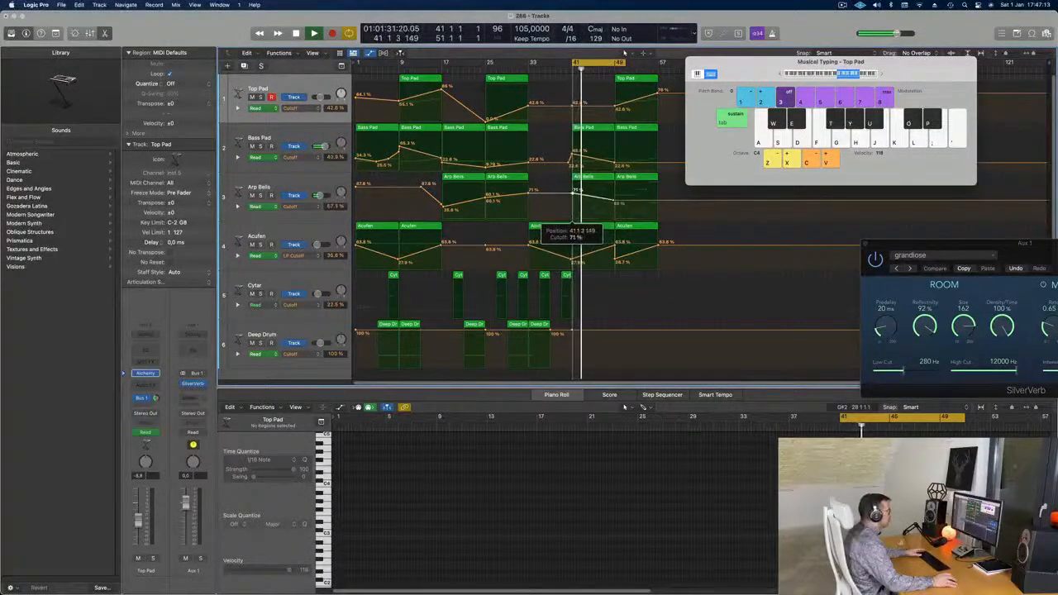
{"action": "left_click_drag", "start_coordinate": [573, 195], "coordinate": [614, 207]}
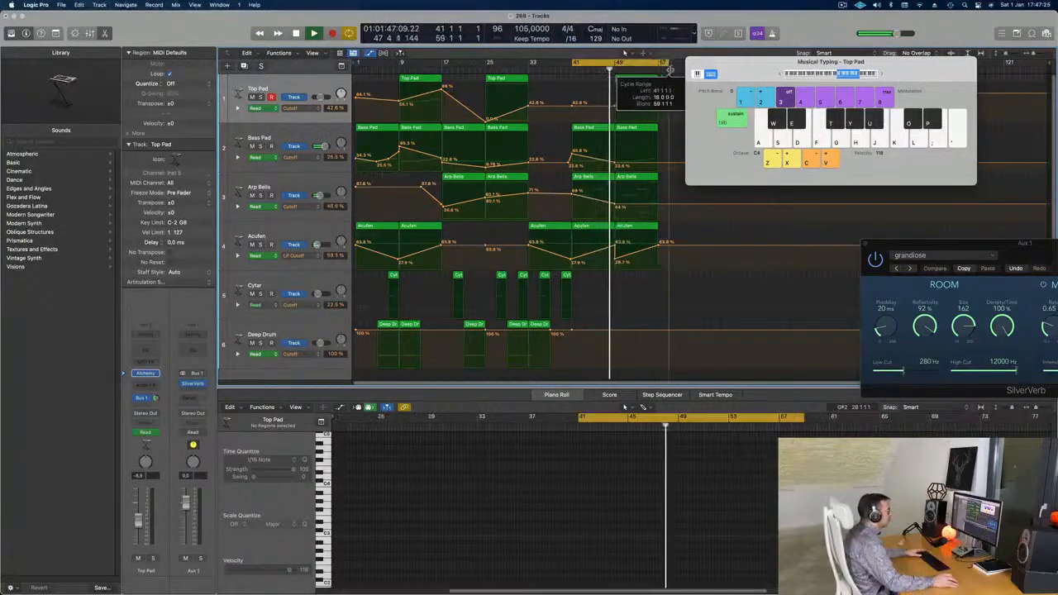
{"action": "key", "text": "space"}
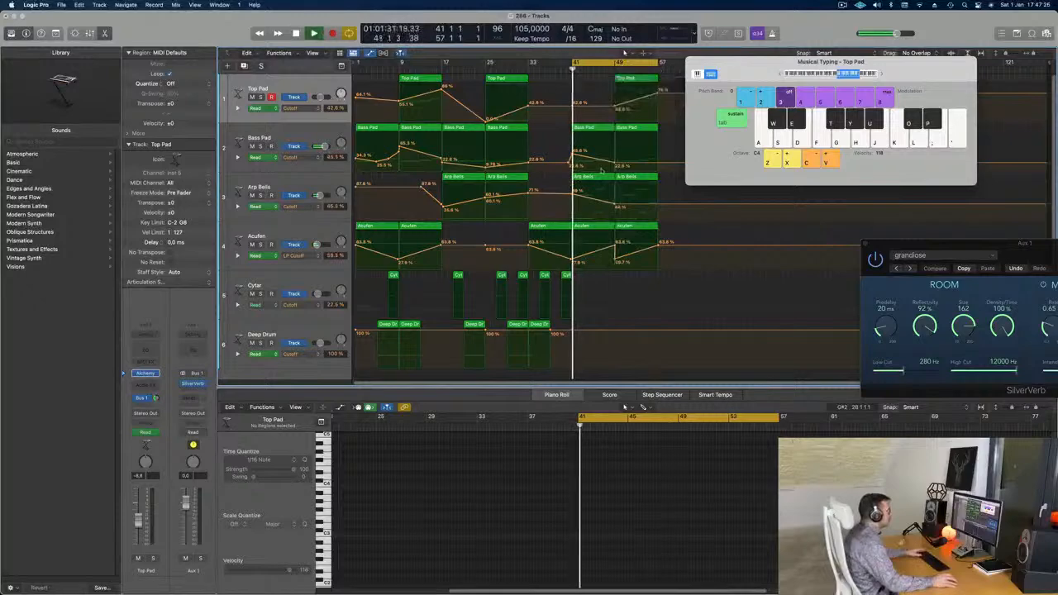
In Arp Bells' bar 41 region, delete the second-half notes and lengthen the two remaining notes to bar 49.
{"action": "left_click", "coordinate": [597, 178]}
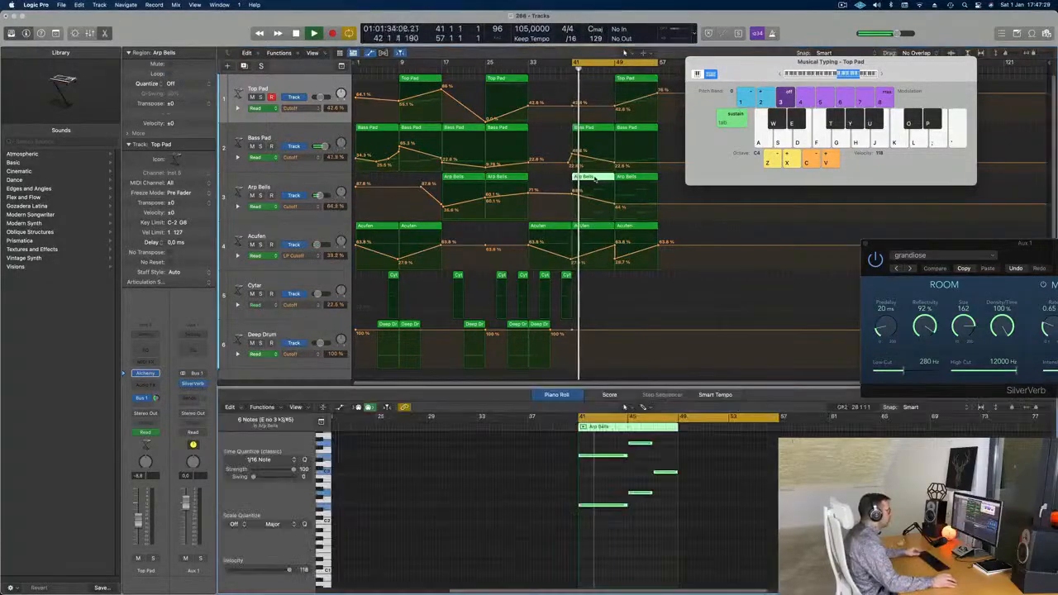
{"action": "scroll", "coordinate": [637, 534], "scroll_direction": "down", "scroll_amount": 2}
{"action": "scroll", "coordinate": [637, 533], "scroll_direction": "up", "scroll_amount": 2}
{"action": "left_click_drag", "start_coordinate": [635, 473], "coordinate": [665, 555]}
{"action": "key", "text": "Delete"}
{"action": "left_click_drag", "start_coordinate": [625, 500], "coordinate": [619, 573]}
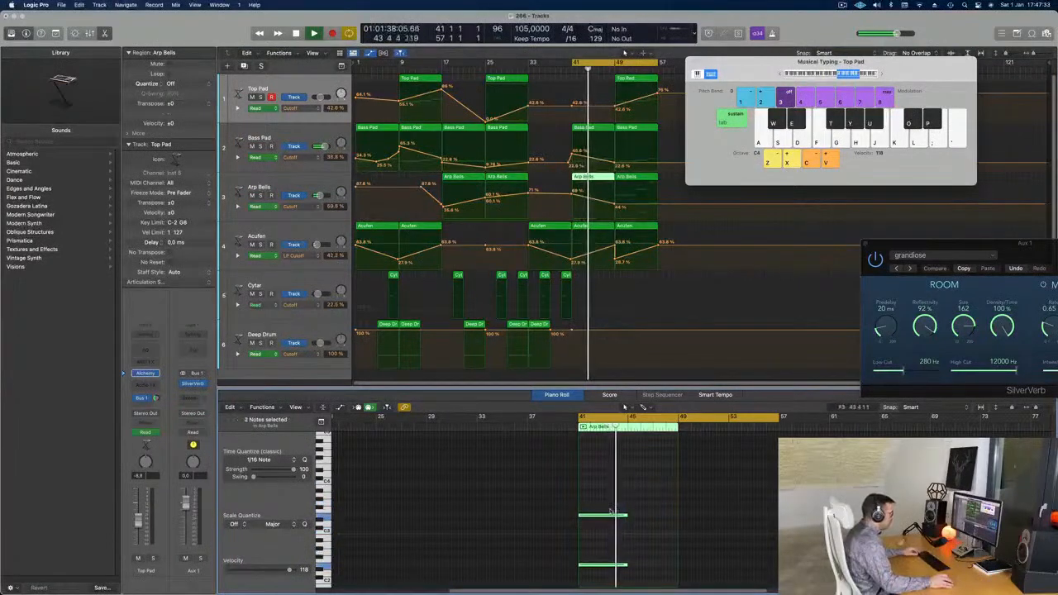
{"action": "left_click_drag", "start_coordinate": [627, 516], "coordinate": [679, 523]}
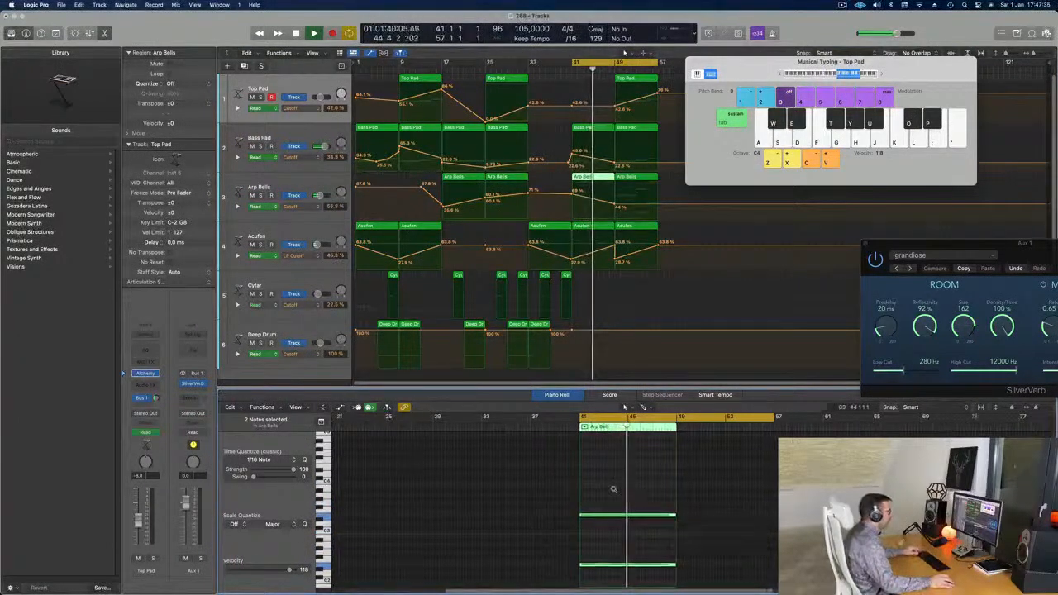
Play the section and lower Top Pad's cutoff automation at bar 49 to about 0 %.
{"action": "key", "text": "super+Left"}
{"action": "key", "text": "super+Left"}
{"action": "key", "text": "super+Left"}
{"action": "key", "text": "space"}
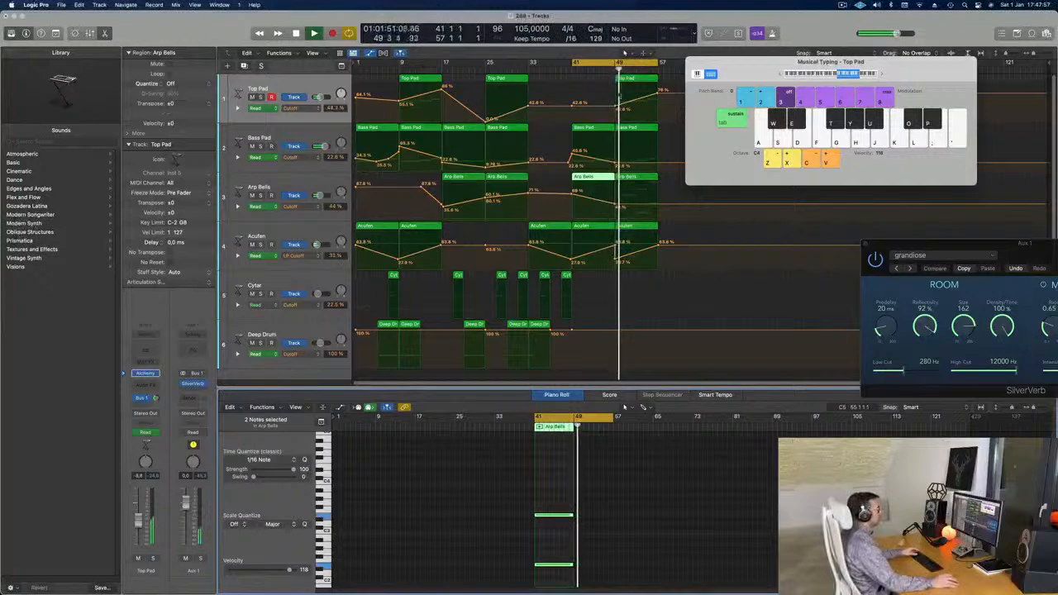
{"action": "mouse_move", "coordinate": [617, 108]}
{"action": "left_mouse_down"}
{"action": "mouse_move", "coordinate": [616, 125]}
{"action": "mouse_move", "coordinate": [617, 109]}
{"action": "left_mouse_up"}
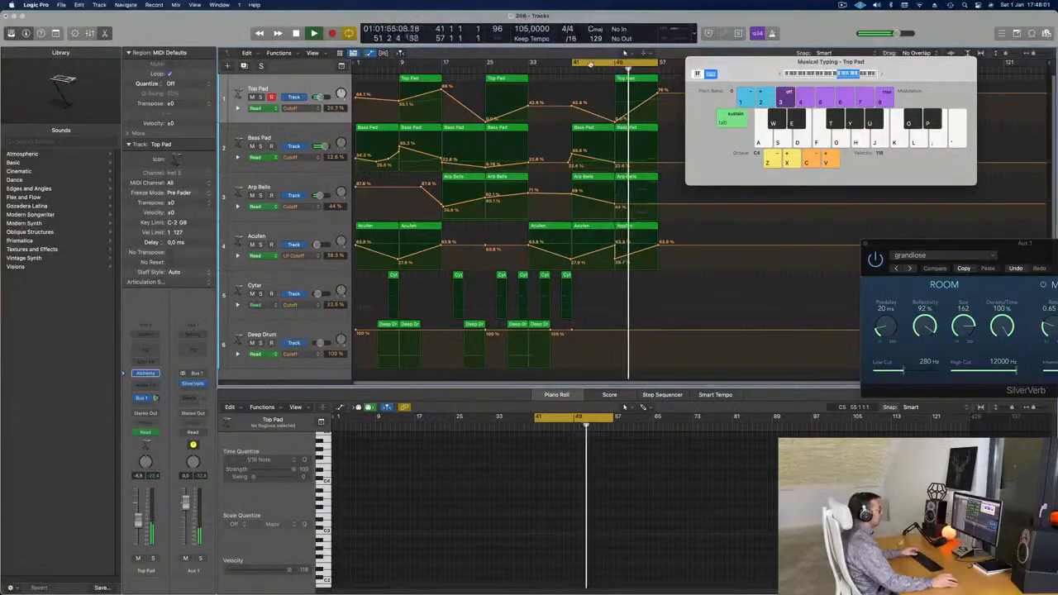
Replace Arp Bells' bar 49 region with a copy of its bar 41 region and delete the Acufen region at bar 49.
{"action": "left_click", "coordinate": [645, 180]}
{"action": "key", "text": "Delete"}
{"action": "left_click_drag", "start_coordinate": [591, 182], "coordinate": [613, 222]}
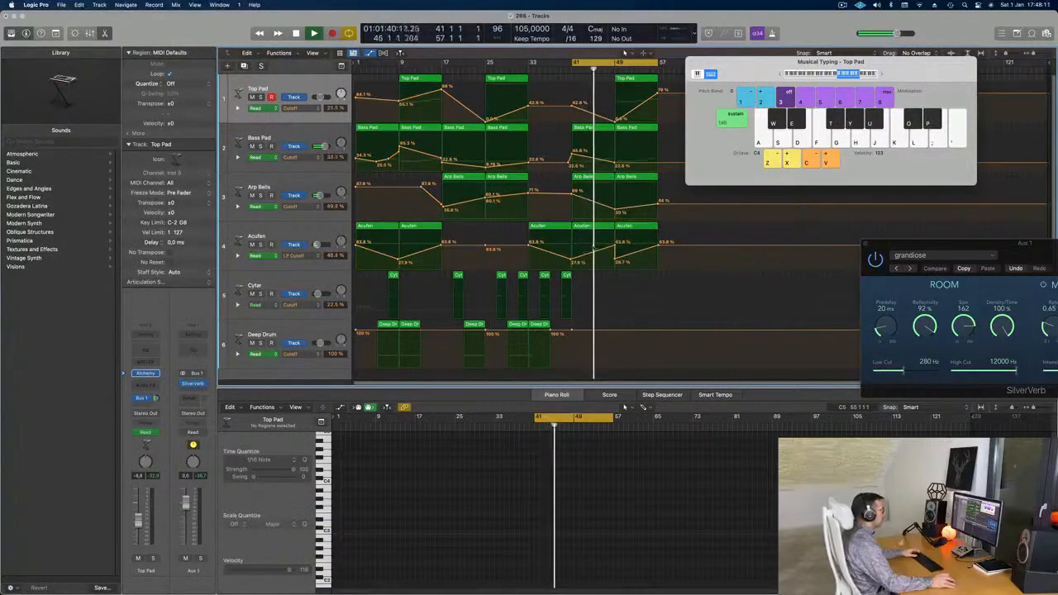
{"action": "left_click", "coordinate": [632, 227]}
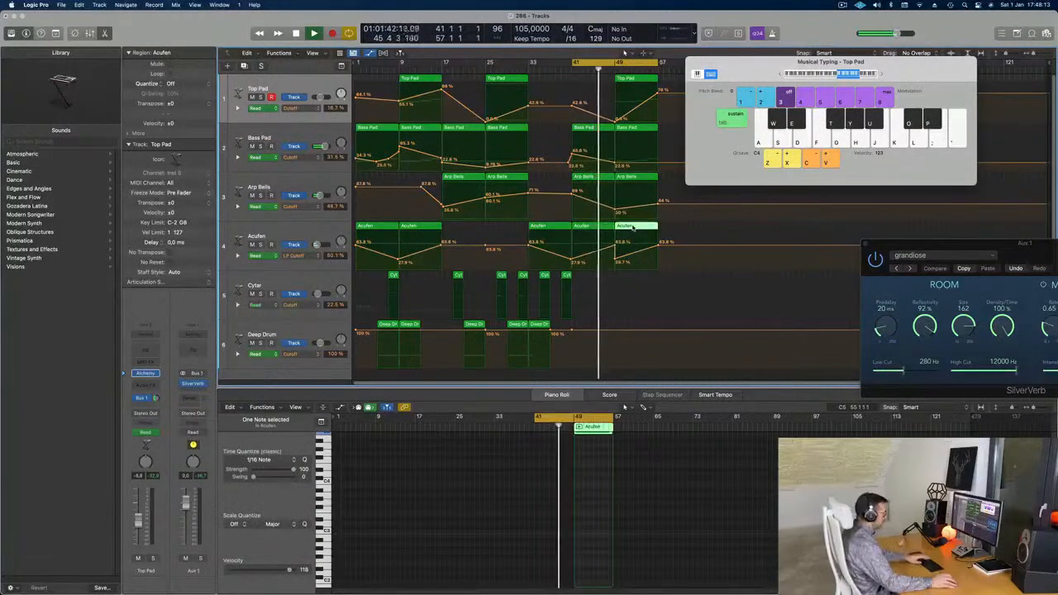
{"action": "key", "text": "Delete"}
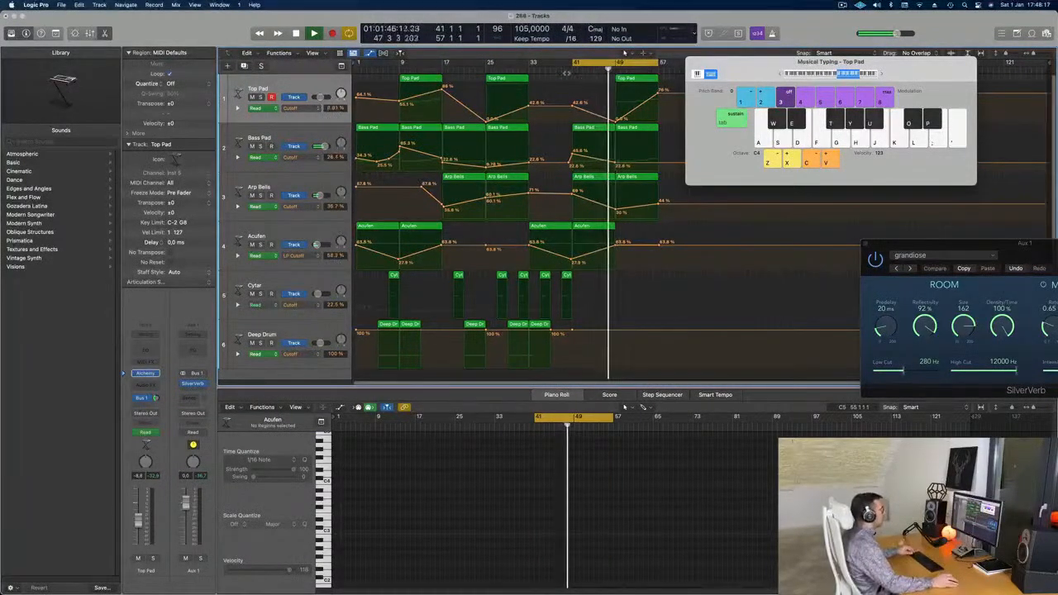
In Bass Pad's bar 41 region, delete the last two notes and extend the first note to bar 49.
{"action": "left_click", "coordinate": [599, 128]}
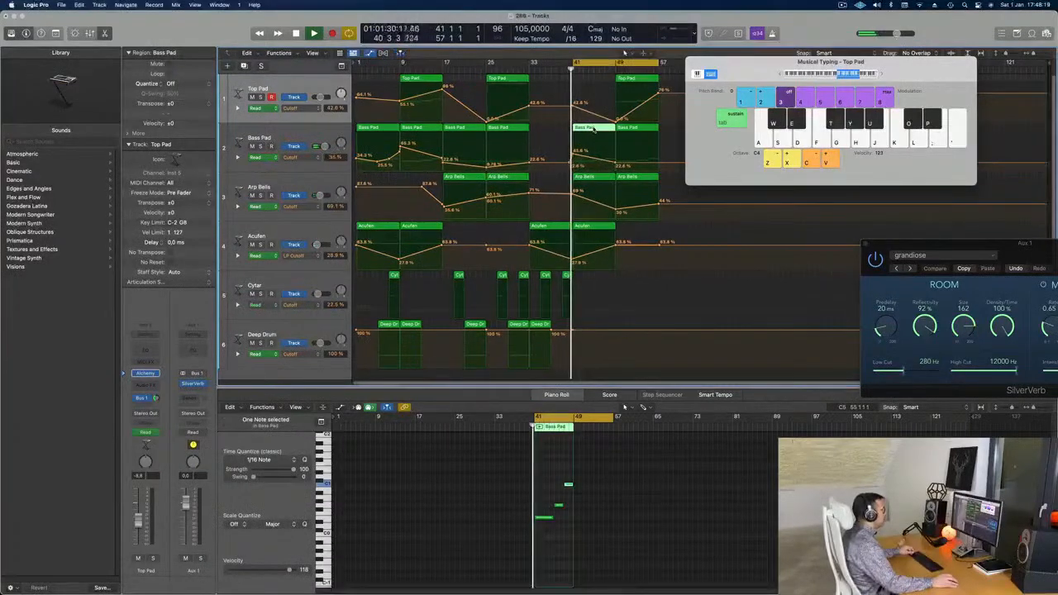
{"action": "key", "text": "e"}
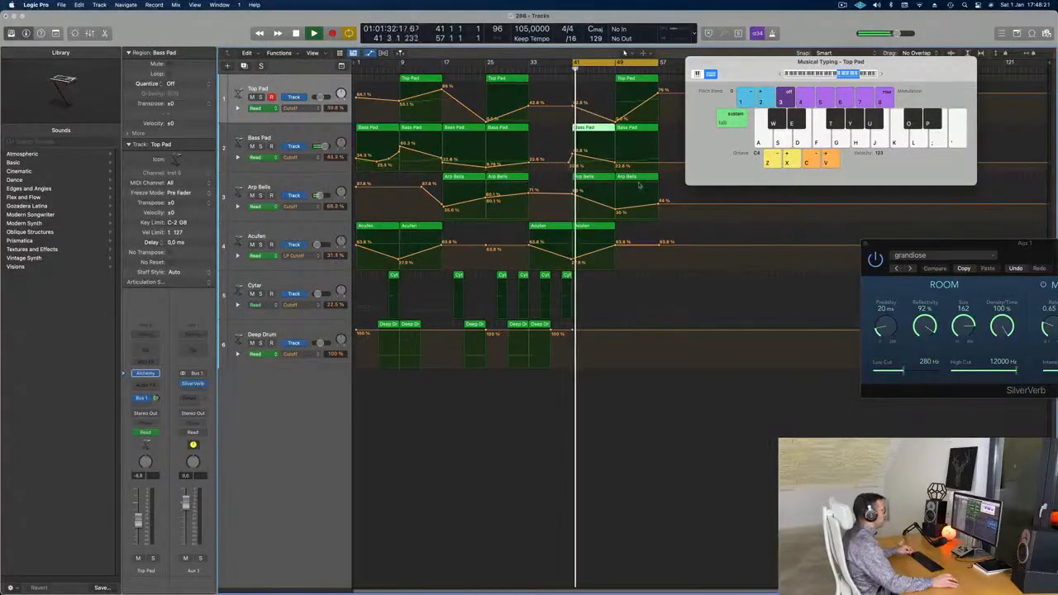
{"action": "double_click", "coordinate": [587, 130]}
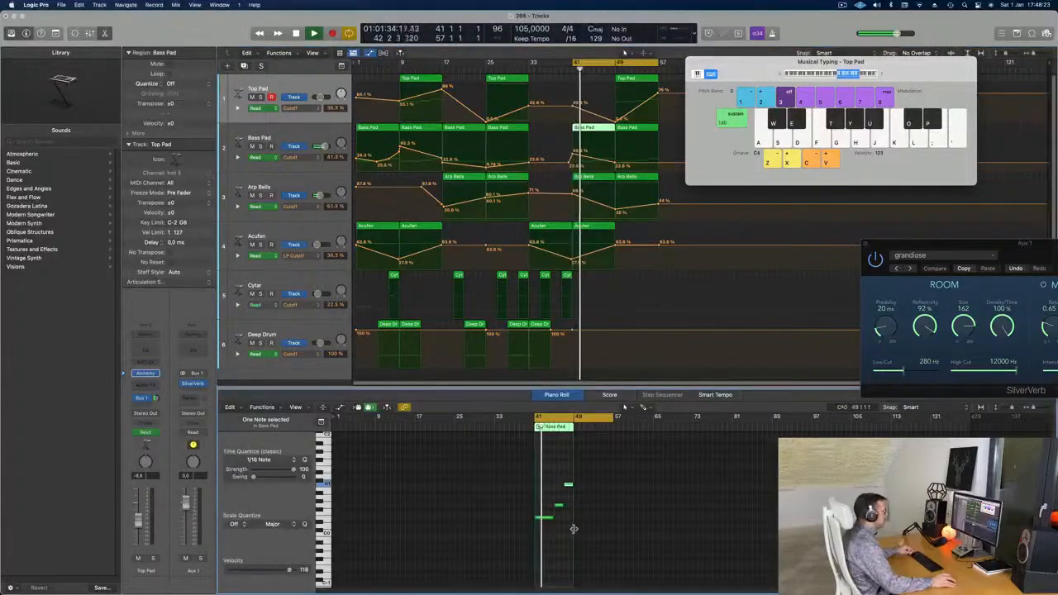
{"action": "key", "text": "Delete"}
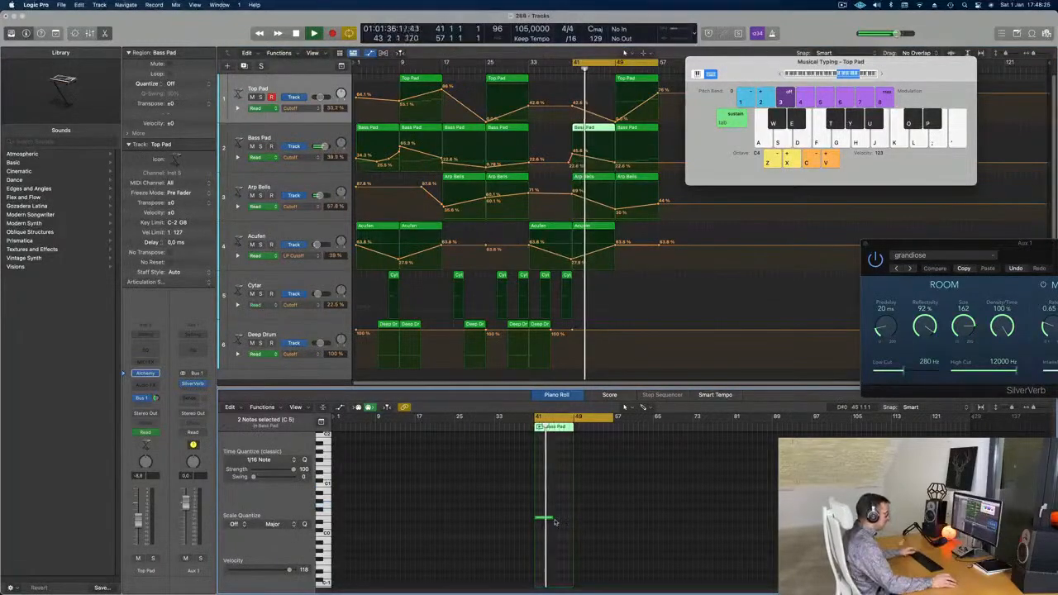
{"action": "left_click_drag", "start_coordinate": [552, 520], "coordinate": [572, 524]}
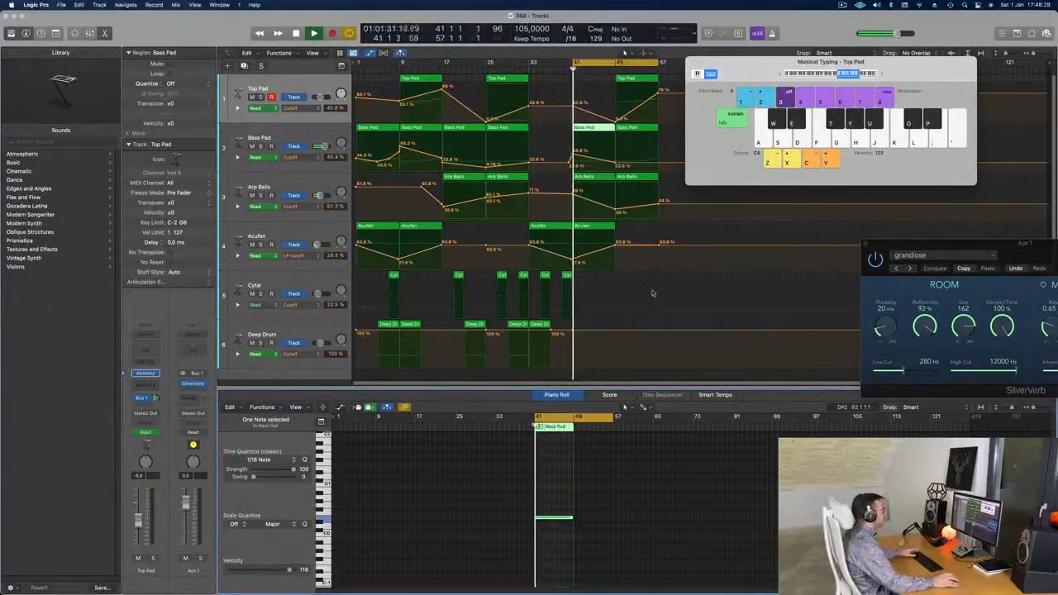
Move the Musical Typing window aside and raise Bass Pad's cutoff automation near bar 57 to 45.6 %.
{"action": "left_click_drag", "start_coordinate": [771, 75], "coordinate": [831, 128]}
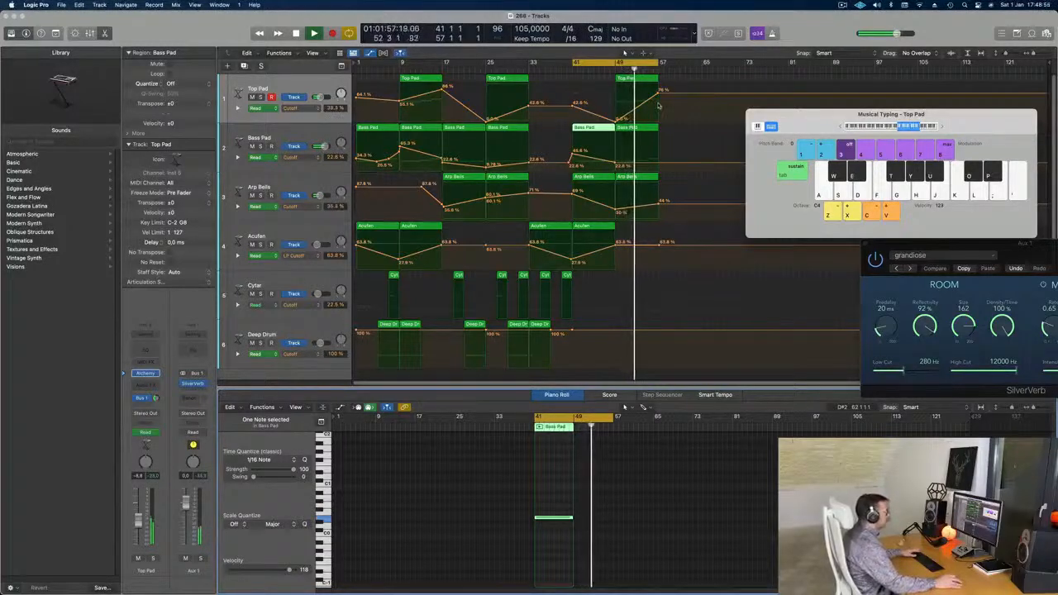
{"action": "left_click", "coordinate": [658, 163]}
{"action": "left_click_drag", "start_coordinate": [658, 163], "coordinate": [661, 152]}
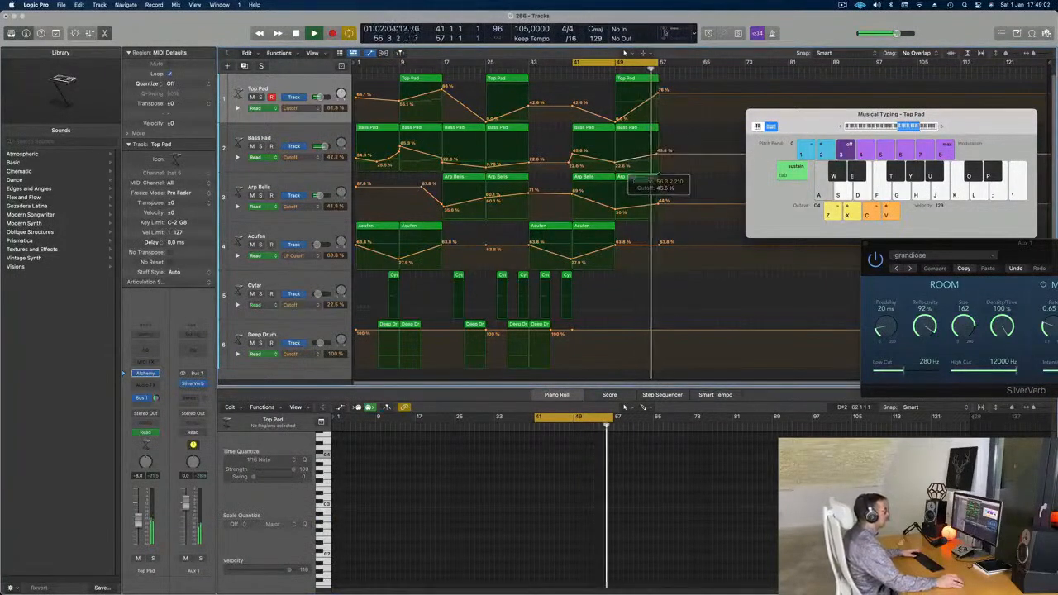
Show the secondary ruler above the tracks.
{"action": "left_click", "coordinate": [313, 53]}
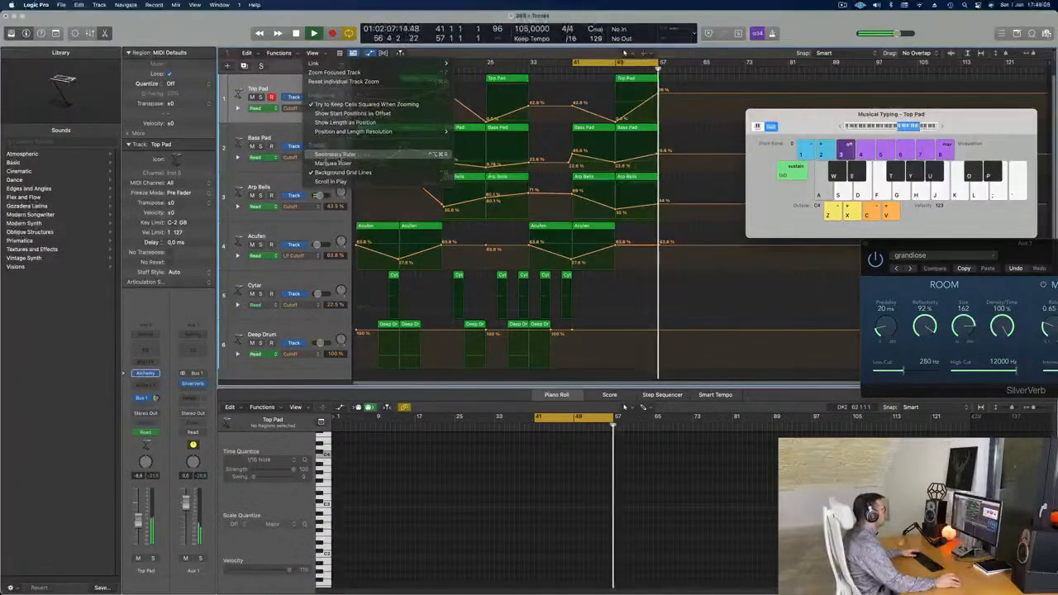
{"action": "left_click", "coordinate": [334, 154]}
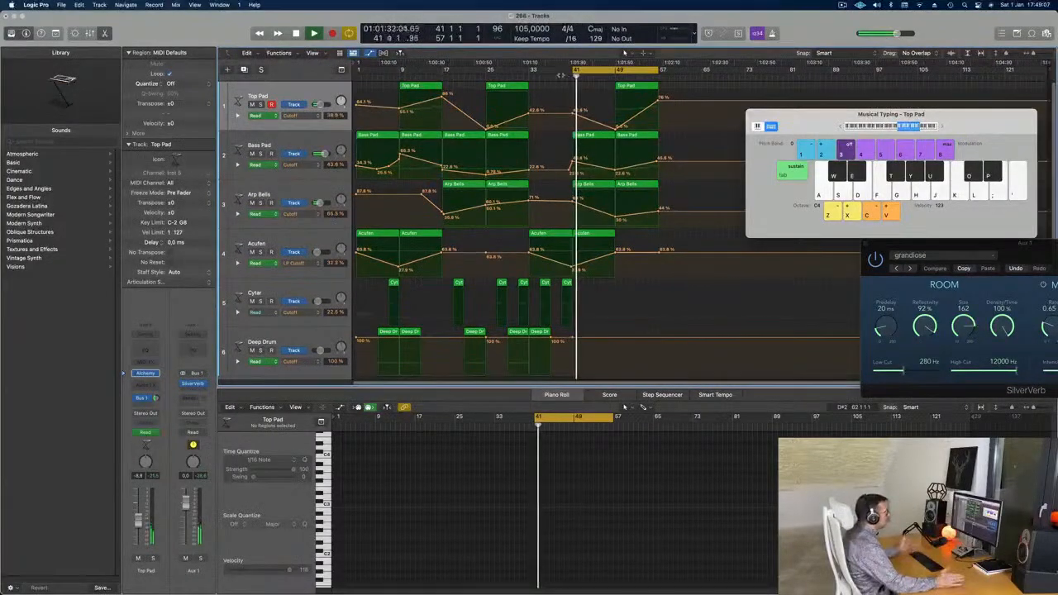